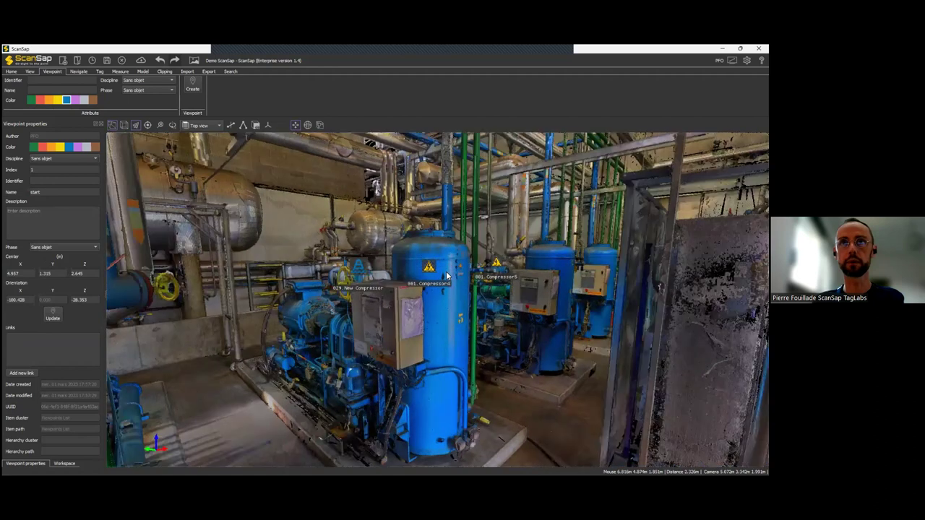
Step: Examine the point cloud around the blue compressor tanks and their tags, moving in close and back out
scroll(489, 316, up, 4)
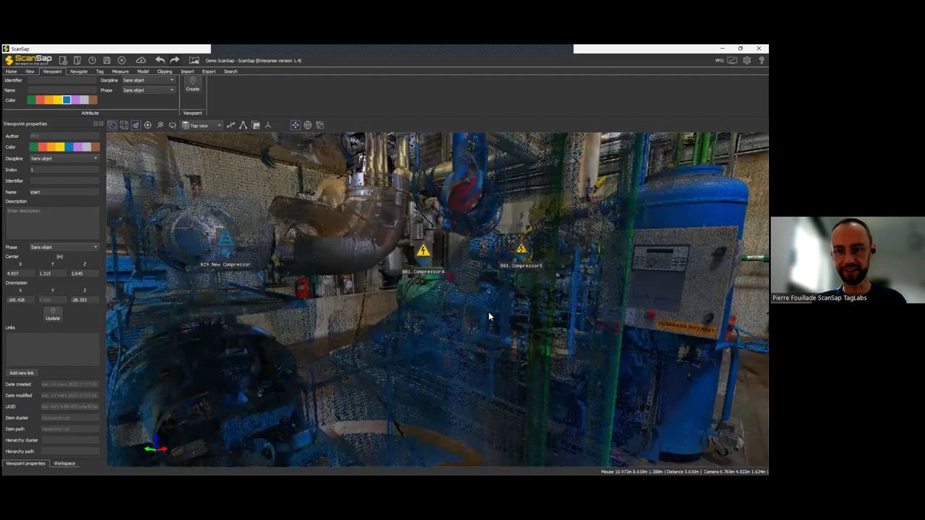
scroll(488, 316, down, 3)
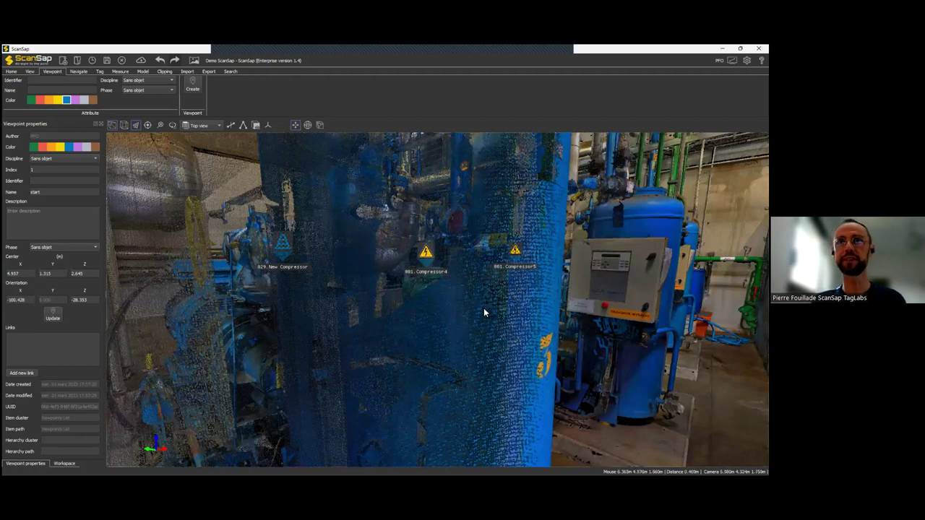
scroll(483, 309, down, 2)
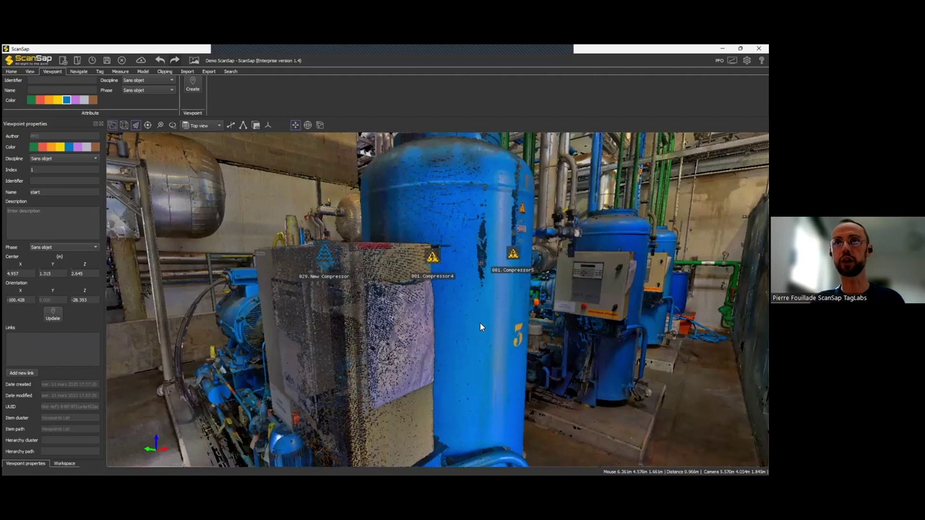
scroll(462, 318, down, 2)
scroll(461, 317, down, 3)
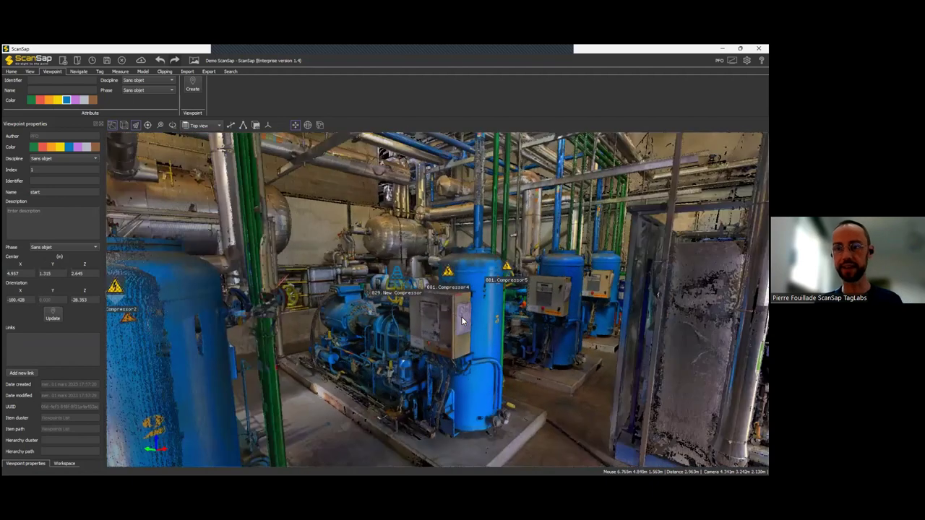
key(Left)
key(Left)
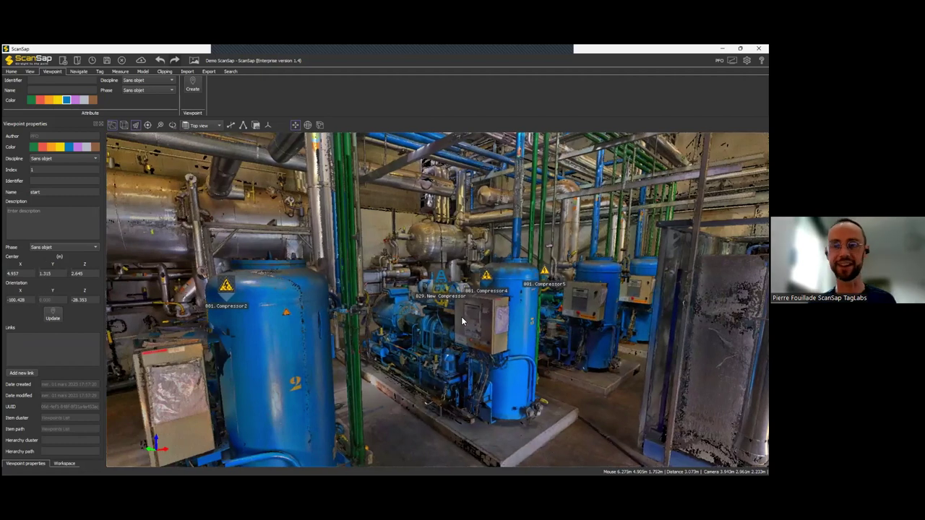
scroll(462, 321, down, 2)
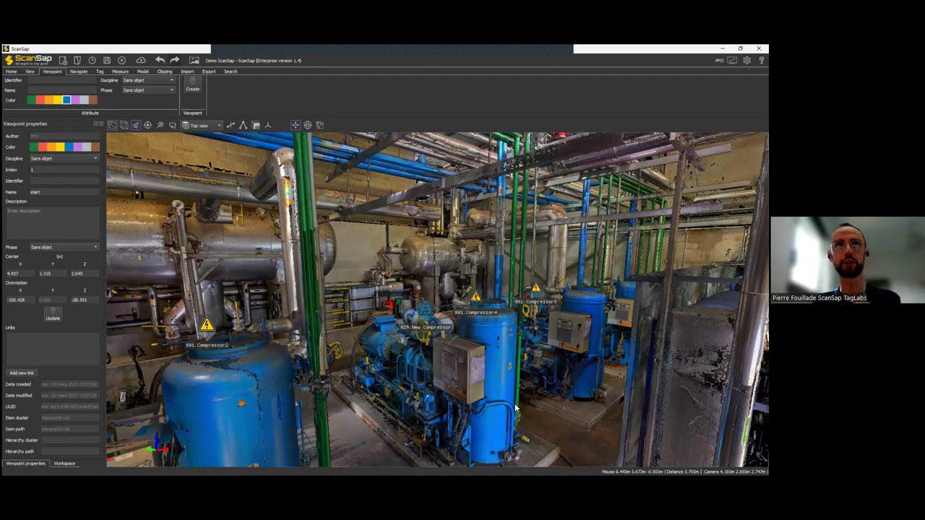
scroll(512, 409, up, 1)
scroll(510, 406, up, 1)
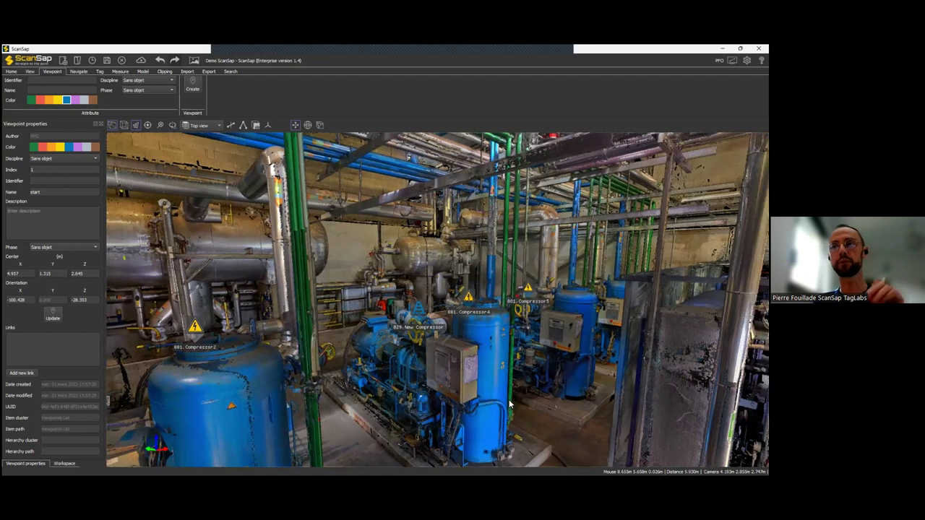
scroll(509, 405, up, 2)
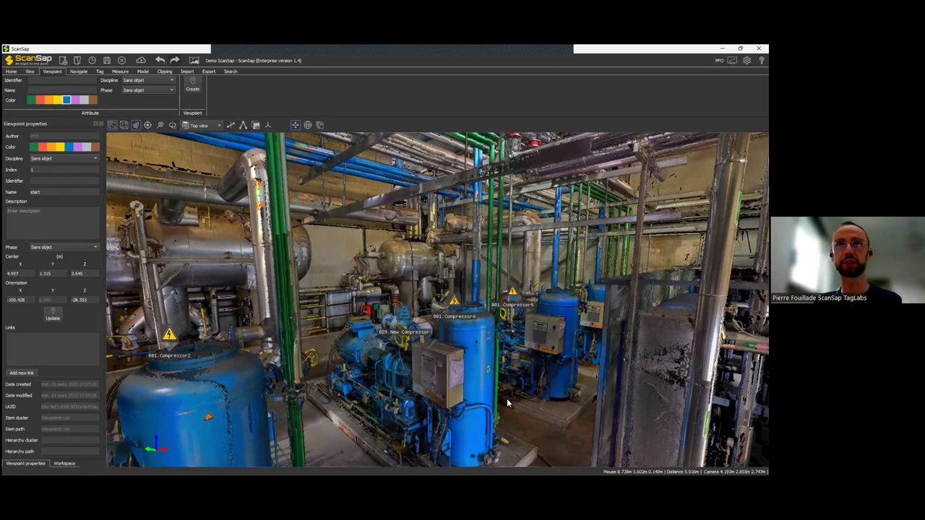
drag(507, 396, 493, 383)
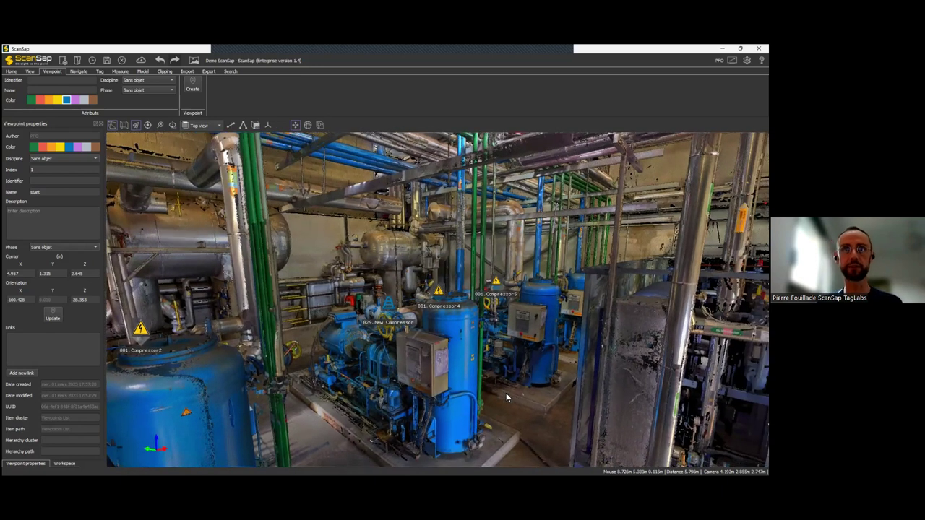
Step: Display the project's workspace tree in place of the viewpoint properties
click(10, 72)
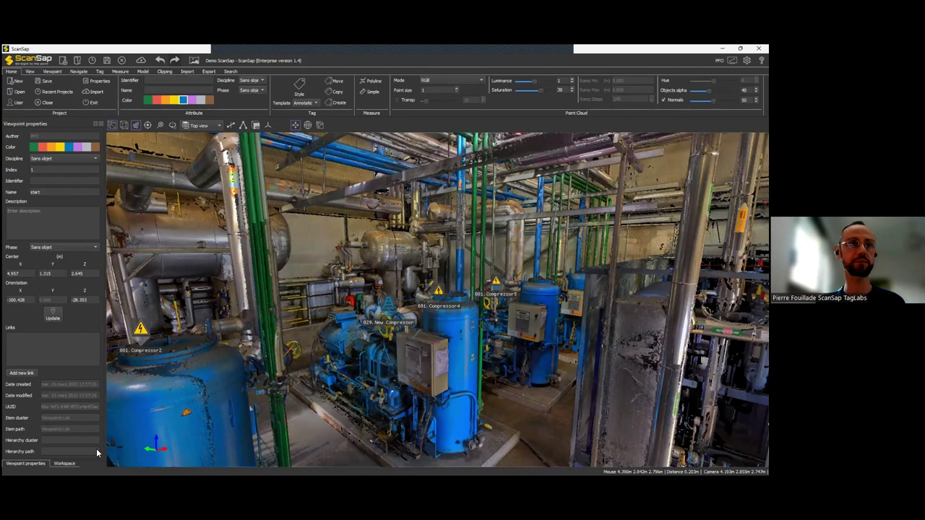
click(64, 463)
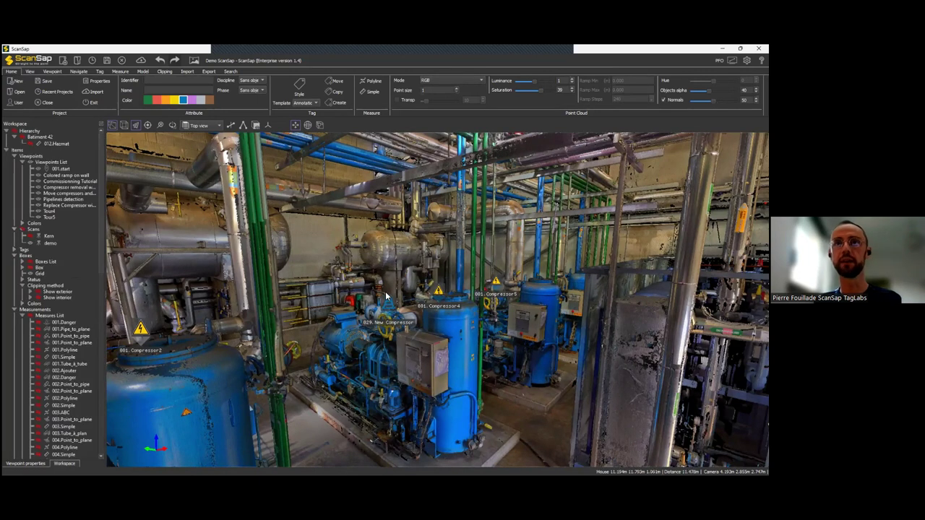
Step: Examine the compressor row from the front, from the far wall and from the opposite end of the room
scroll(436, 290, down, 1)
scroll(433, 298, down, 1)
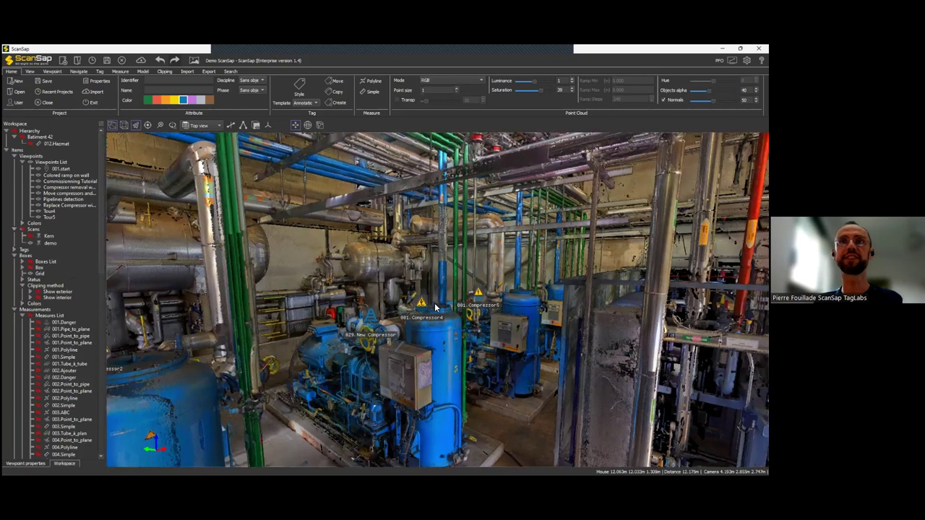
scroll(439, 307, down, 1)
scroll(438, 307, down, 1)
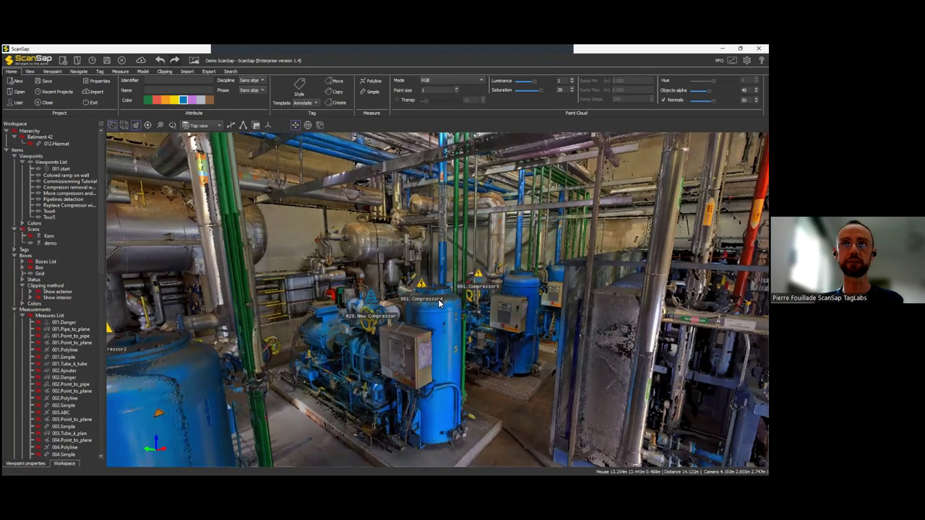
scroll(555, 322, up, 1)
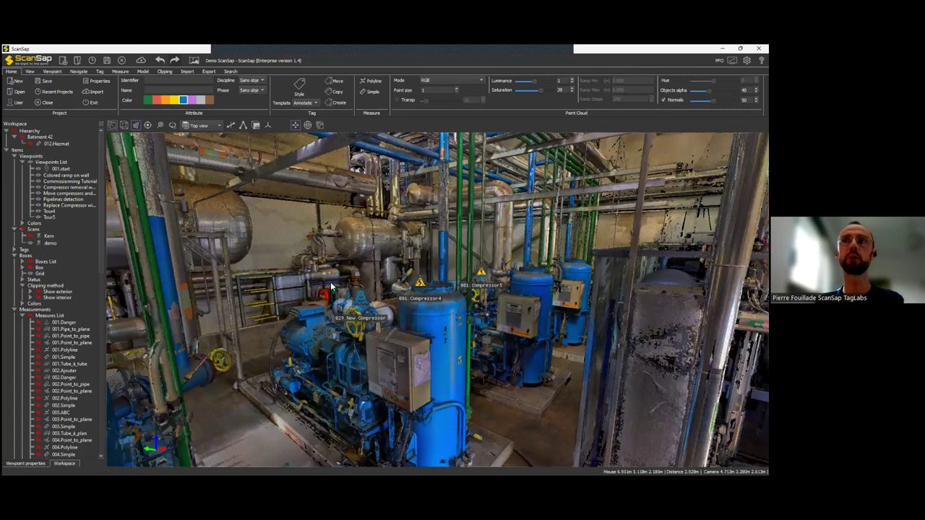
scroll(334, 287, up, 1)
double_click(463, 293)
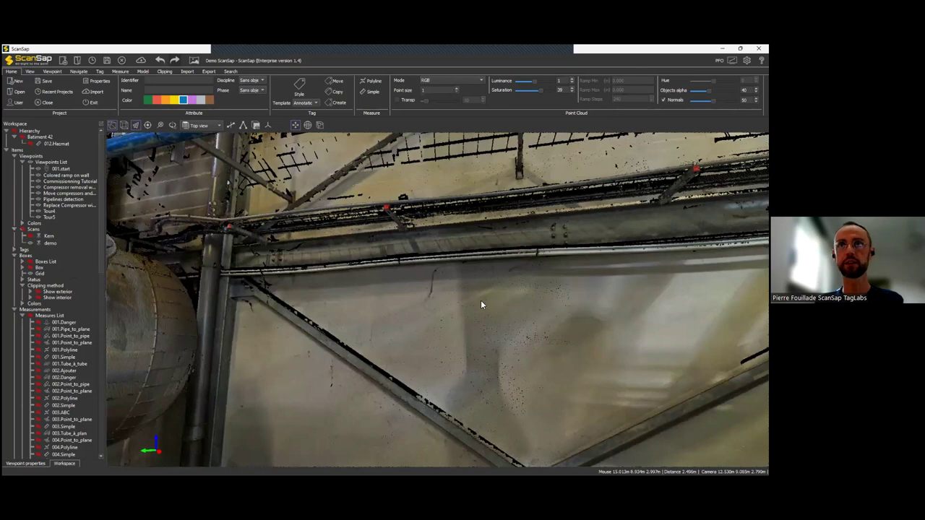
double_click(479, 303)
double_click(470, 309)
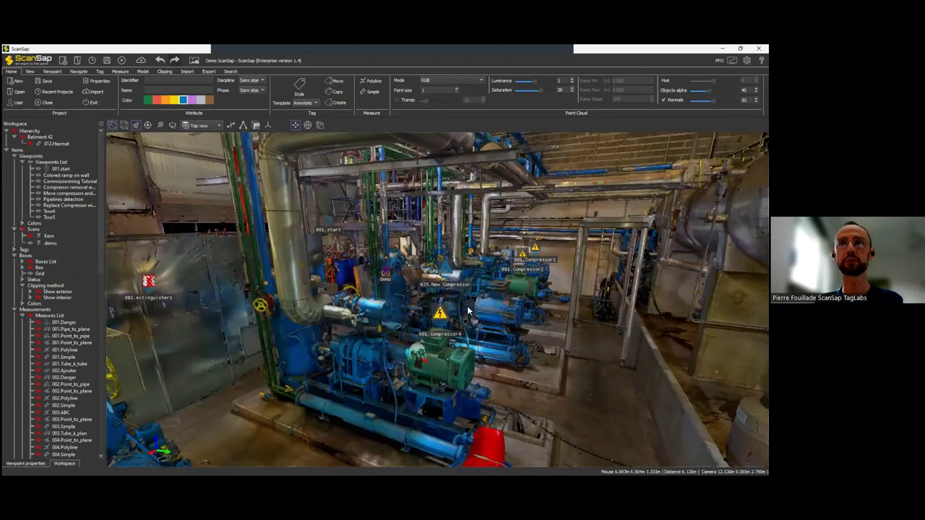
scroll(456, 316, up, 1)
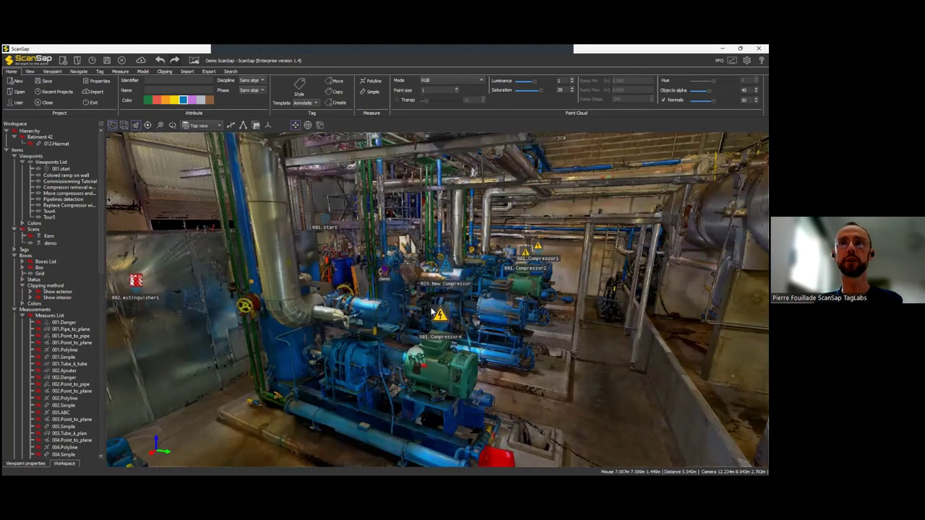
scroll(434, 302, up, 1)
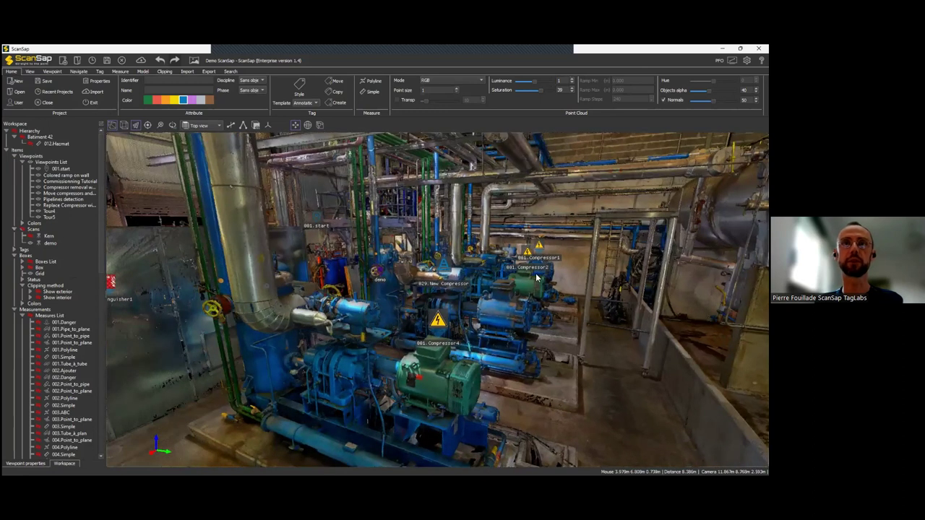
scroll(442, 276, up, 1)
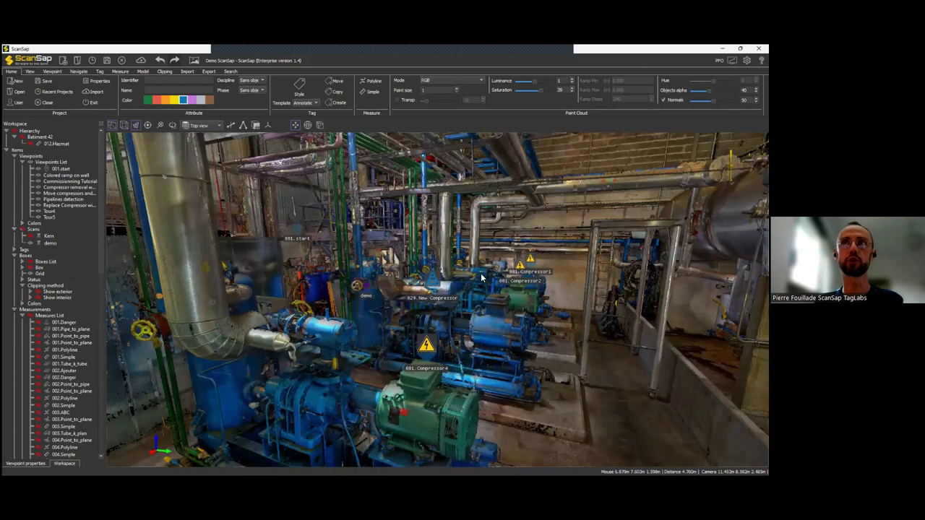
double_click(519, 277)
drag(392, 280, 584, 293)
Step: Switch the point cloud's normals shading off and back on, and set its strength to 25
click(663, 100)
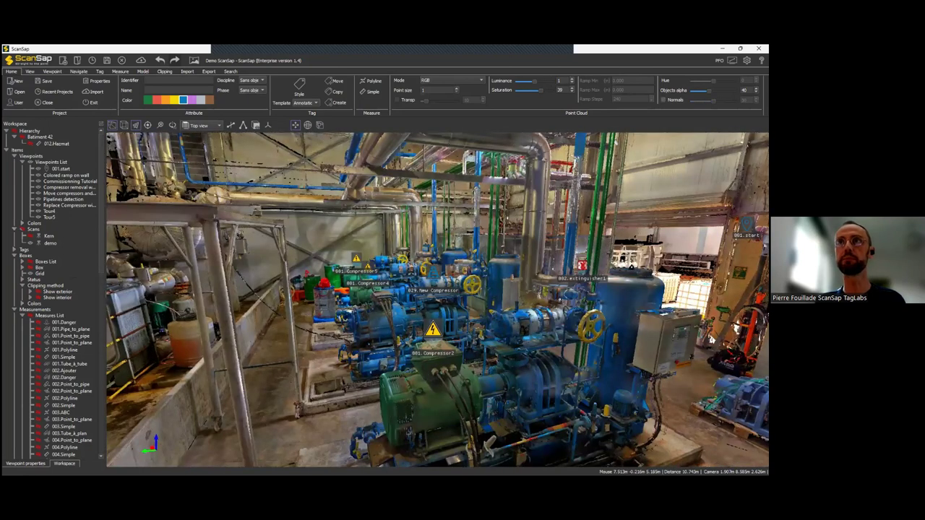
click(662, 100)
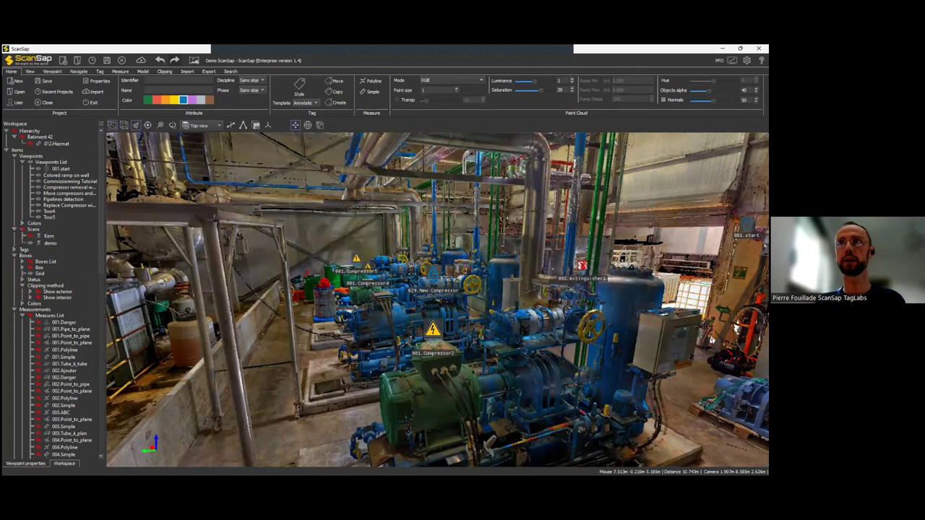
ctrl+scroll(607, 264, down, 4)
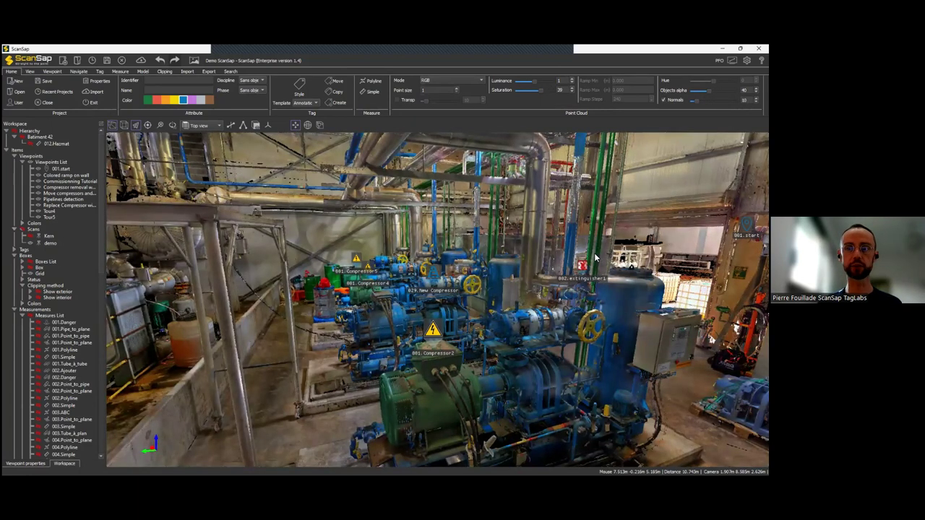
ctrl+scroll(595, 257, up, 3)
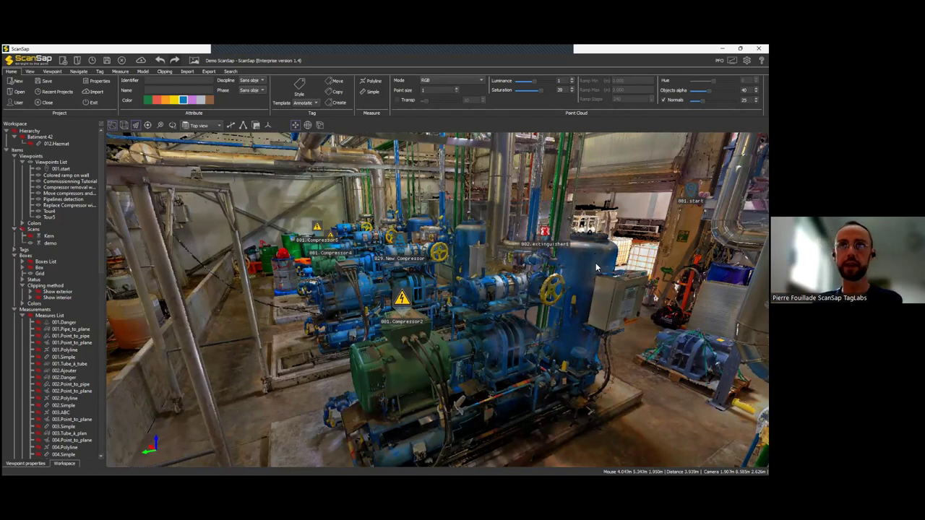
Step: Examine the shaded point cloud along the compressors, the open doorway and the wall near the start viewpoint
drag(594, 268, 593, 265)
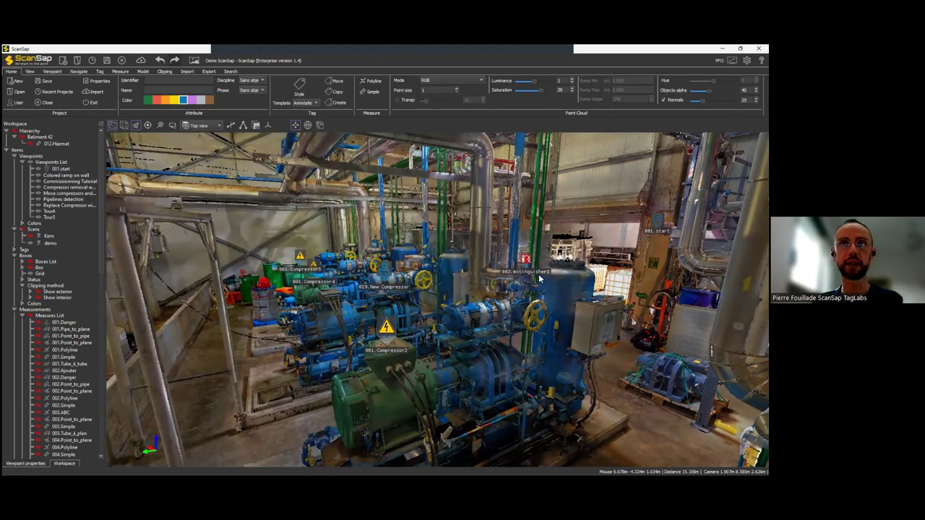
drag(542, 275, 543, 275)
scroll(461, 298, up, 3)
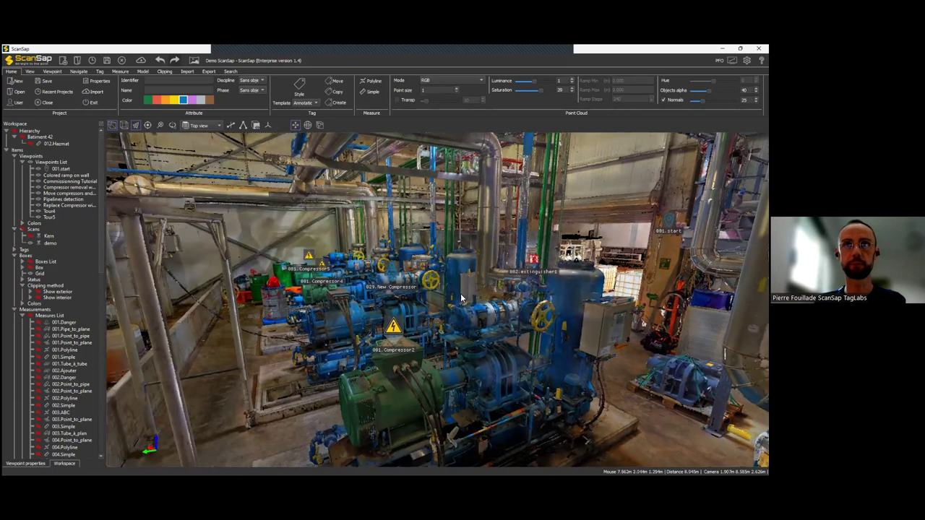
scroll(461, 300, up, 4)
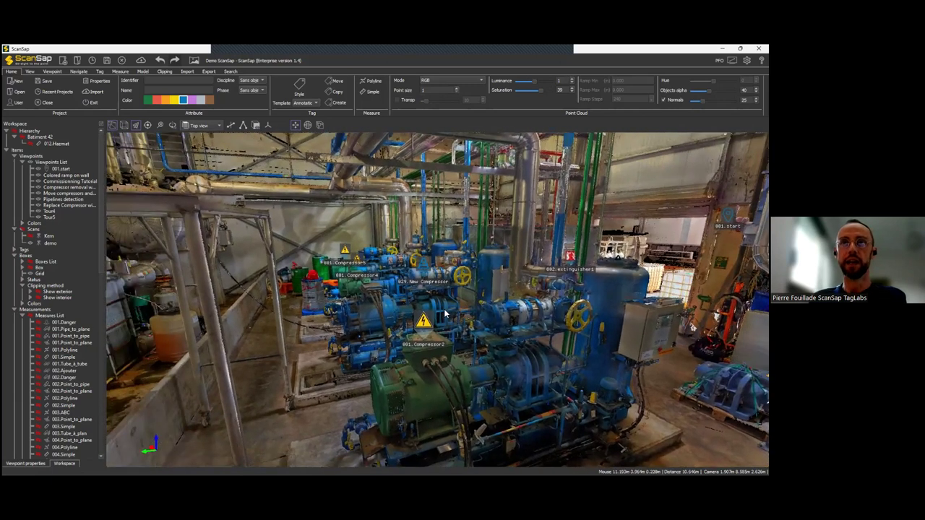
drag(459, 318, 393, 326)
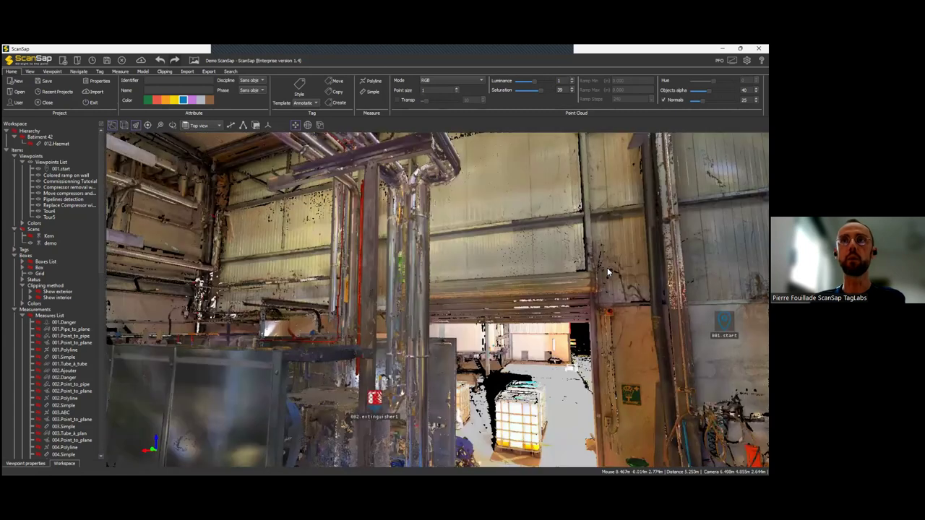
drag(489, 254, 470, 249)
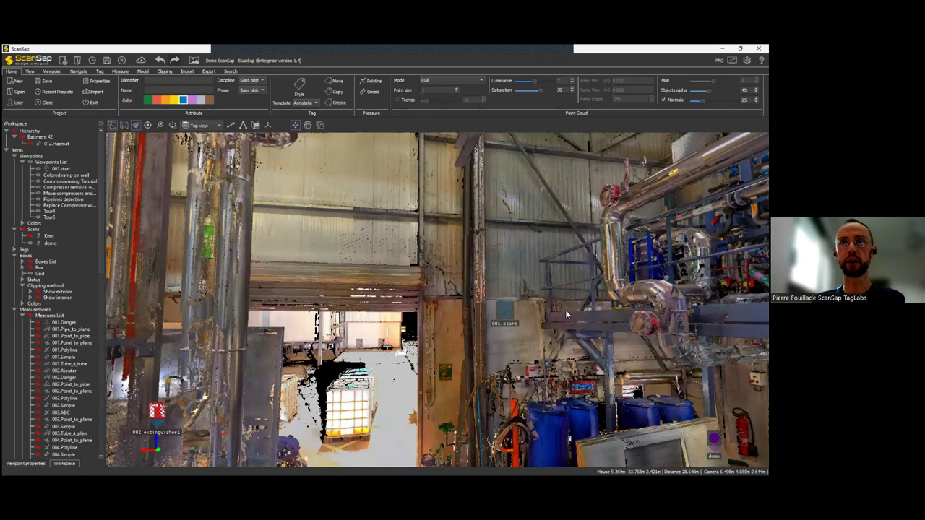
double_click(504, 289)
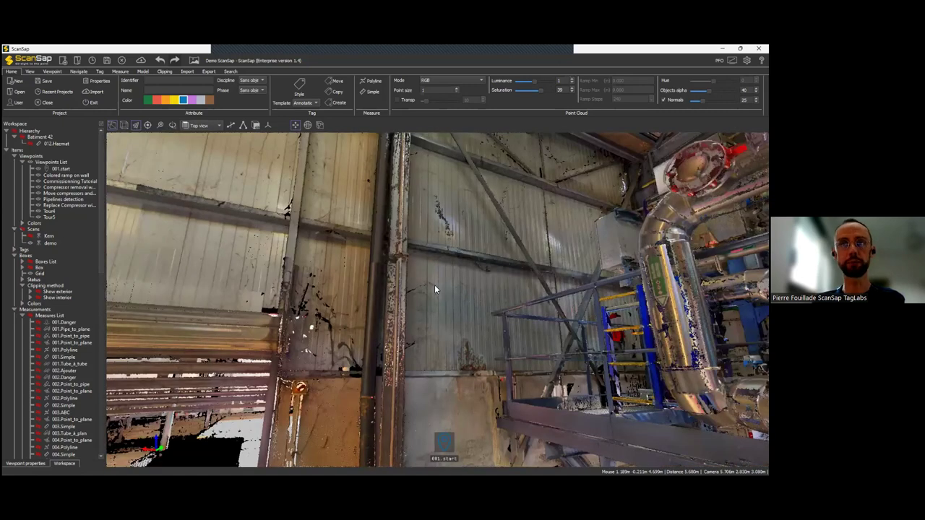
drag(435, 285, 434, 281)
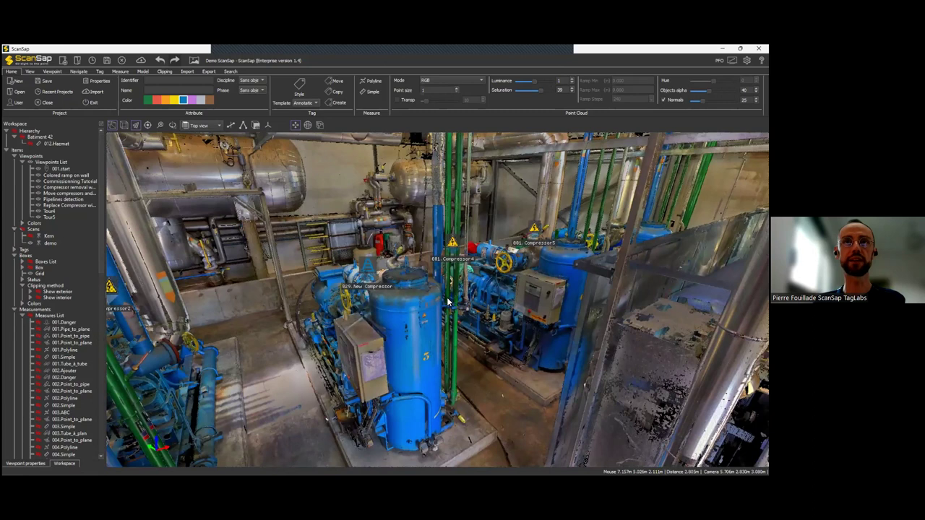
Step: Create a simple two-point measurement across the passage, from the blue tank marked 2 to the electrical cabinet beside tank 5
drag(467, 294, 469, 292)
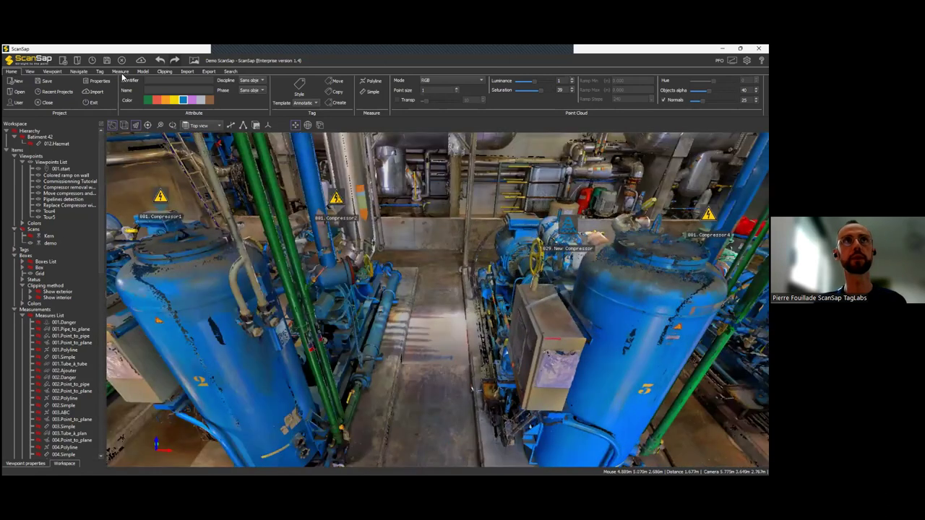
click(120, 72)
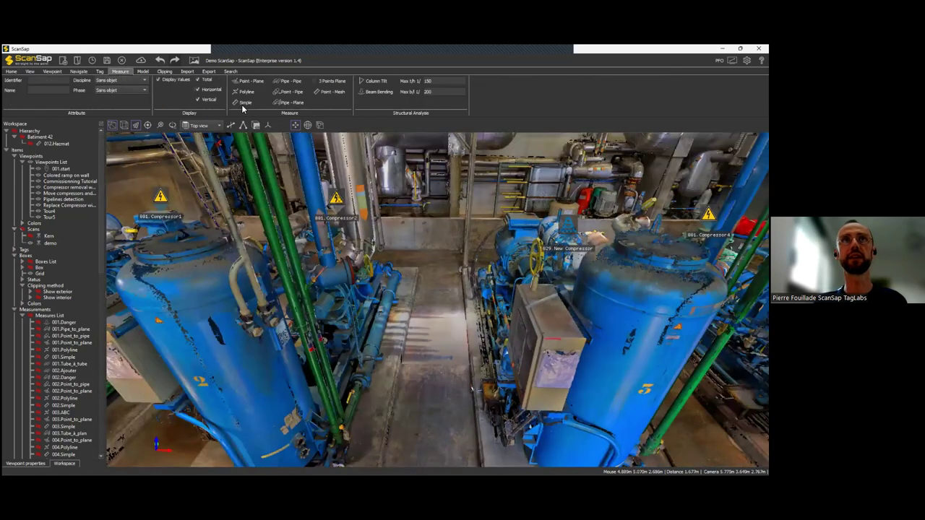
click(246, 104)
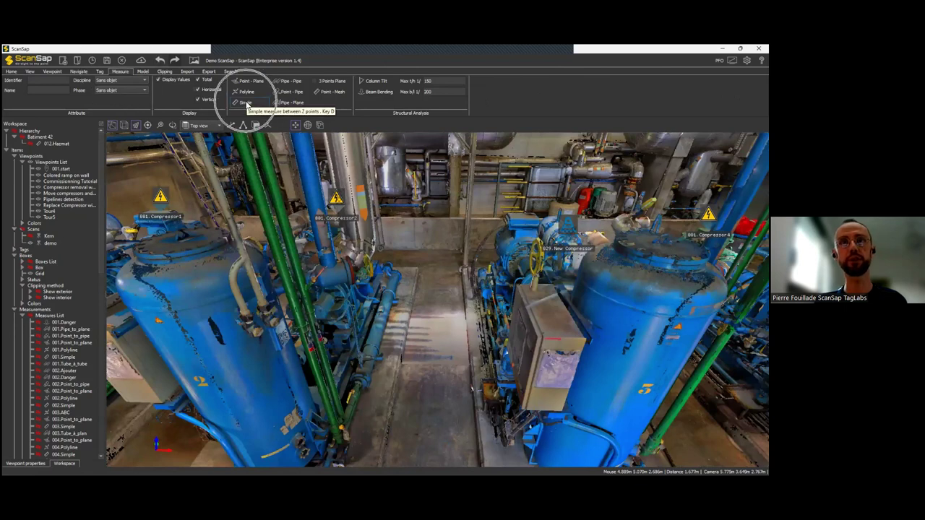
click(269, 372)
click(528, 368)
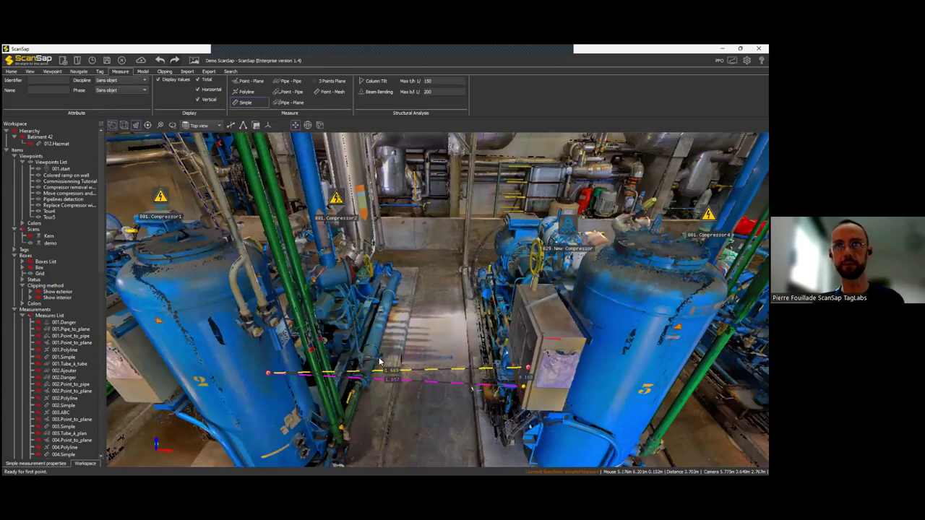
key(Escape)
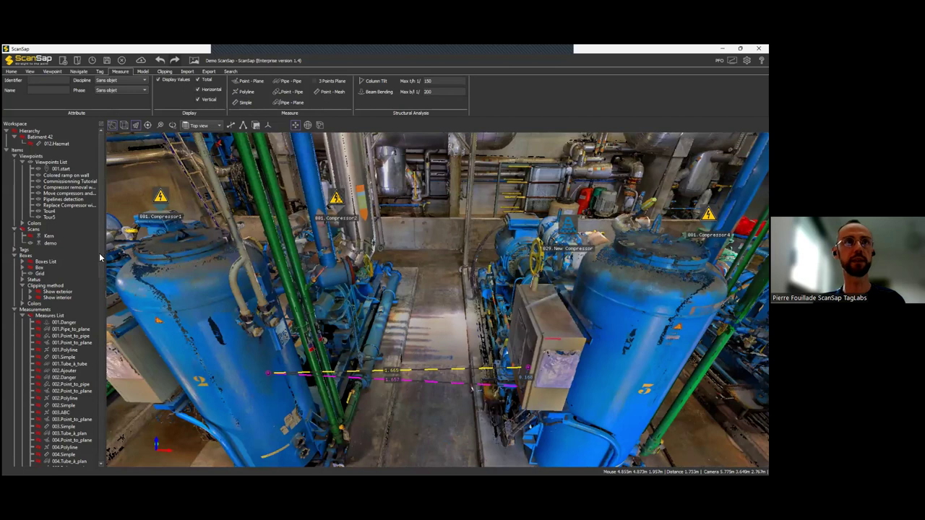
Step: Collapse the full measures list in the workspace and expand the group of simple measurements instead
scroll(21, 237, down, 4)
click(16, 237)
click(16, 236)
click(57, 250)
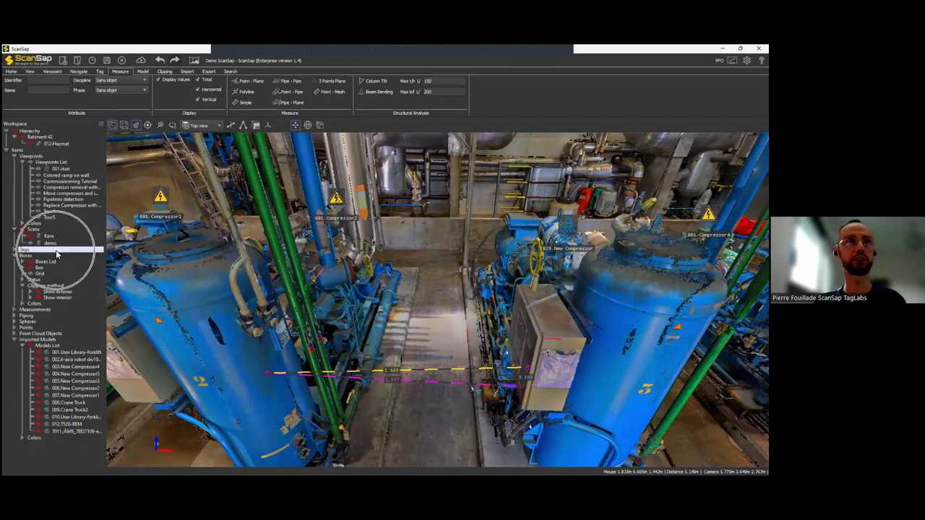
click(15, 311)
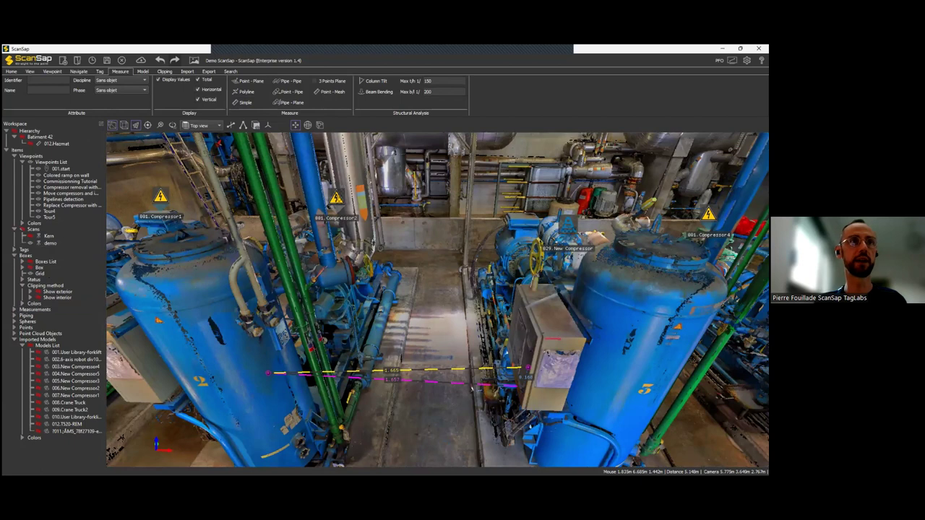
click(14, 311)
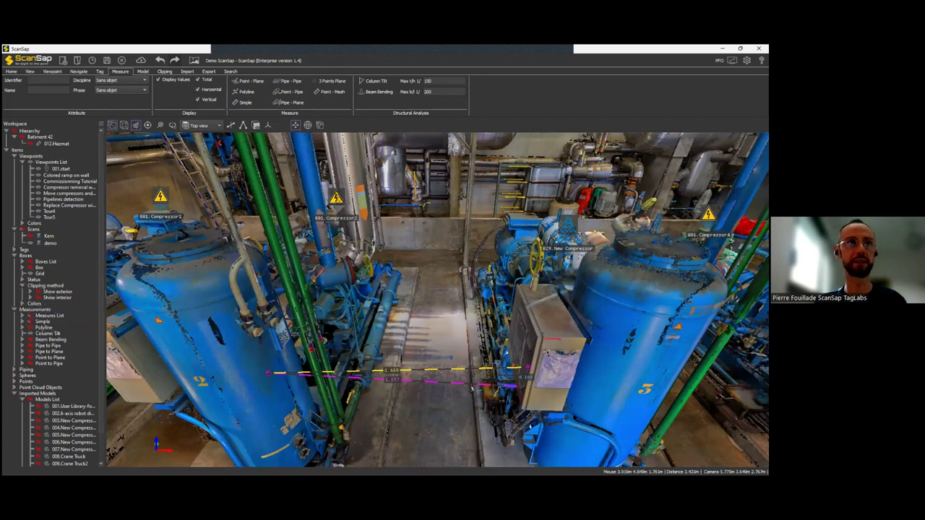
click(23, 322)
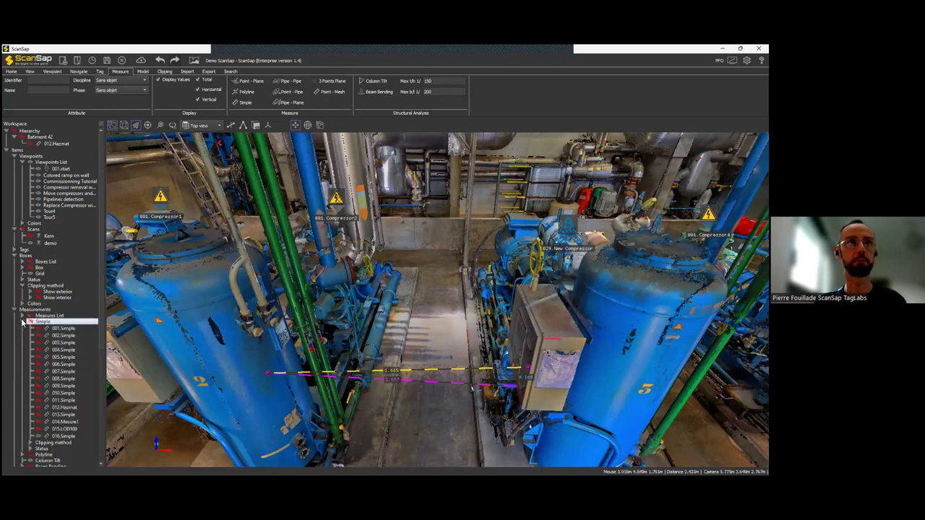
Step: Open the properties of the newest simple measurement, 016, and rename it SPED1
click(61, 437)
key(ctrl)
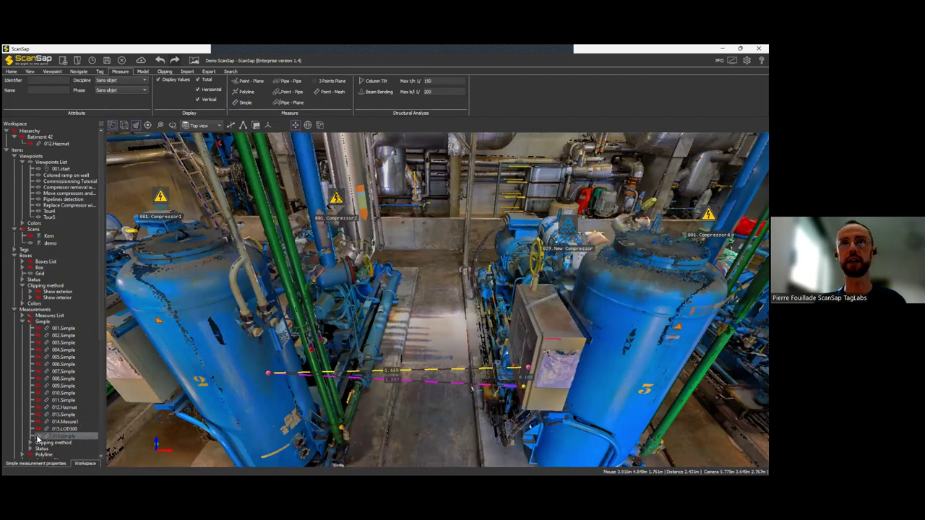
click(56, 437)
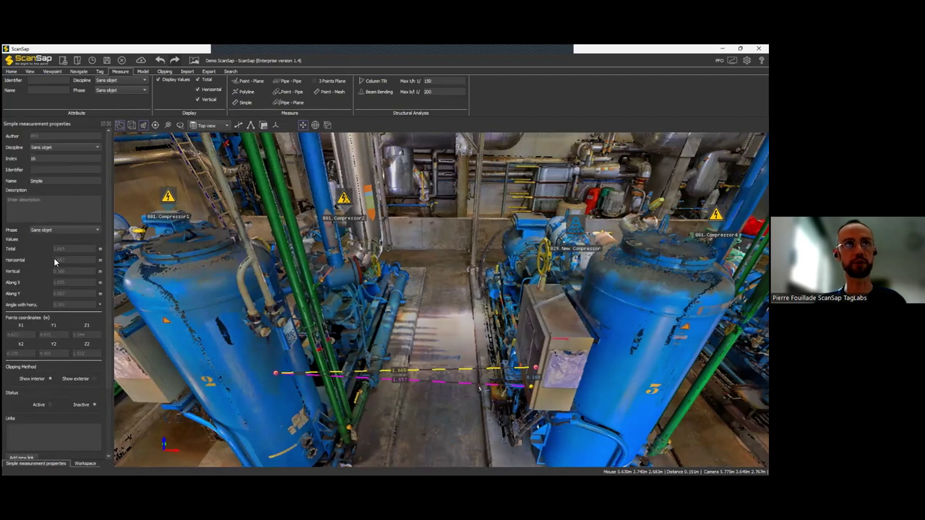
drag(58, 181, 11, 182)
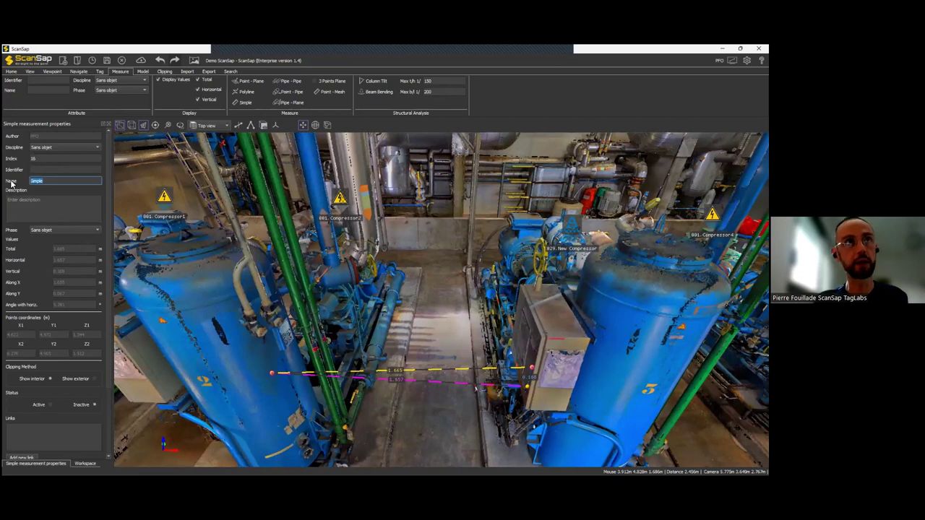
text(SPED1)
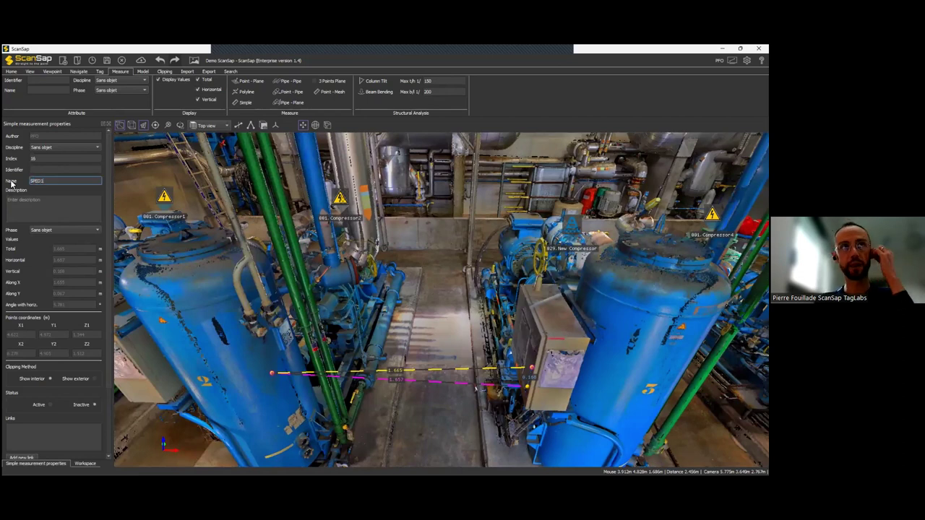
click(57, 200)
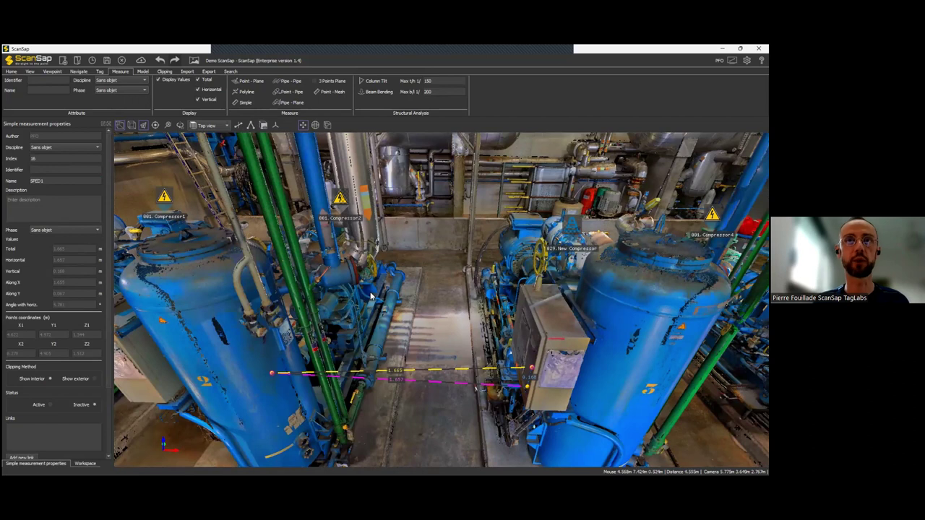
Step: Create a point-to-plane measurement from the green pipe beside tank 2 to the face of the electrical cabinet beside tank 5
key(Down)
key(Down)
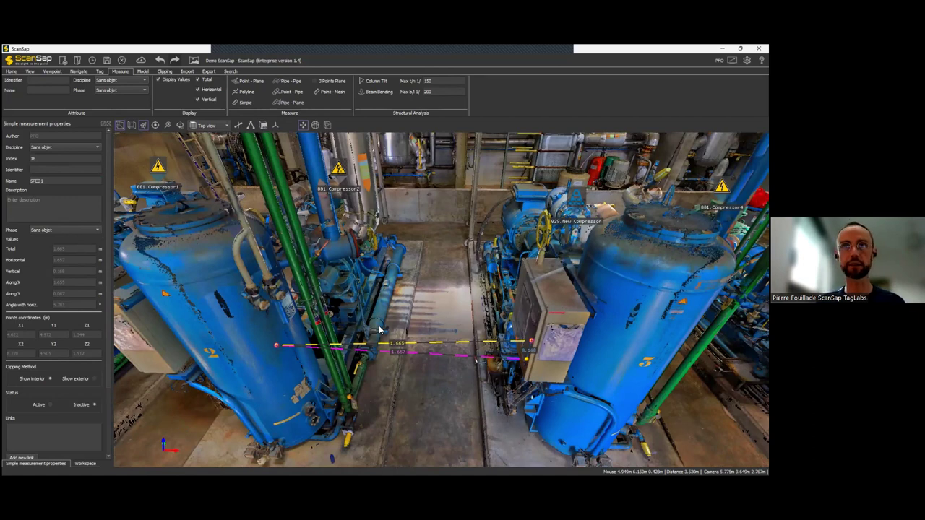
click(247, 104)
drag(366, 200, 251, 83)
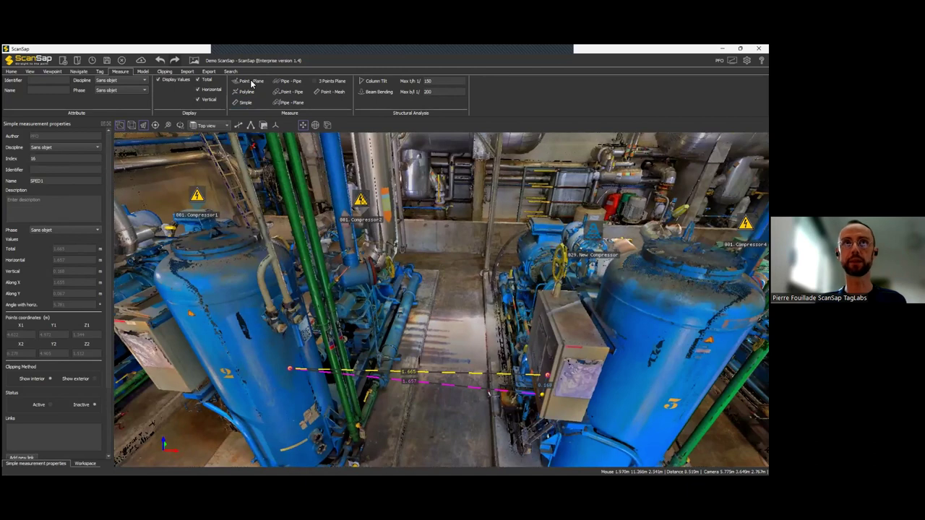
click(252, 84)
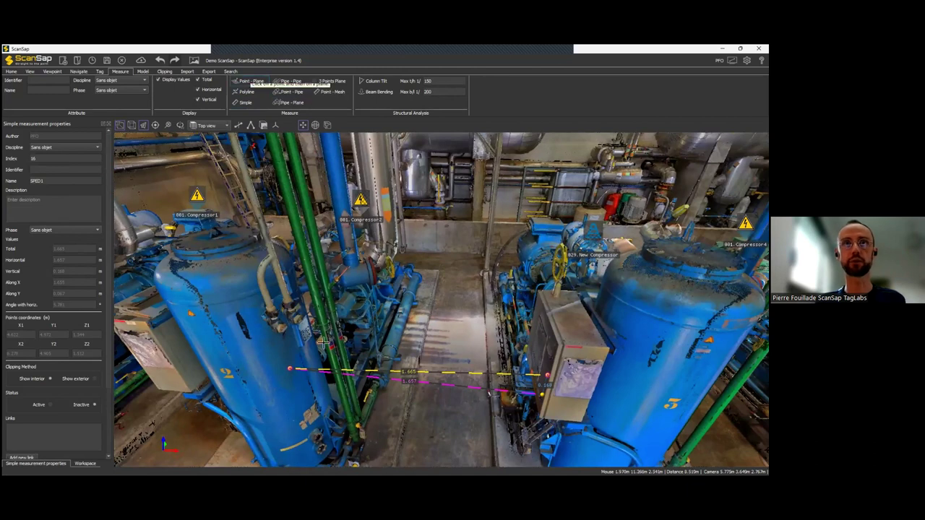
click(320, 304)
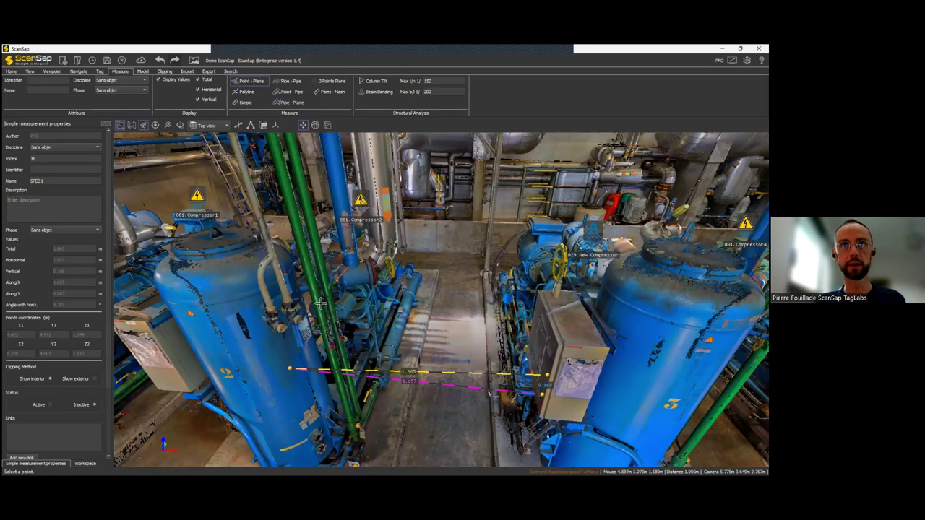
click(541, 312)
Step: Create a pipe-to-pipe measurement between the two parallel green pipes beside tank 2
middle_drag(547, 292, 486, 301)
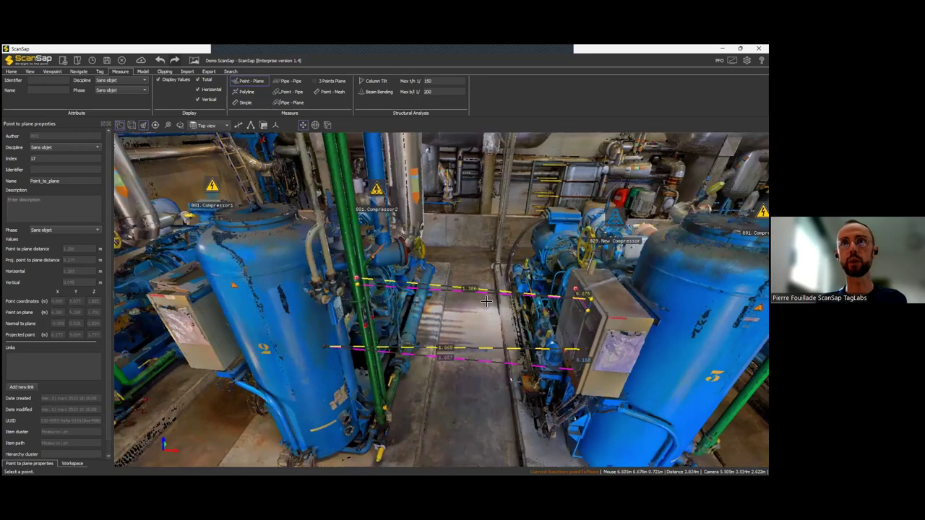
scroll(463, 300, up, 1)
scroll(442, 302, up, 1)
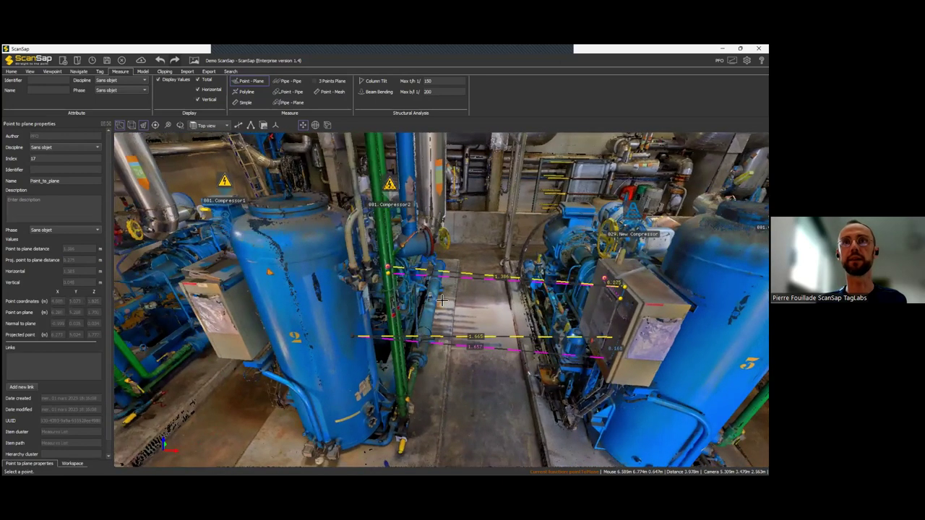
scroll(255, 316, up, 1)
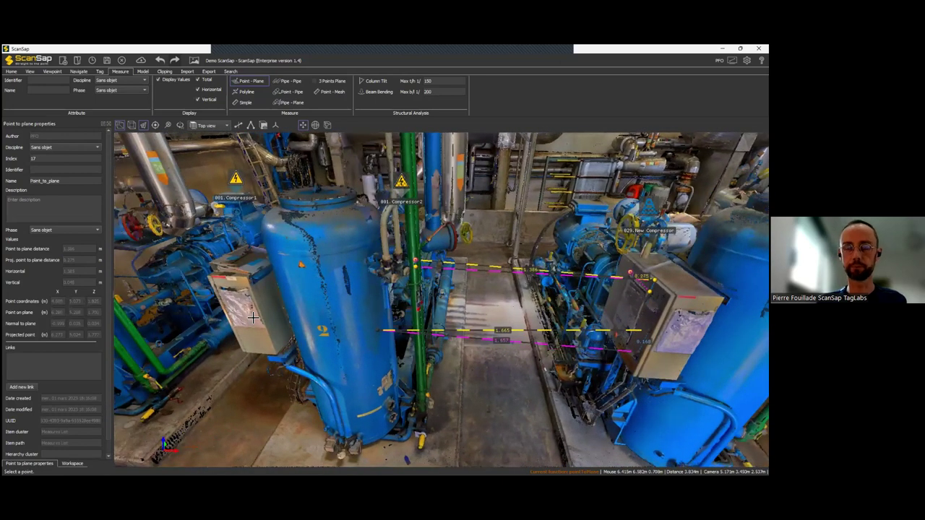
scroll(253, 317, up, 1)
scroll(253, 317, up, 1)
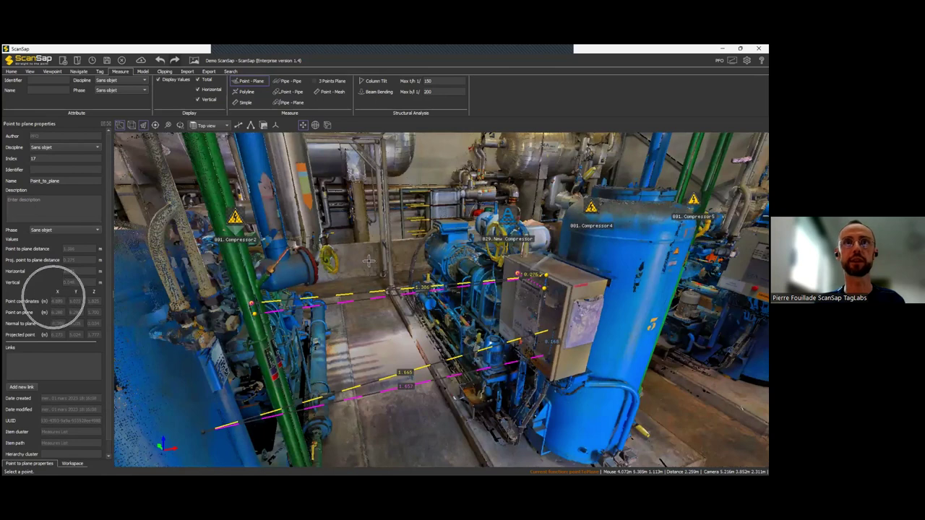
mouse_move(402, 253)
mouse_down()
mouse_move(387, 266)
mouse_move(399, 269)
mouse_up()
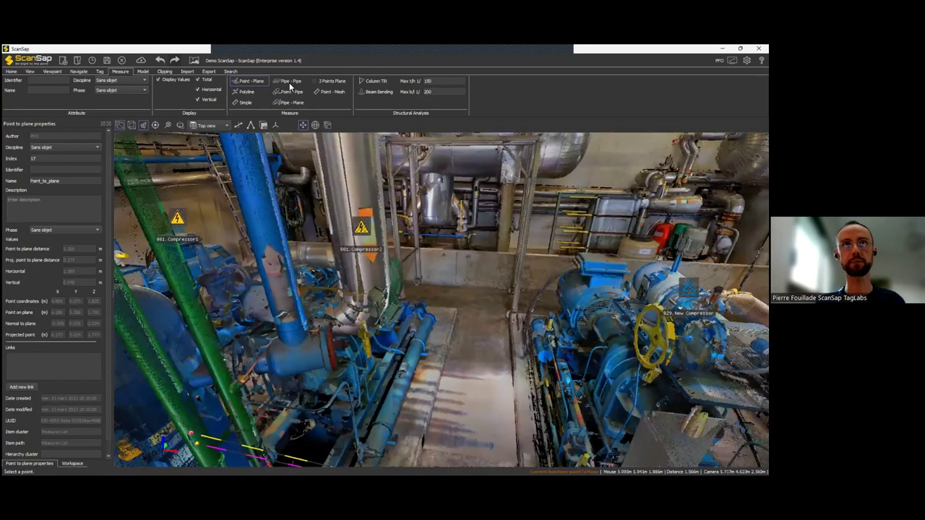
click(289, 85)
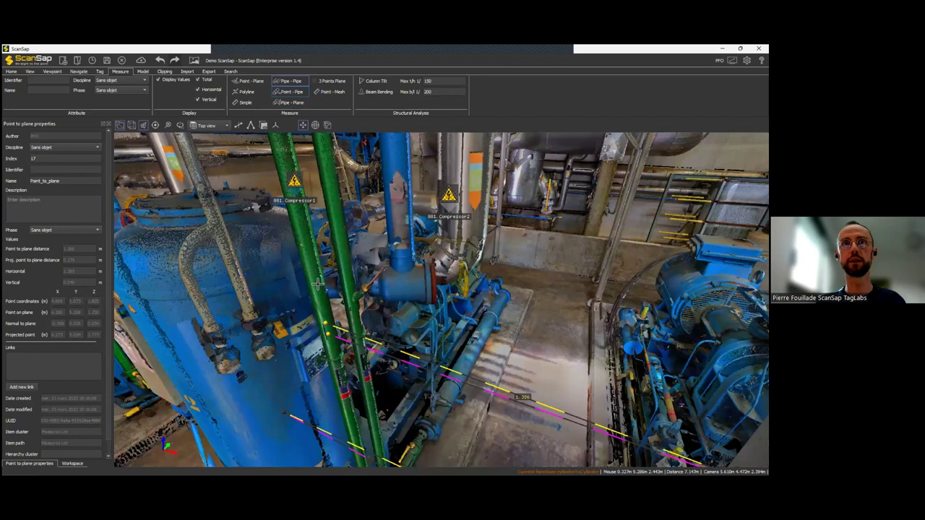
click(320, 286)
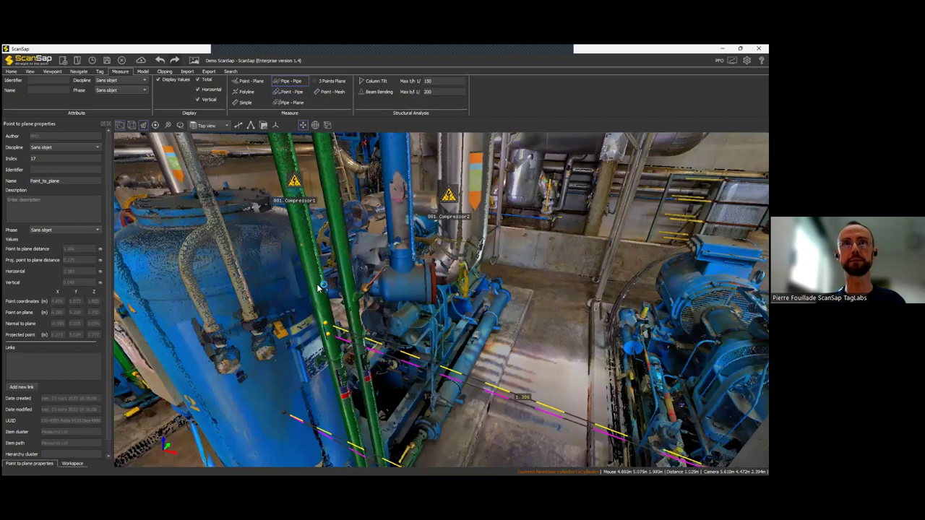
click(351, 277)
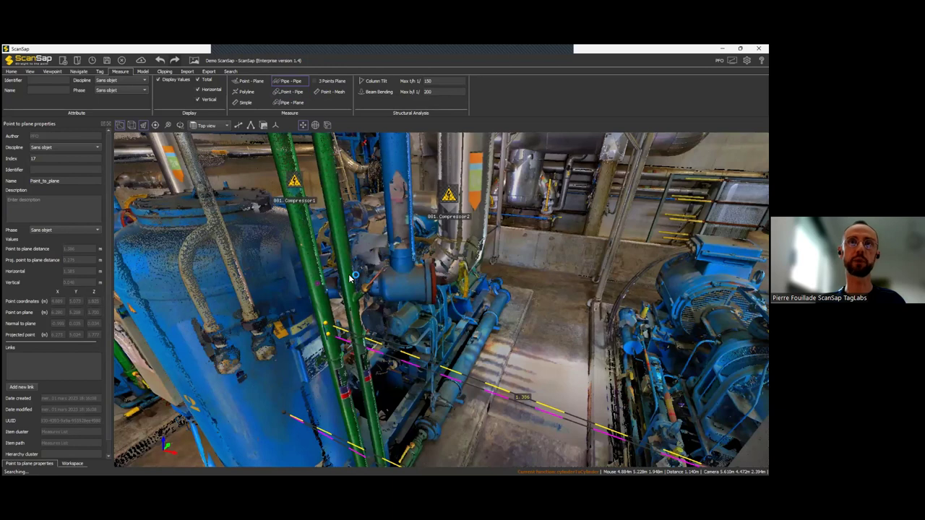
click(349, 277)
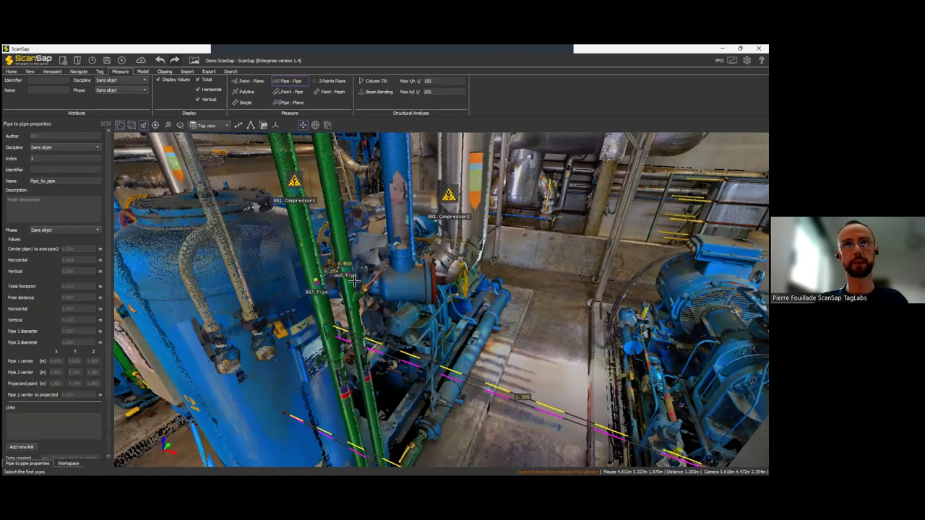
Step: Inspect the pipe-to-pipe measurement up close in the see-through display, and restore the normal point cloud display
key(x)
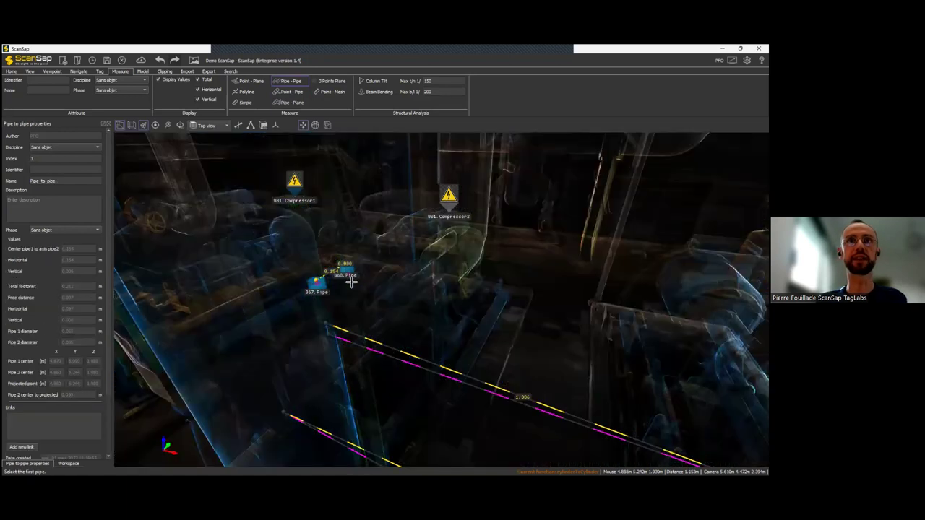
scroll(351, 282, up, 3)
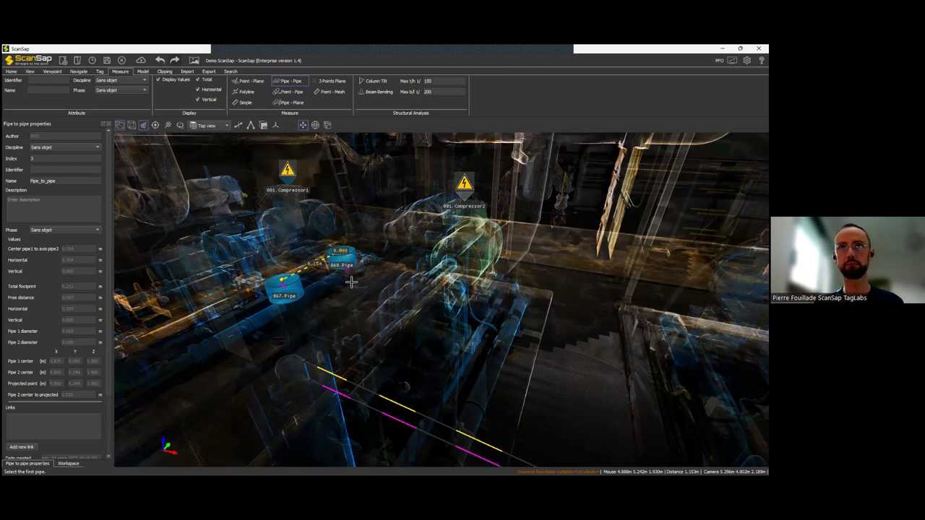
key(x)
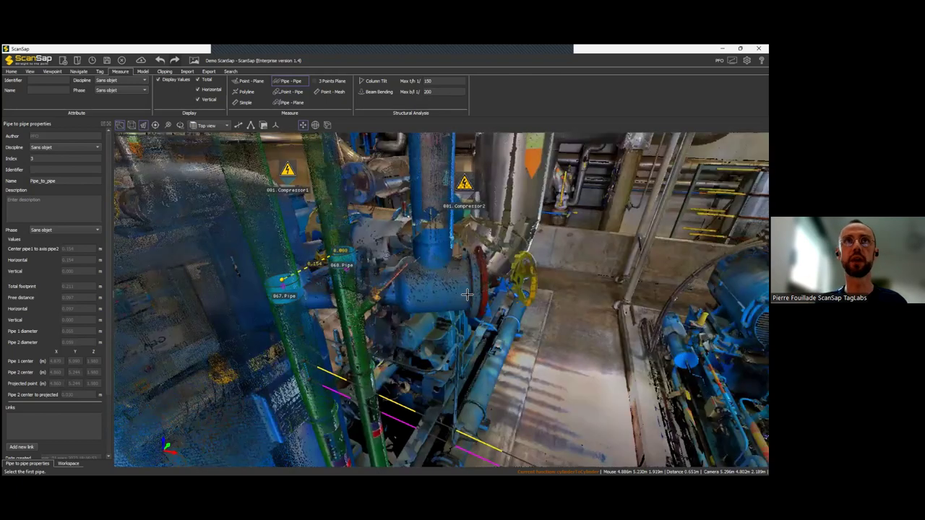
Step: Create a closed polyline measurement around the corners of the concrete base under the new compressor, and show it in the see-through display
drag(435, 300, 438, 300)
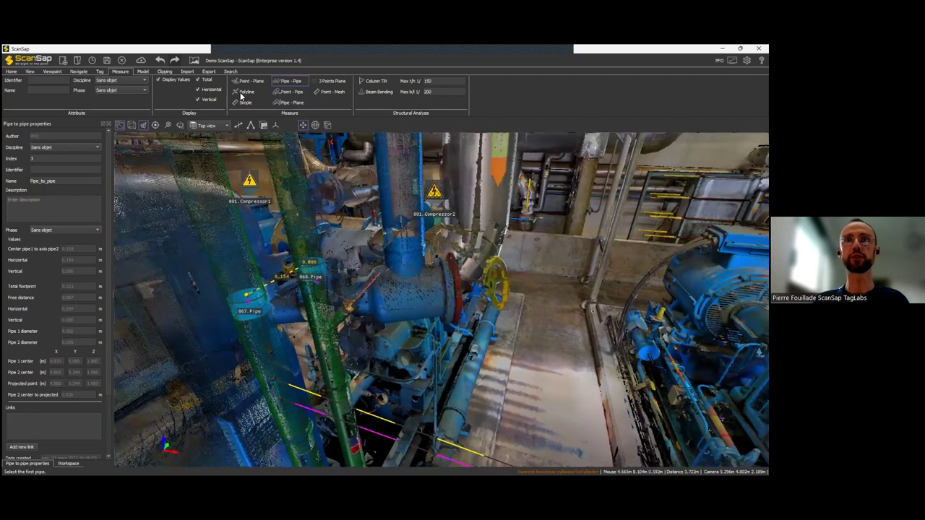
drag(450, 368, 451, 374)
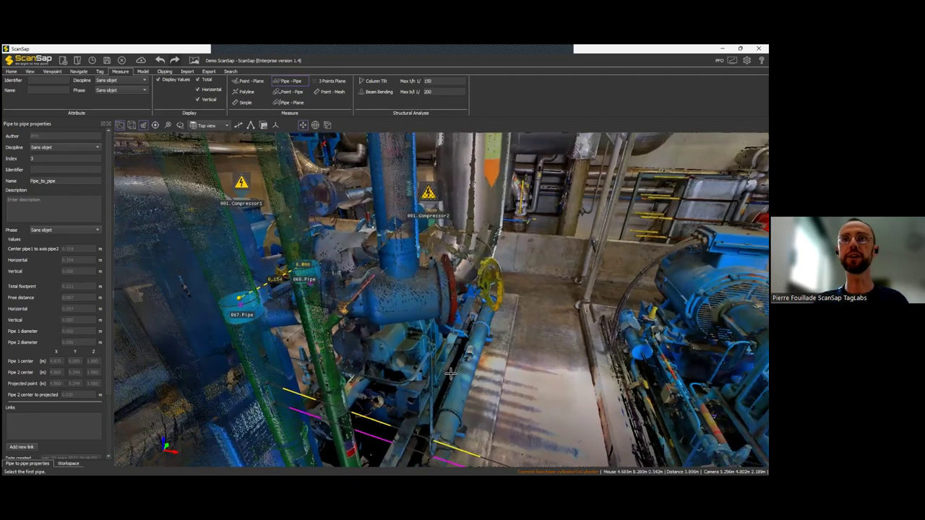
scroll(405, 346, up, 1)
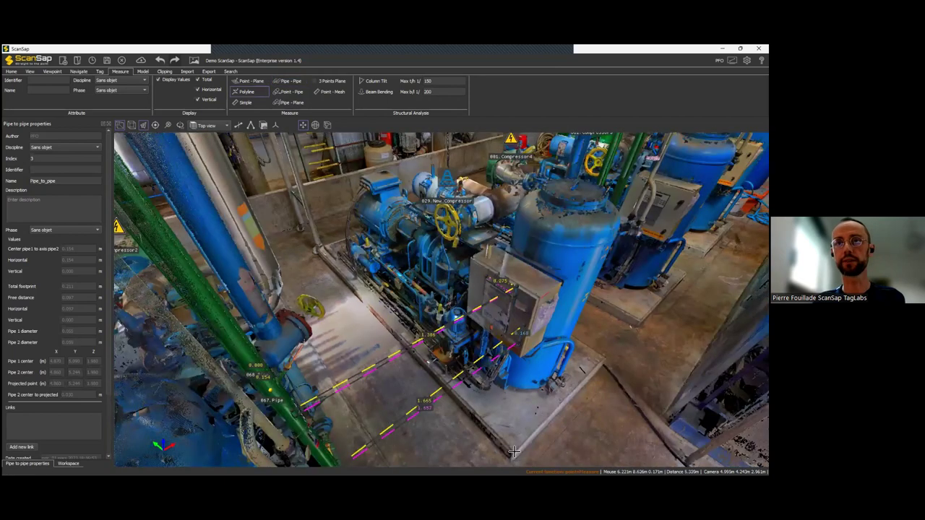
click(604, 358)
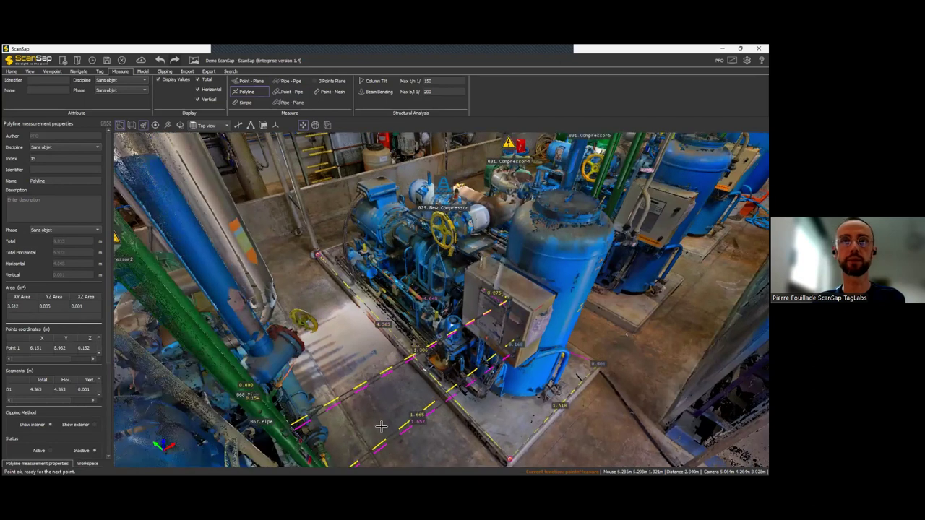
scroll(386, 424, down, 2)
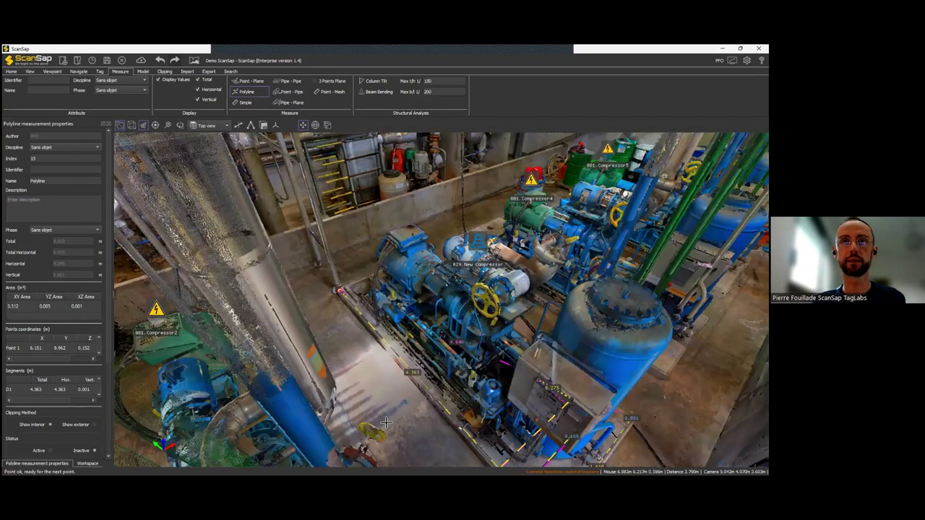
click(474, 355)
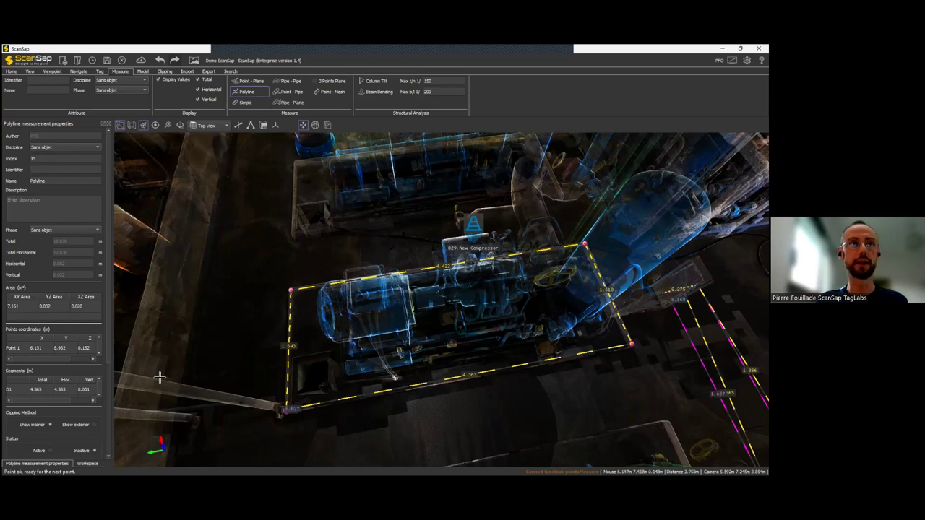
Step: Read the XY area of the compressor base polyline, and restore the normal point cloud display to examine the outline from above
click(21, 309)
key(ctrl)
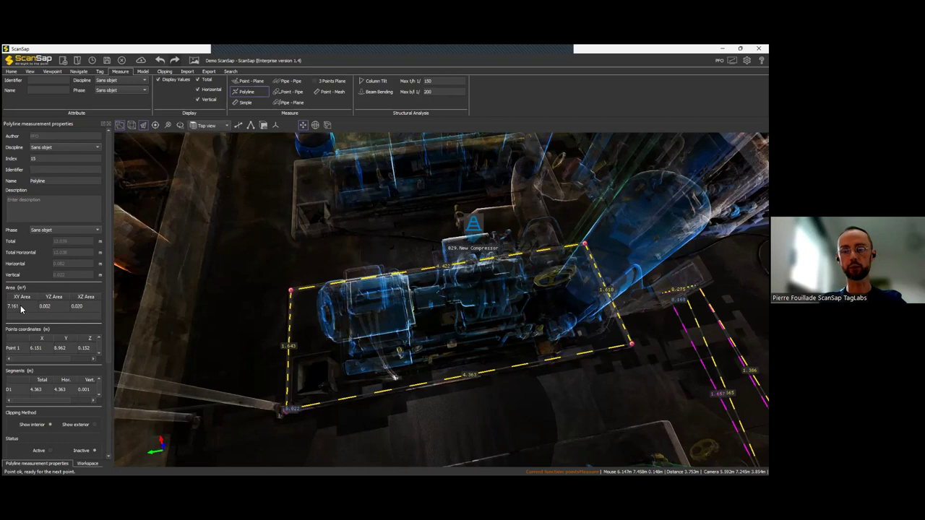
click(21, 309)
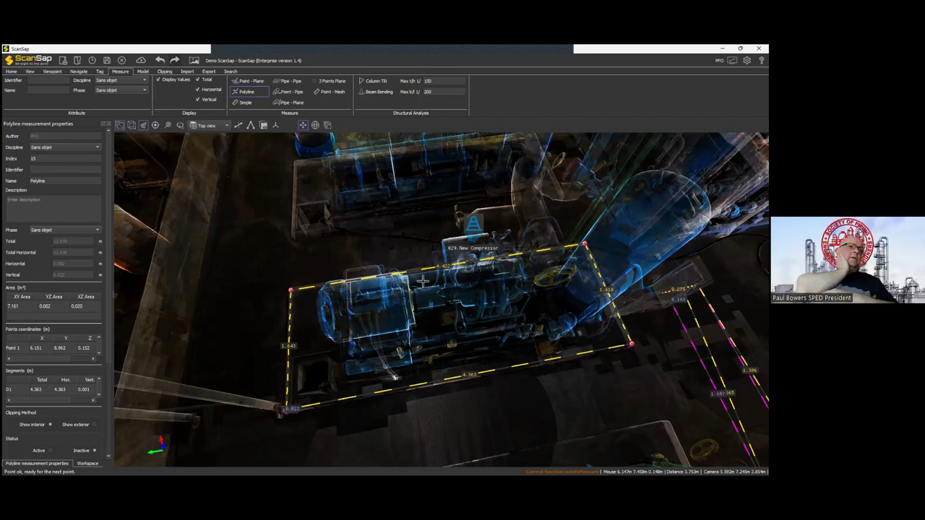
key(t)
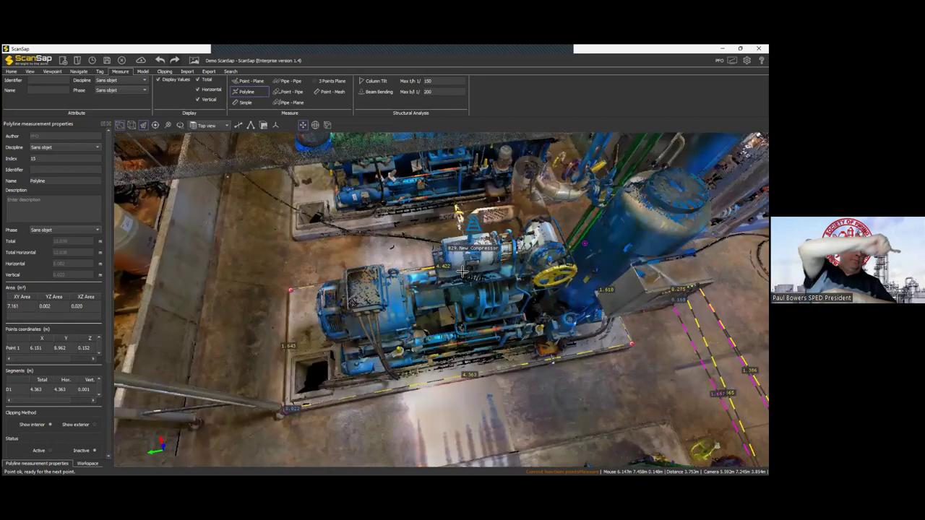
drag(462, 272, 479, 302)
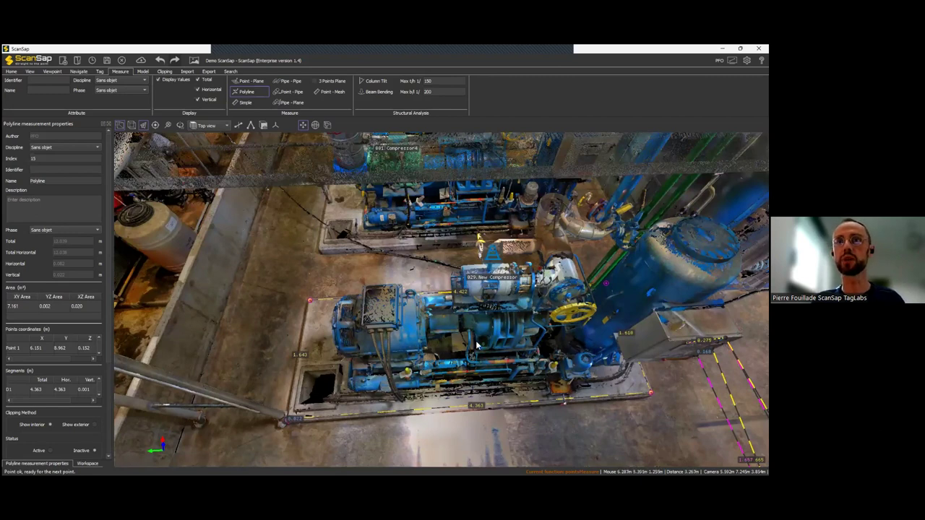
Step: Finish the polyline and model a two-click box on the concrete base under the new compressor, picking opposite corners
key(Escape)
drag(487, 260, 511, 291)
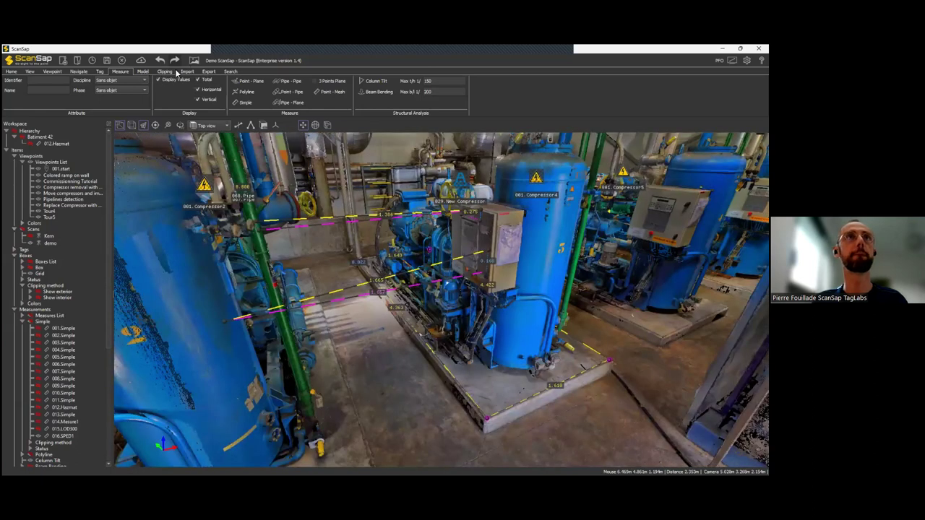
click(172, 71)
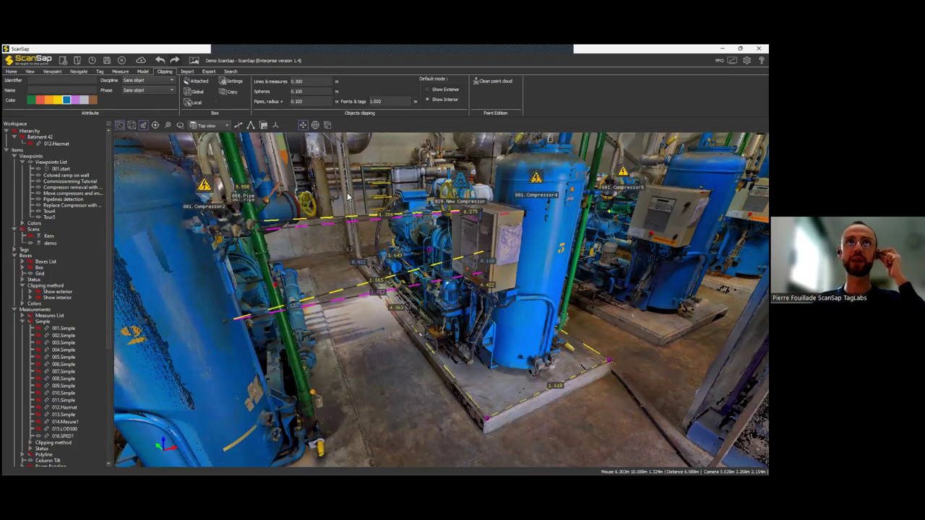
click(143, 71)
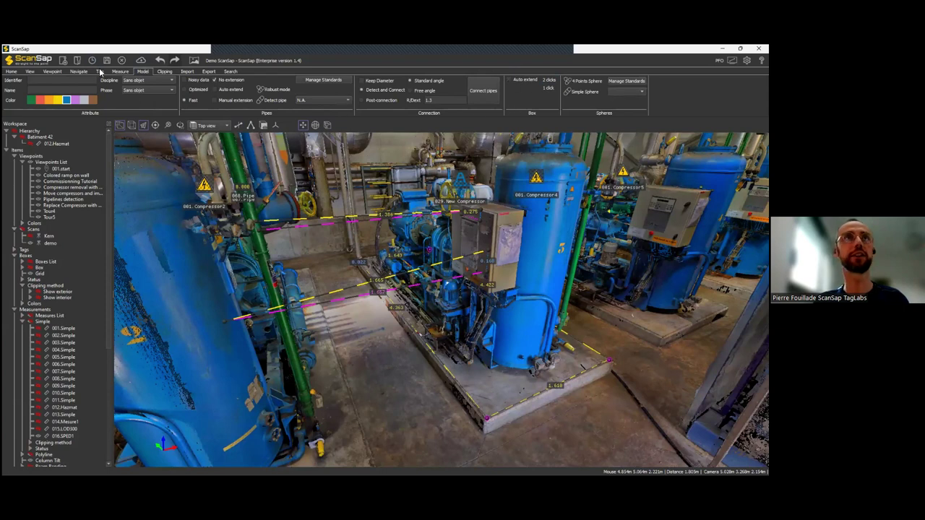
click(143, 71)
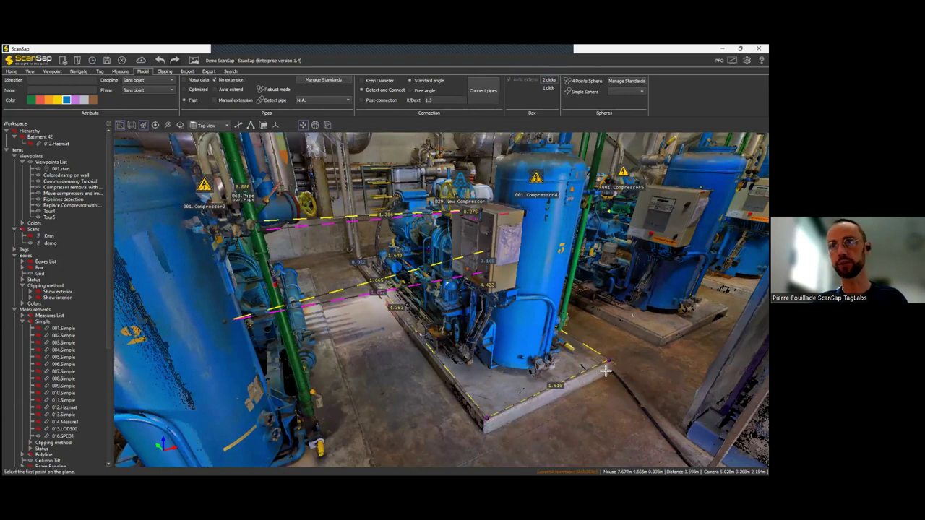
click(605, 371)
click(605, 371)
click(367, 277)
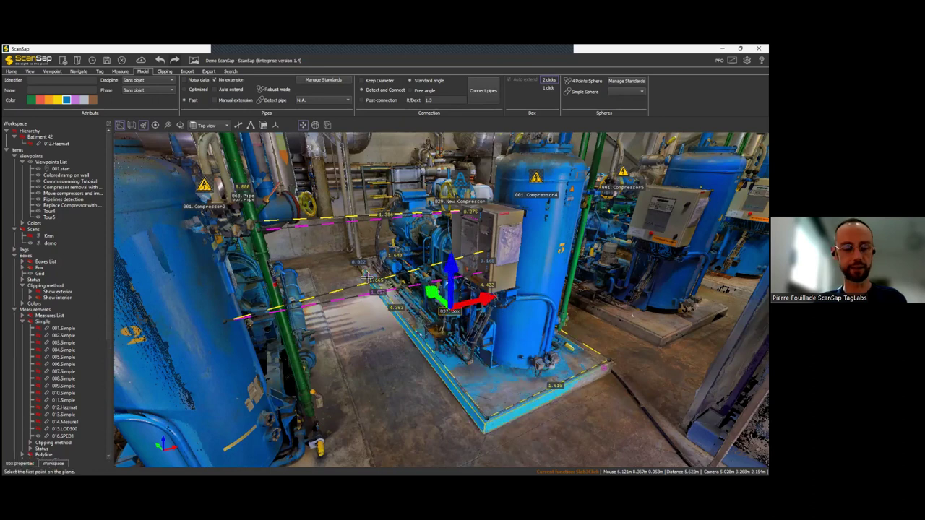
Step: Extend the far end of the box along the concrete base to a total length of about 4.53 m
key(space)
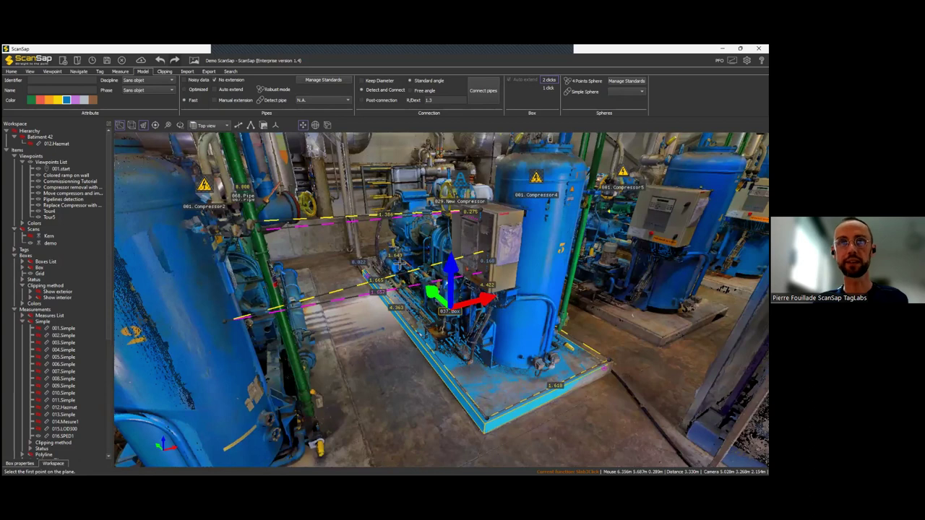
key(s)
drag(398, 263, 393, 256)
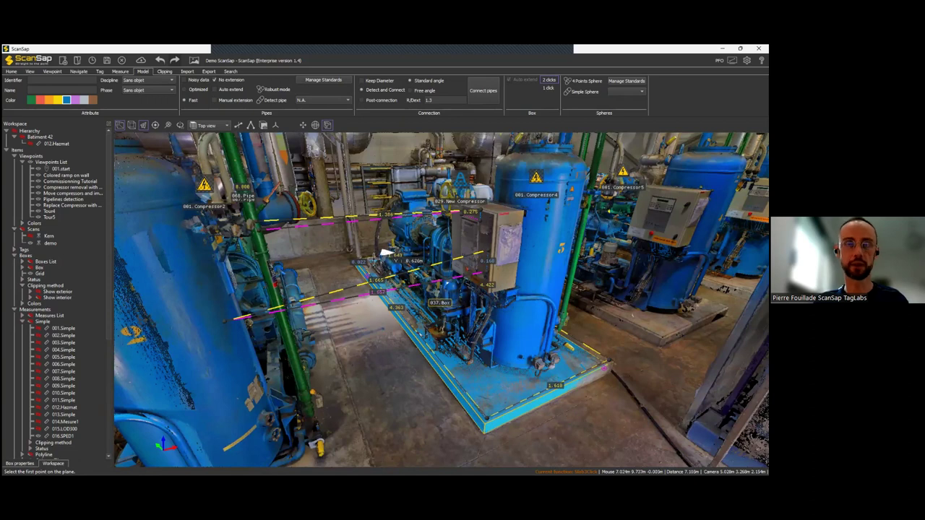
click(375, 258)
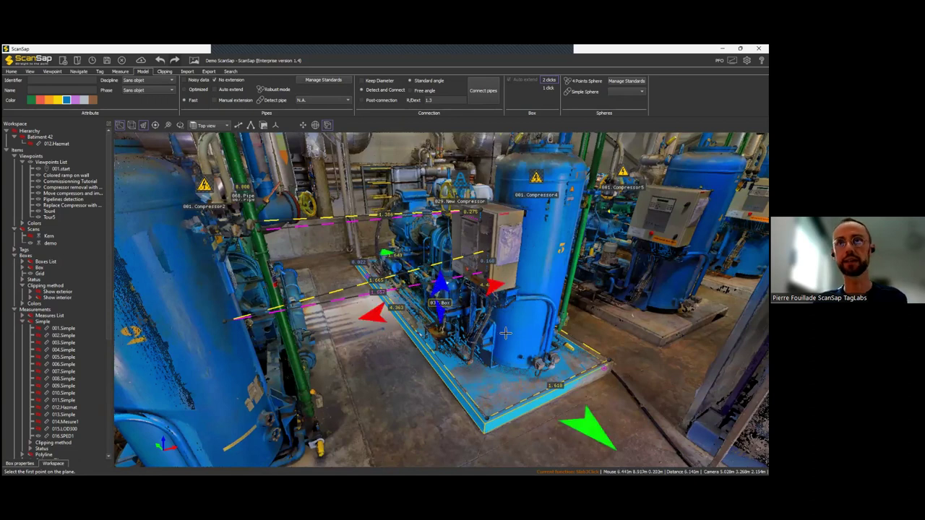
Step: Examine the base box and its properties in the see-through display, and restore the normal point cloud display
key(t)
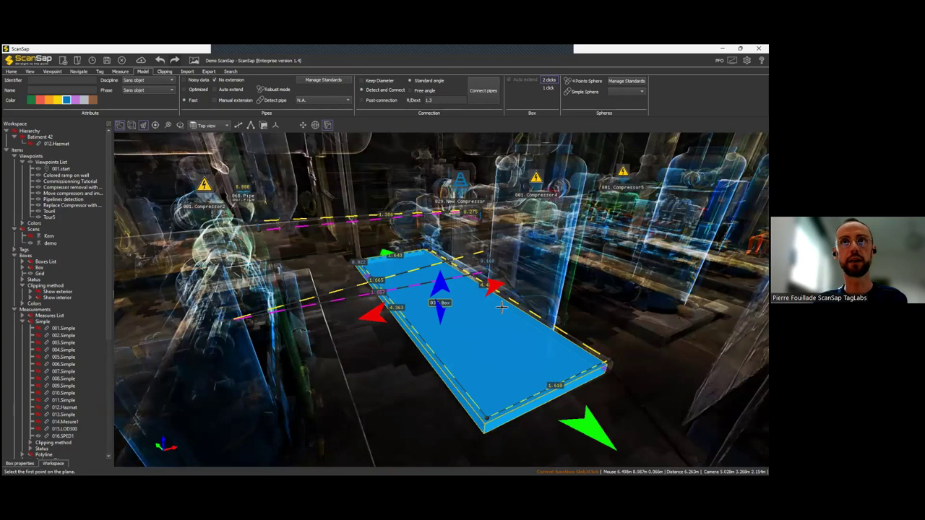
key(Down)
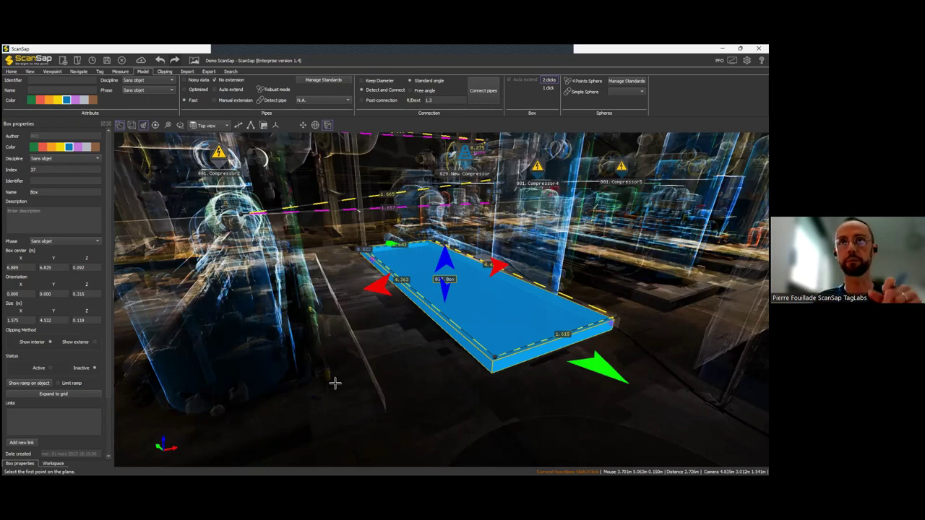
key(space)
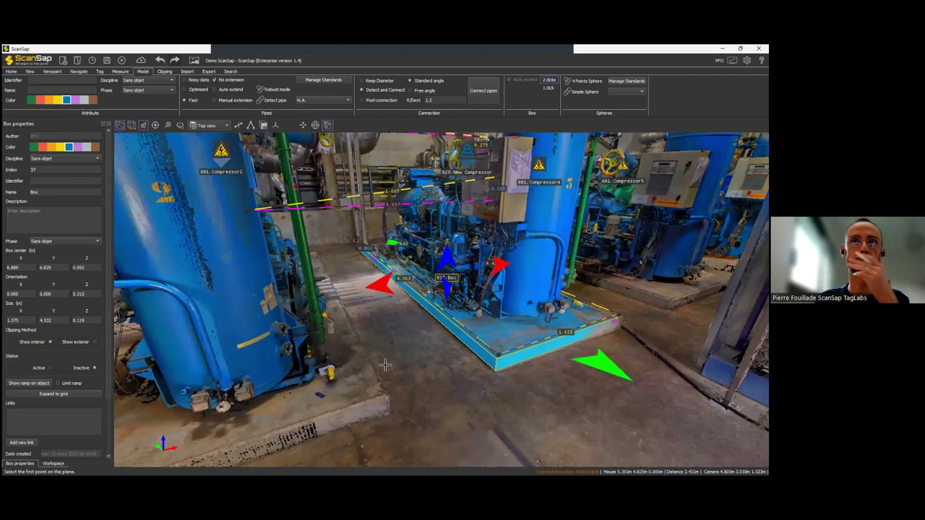
key(Up)
key(Up)
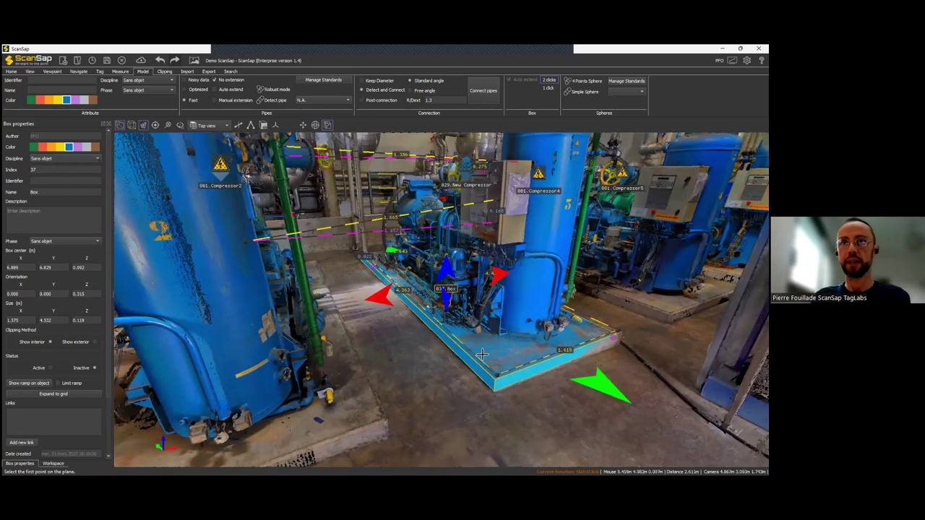
key(Up)
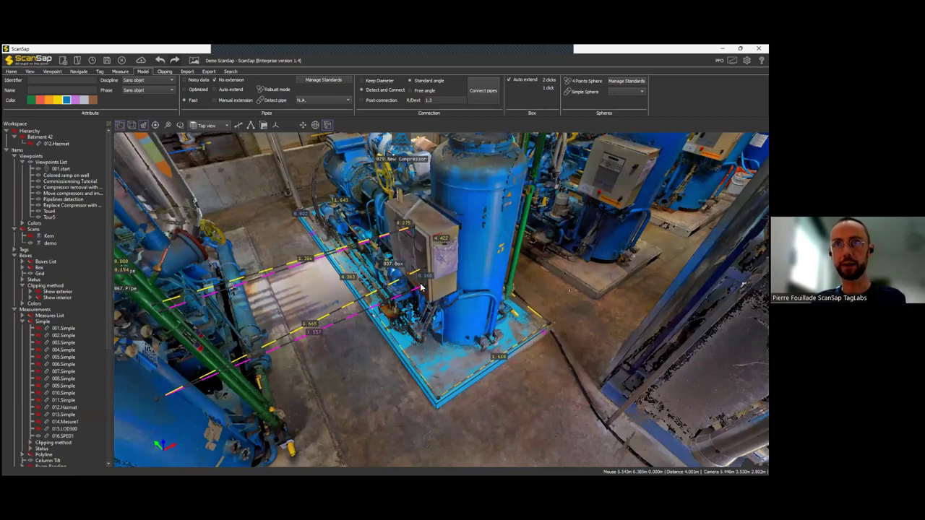
Step: Move to the green pipes behind the blue barrel, and set pipe detection to Optimized with the Steel EN 10216 standard
drag(411, 285, 409, 285)
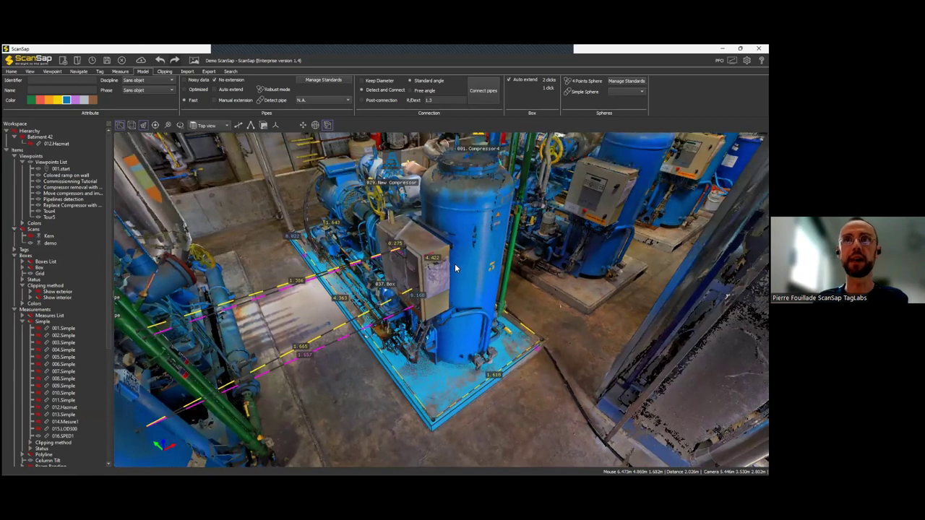
drag(455, 264, 456, 277)
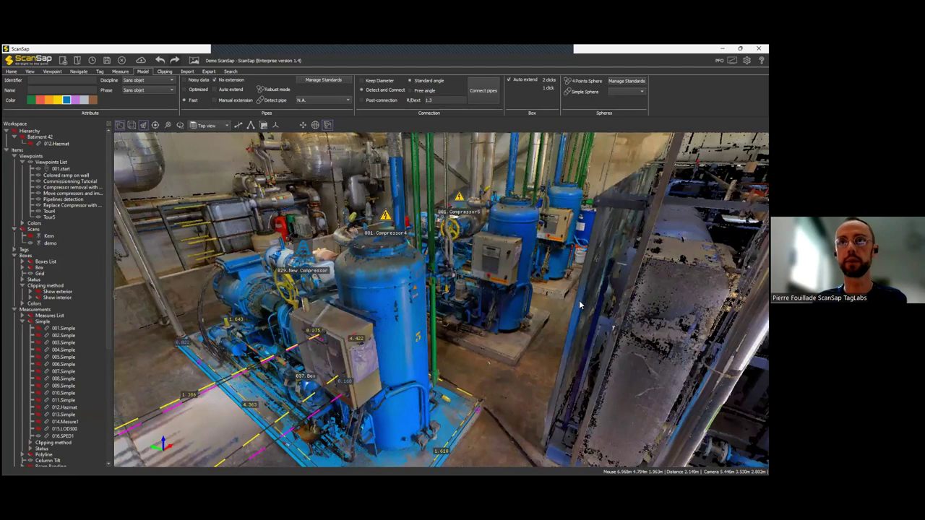
drag(579, 304, 607, 302)
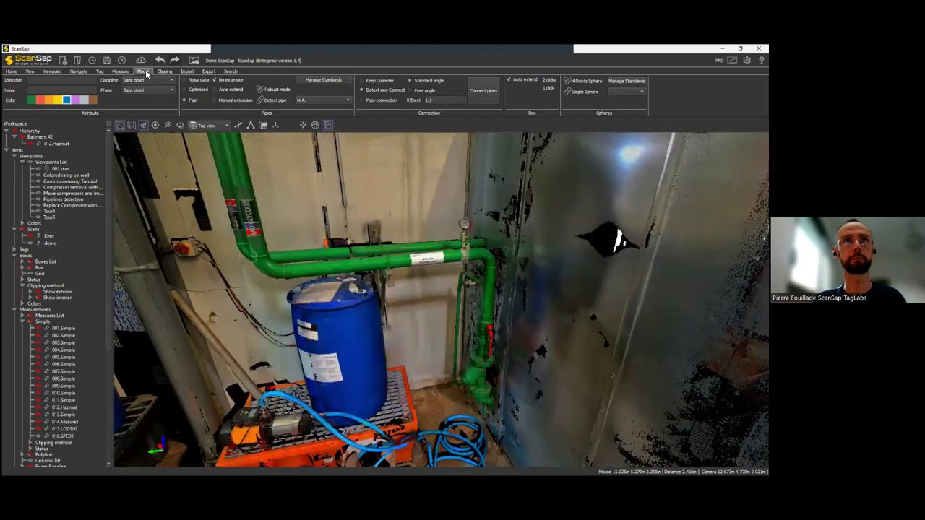
click(145, 71)
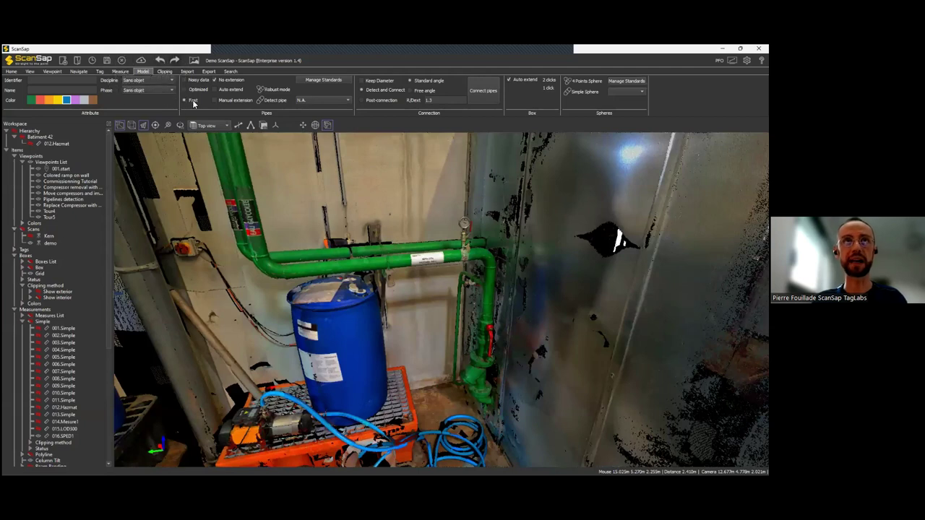
click(199, 101)
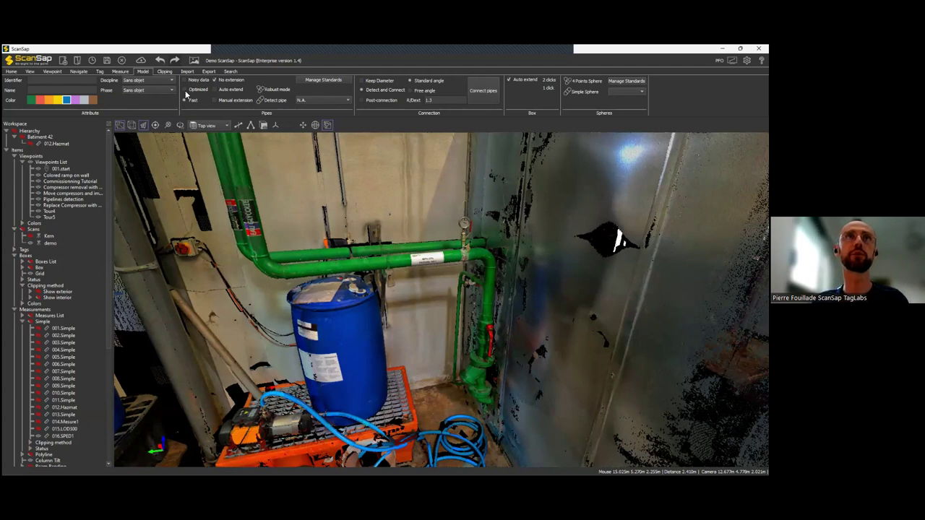
click(185, 91)
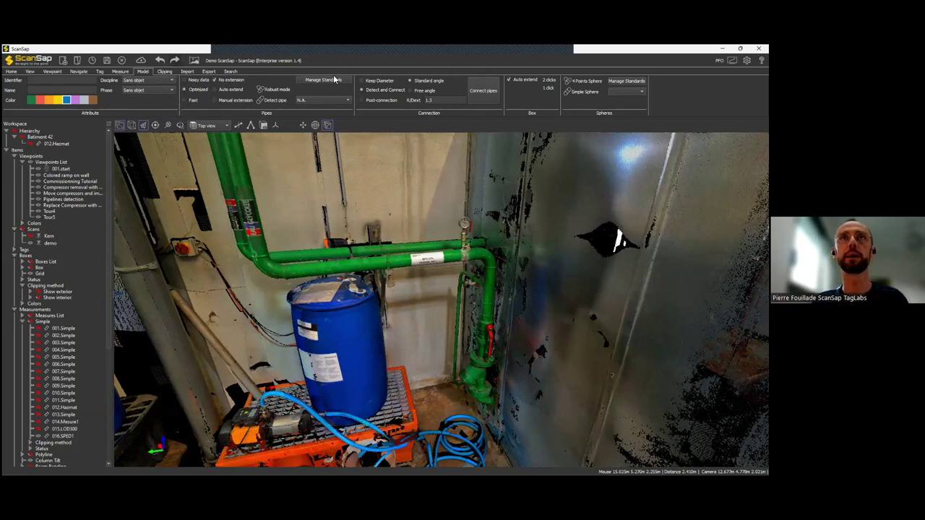
click(334, 102)
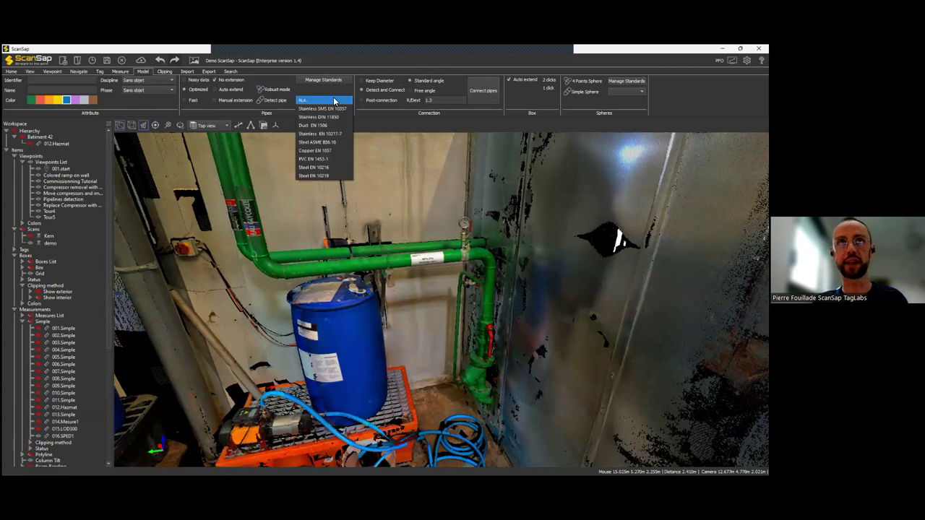
click(322, 167)
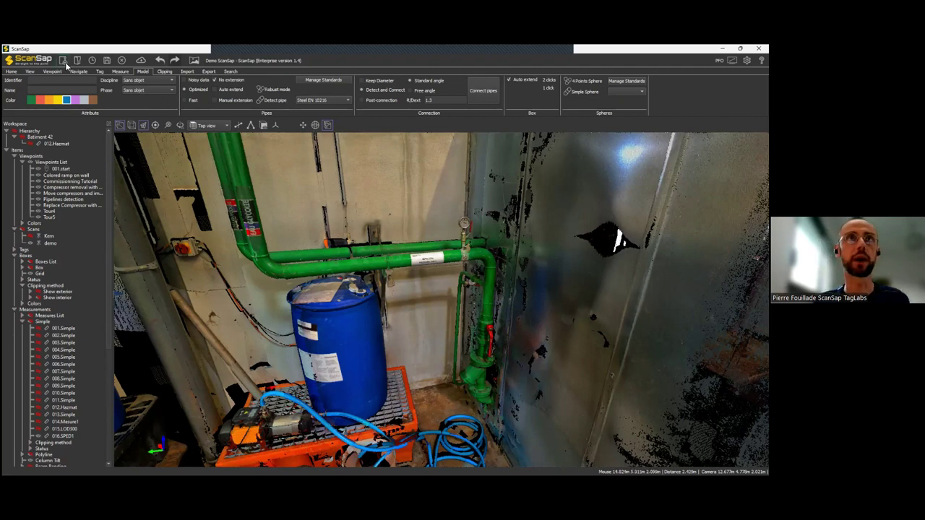
Step: Try detecting the short vertical green pipe beside the metal wall with no extension, and discard the detected pipe
click(272, 100)
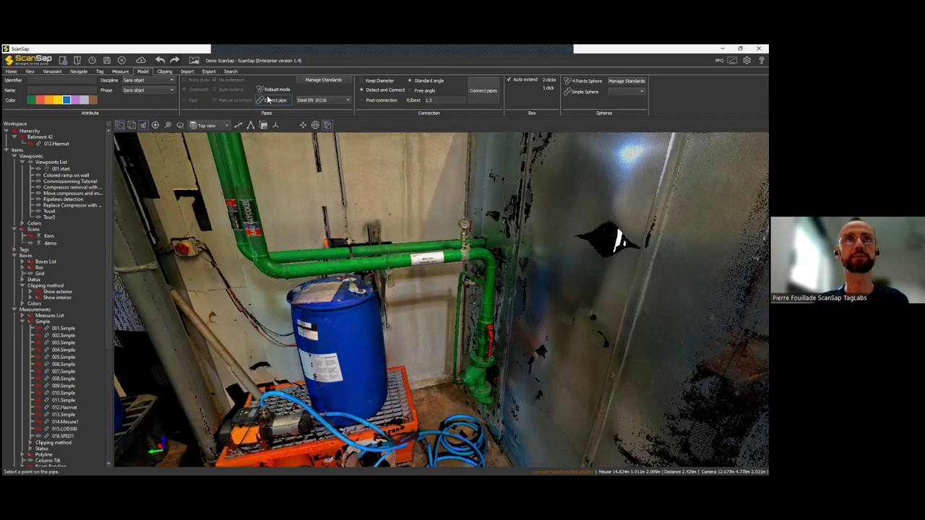
click(491, 288)
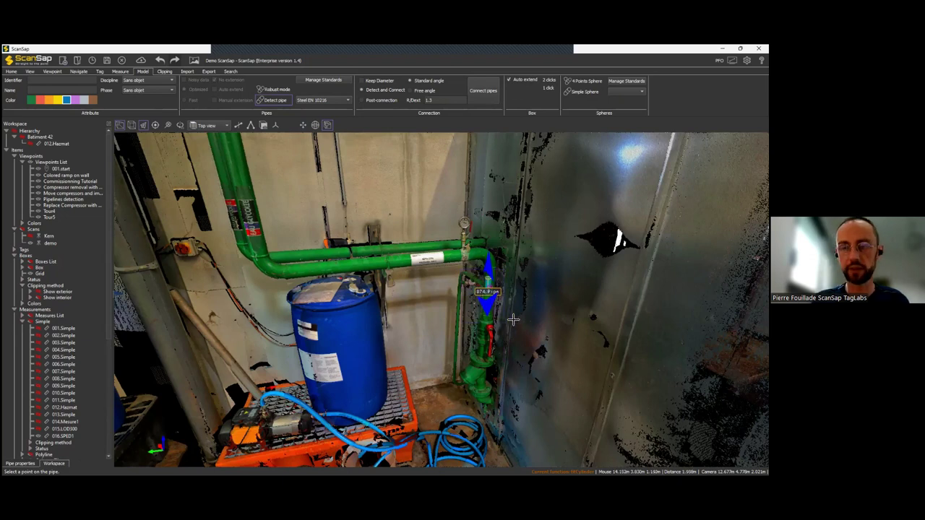
key(Escape)
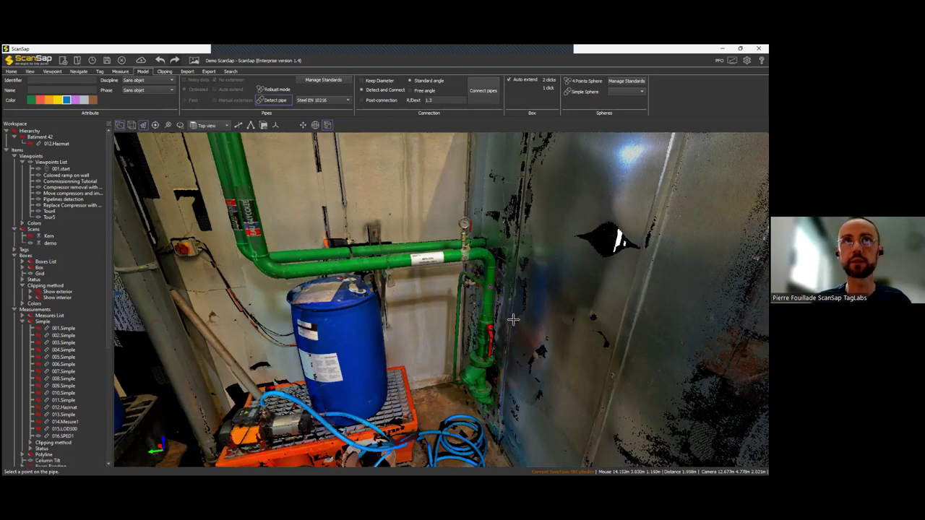
click(274, 101)
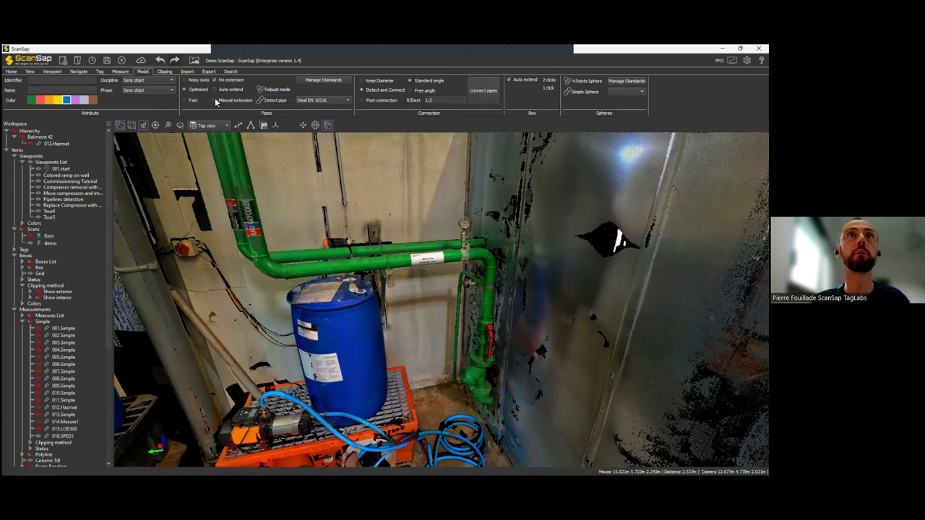
Step: Detect the short vertical green pipe beside the metal wall using manual extension, marking both of its ends
click(275, 100)
click(489, 300)
click(491, 276)
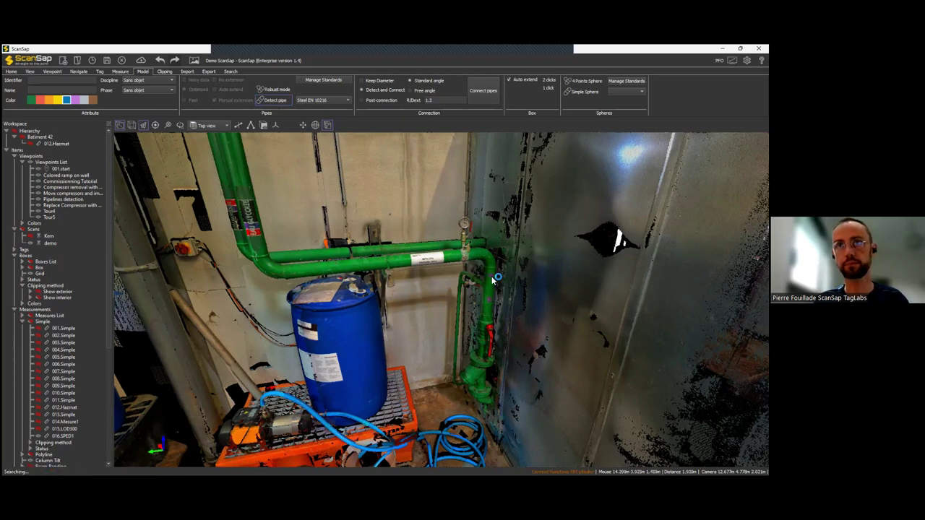
click(491, 276)
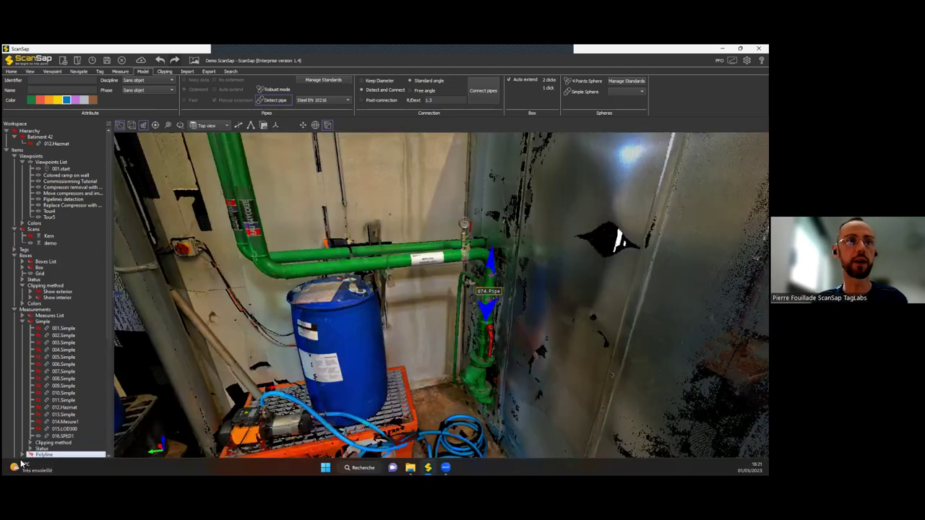
Step: Examine the detected, forced and adjusted diameter settings in the vertical pipe's properties, widening the properties area, and finish the pipe detection
mouse_move(18, 466)
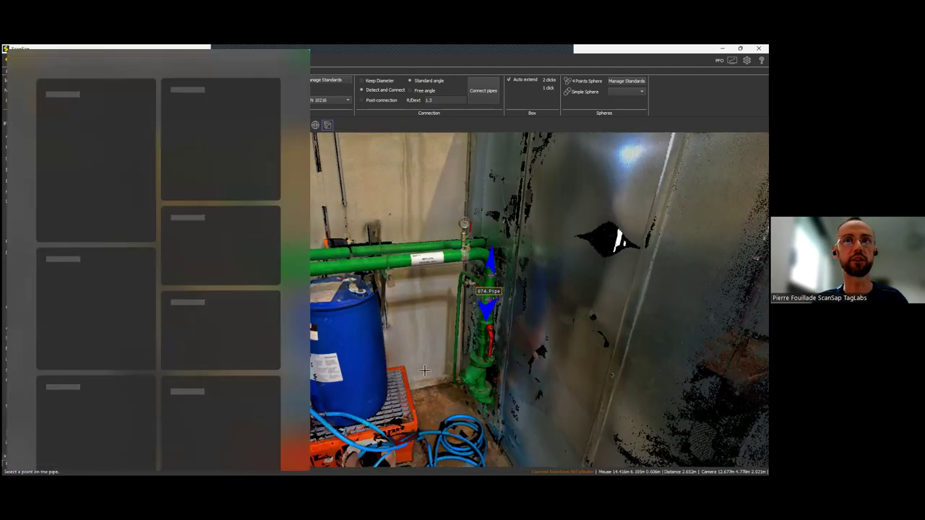
drag(412, 375, 416, 377)
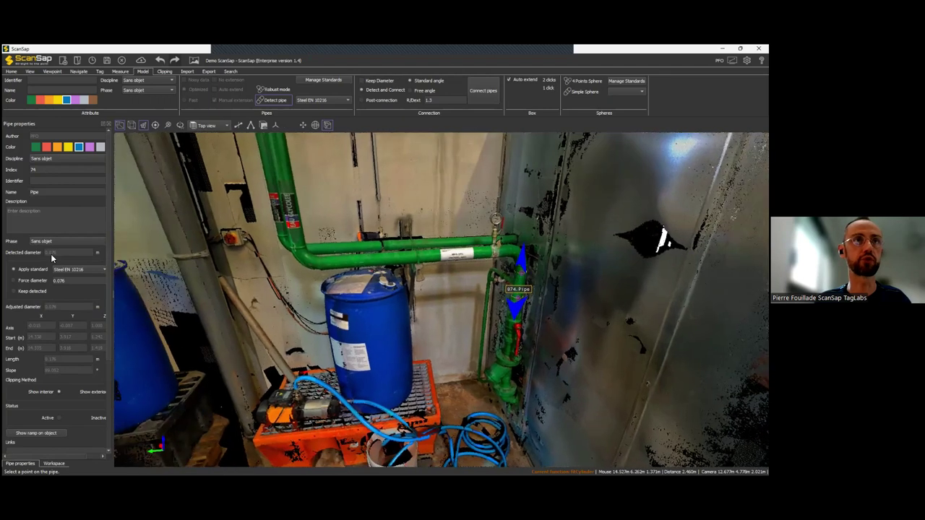
click(66, 251)
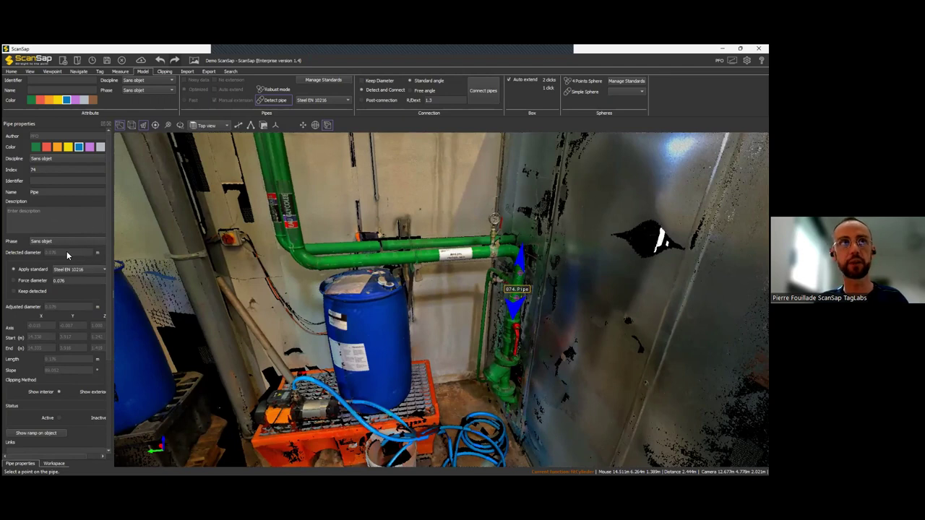
click(72, 281)
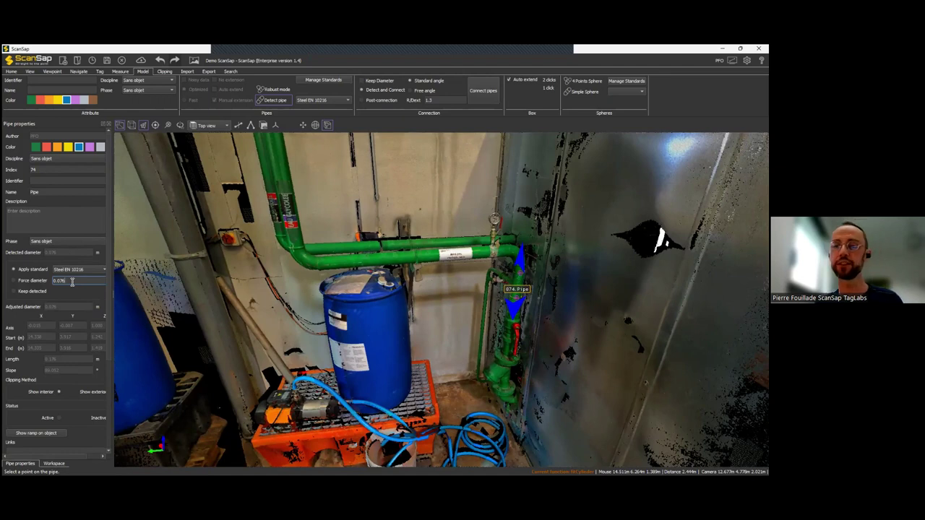
double_click(73, 281)
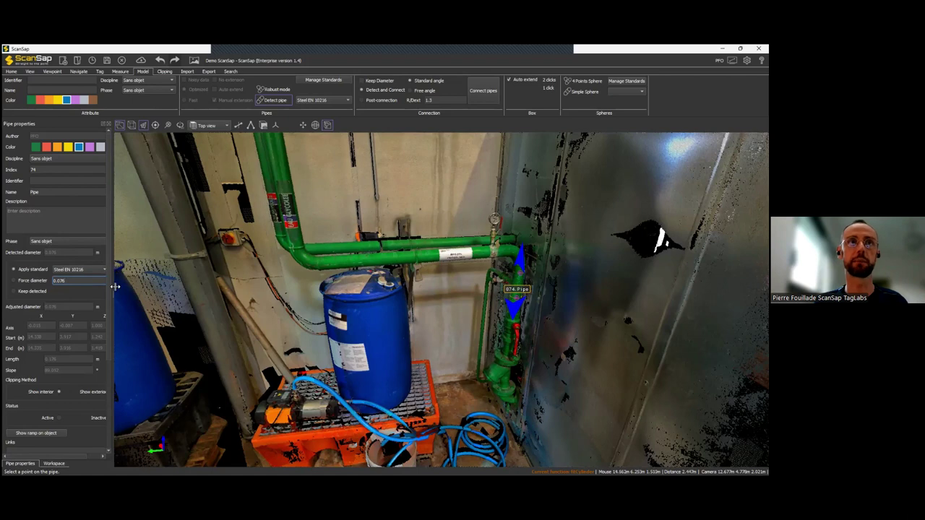
drag(115, 299, 142, 302)
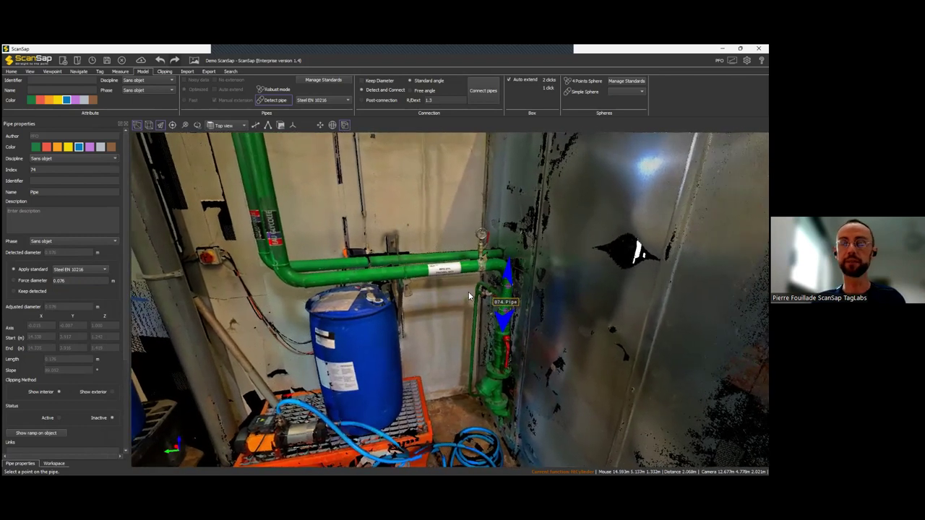
key(Escape)
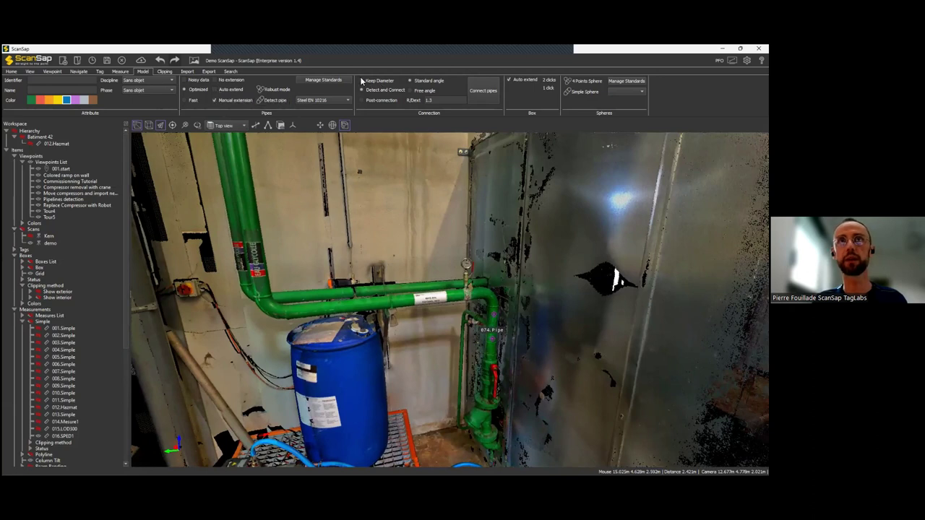
Step: Set the pipe connection to keep the diameter, using the Detect and Connect method with standard-angle elbows
click(489, 92)
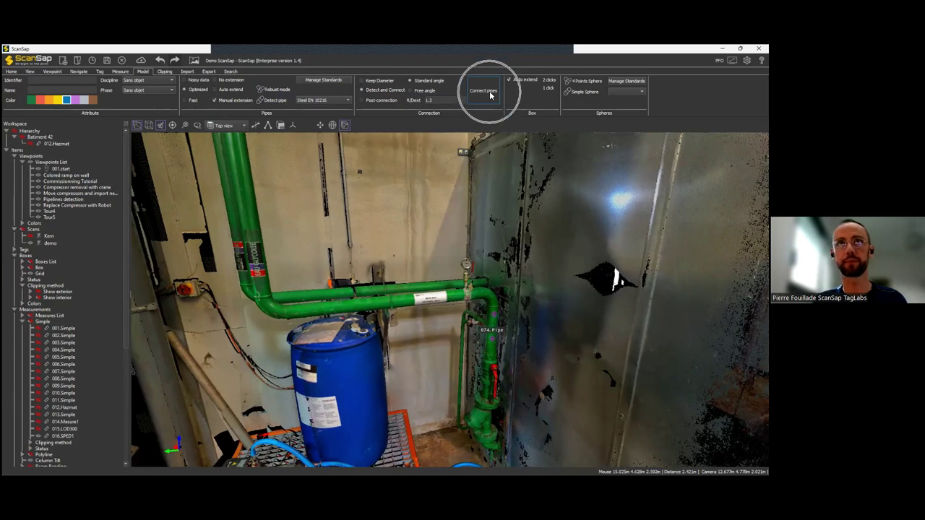
click(362, 82)
click(362, 82)
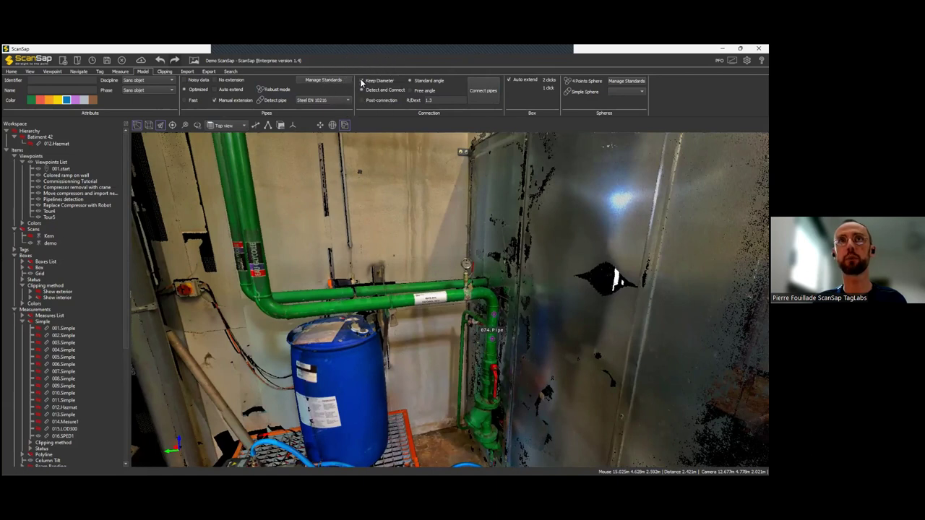
click(367, 88)
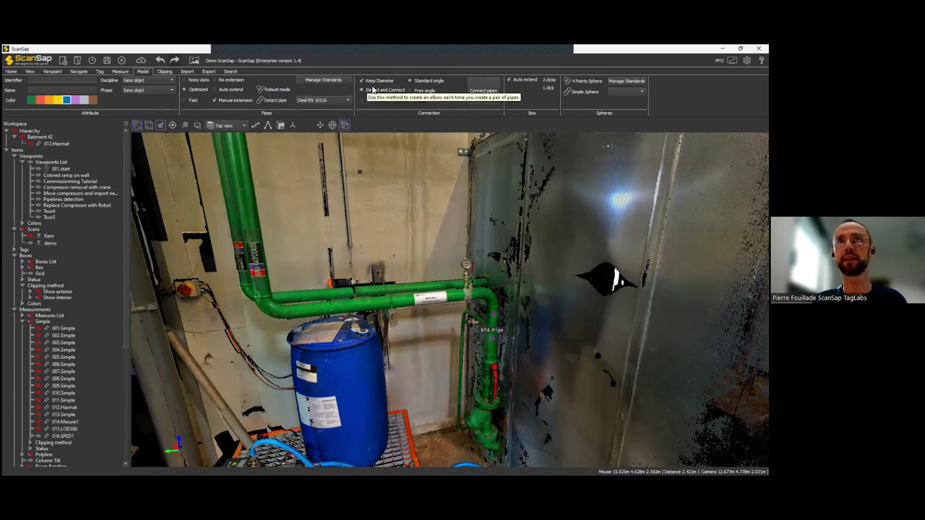
click(439, 83)
key(ctrl)
key(ctrl)
key(ctrl)
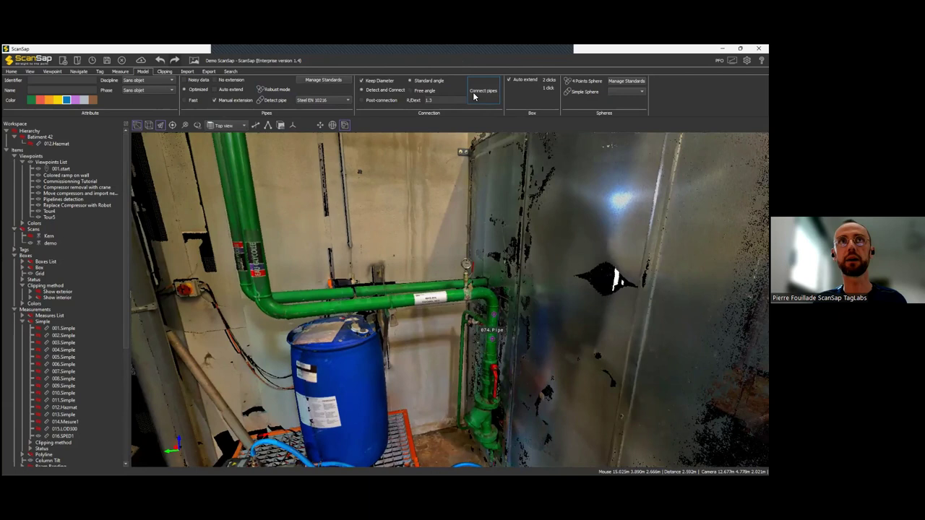
Step: Detect and connect the short vertical green pipe beside the metal wall and the horizontal green pipe behind the blue barrel
click(474, 96)
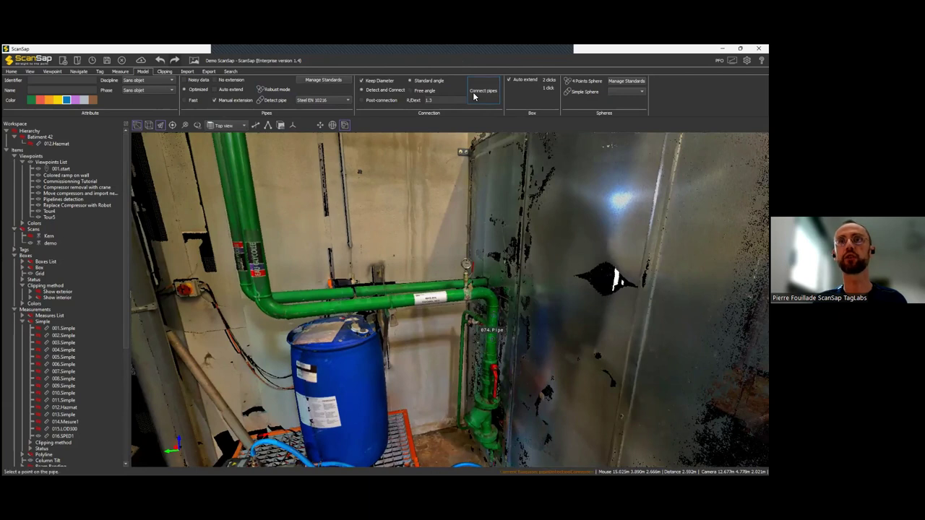
click(492, 350)
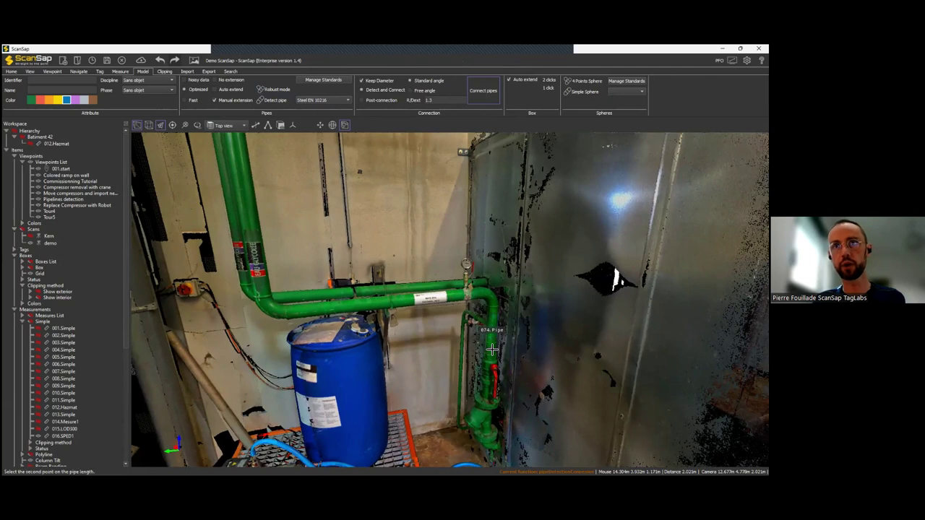
click(494, 314)
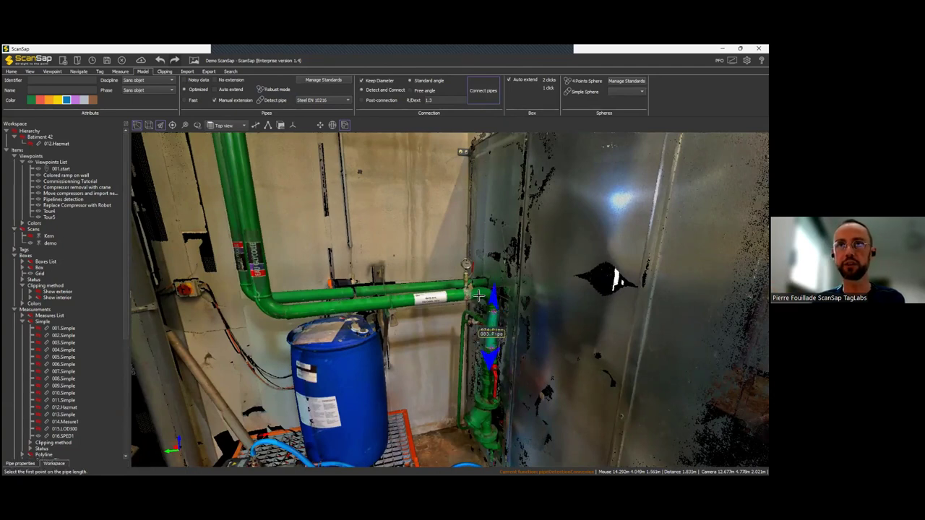
click(297, 315)
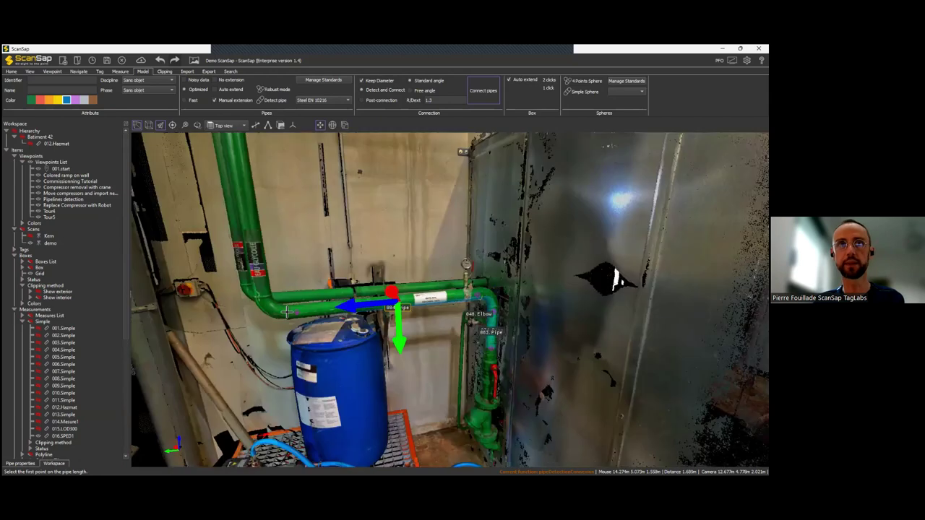
Step: Continue the connected run up the tall vertical green pipe, from the bend behind the barrel to just below the ceiling bend
click(265, 289)
drag(287, 324, 284, 341)
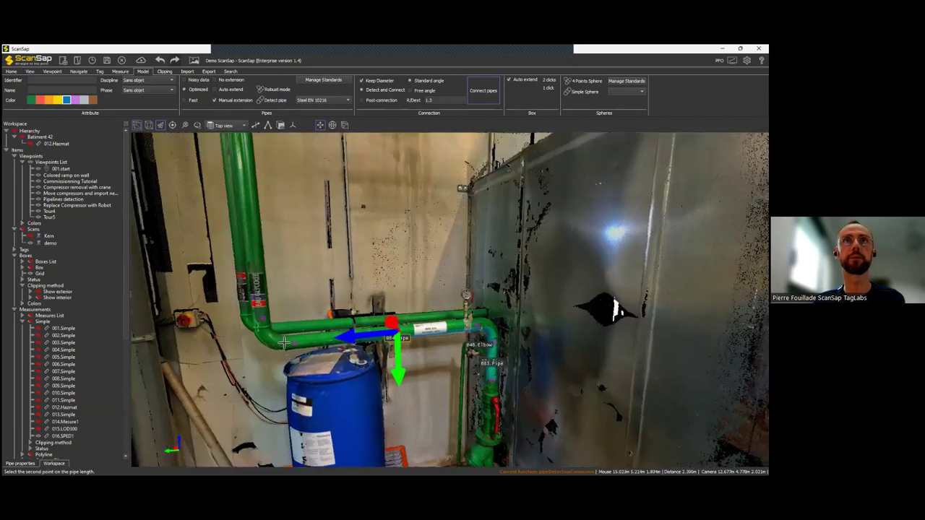
mouse_move(325, 220)
mouse_down()
mouse_move(368, 239)
mouse_move(354, 271)
mouse_move(338, 230)
mouse_up()
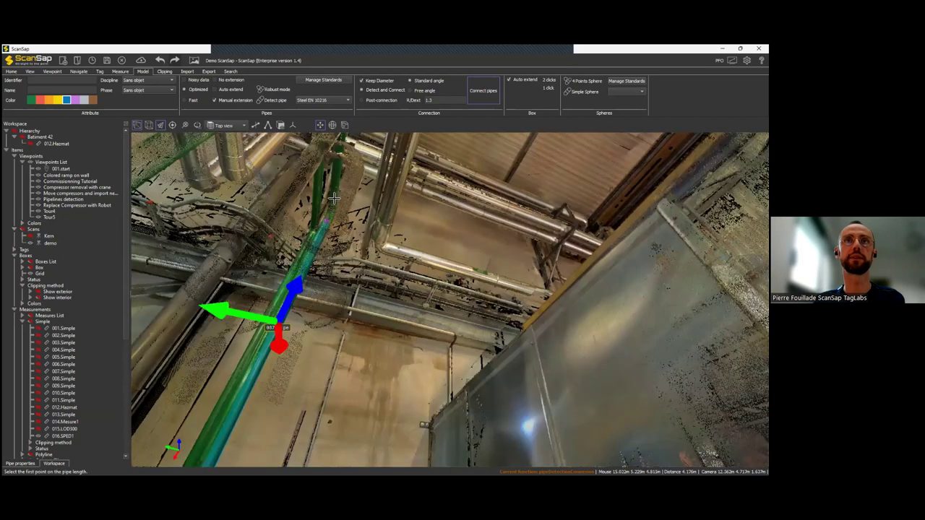
Step: Extend the connected run along the overhead green pipe beneath the roof, marking both of its ends
click(340, 233)
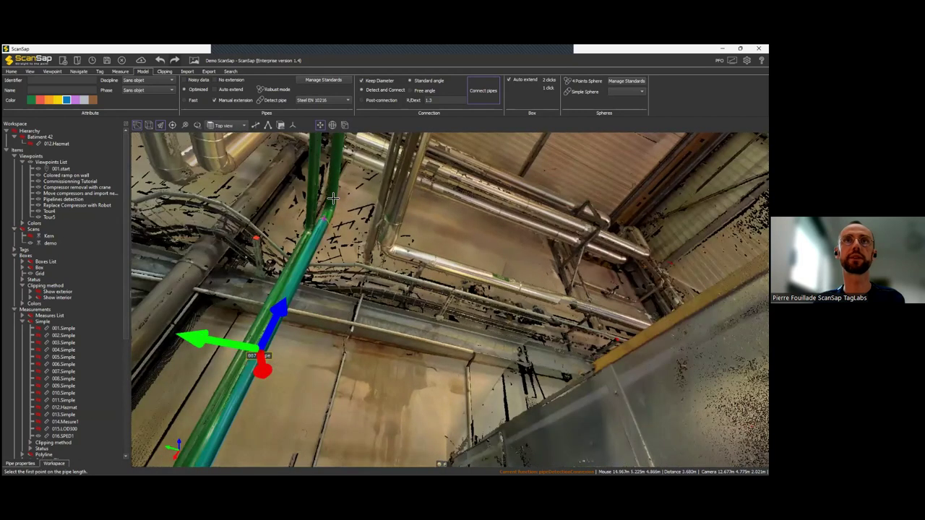
click(338, 201)
mouse_move(353, 227)
mouse_down()
mouse_move(313, 262)
mouse_move(297, 263)
mouse_move(588, 157)
mouse_up()
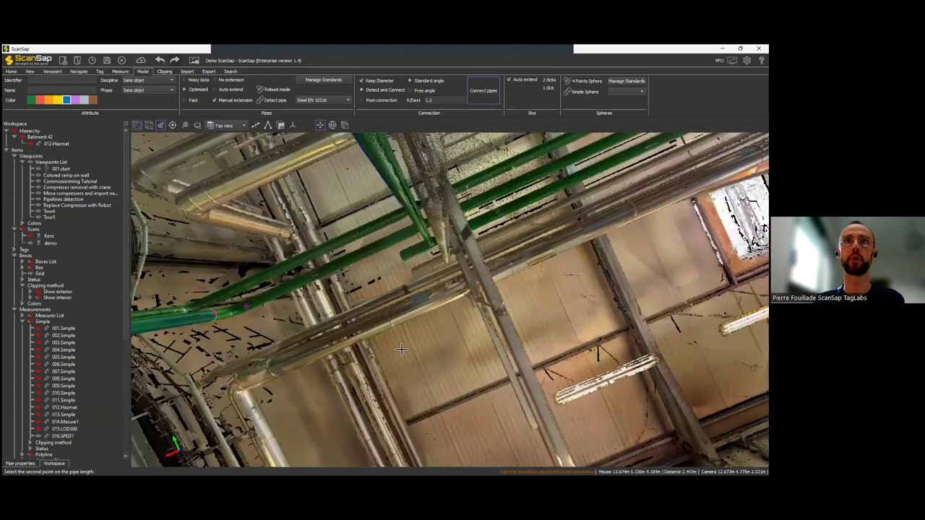
click(401, 350)
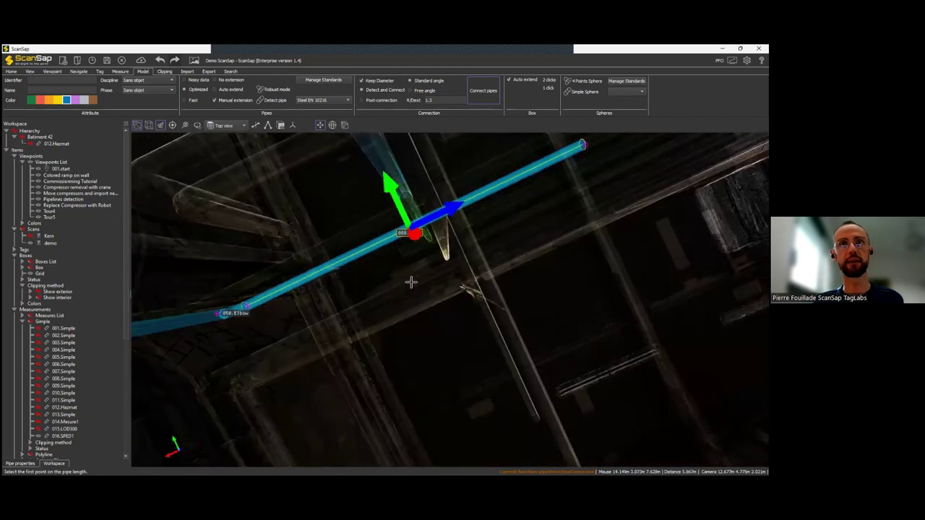
Step: Set the objects' alpha to 10 and turn off point cloud transparency to display the modelled pipe run against the scan
drag(412, 292, 328, 336)
scroll(329, 326, down, 3)
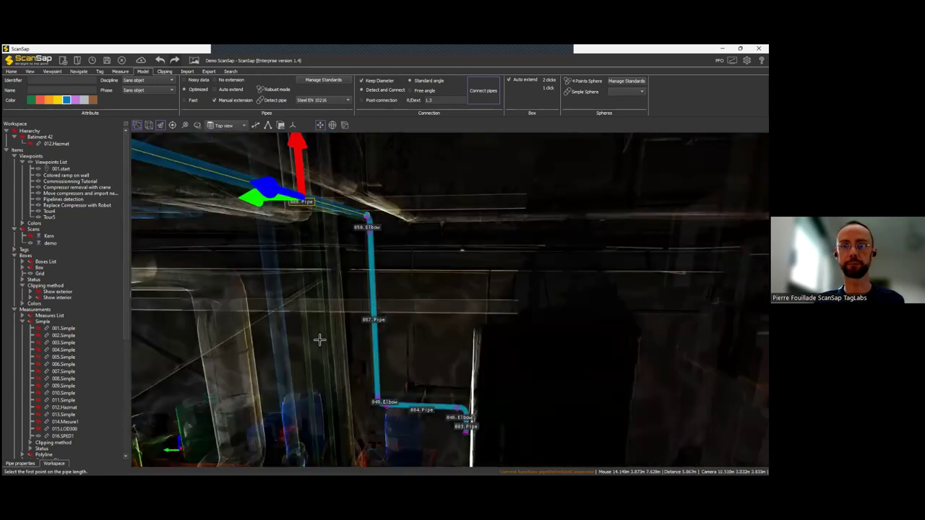
click(11, 72)
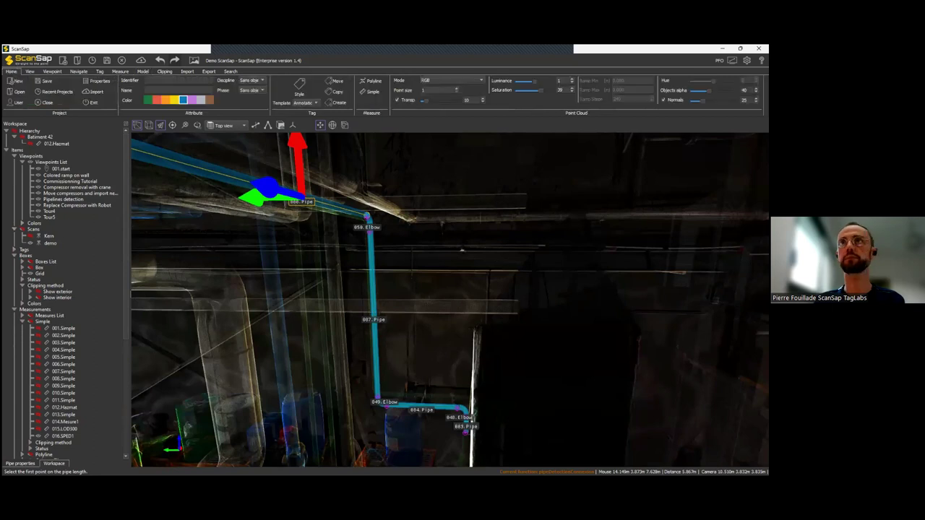
drag(709, 91, 696, 91)
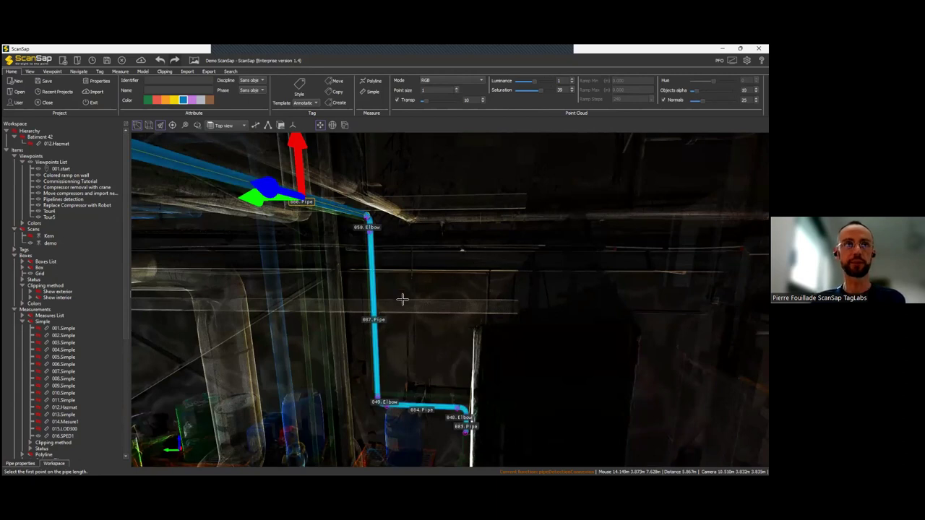
key(t)
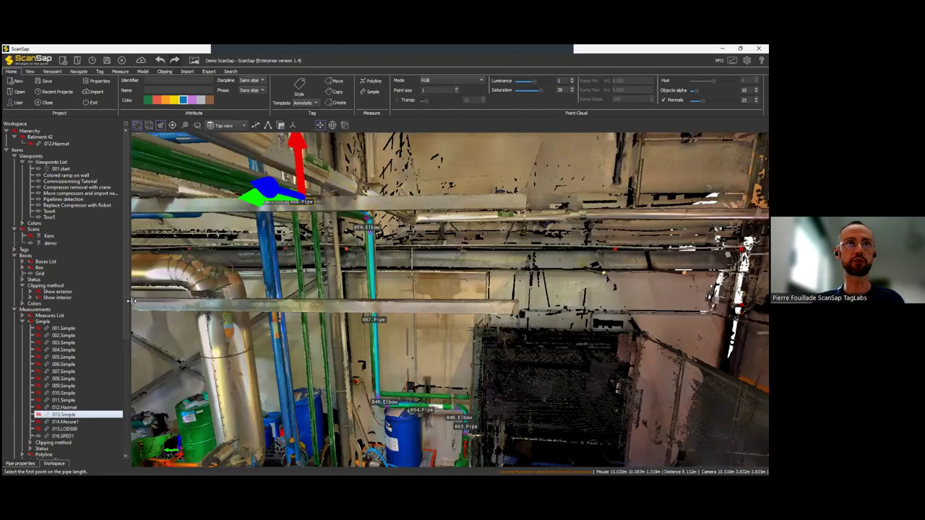
Step: End the pipe connection command and select the modelled pipe run with a selection window
scroll(122, 393, down, 7)
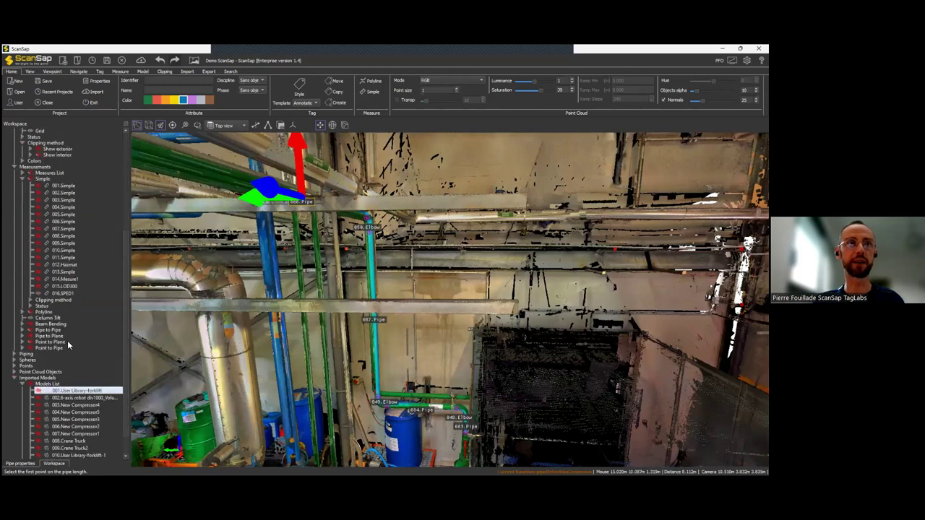
click(60, 336)
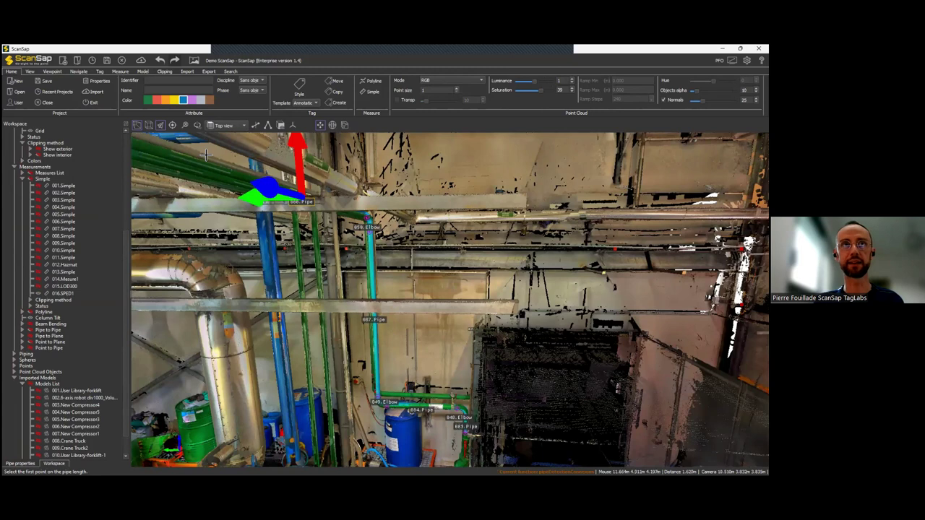
key(Escape)
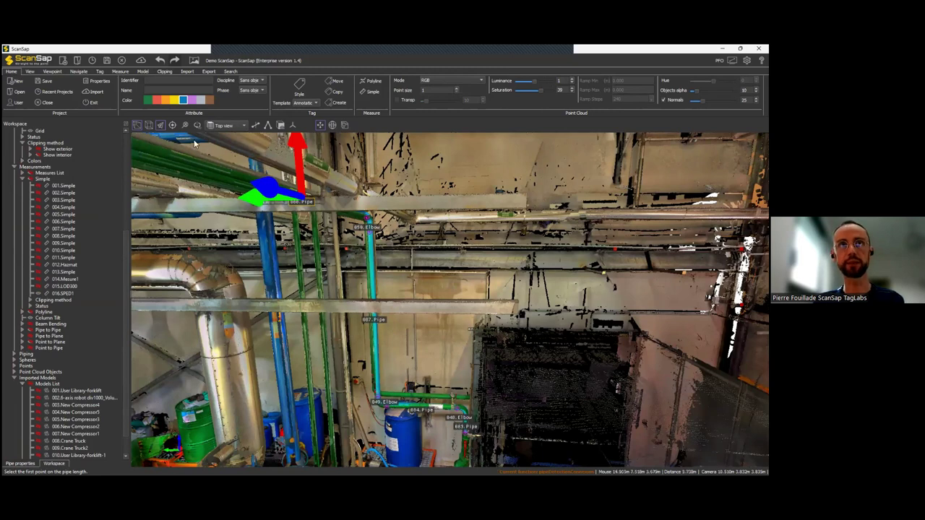
drag(195, 142, 554, 455)
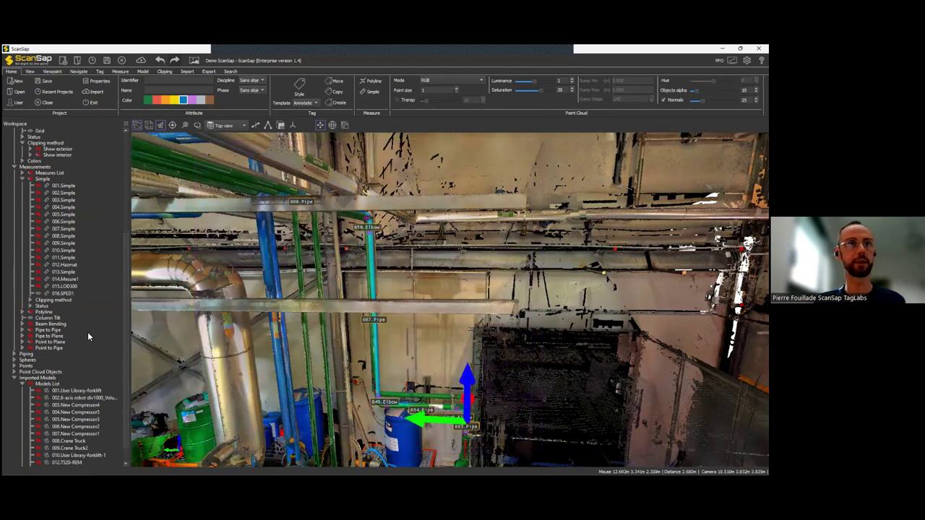
Step: Expand the piping list in the workspace tree and check which pipes are selected there
scroll(124, 339, down, 1)
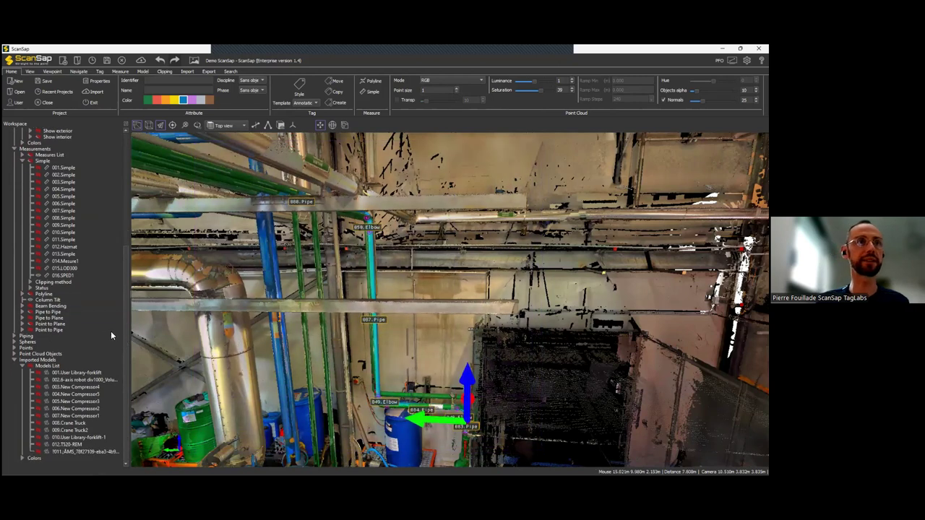
click(14, 337)
click(14, 336)
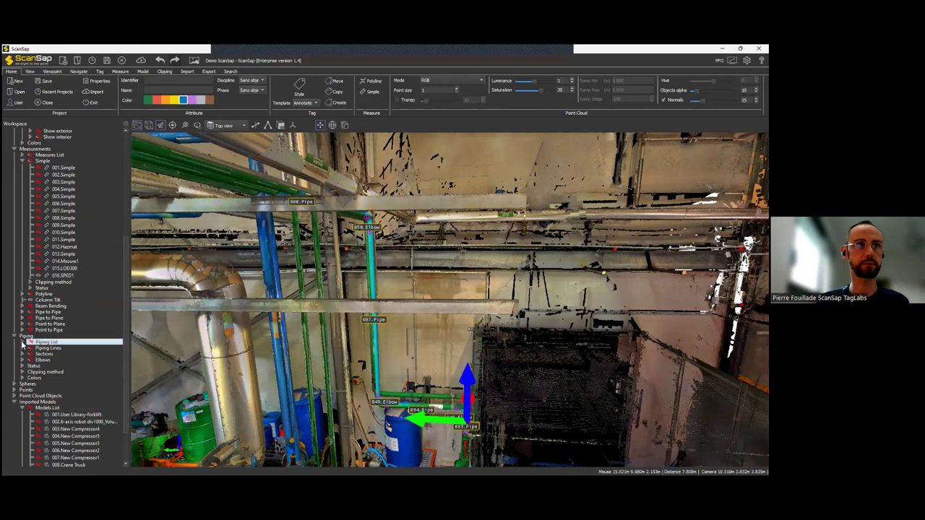
click(22, 342)
drag(125, 199, 141, 413)
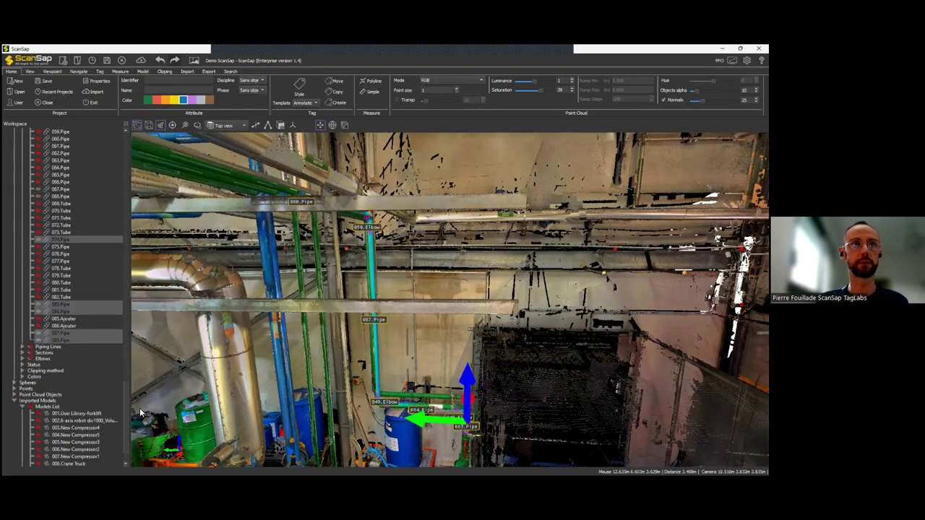
Step: Set up a STEP export that includes only piping, with the filter set to Selected
click(209, 72)
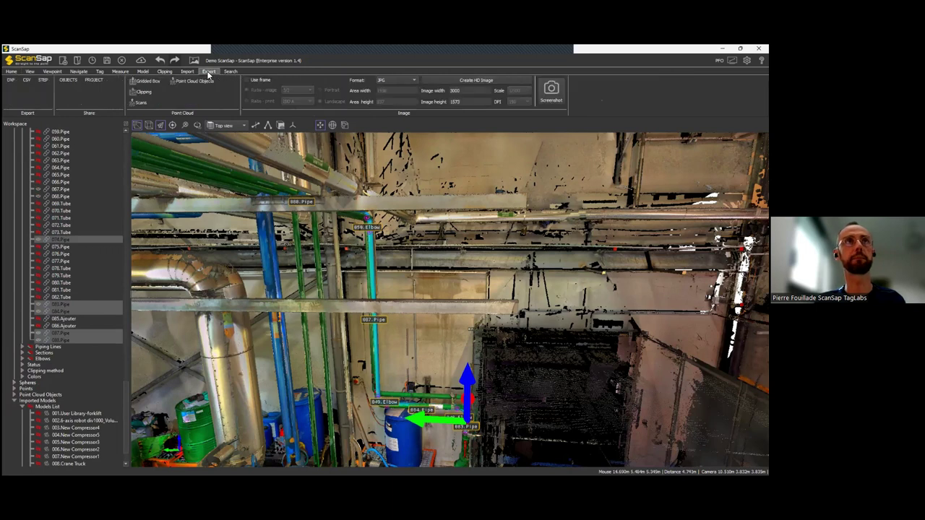
click(49, 83)
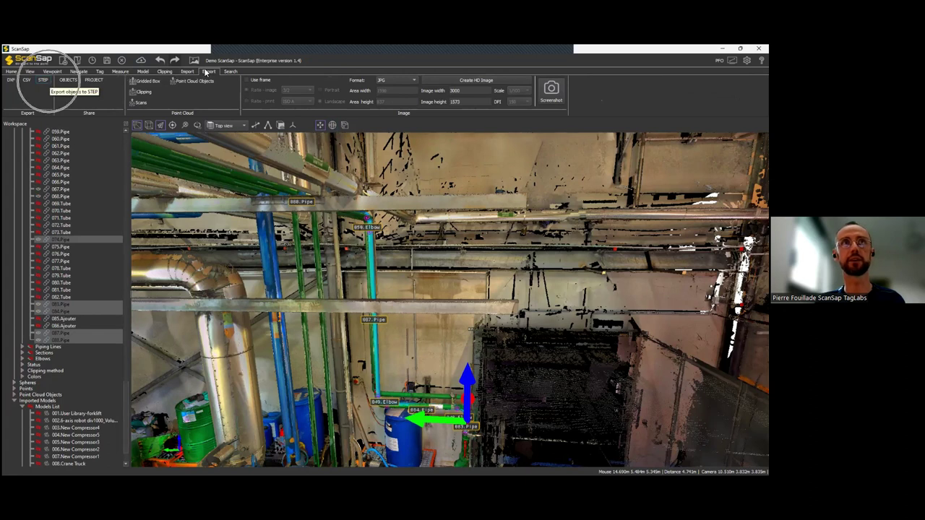
click(208, 73)
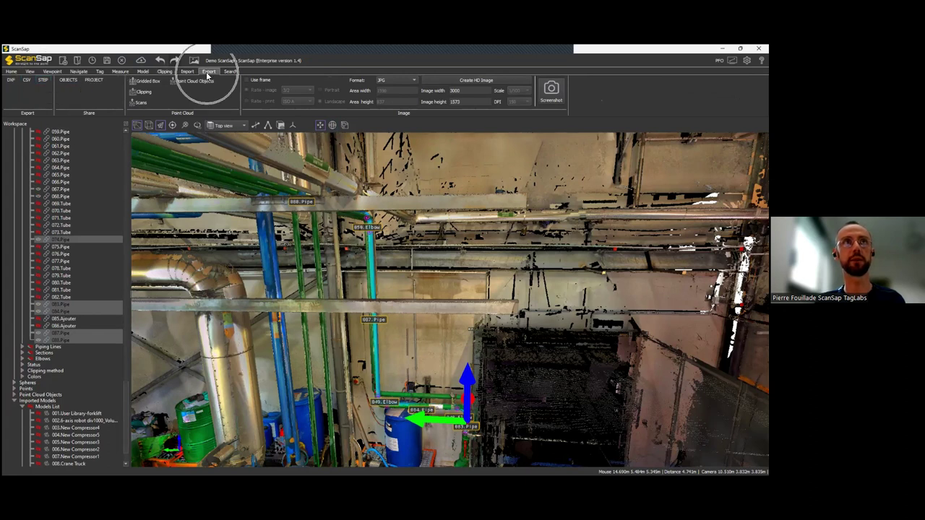
click(43, 82)
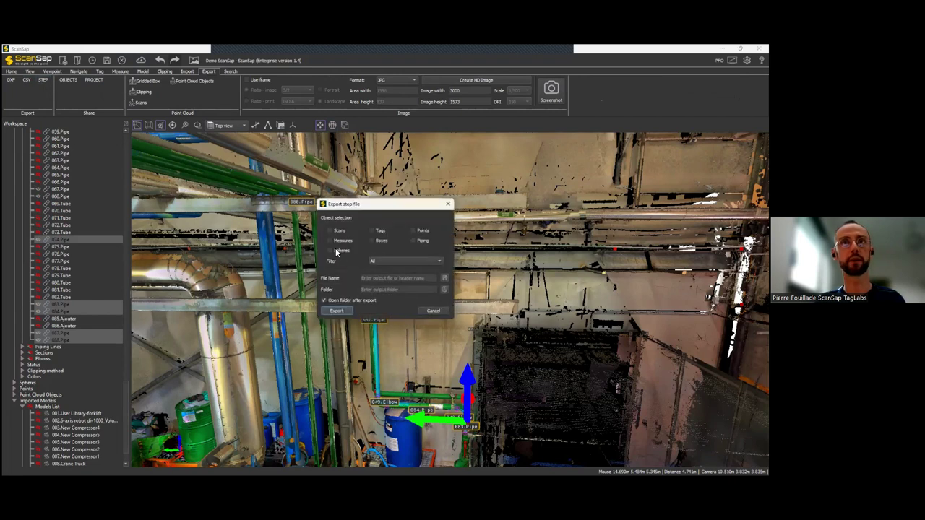
click(411, 260)
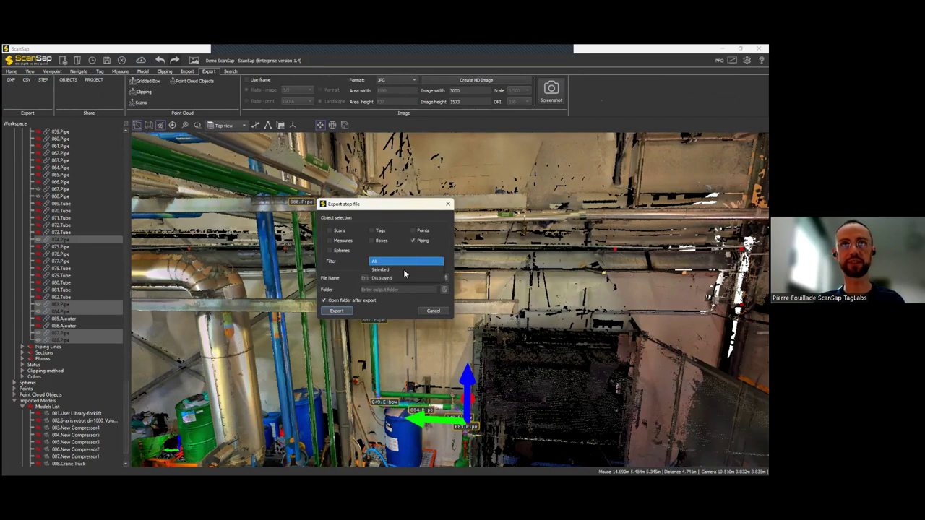
click(404, 270)
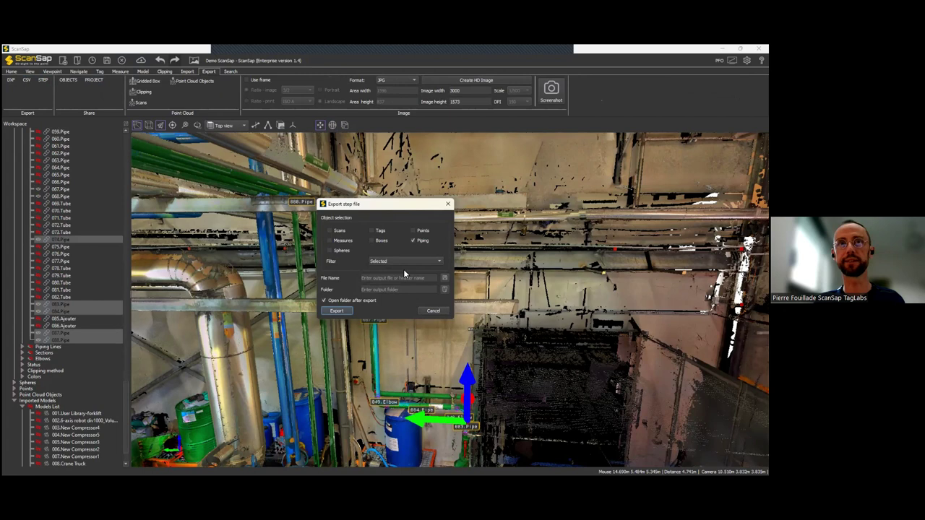
Step: Export the STEP file to the Downloads folder under the name "SPED pipe export"
click(443, 290)
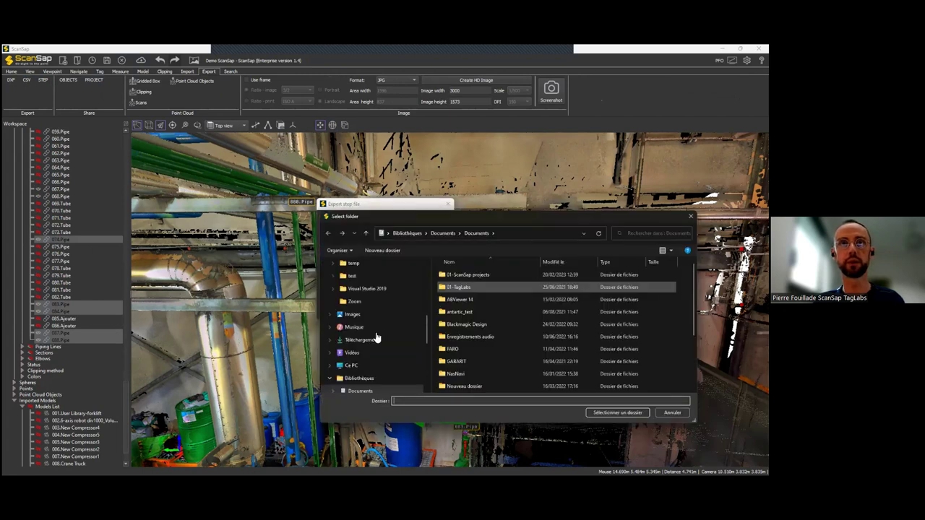
click(607, 412)
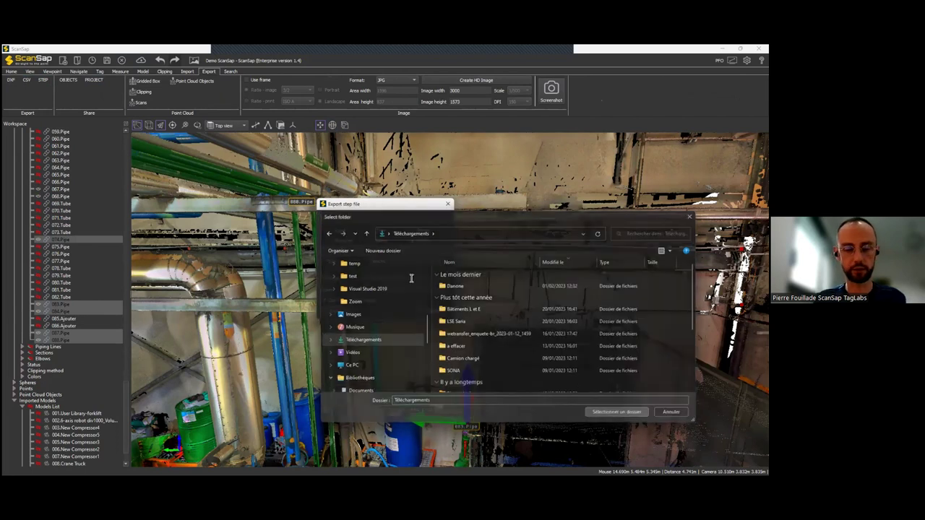
click(411, 278)
text(SPED)
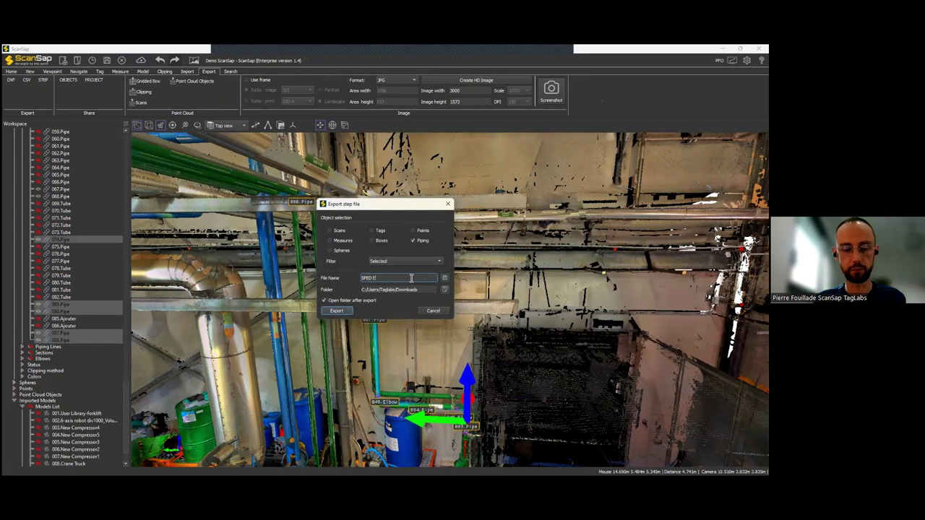
text( pipe export)
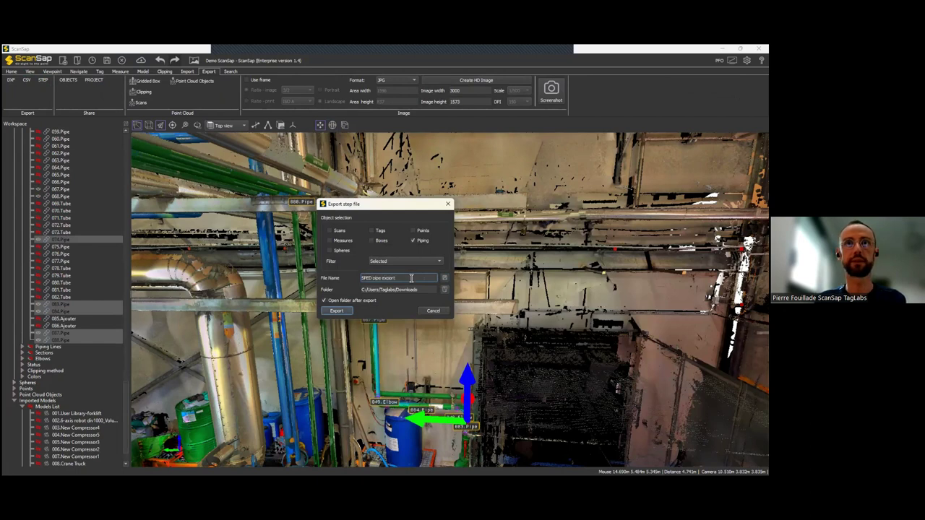
key(Return)
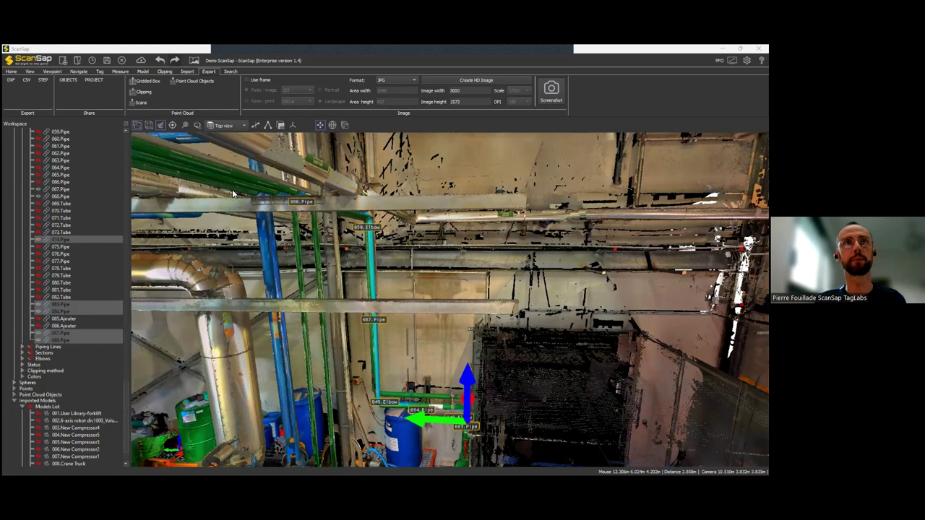
Step: Open the exported "SPED pipe export.step" from the Downloads folder in eDrawings and examine the pipe run from several sides
key(super+e)
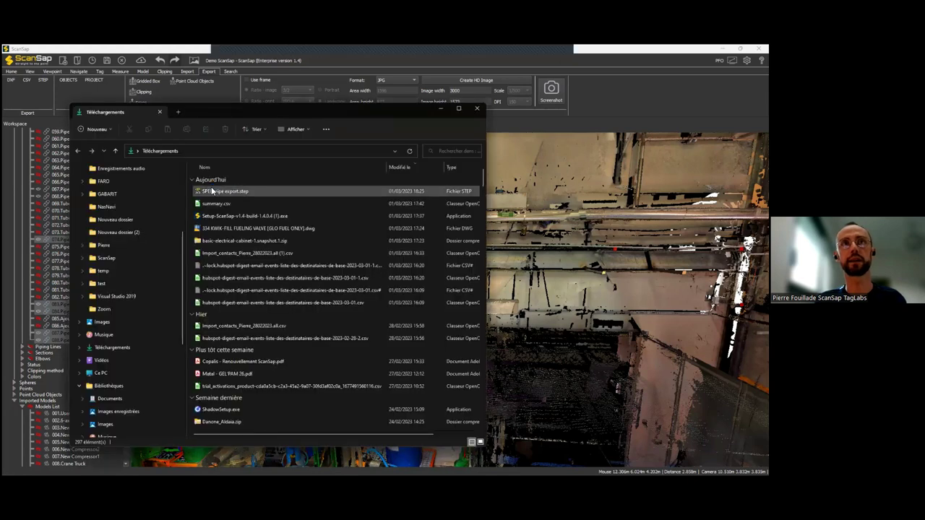
click(227, 190)
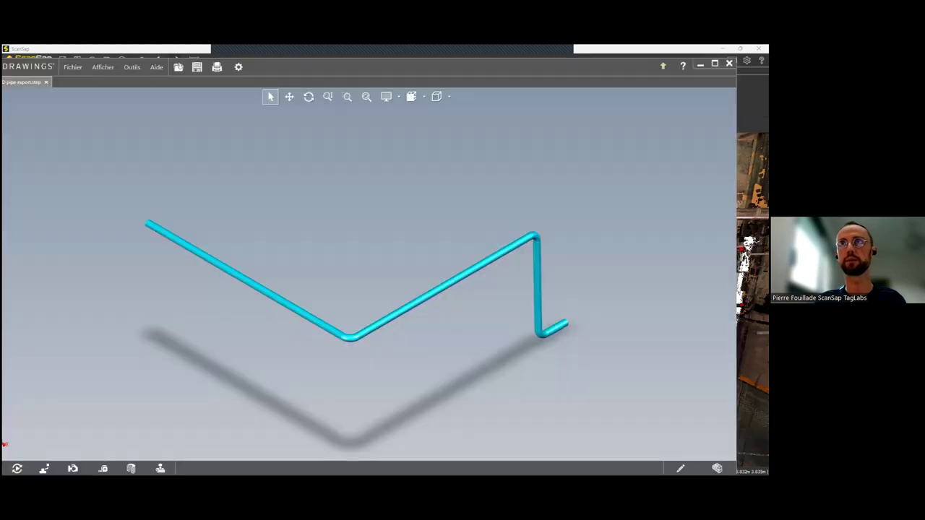
click(336, 83)
drag(495, 245, 469, 263)
drag(328, 329, 409, 269)
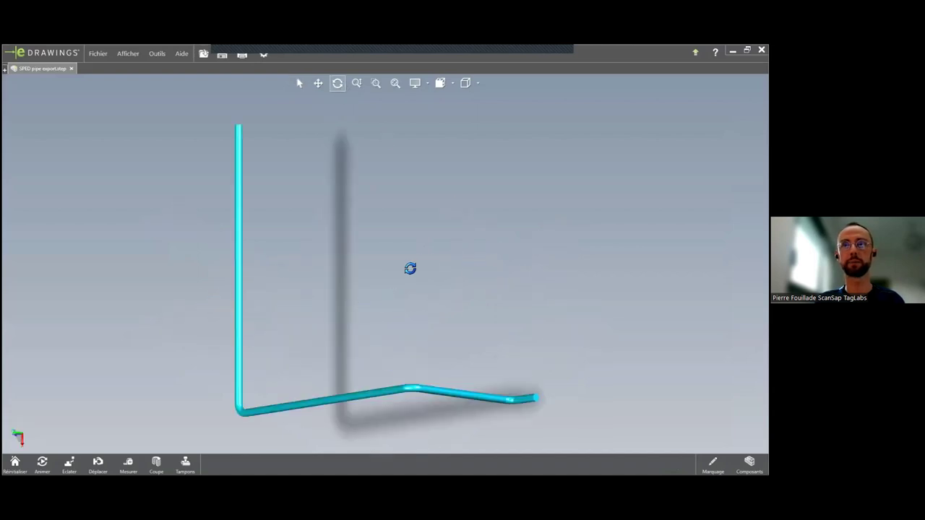
drag(496, 224, 566, 227)
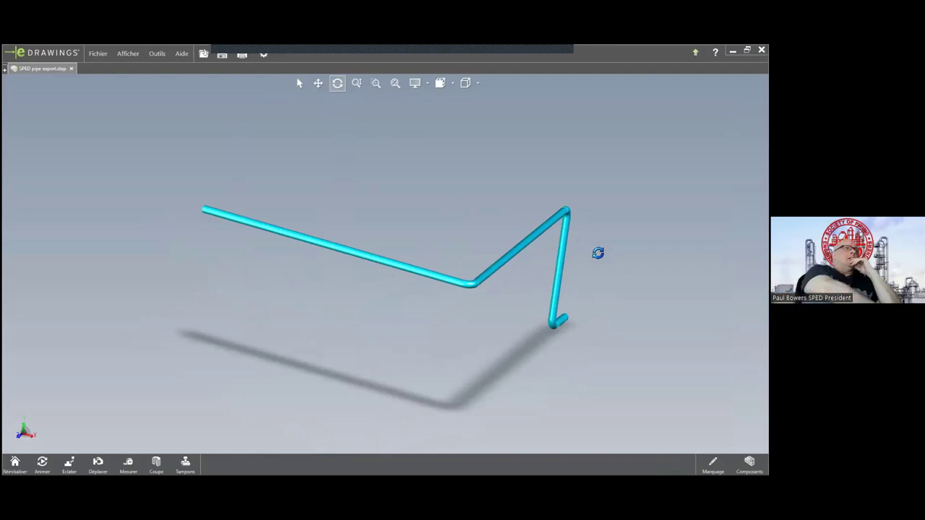
drag(597, 253, 438, 252)
drag(363, 250, 464, 301)
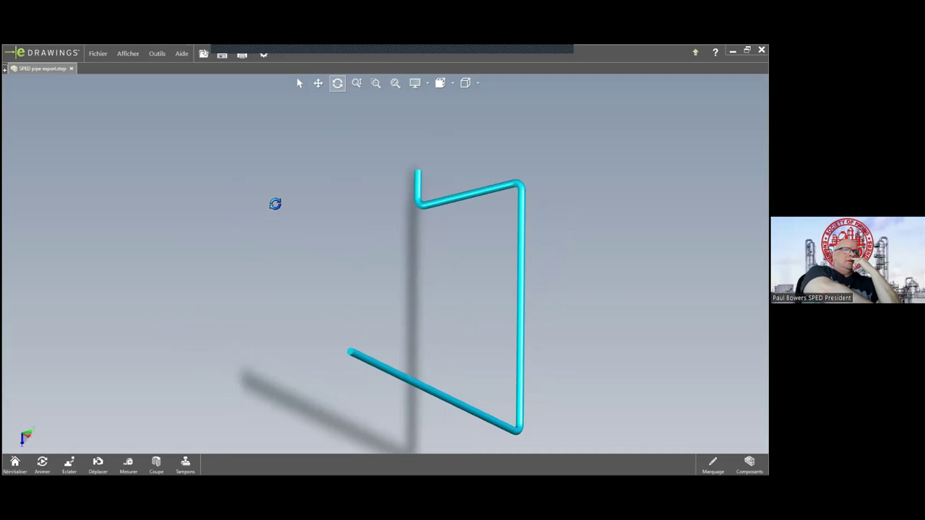
Step: Switch the pipe model to wireframe display and examine the outlines of its straight sections and elbows
click(128, 54)
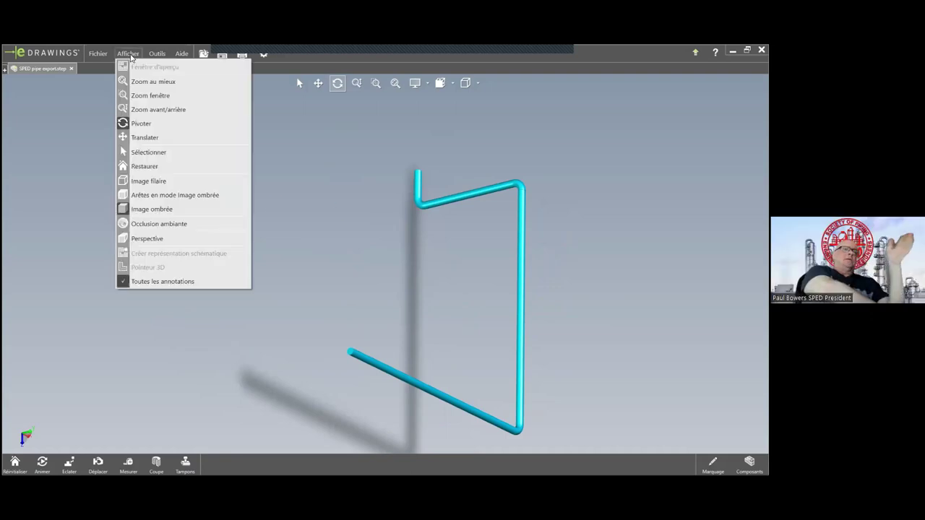
mouse_move(92, 57)
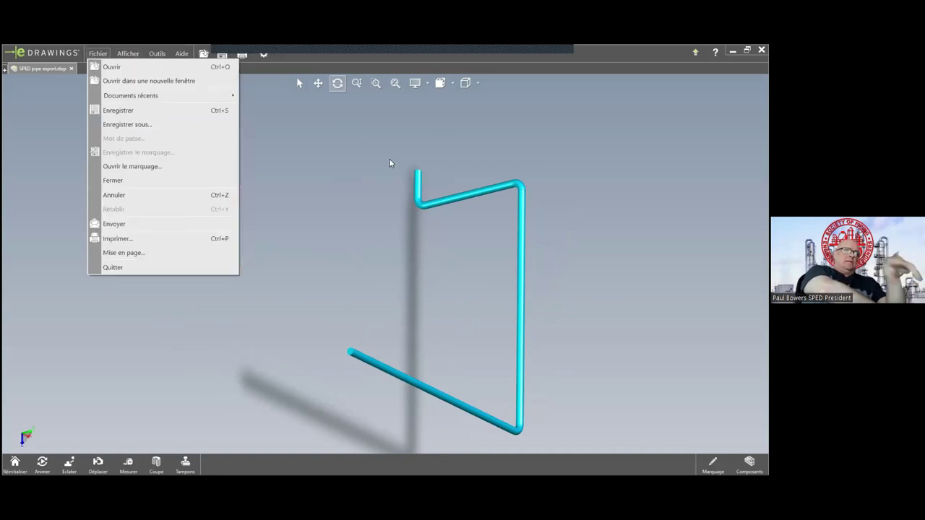
click(467, 84)
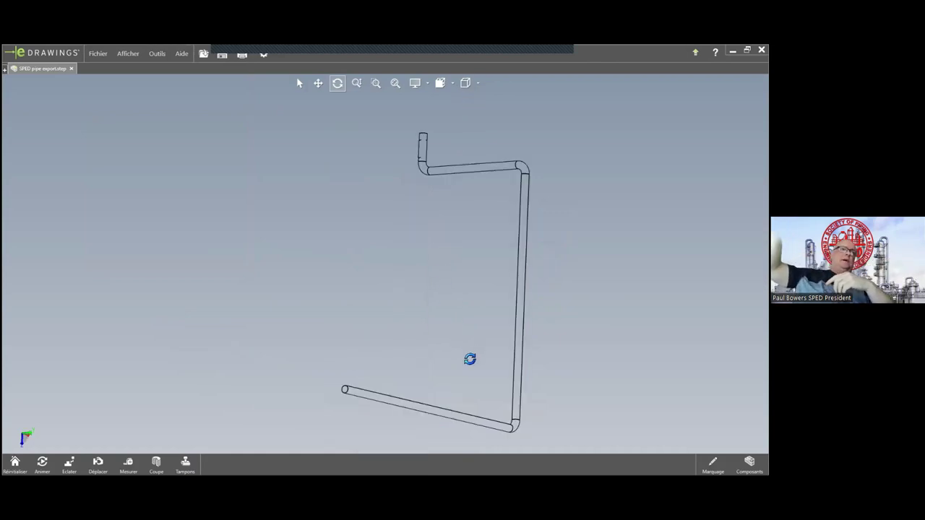
drag(469, 359, 460, 244)
drag(429, 281, 426, 280)
drag(477, 296, 446, 294)
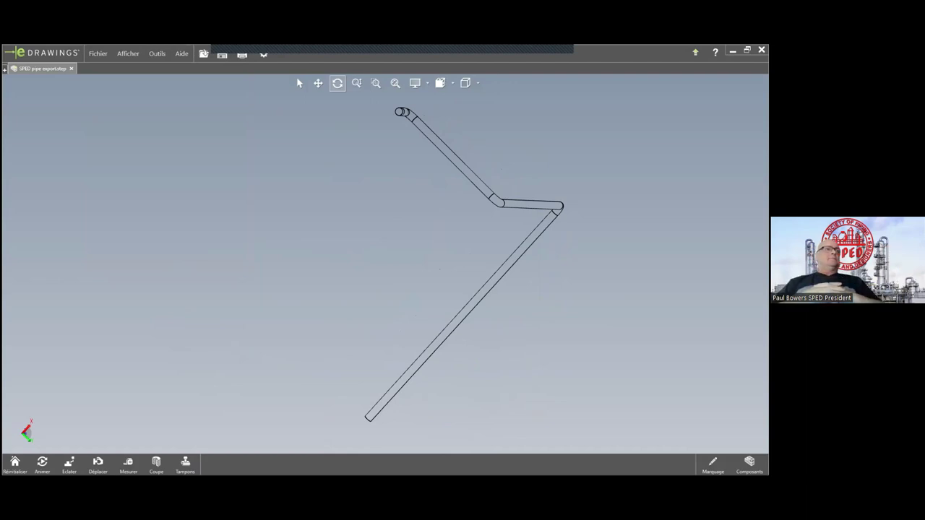
Step: Compare the wireframe with the scanned pipe run in ScanSap, then check eDrawings' standard views and display modes
key(alt+Tab)
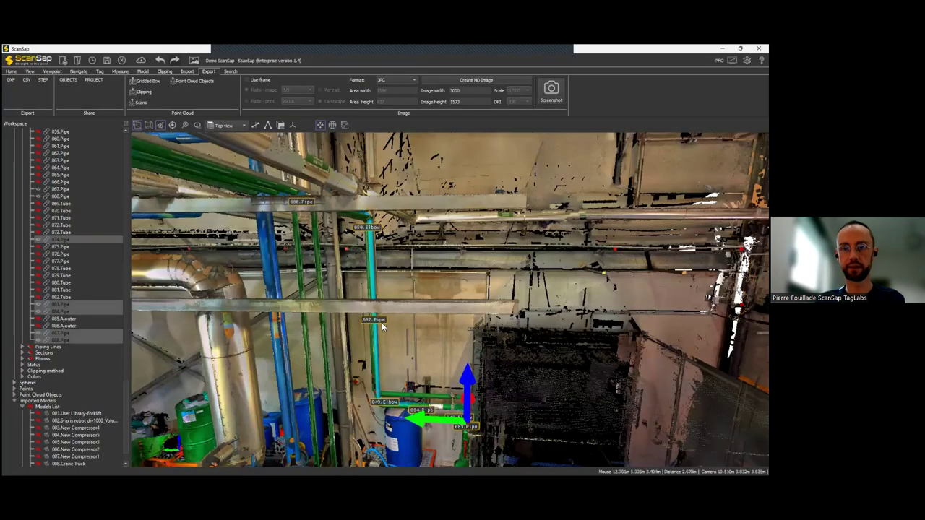
key(alt+Tab)
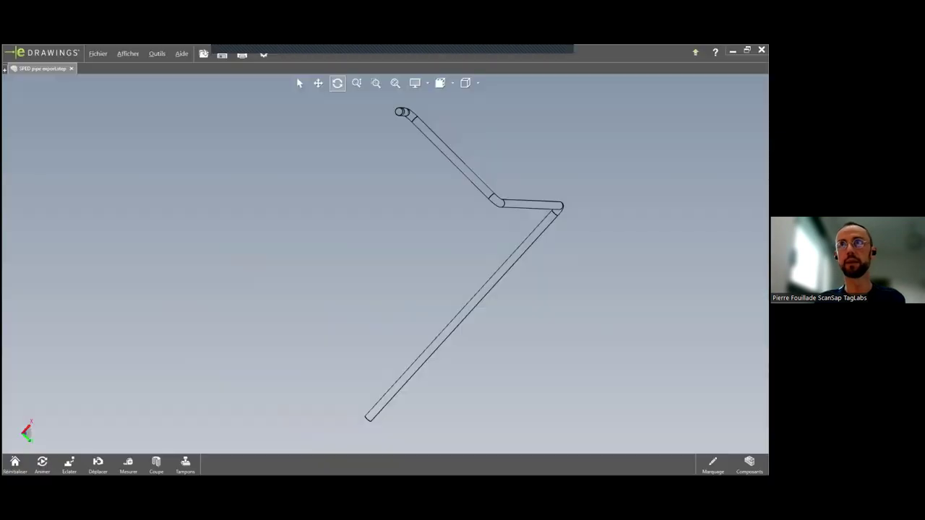
drag(446, 225, 448, 318)
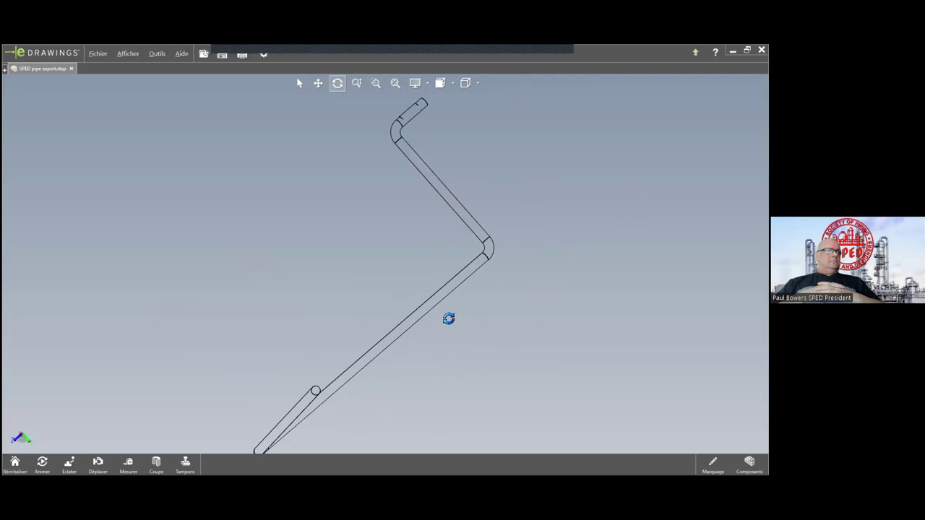
click(453, 85)
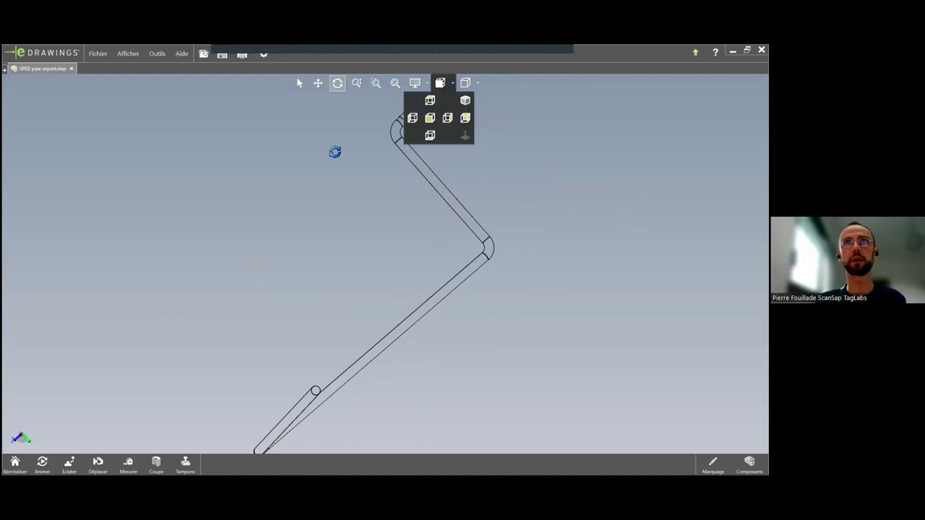
click(157, 54)
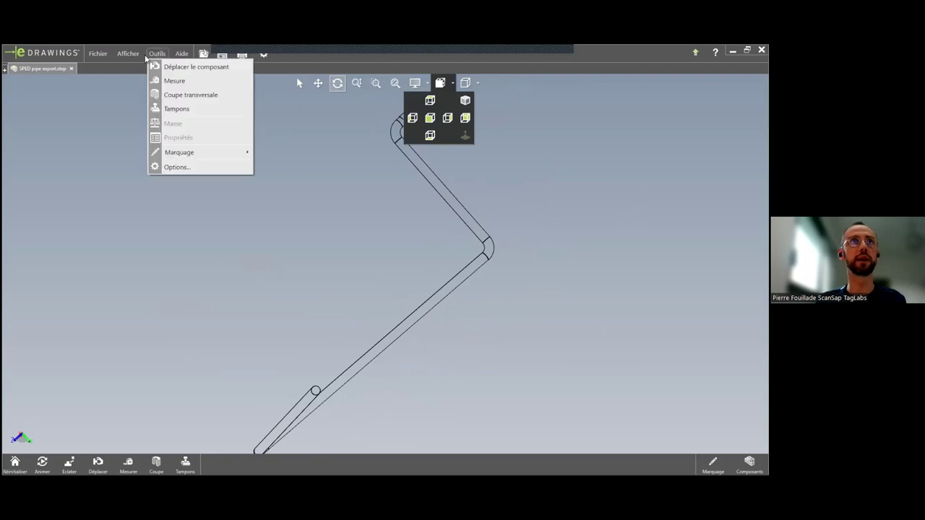
mouse_move(135, 61)
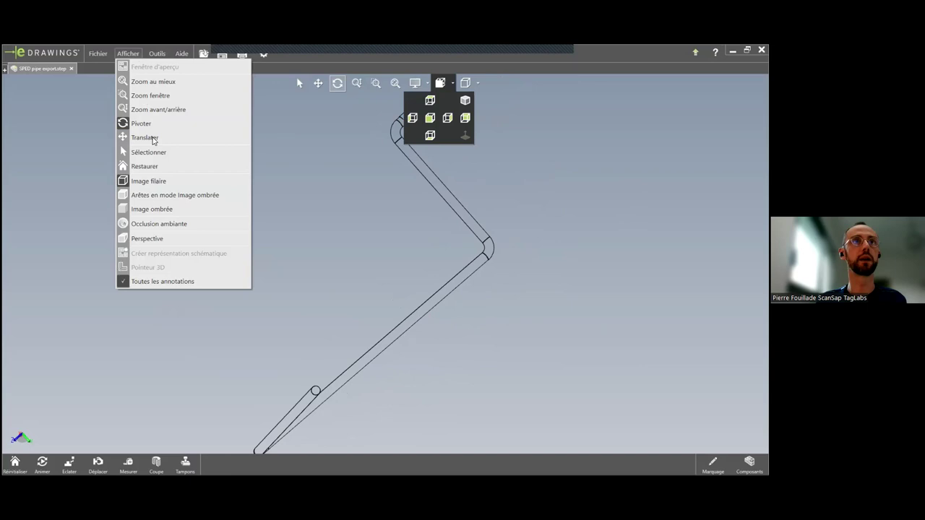
click(163, 181)
Step: Examine the wireframe pipe run's elbows and open end up close, then the whole run from a distance
drag(312, 309, 329, 372)
scroll(328, 371, up, 2)
scroll(326, 378, down, 3)
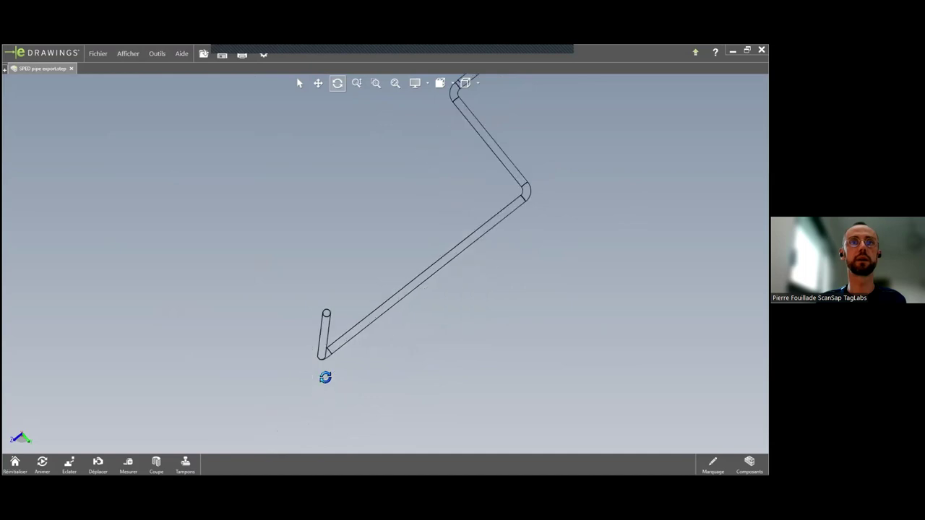
scroll(322, 372, up, 1)
scroll(332, 352, up, 2)
scroll(330, 352, down, 3)
drag(486, 186, 455, 212)
drag(484, 136, 409, 310)
click(318, 83)
scroll(430, 296, up, 6)
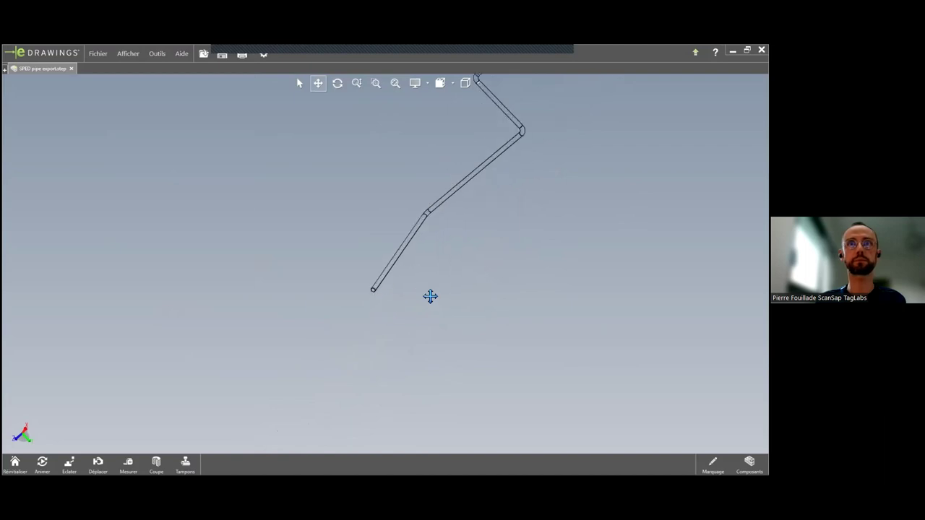
scroll(429, 296, down, 1)
scroll(427, 296, down, 3)
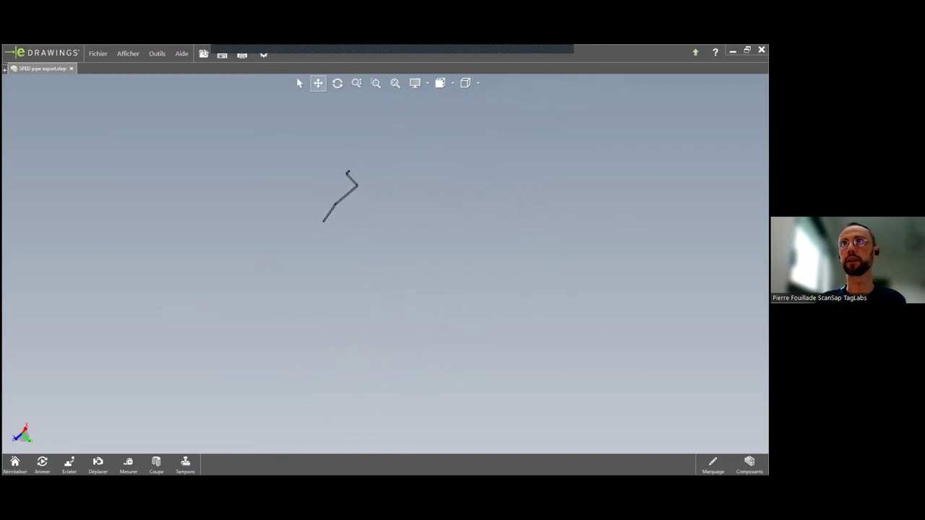
Step: Switch back to ScanSap and clear the selection of the exported pipes beside the blue compressor
key(alt+Tab)
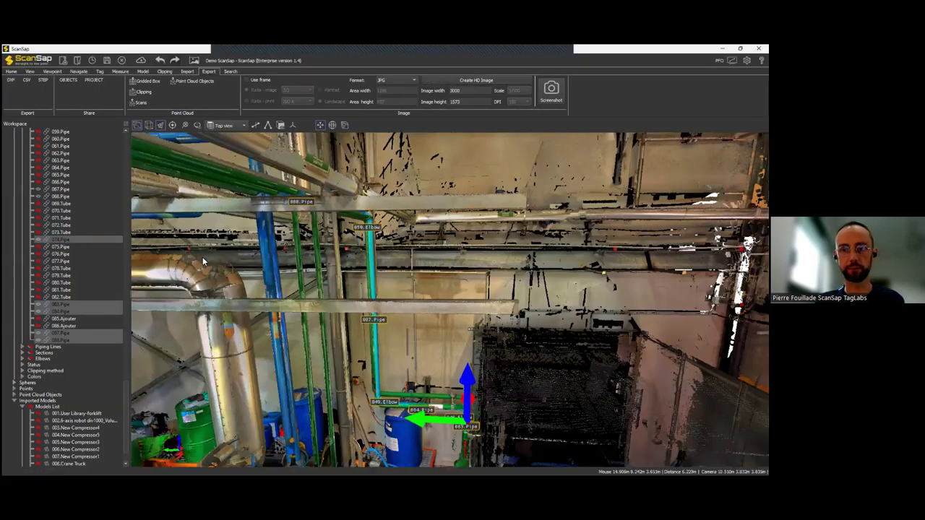
drag(299, 292, 431, 345)
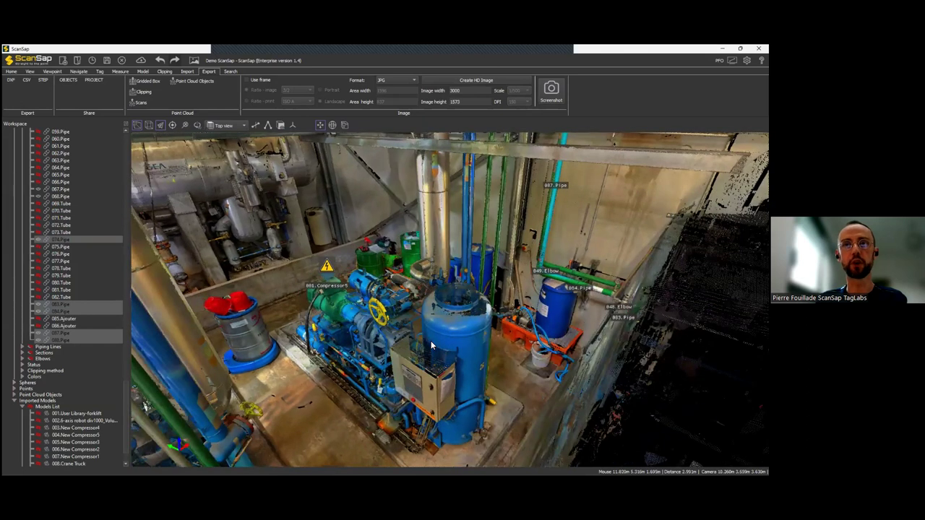
scroll(430, 334, up, 1)
drag(430, 332, 429, 331)
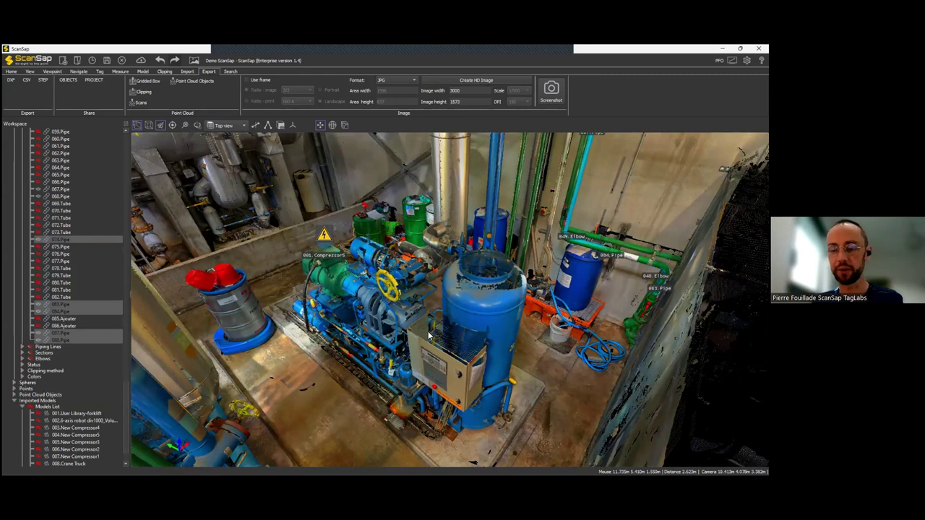
click(363, 291)
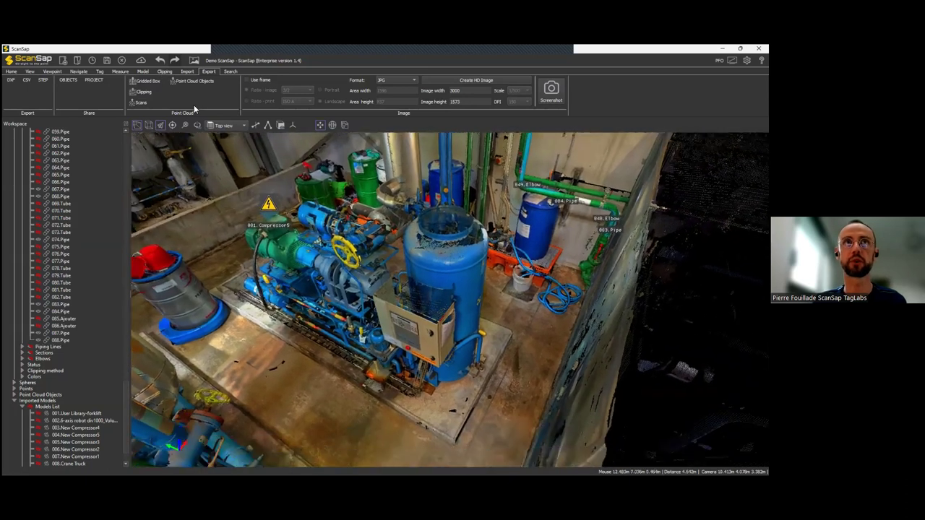
Step: Create a local clipping box on the concrete base in front of the blue compressor's control cabinet
scroll(198, 103, up, 2)
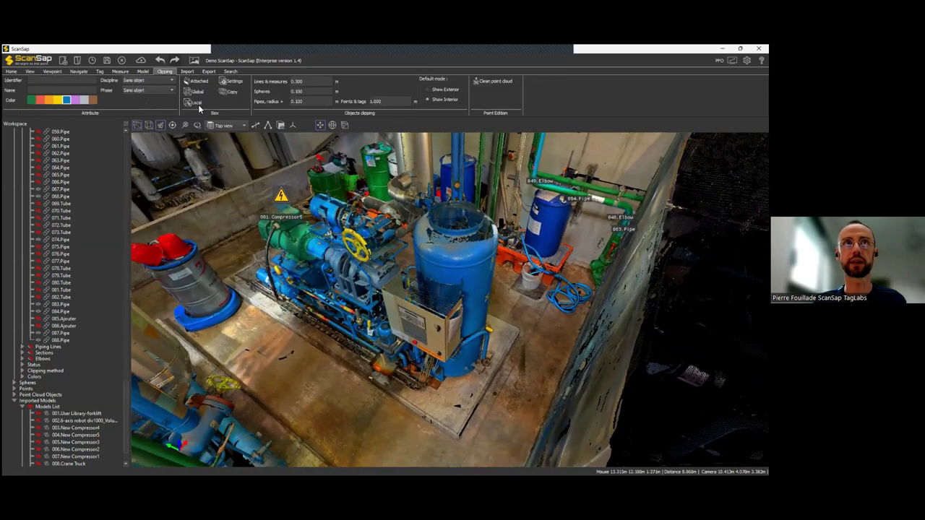
click(196, 103)
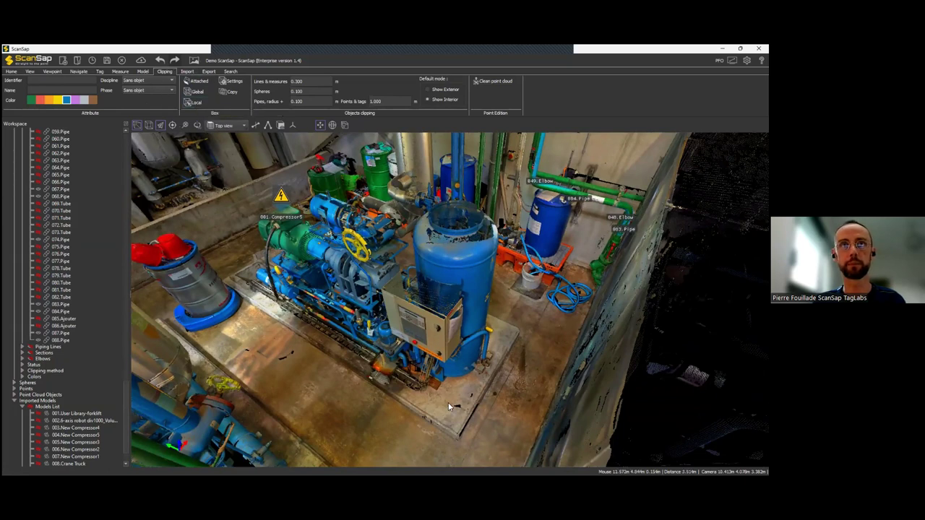
click(190, 103)
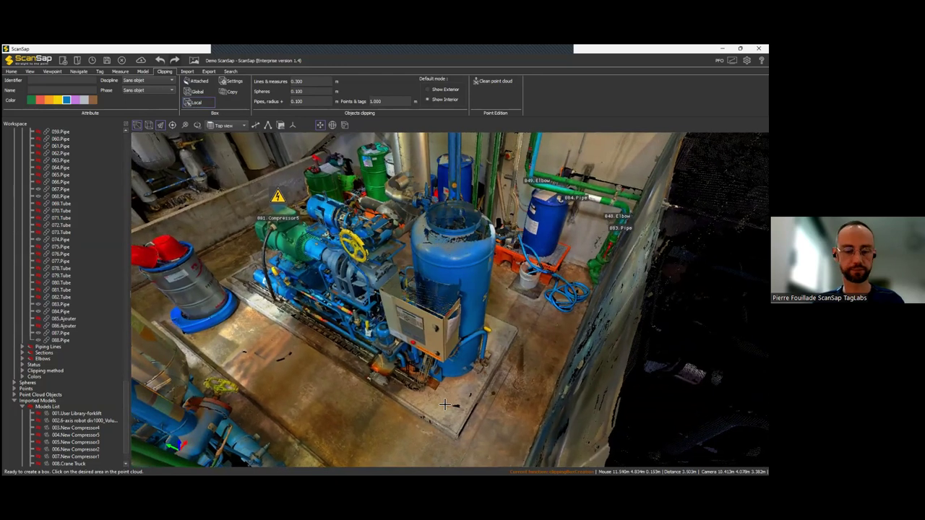
click(483, 370)
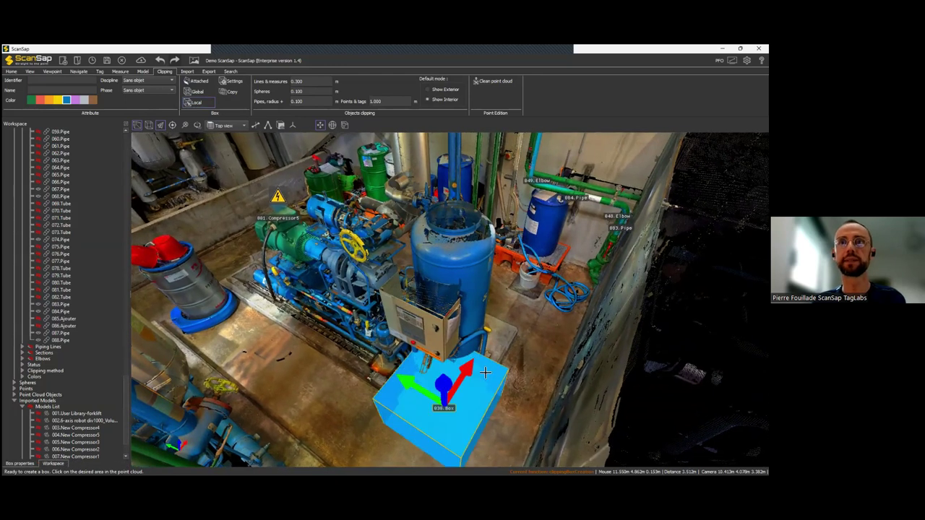
Step: Stretch the clipping box along the compressor's full length and raise its top above the equipment
mouse_move(513, 376)
mouse_down()
mouse_move(539, 348)
mouse_move(523, 362)
mouse_up()
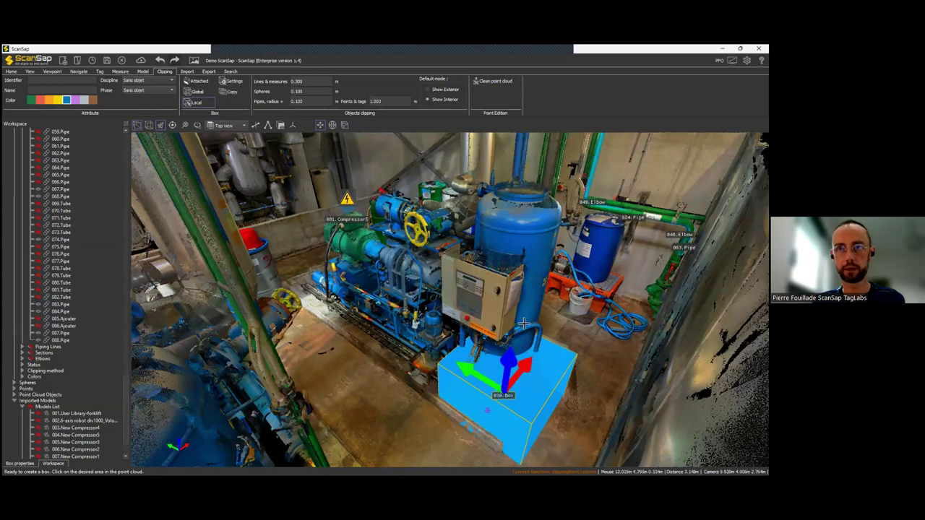
drag(509, 361, 471, 357)
drag(443, 325, 291, 254)
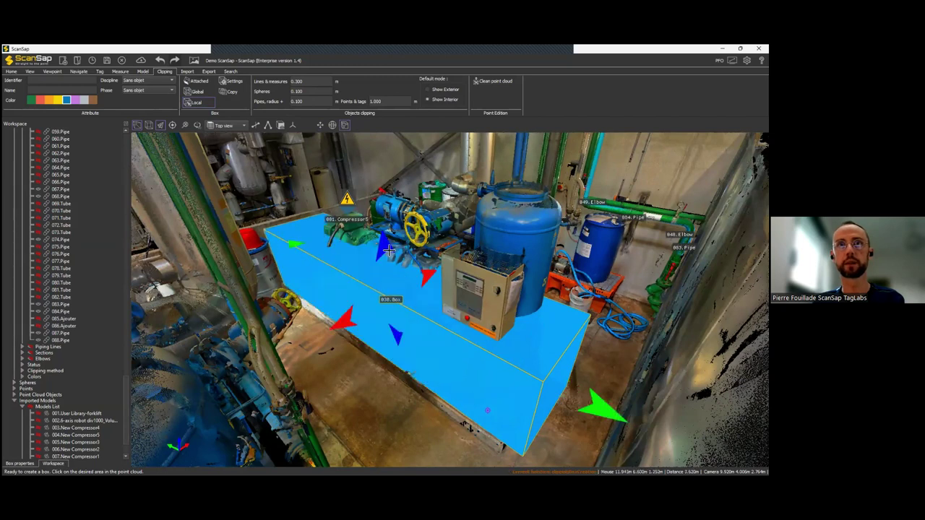
drag(384, 247, 365, 135)
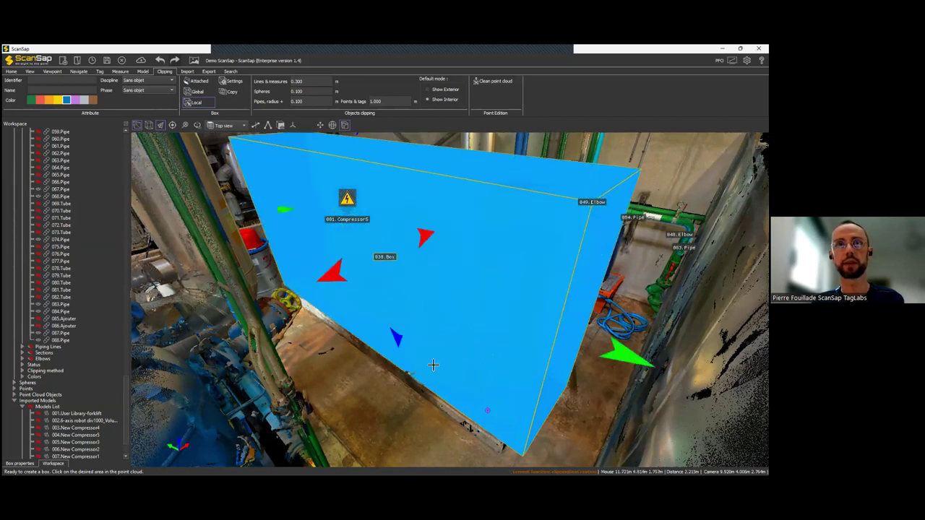
Step: Widen the clipping box across the compressor base so it encloses the whole unit, and check its fit
middle_drag(441, 334, 419, 352)
middle_drag(364, 340, 310, 373)
middle_drag(346, 315, 289, 386)
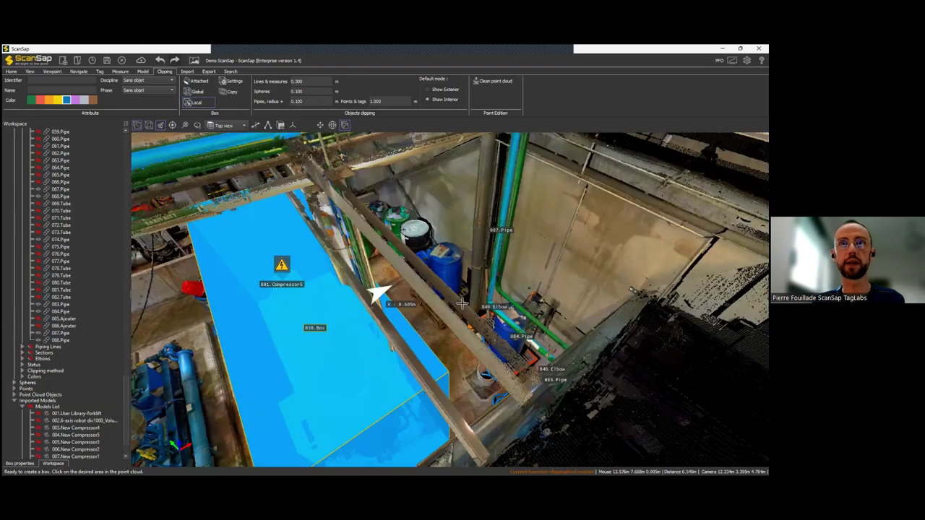
drag(405, 350, 397, 282)
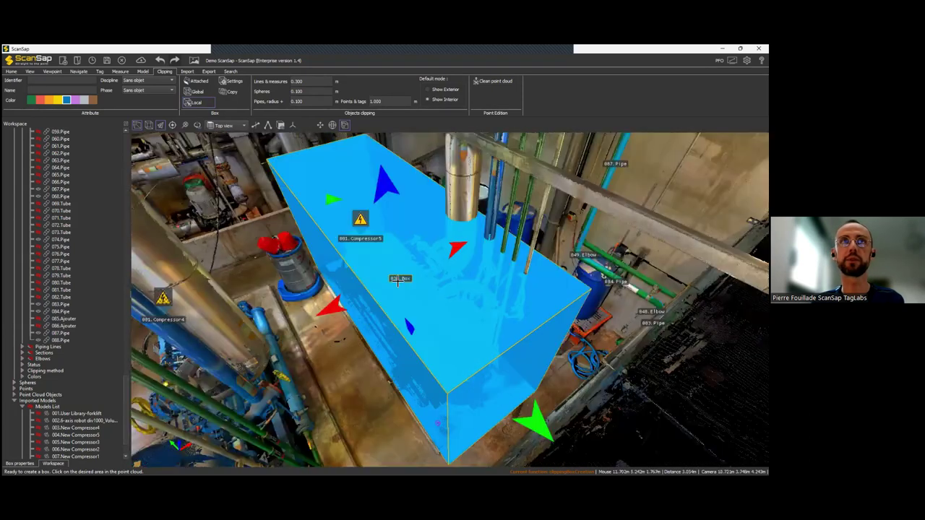
middle_drag(438, 325, 465, 299)
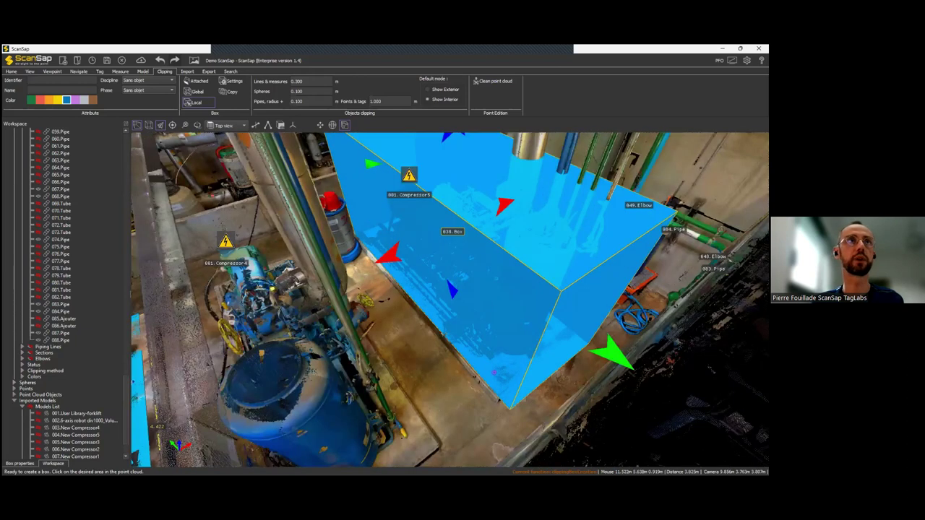
drag(499, 399, 463, 339)
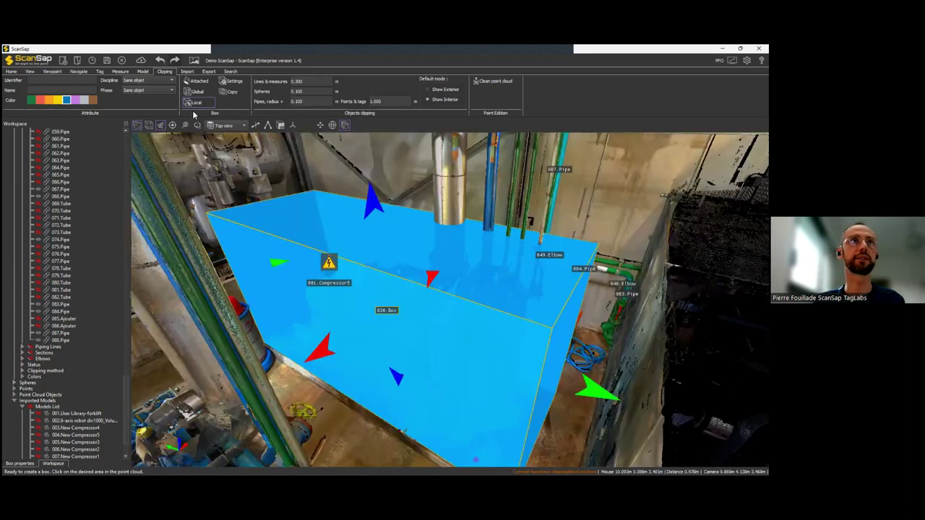
Step: Raise the objects alpha setting to make the clipping box translucent over the compressor
click(11, 72)
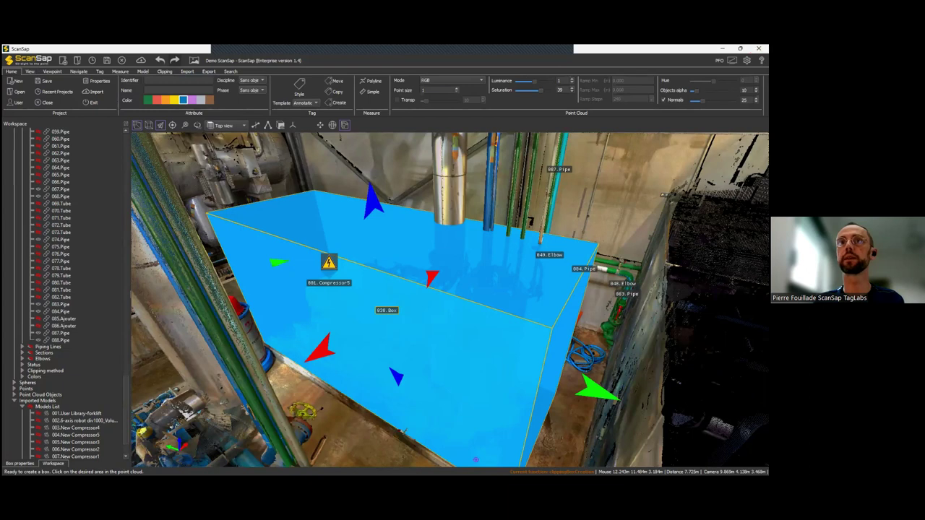
drag(701, 90, 720, 90)
drag(483, 318, 486, 317)
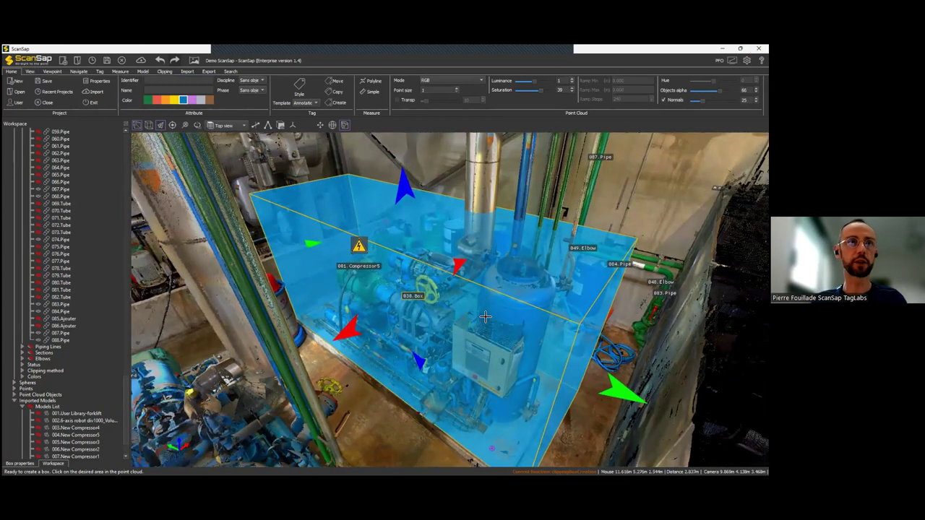
Step: Collapse the long branches of the workspace tree and expand the Boxes List
scroll(30, 342, up, 7)
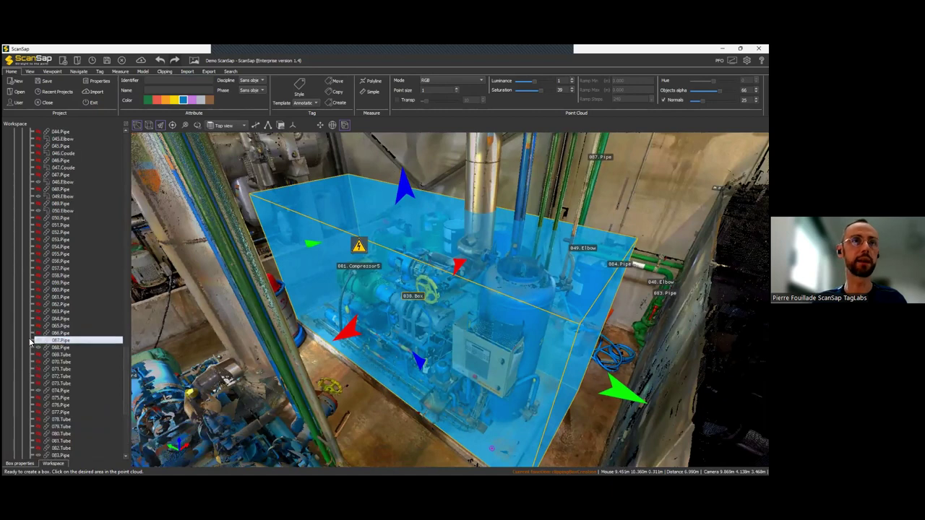
scroll(32, 329, down, 9)
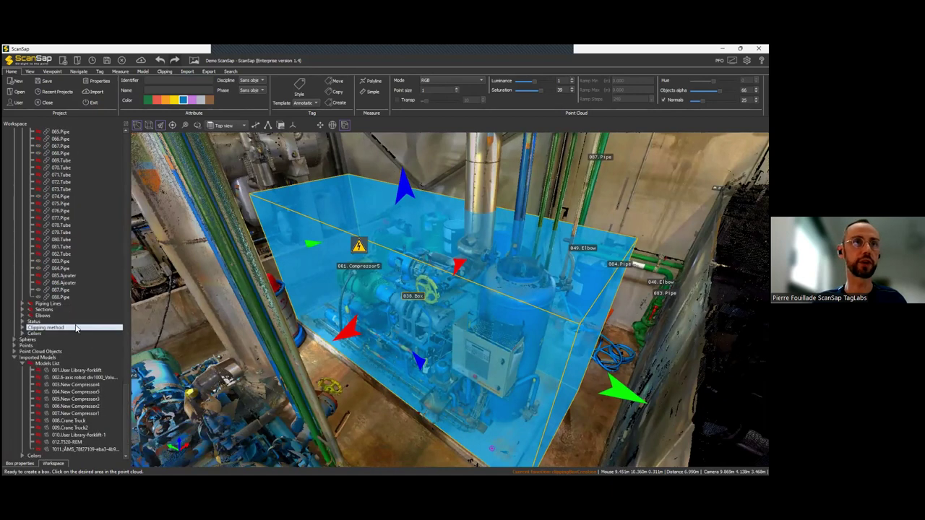
scroll(60, 137, up, 6)
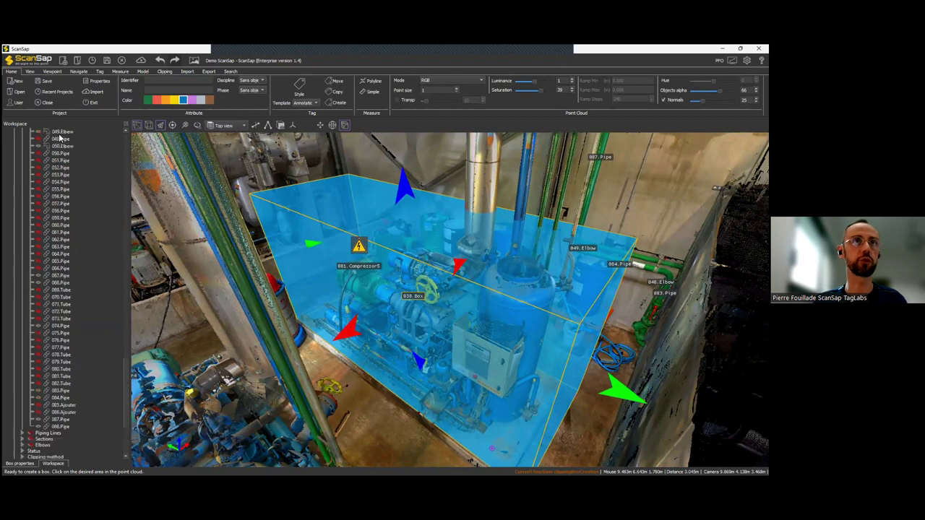
scroll(61, 137, up, 10)
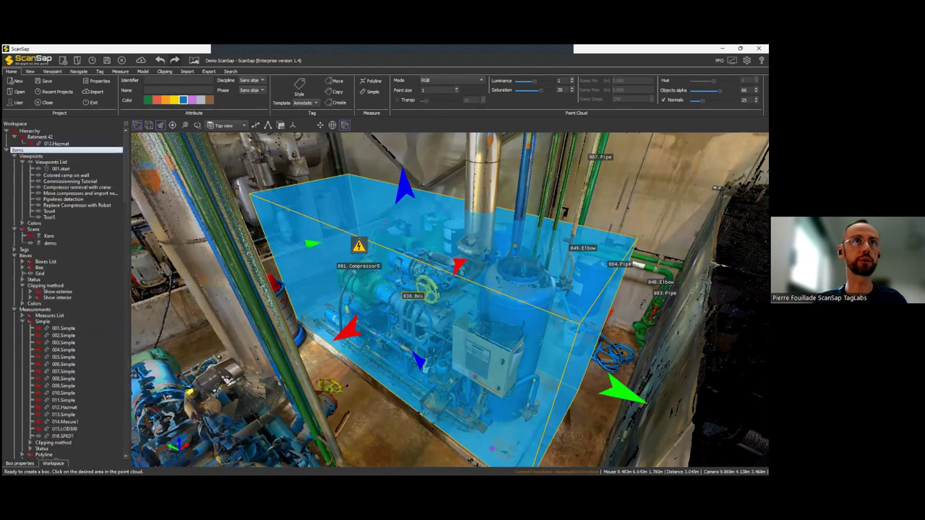
click(8, 131)
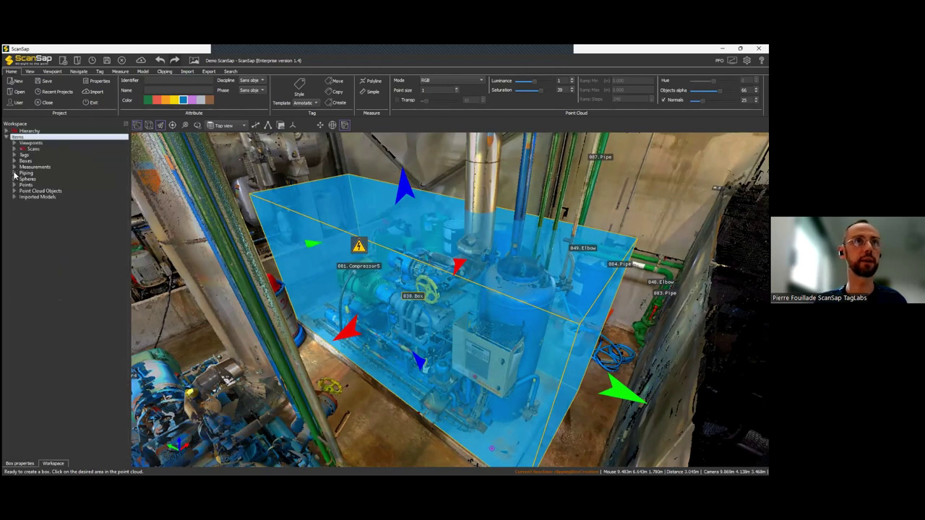
click(14, 174)
click(14, 161)
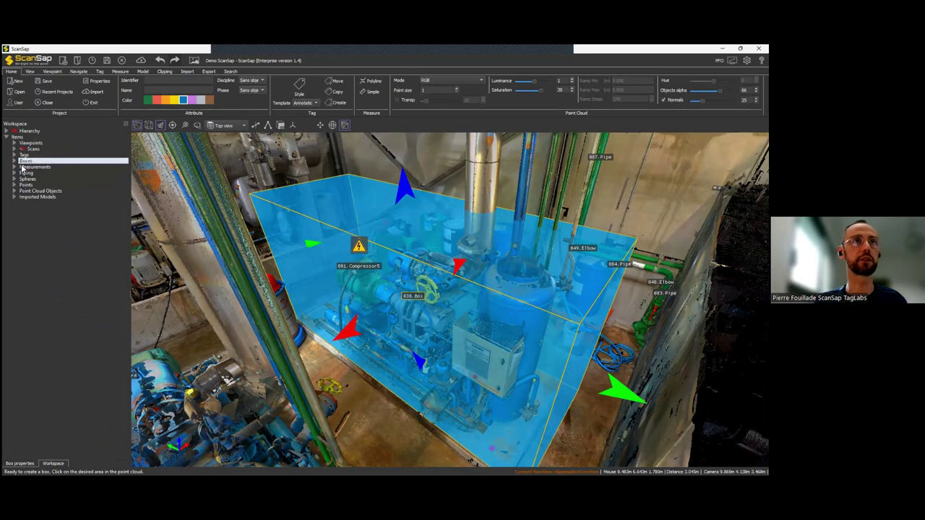
click(22, 167)
Step: Activate clipping for 038.Box, the box around the compressor
click(94, 440)
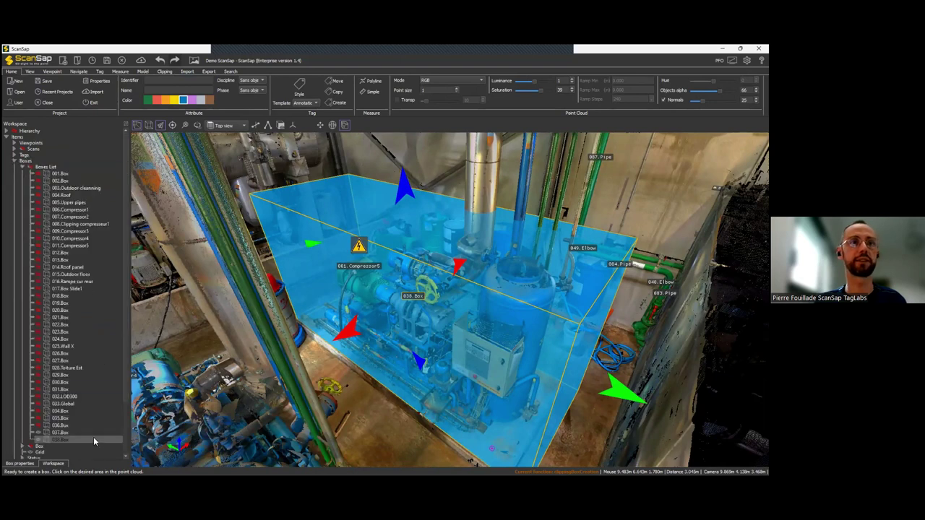
right_click(94, 440)
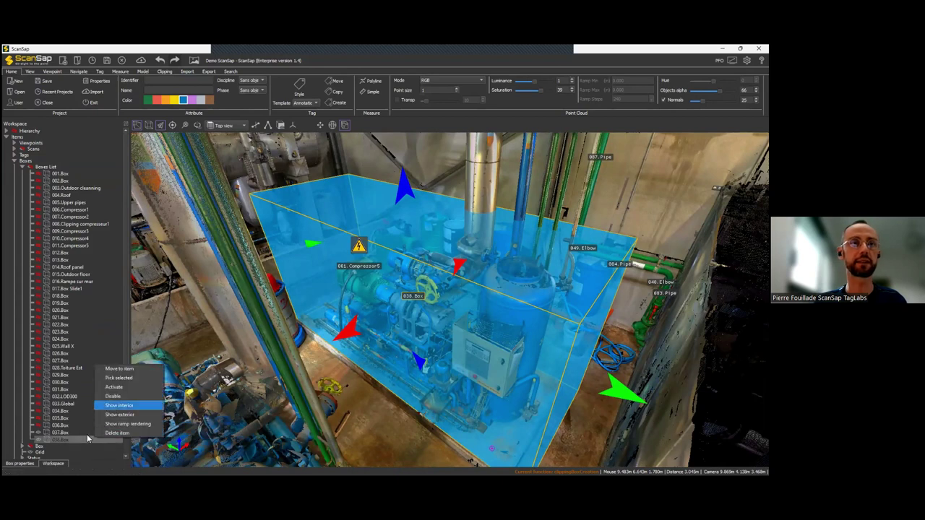
right_click(87, 440)
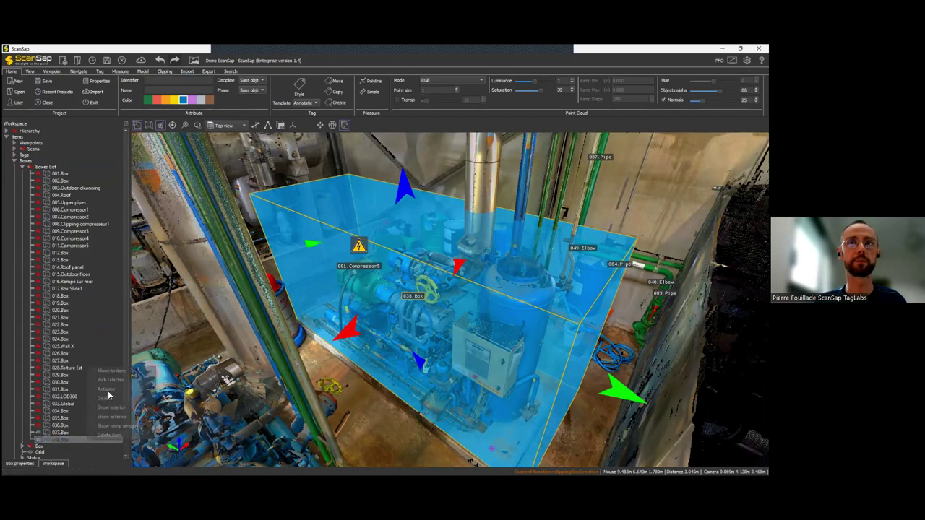
click(106, 390)
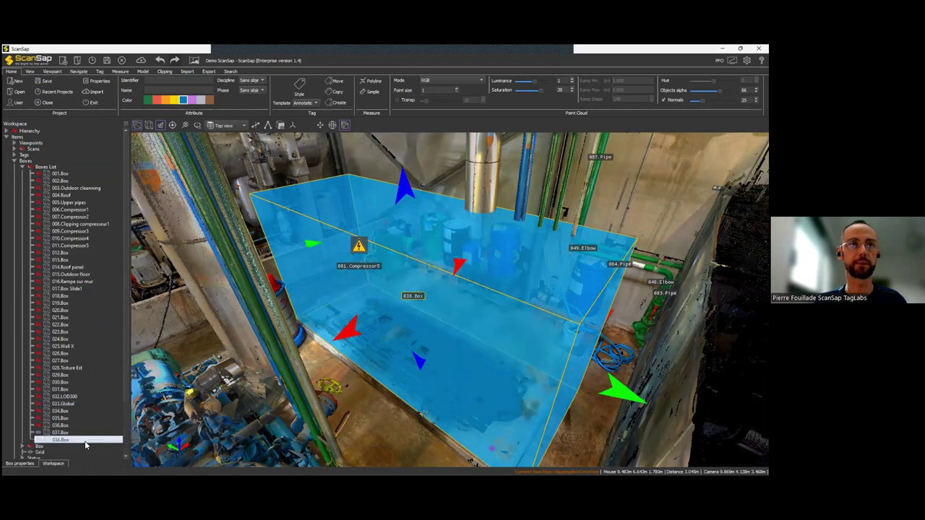
Step: Switch 038.Box to show only its interior points, and hide the blue box itself
right_click(87, 441)
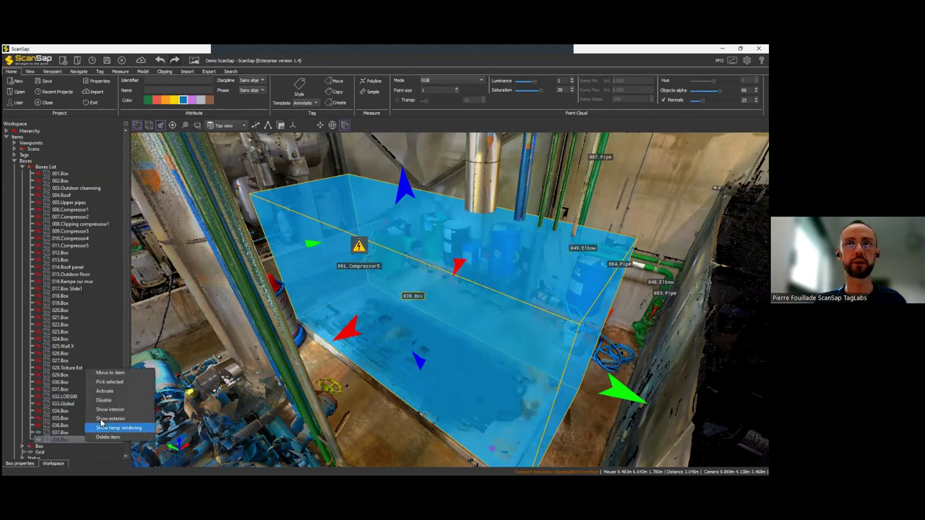
click(102, 420)
click(309, 390)
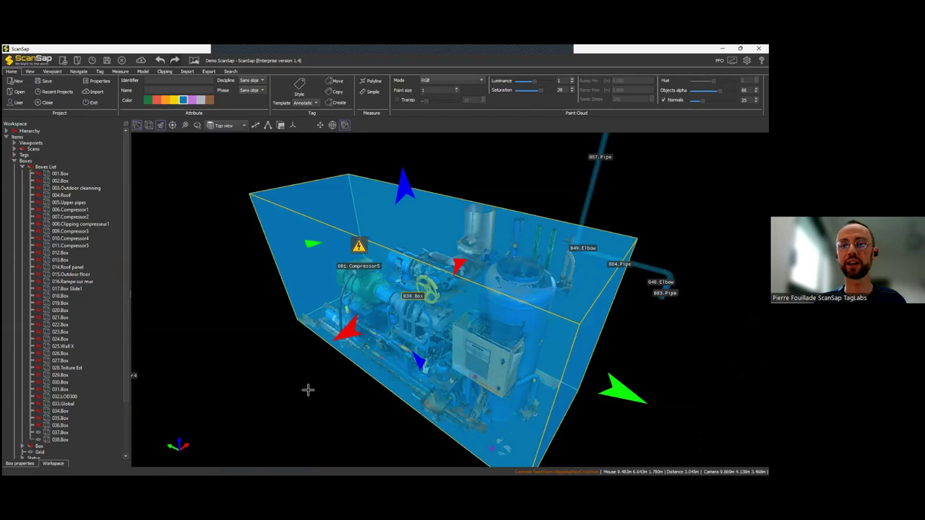
click(41, 440)
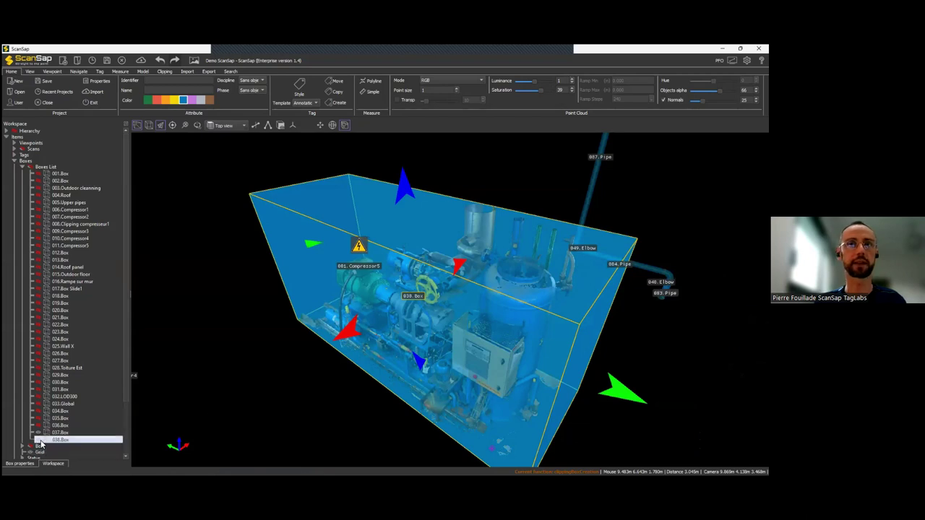
click(39, 440)
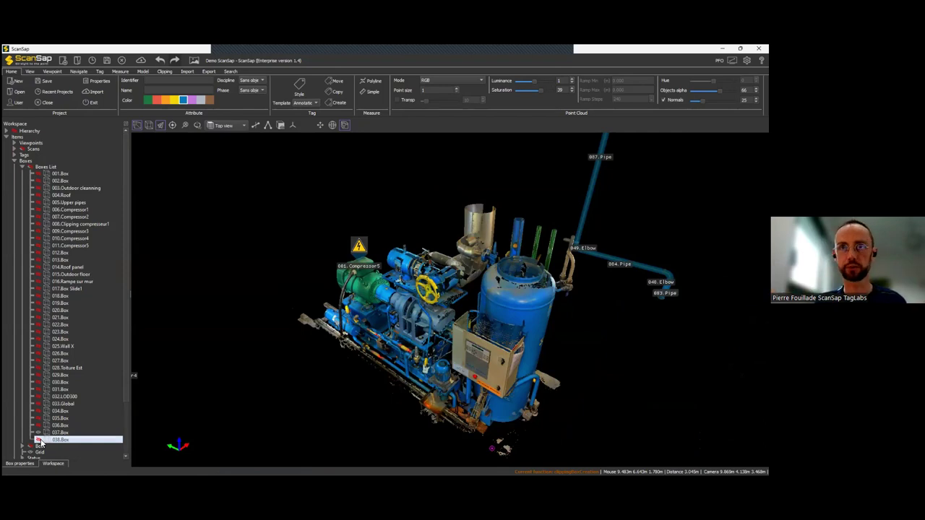
click(40, 441)
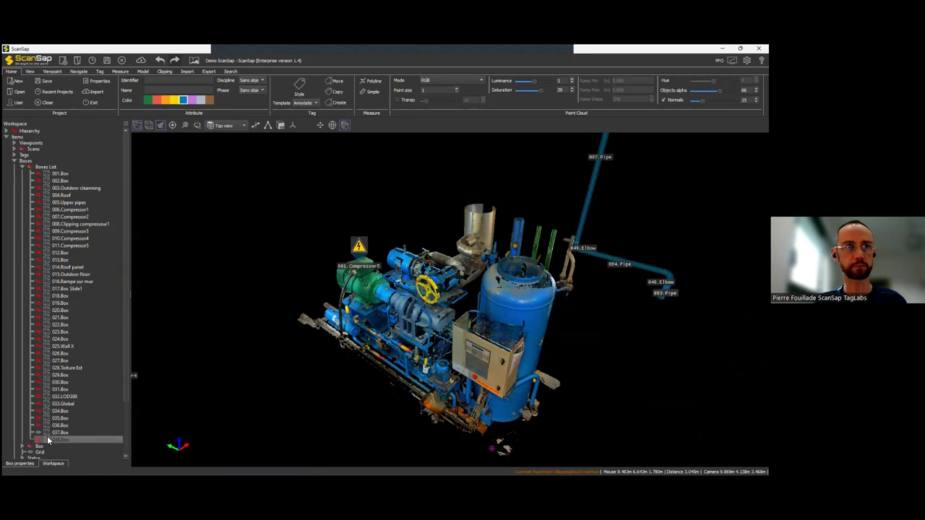
Step: Disable the clipping of 038.Box to bring back the full point cloud, and activate it again
right_click(47, 435)
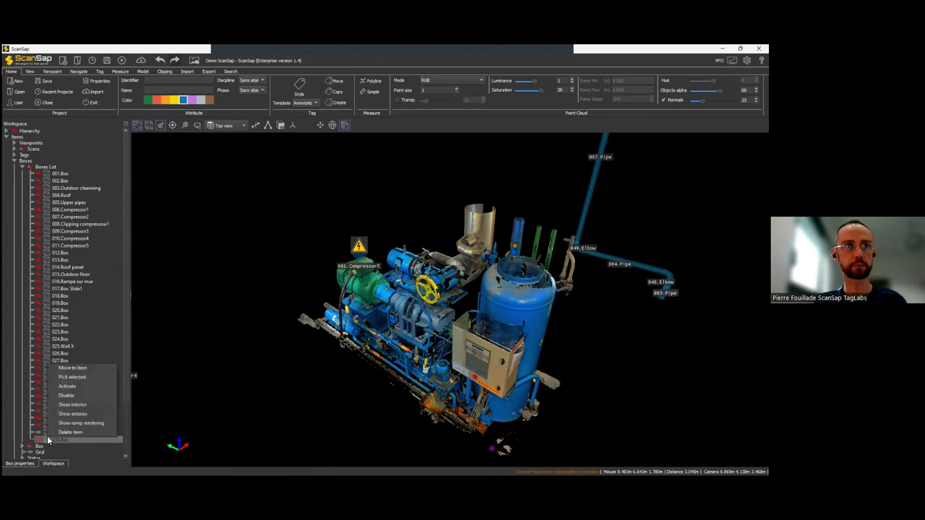
click(92, 396)
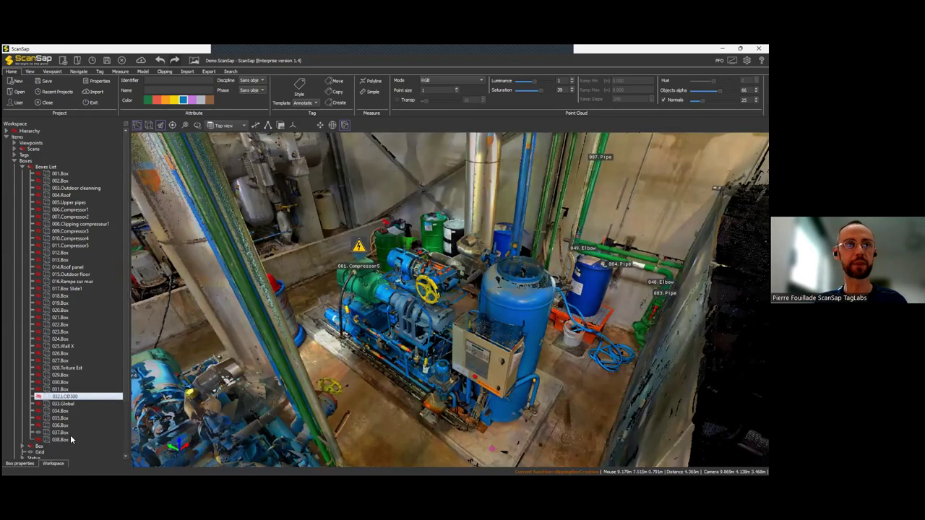
click(71, 439)
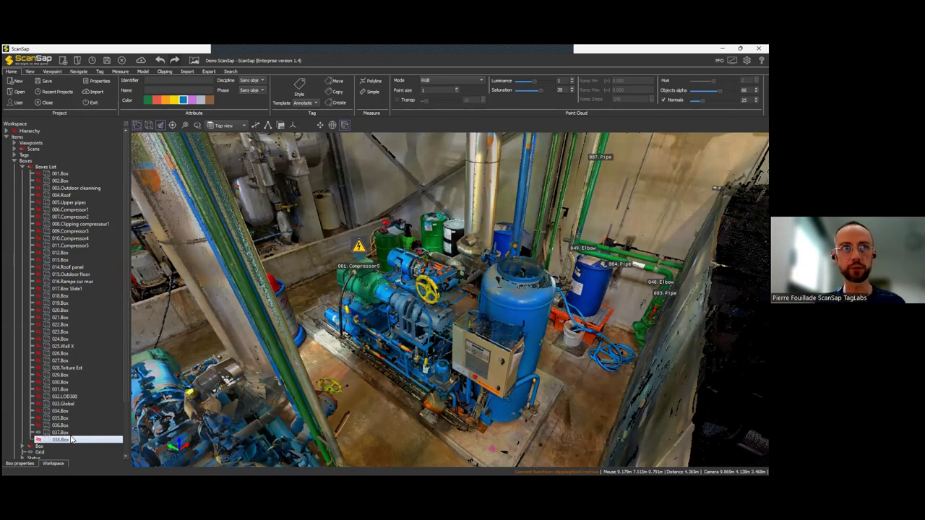
click(45, 445)
click(54, 440)
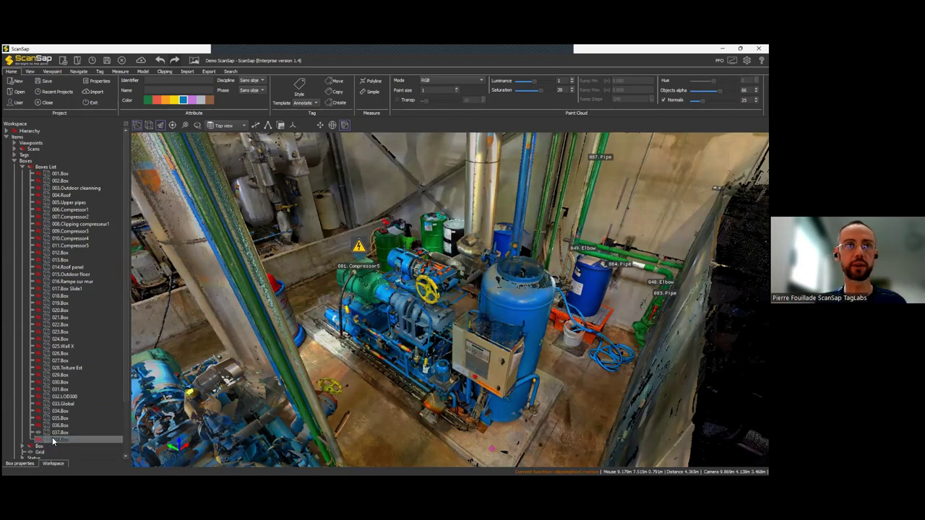
right_click(53, 442)
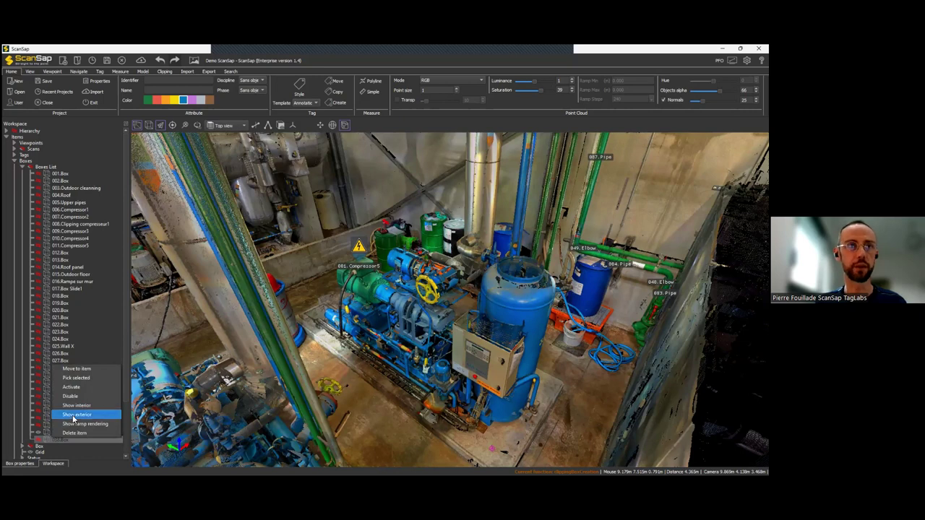
click(77, 386)
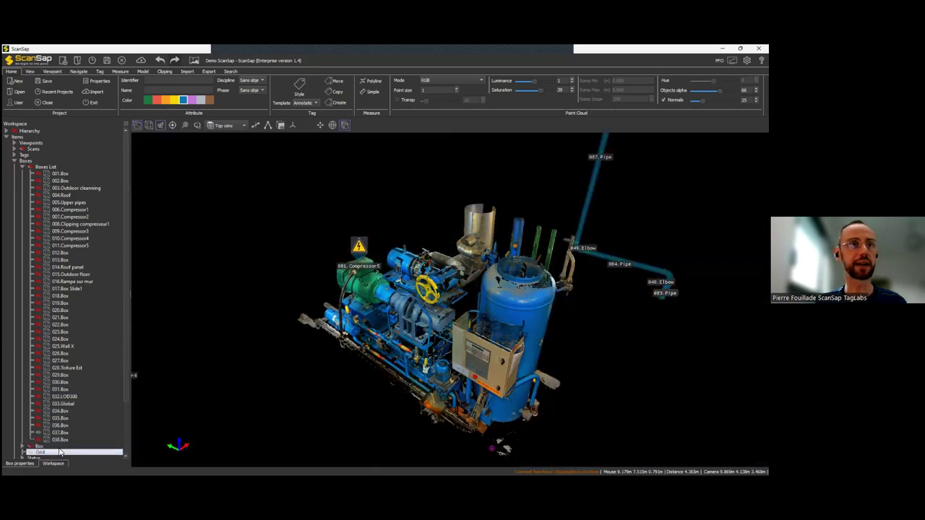
Step: Switch 038.Box to show only the exterior points, removing the compressor from the scene
right_click(62, 439)
click(82, 417)
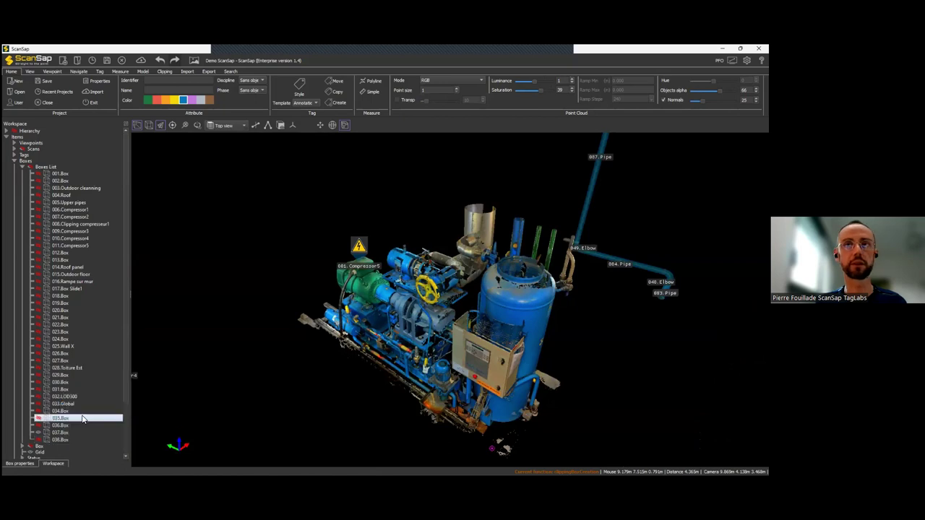
right_click(67, 439)
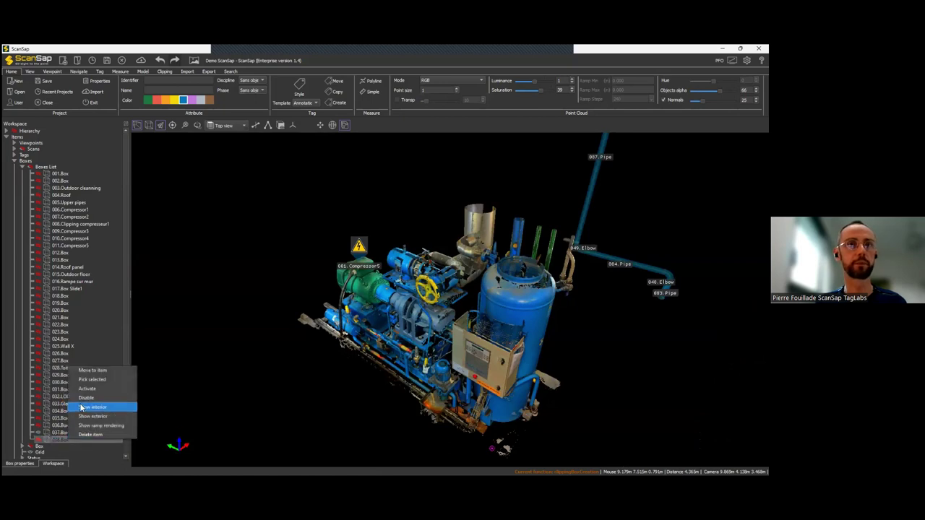
click(92, 416)
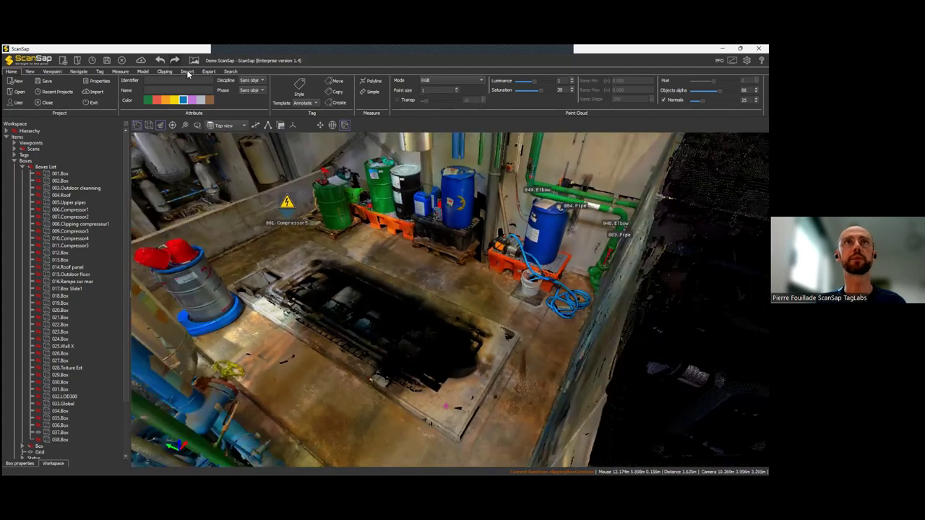
Step: Start importing an external model from file and browse to the ScanSap > EXPORT IMPORT folder on drive T7 (D:)
click(187, 71)
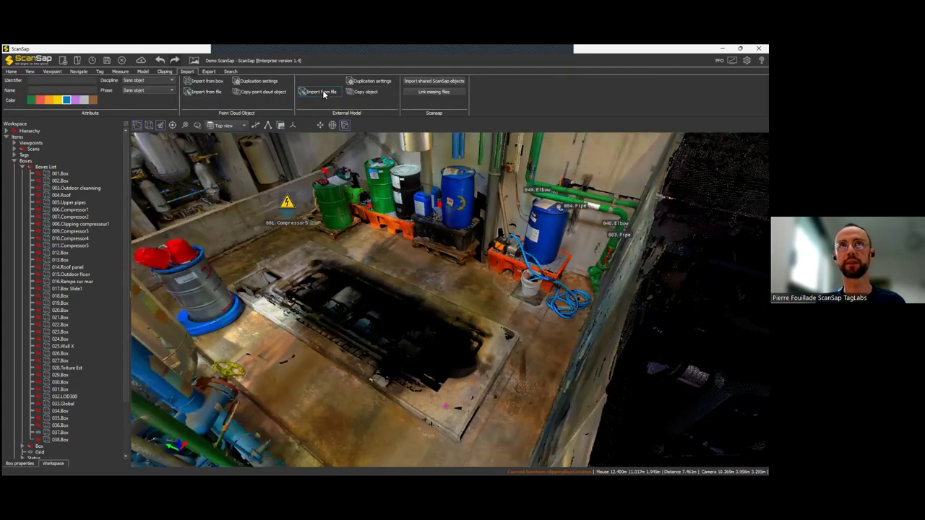
click(323, 93)
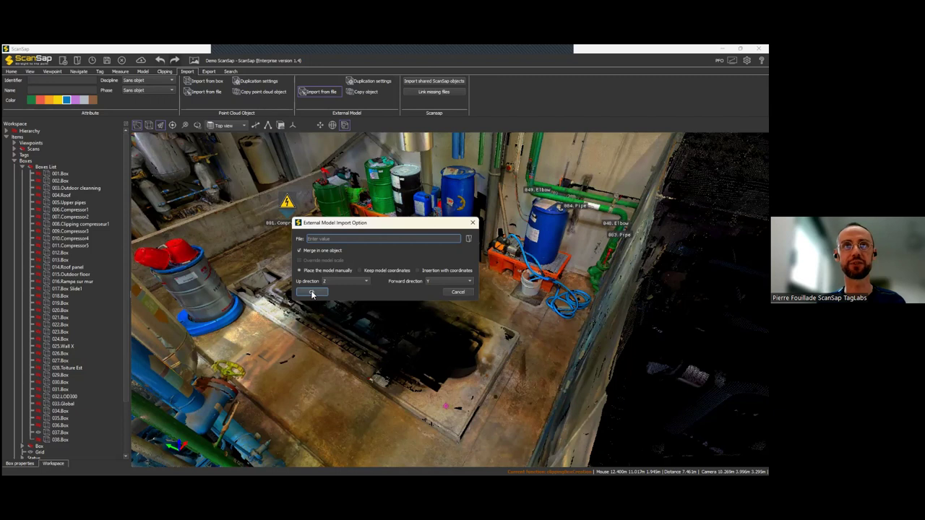
click(466, 240)
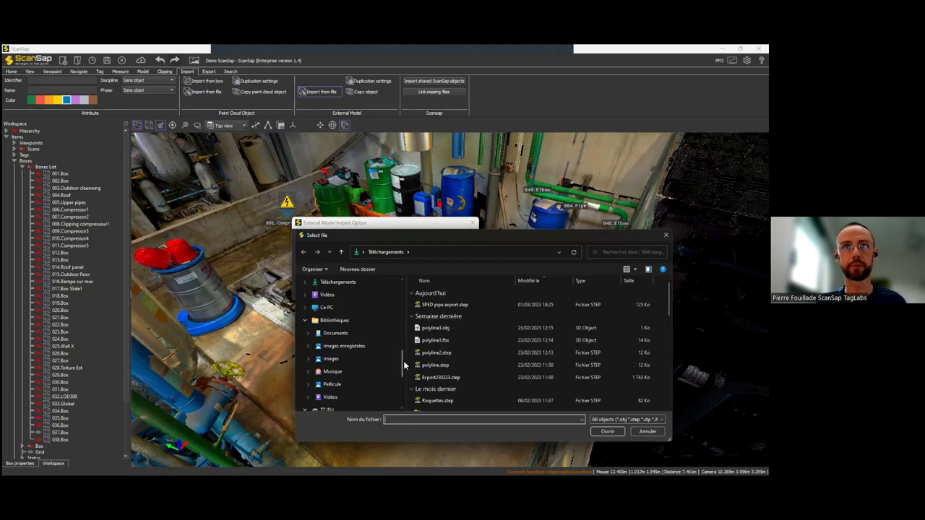
scroll(329, 372, down, 1)
click(328, 373)
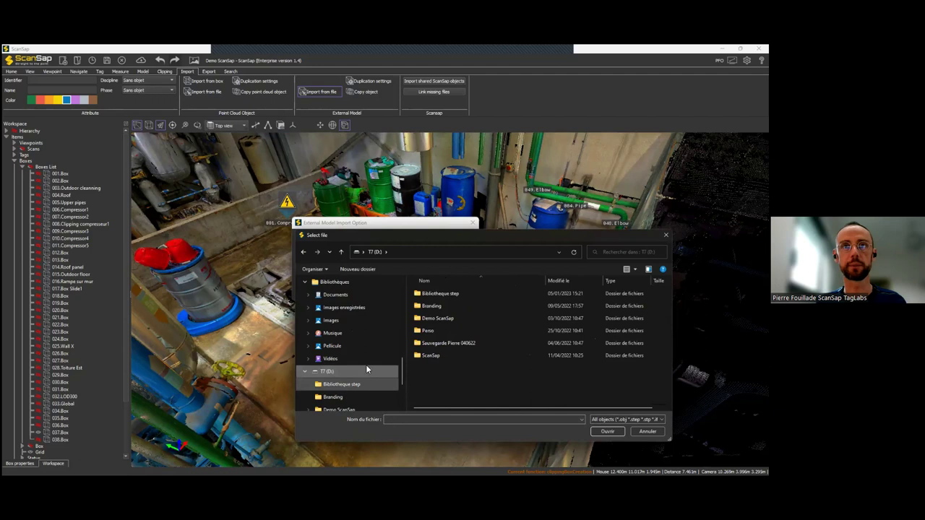
scroll(365, 365, down, 1)
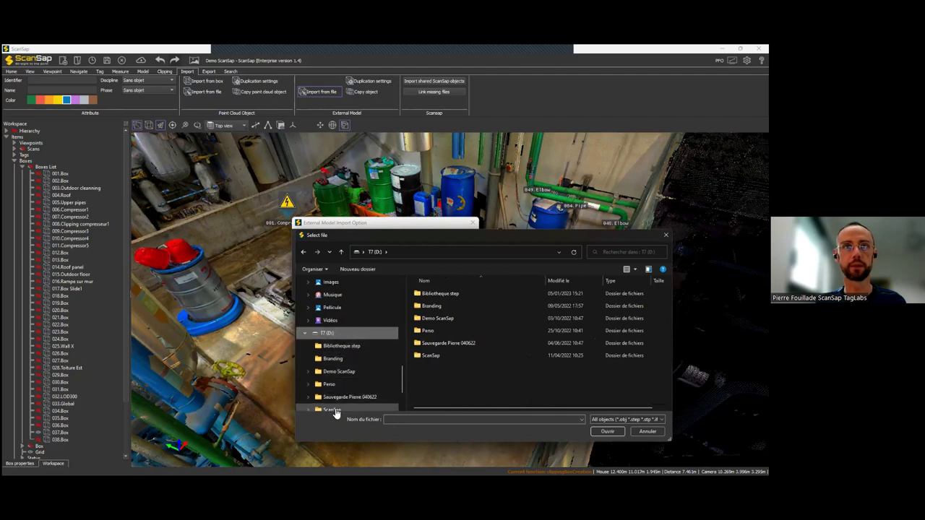
click(331, 409)
scroll(469, 346, down, 2)
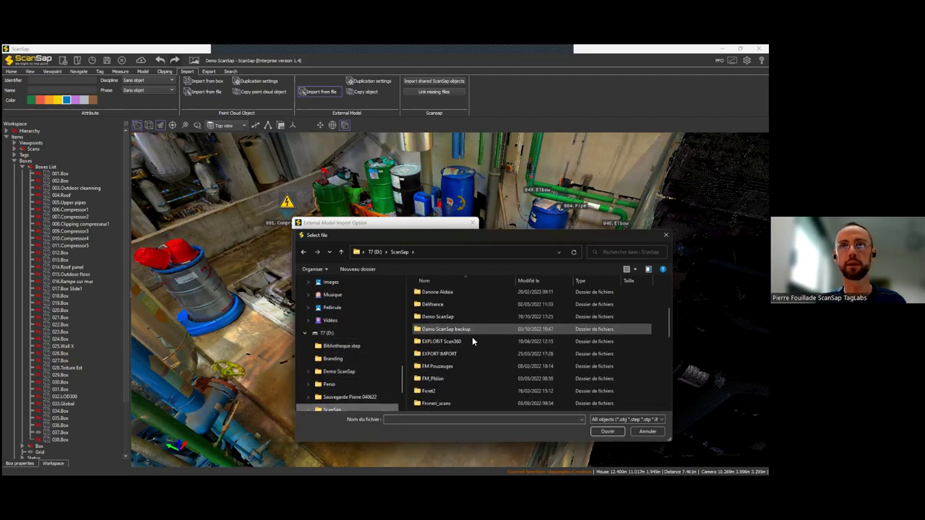
click(457, 354)
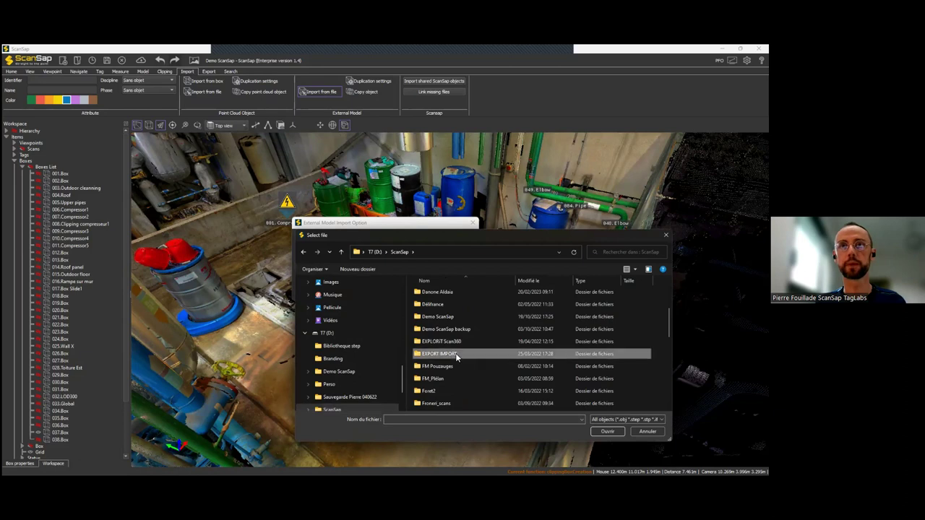
double_click(457, 354)
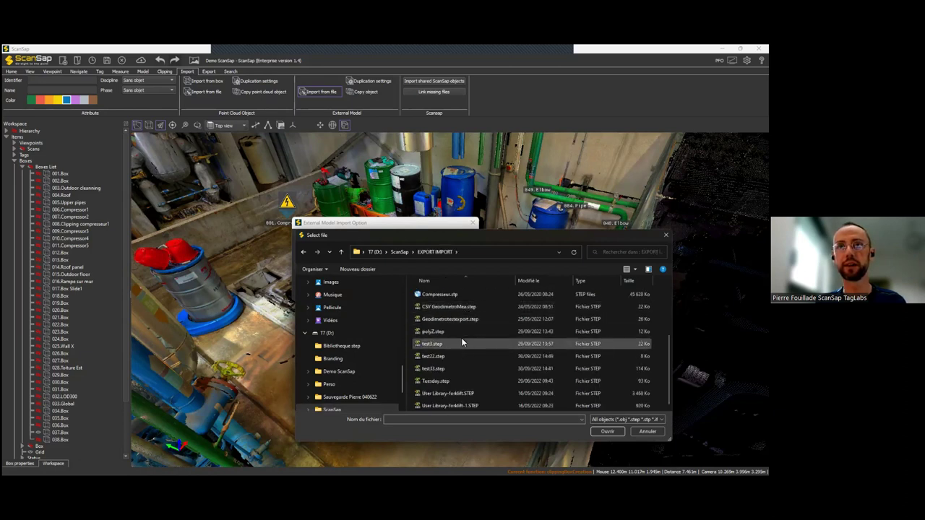
Step: Choose User Library-forklift-1.STEP as the external model file to import
key(ctrl)
key(ctrl)
key(ctrl)
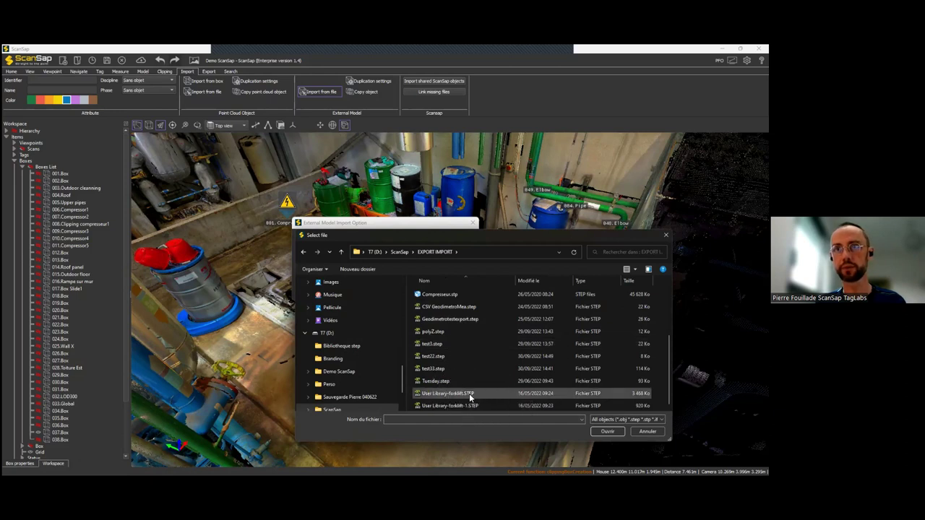
click(471, 407)
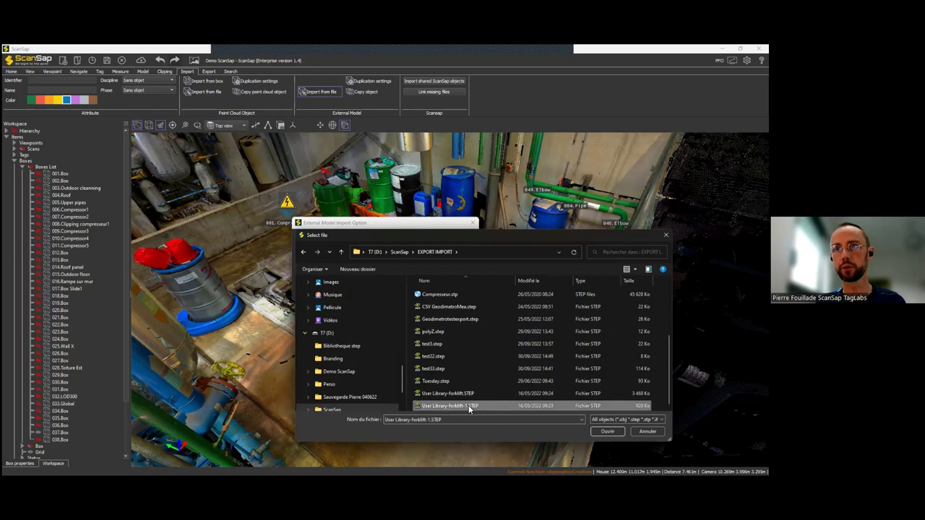
double_click(471, 407)
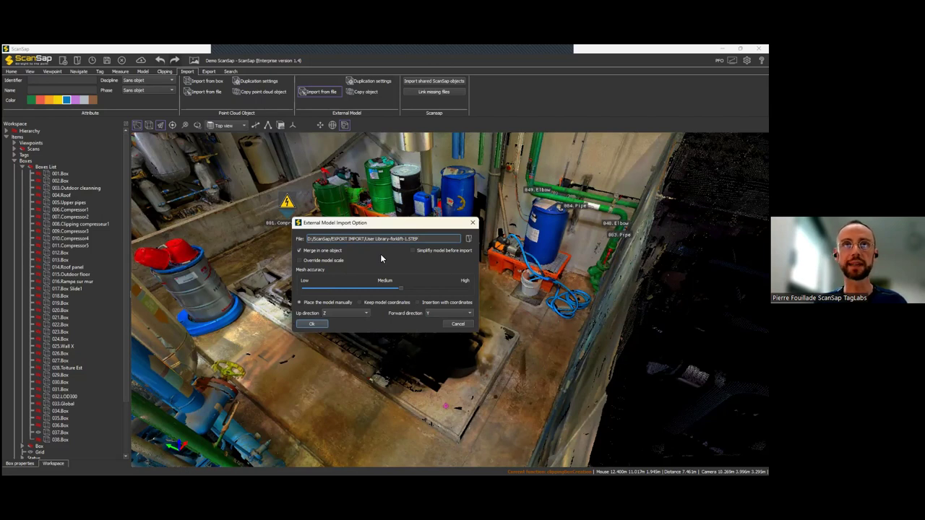
Step: Import the forklift with Medium mesh accuracy and manual placement, then raise it to a center height of about 1.51 m
mouse_move(401, 289)
mouse_down()
mouse_move(372, 289)
mouse_move(386, 291)
mouse_up()
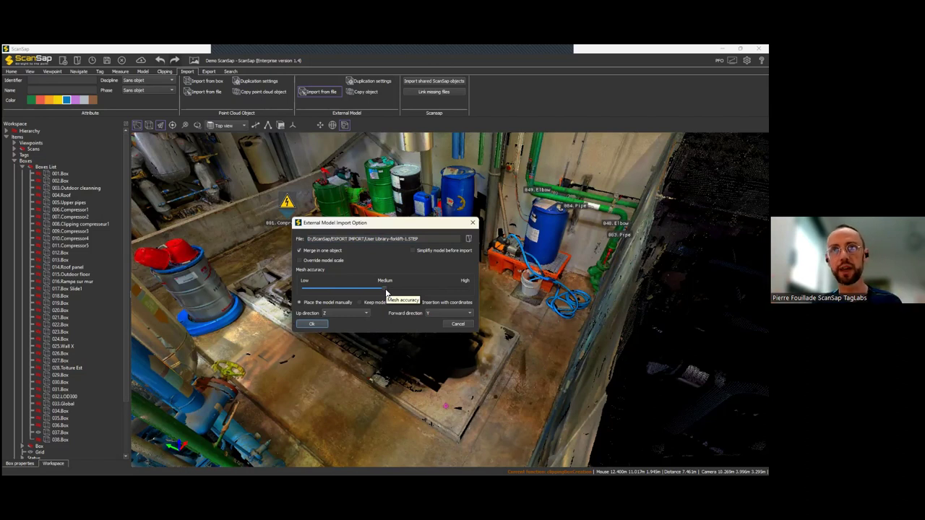
click(312, 325)
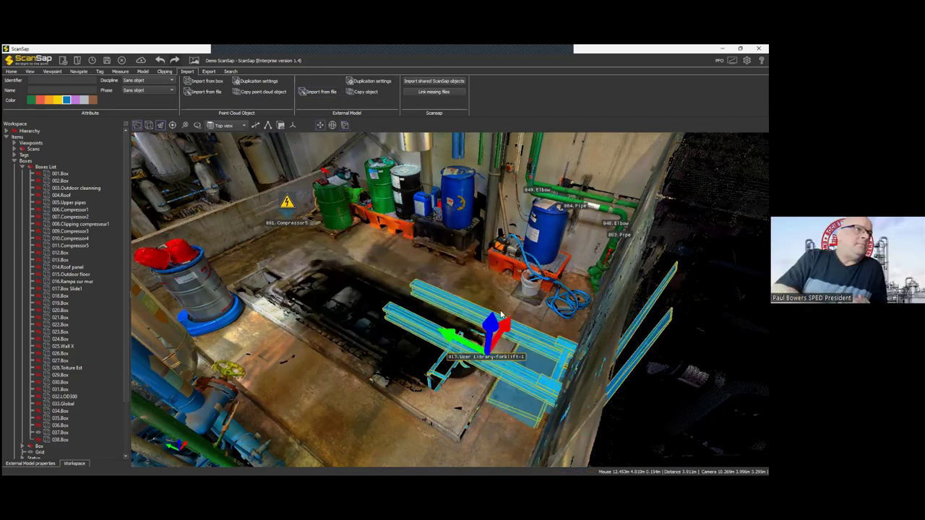
scroll(496, 263, up, 6)
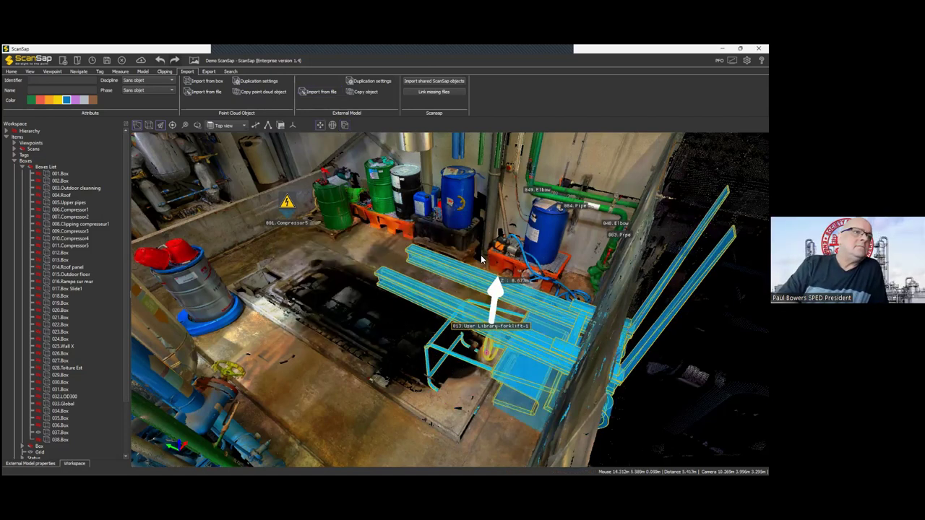
drag(516, 252, 504, 222)
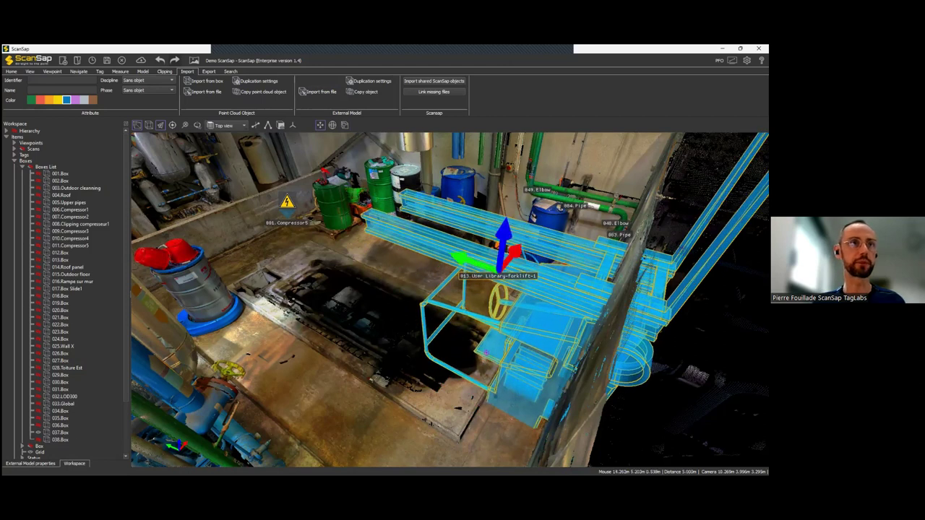
Step: Rotate the forklift upright with an X orientation of 90 and move it onto the cleared compressor base, center at about X 12.209, Y 6.043
click(30, 463)
double_click(25, 304)
text(90)
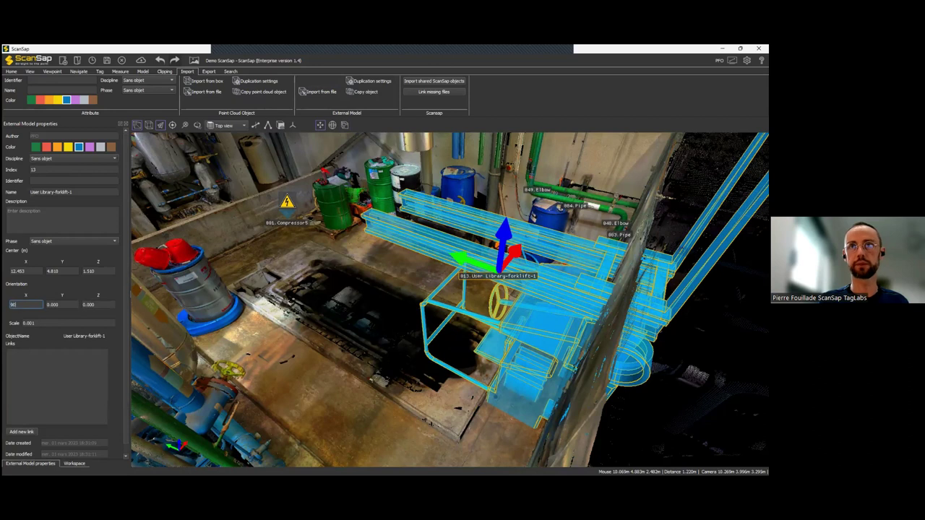
key(Return)
drag(515, 255, 409, 292)
drag(536, 304, 437, 269)
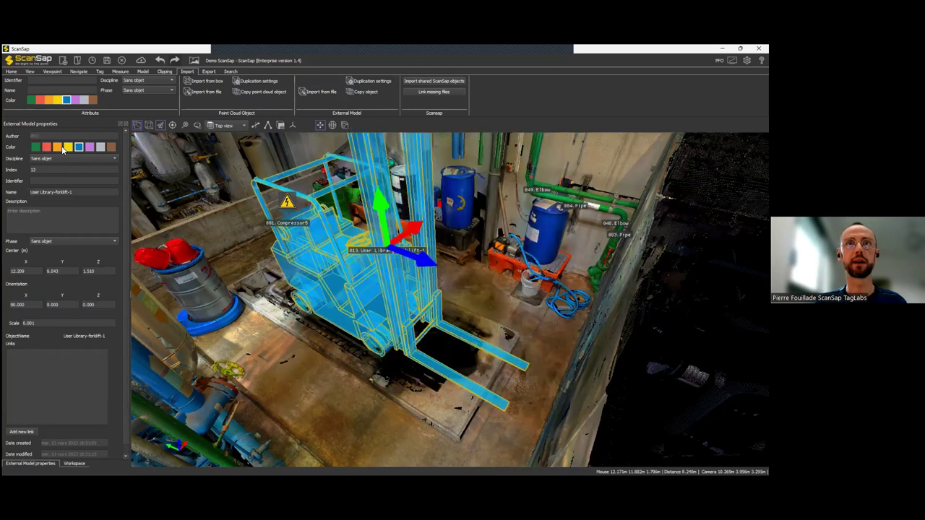
Step: Change the color of the forklift model to red
click(383, 387)
drag(372, 396, 392, 394)
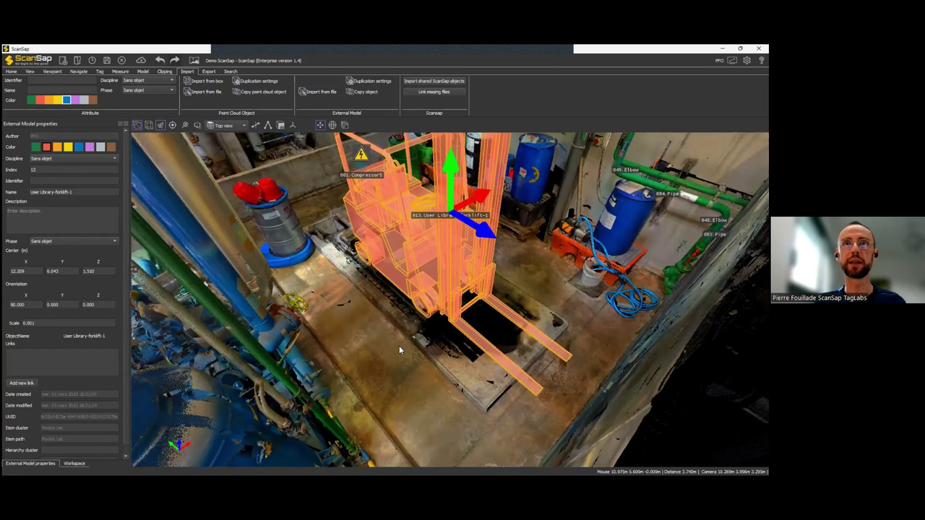
Step: Measure the simple two-point distance between the green motor near Compressor4 and the near side of the forklift
middle_drag(409, 335, 415, 339)
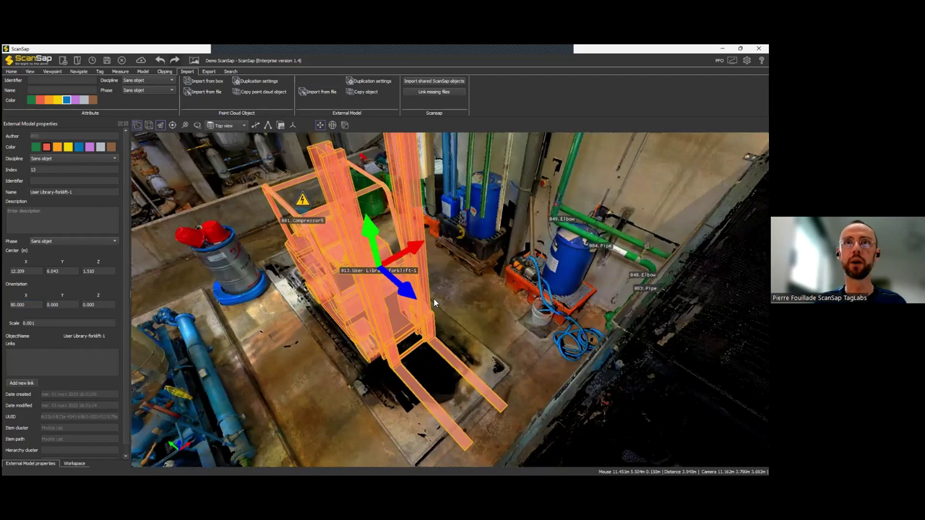
drag(433, 299, 434, 299)
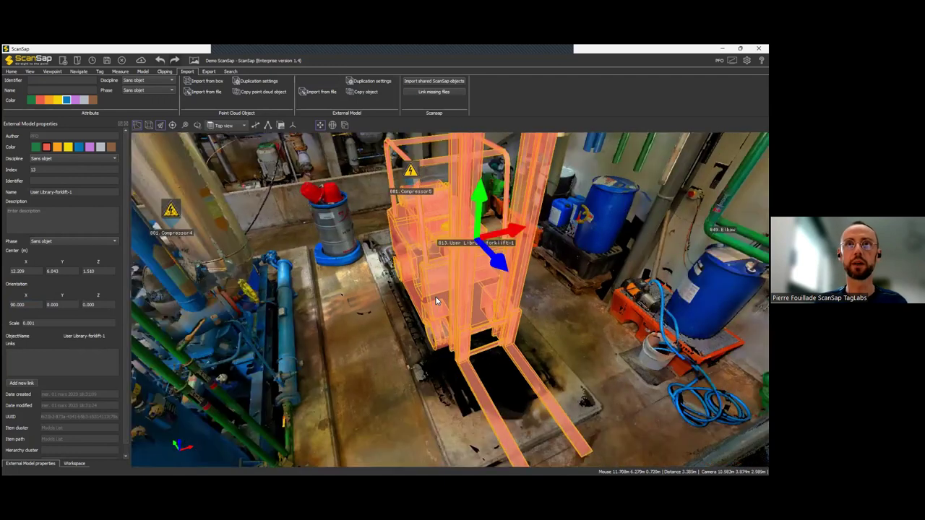
drag(437, 292, 438, 305)
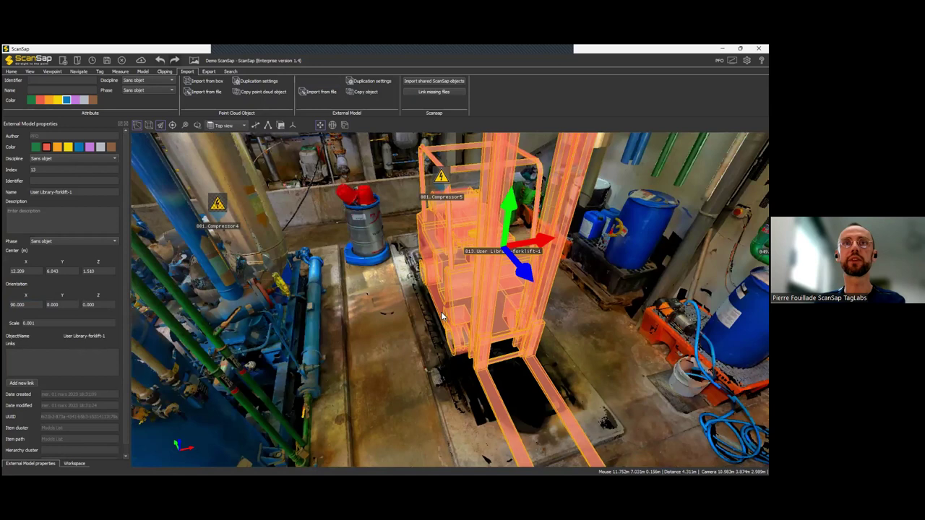
scroll(460, 311, up, 1)
scroll(459, 312, up, 1)
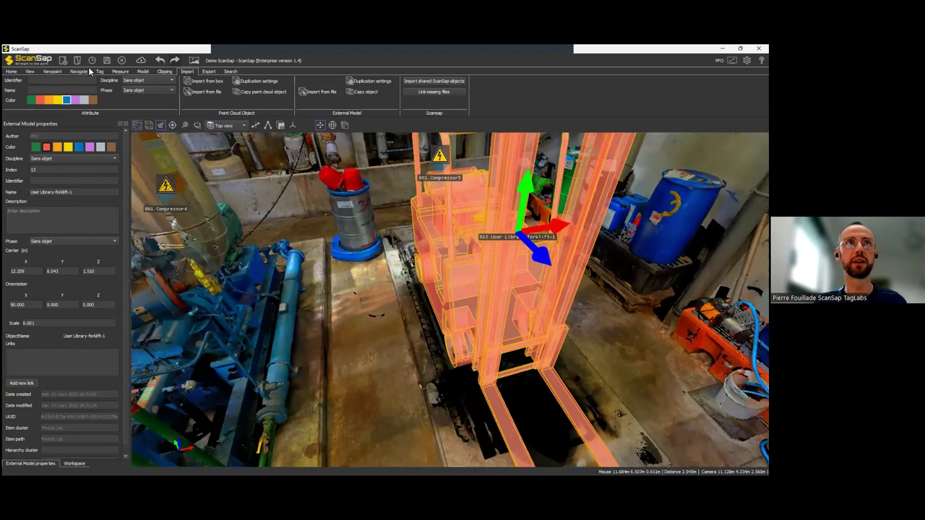
click(116, 72)
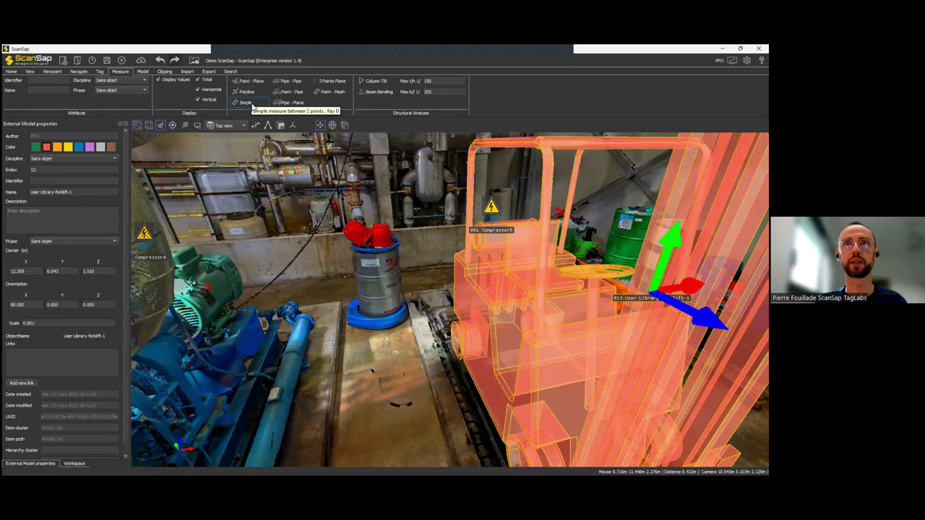
click(252, 106)
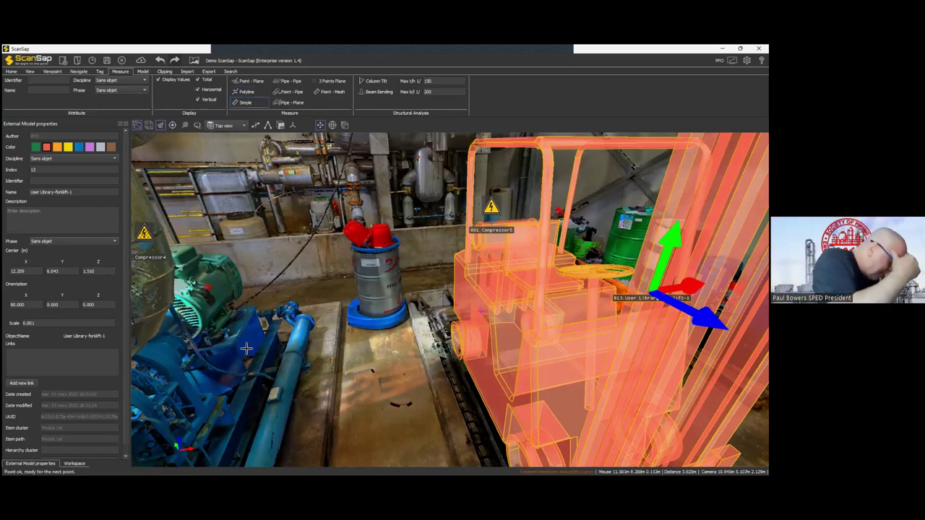
click(479, 309)
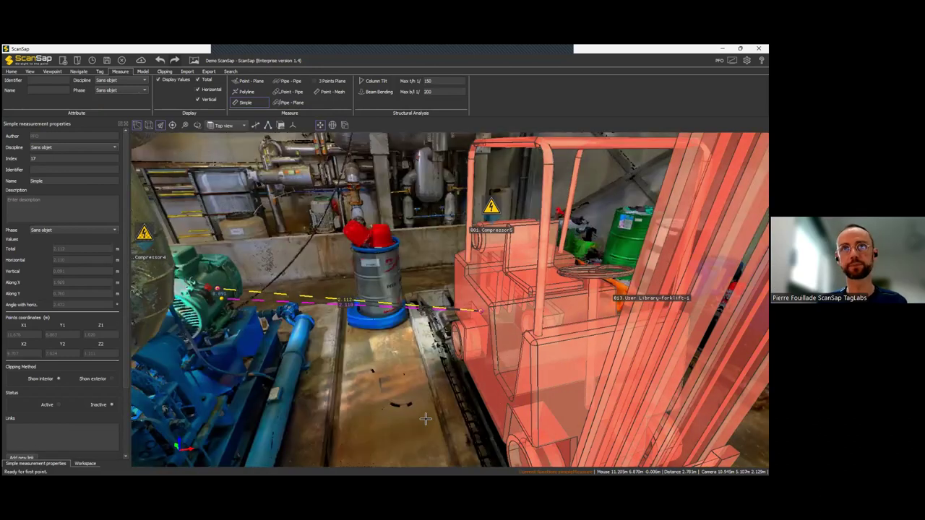
Step: Examine the forklift's position and clearance relative to the neighbouring compressors from a wider, elevated view
scroll(421, 409, down, 2)
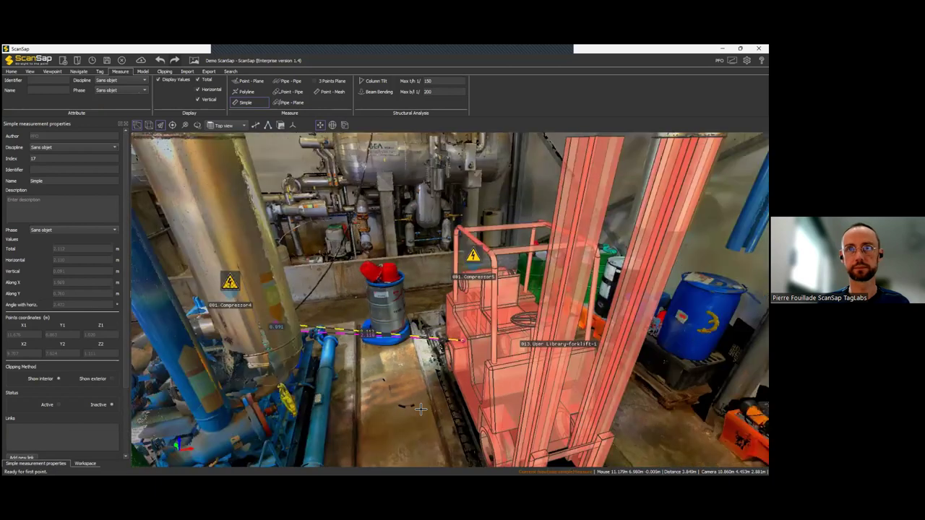
scroll(397, 390, down, 1)
scroll(436, 386, down, 1)
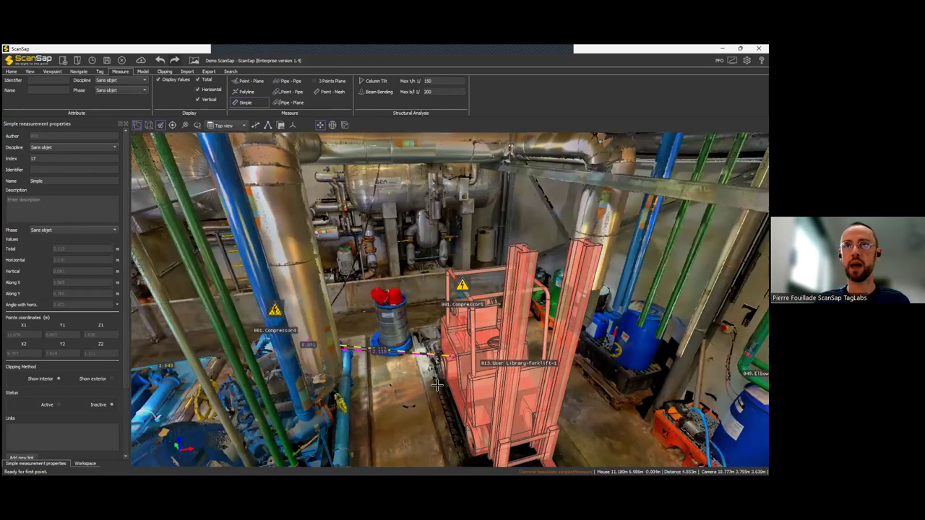
scroll(435, 372, down, 2)
drag(435, 372, 533, 345)
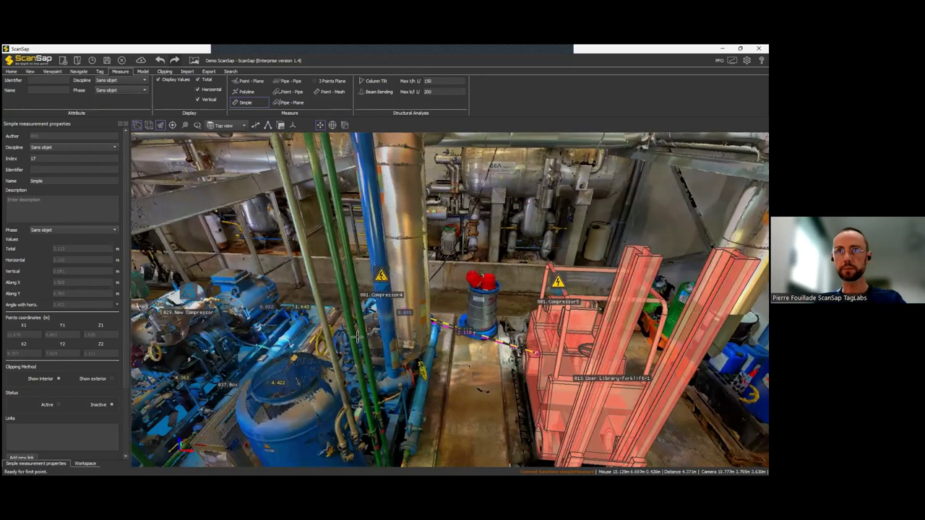
drag(357, 337, 431, 212)
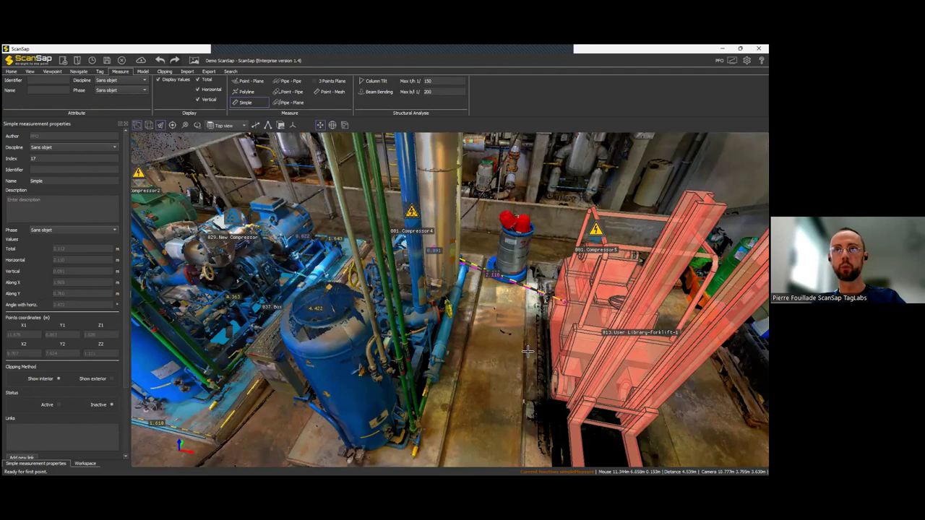
Step: Frame the forklift model beside the compressors and display the point cloud with transparency
drag(510, 356, 506, 357)
drag(481, 358, 524, 341)
key(Right)
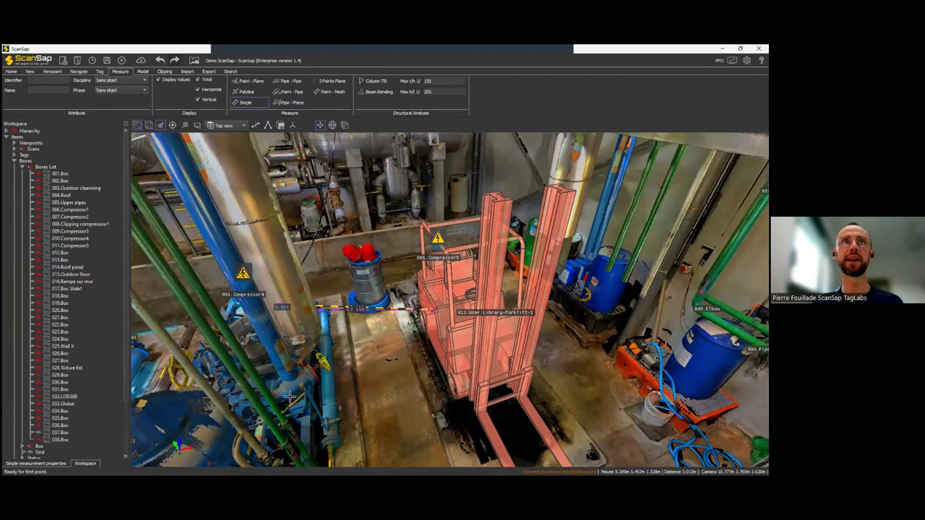
click(59, 73)
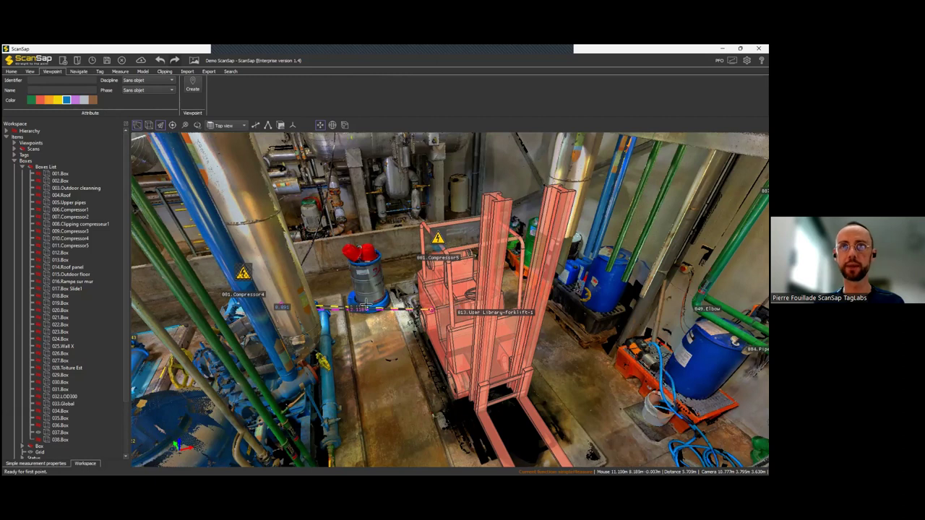
middle_drag(367, 347, 361, 364)
middle_drag(359, 314, 373, 363)
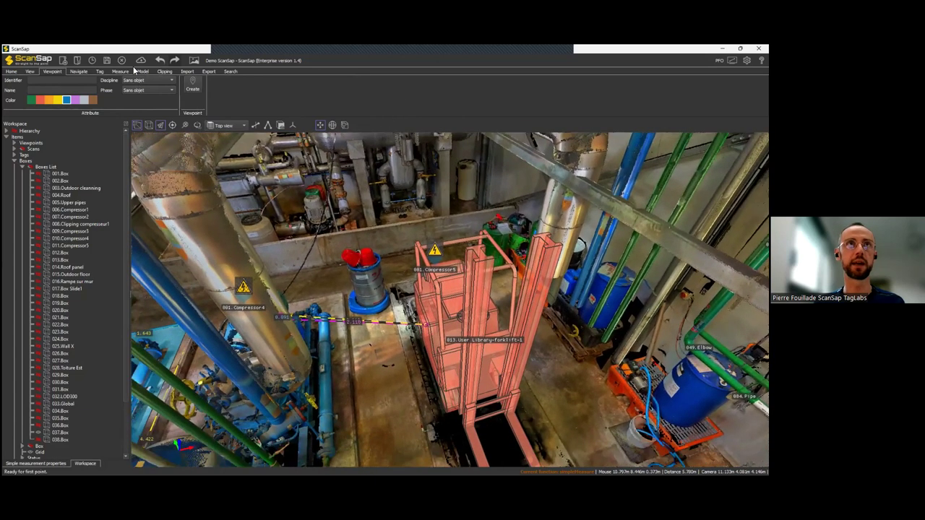
click(125, 72)
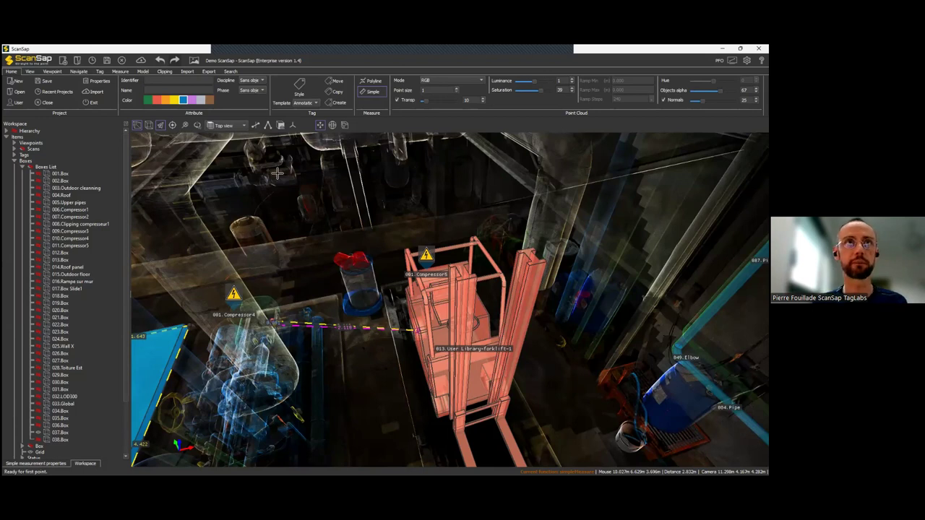
Step: Create a viewpoint from the current view and name it SPED forklift
click(52, 71)
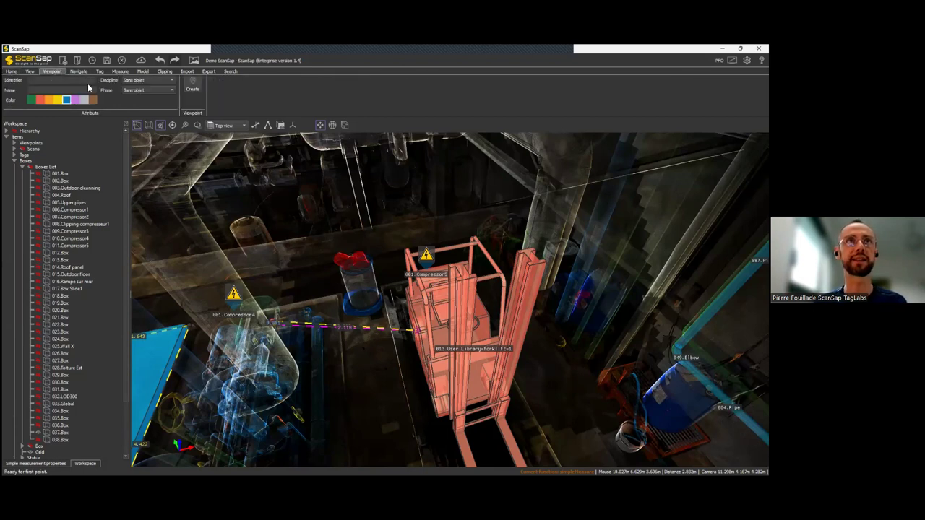
click(193, 87)
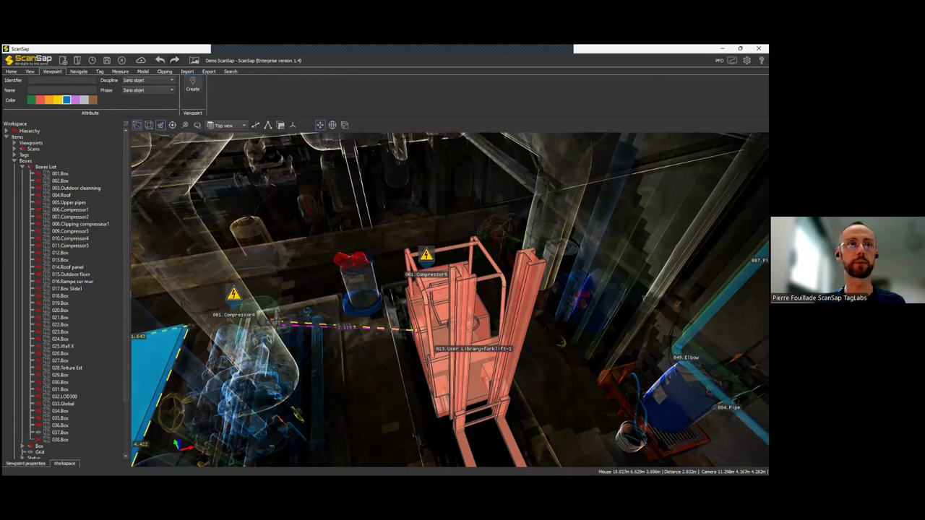
click(26, 463)
double_click(60, 192)
text(SPED forklift)
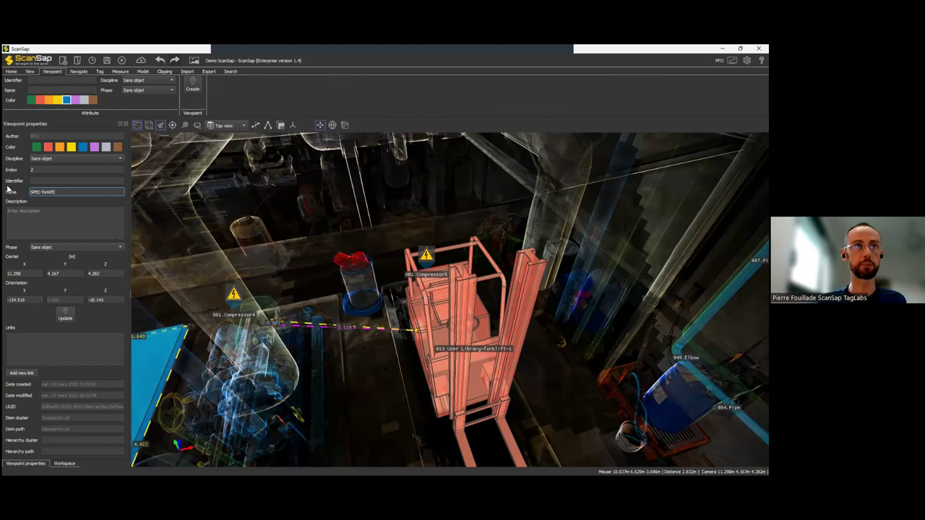
Step: Expand the viewpoints list and recall the start viewpoint followed by the SPED forklift viewpoint
click(65, 463)
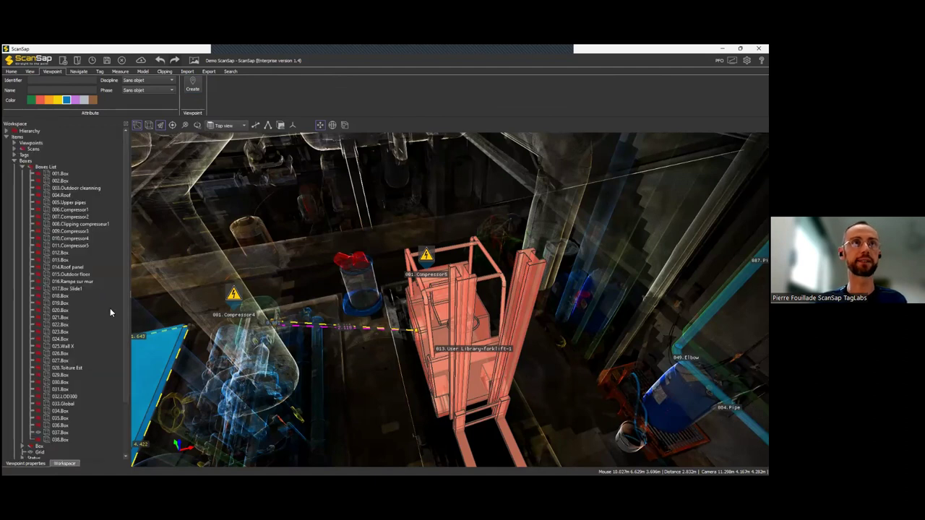
click(13, 142)
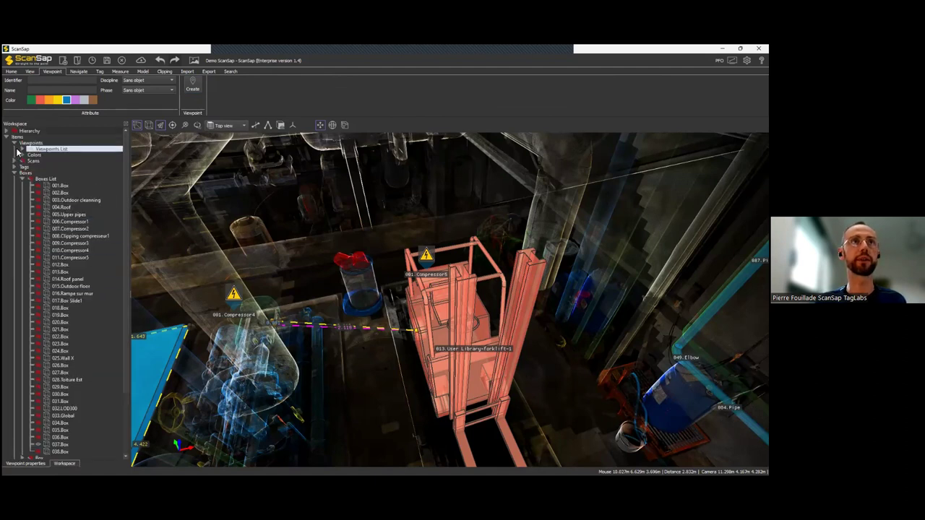
click(21, 149)
click(75, 163)
click(72, 161)
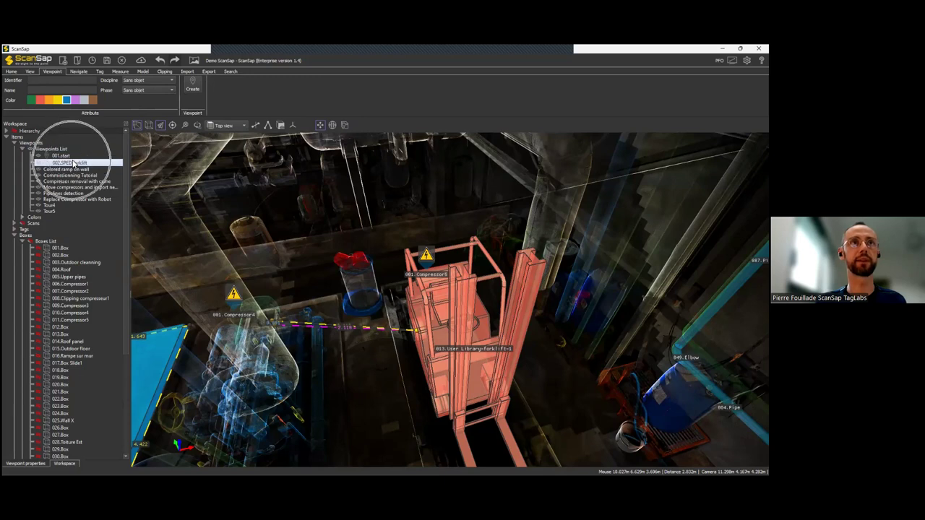
click(67, 157)
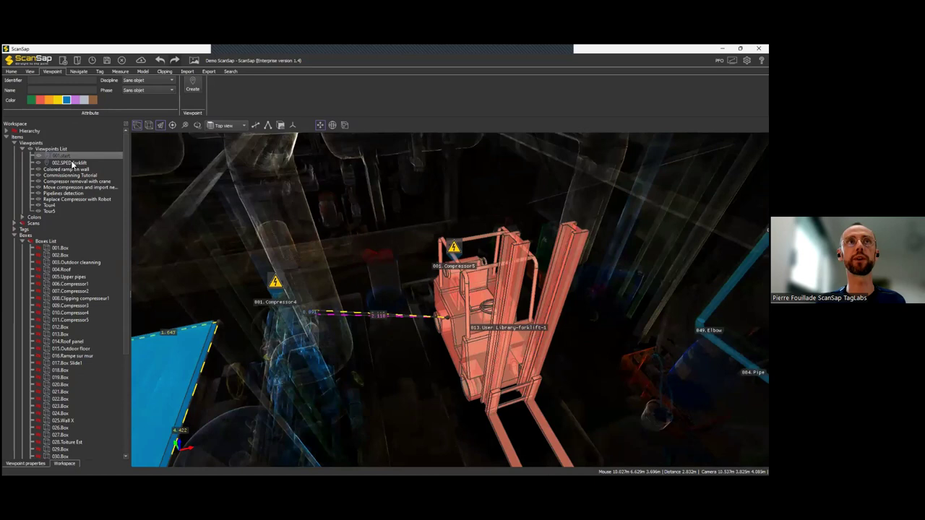
click(72, 163)
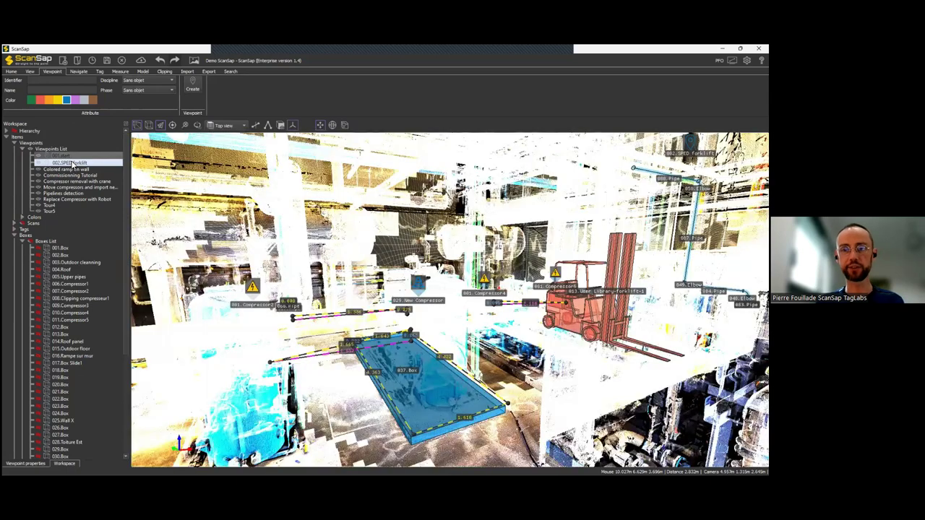
double_click(72, 164)
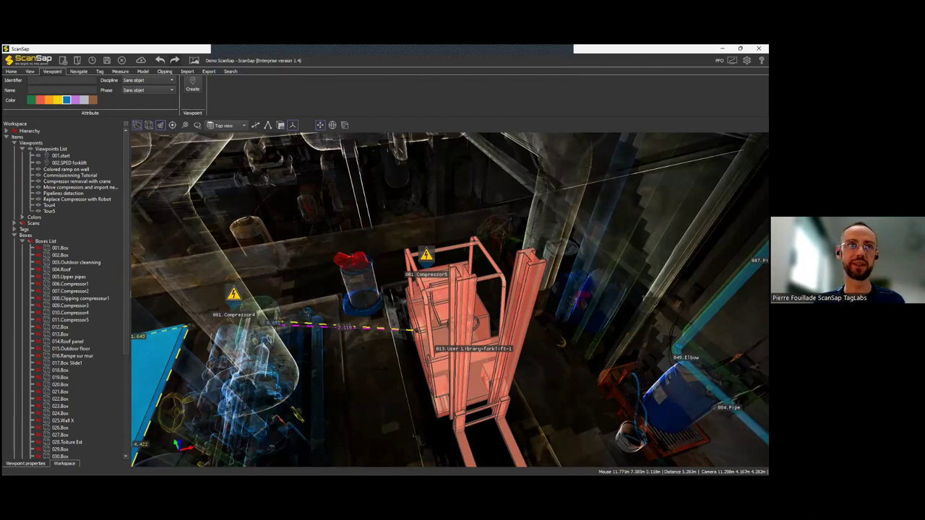
Step: Hide the imported model 013.User Library-forklift-1 from the models list
click(126, 458)
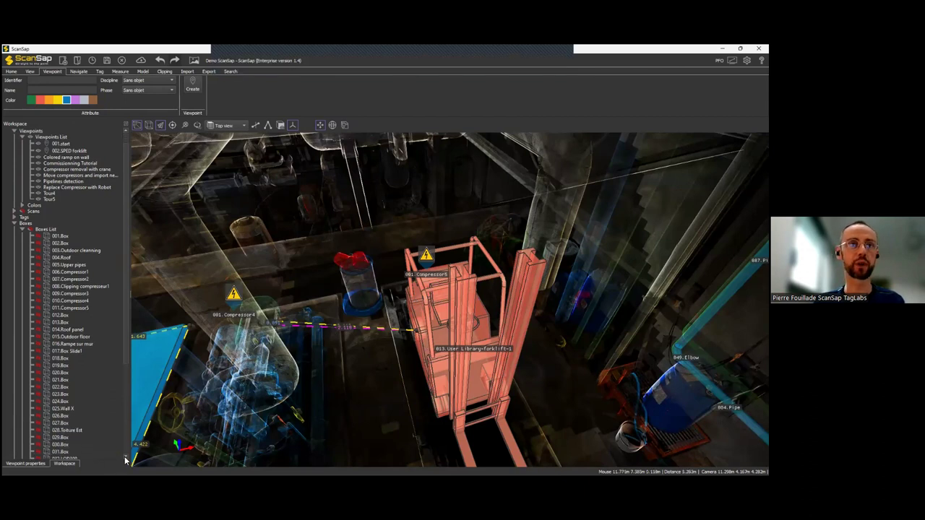
scroll(125, 458, down, 5)
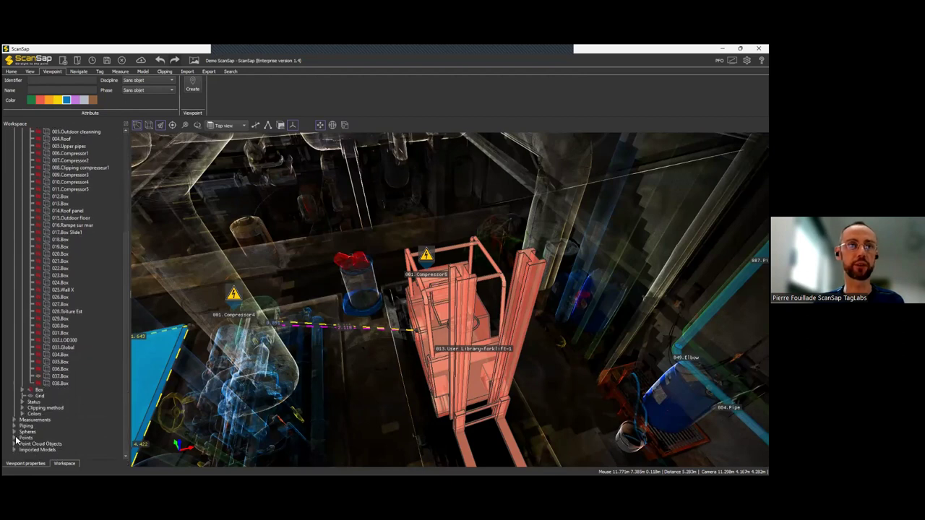
click(15, 444)
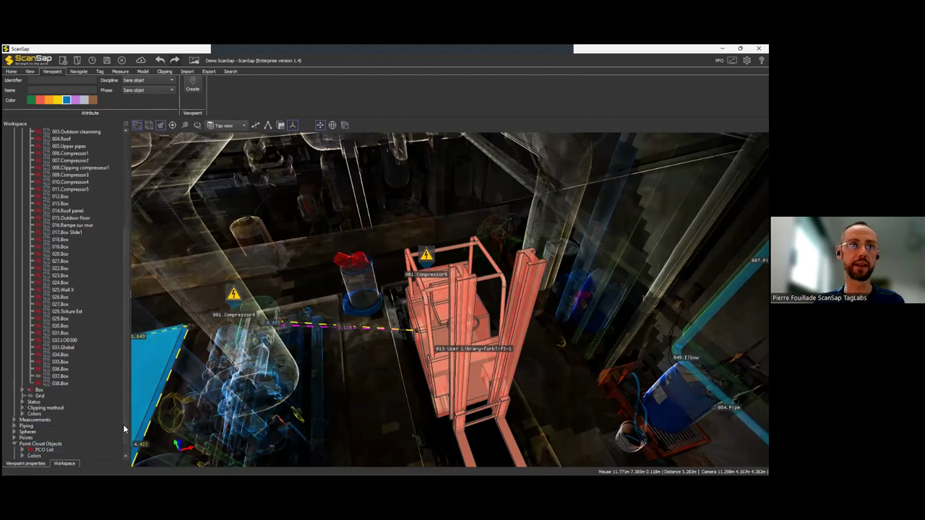
scroll(123, 429, down, 1)
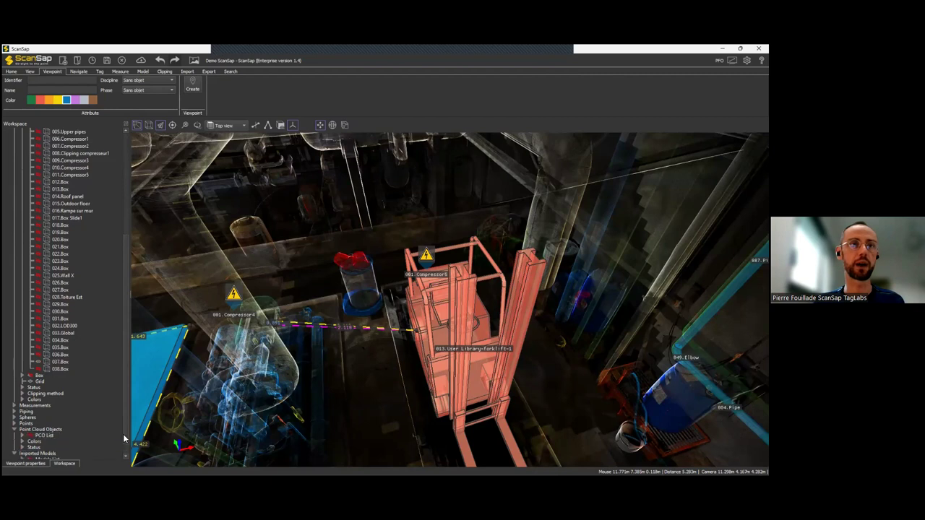
scroll(123, 438, down, 1)
click(38, 438)
click(29, 446)
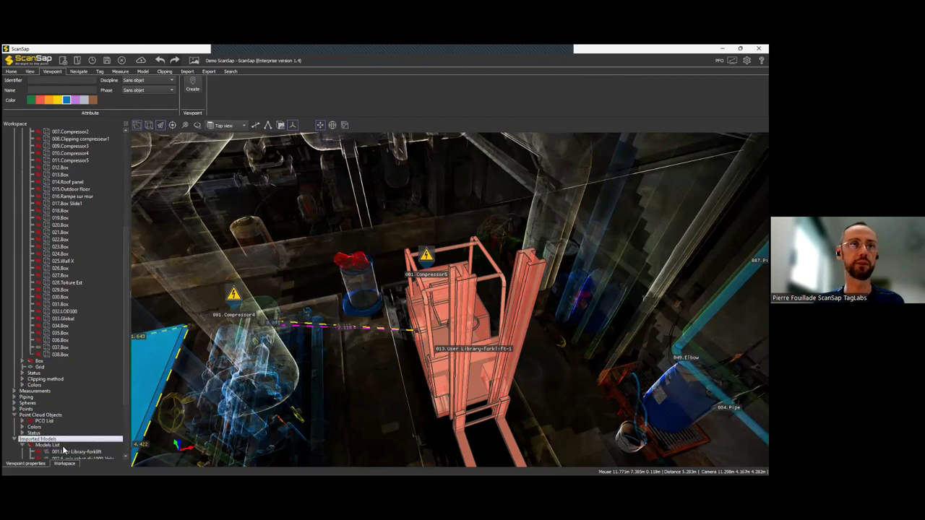
scroll(130, 438, down, 6)
click(38, 437)
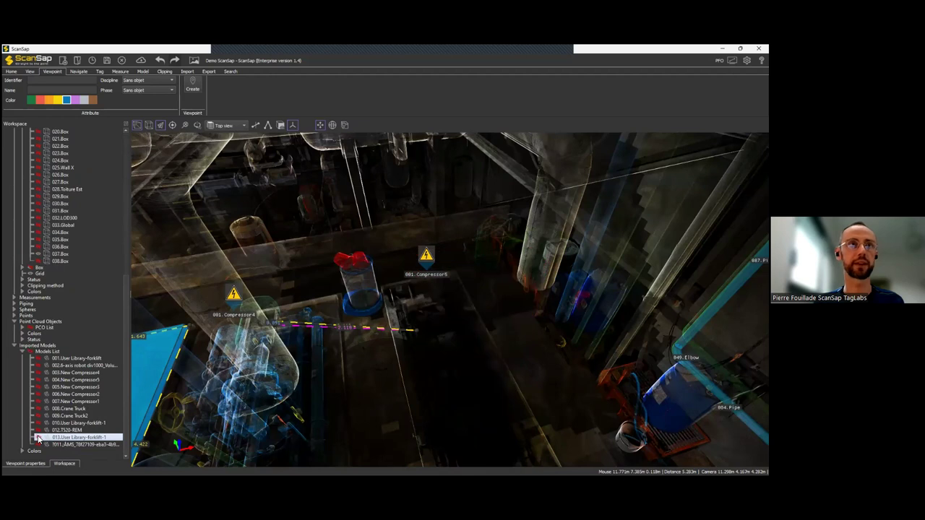
Step: Turn off the clipping of box 038 to restore the point cloud of Compressor5
scroll(123, 331, up, 13)
click(115, 262)
scroll(115, 260, down, 5)
click(60, 383)
click(60, 391)
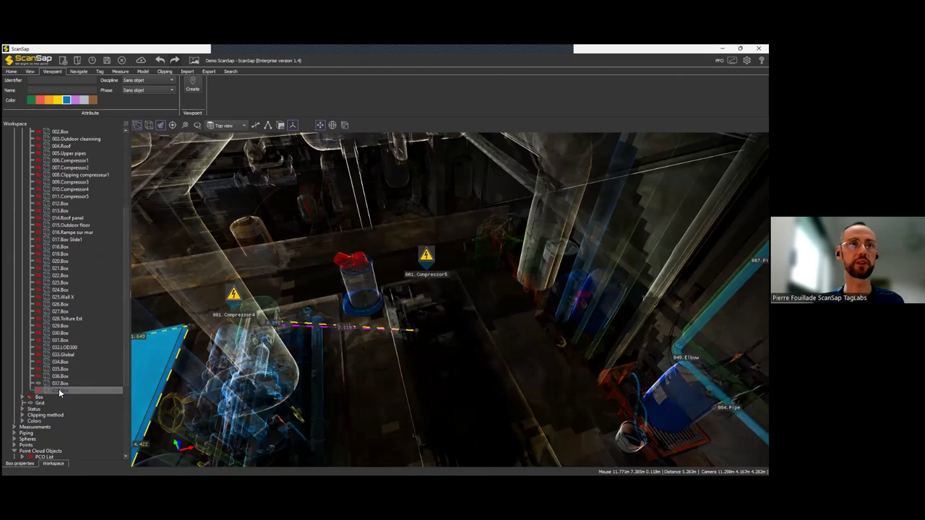
right_click(59, 393)
click(79, 424)
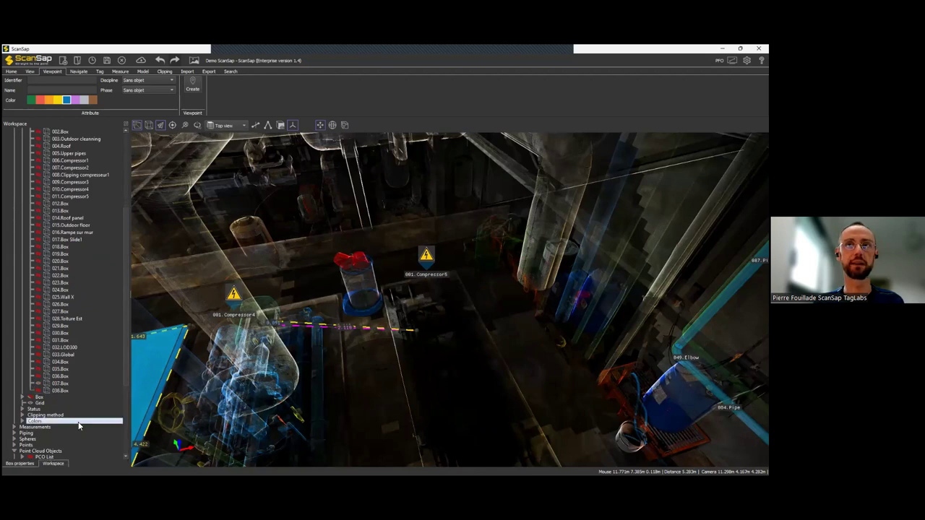
Step: Create another viewpoint from the same camera position and name it New SPED one
click(193, 86)
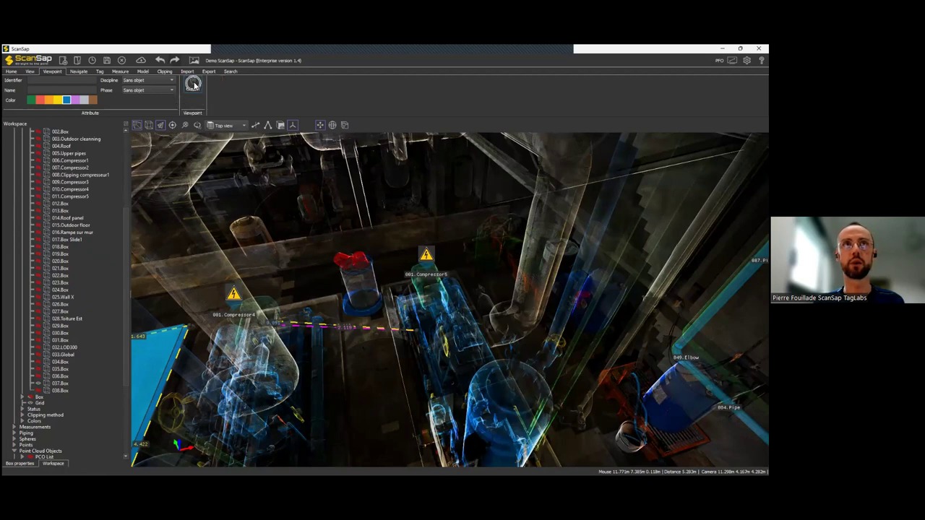
drag(124, 275, 126, 130)
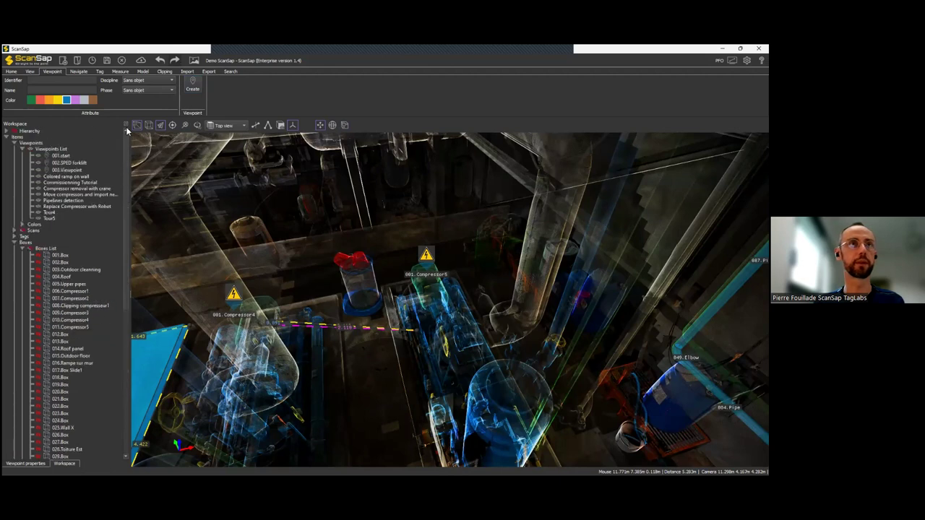
double_click(74, 172)
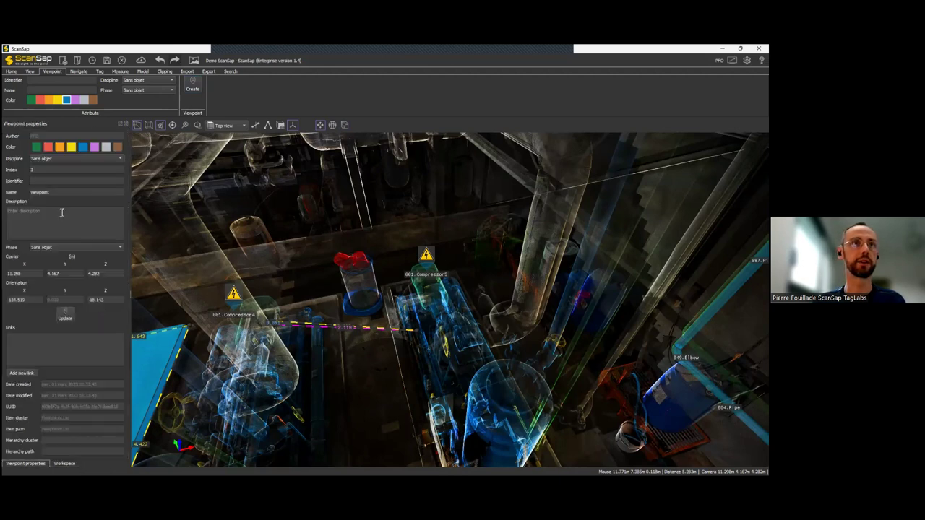
double_click(66, 190)
text(New SPED one)
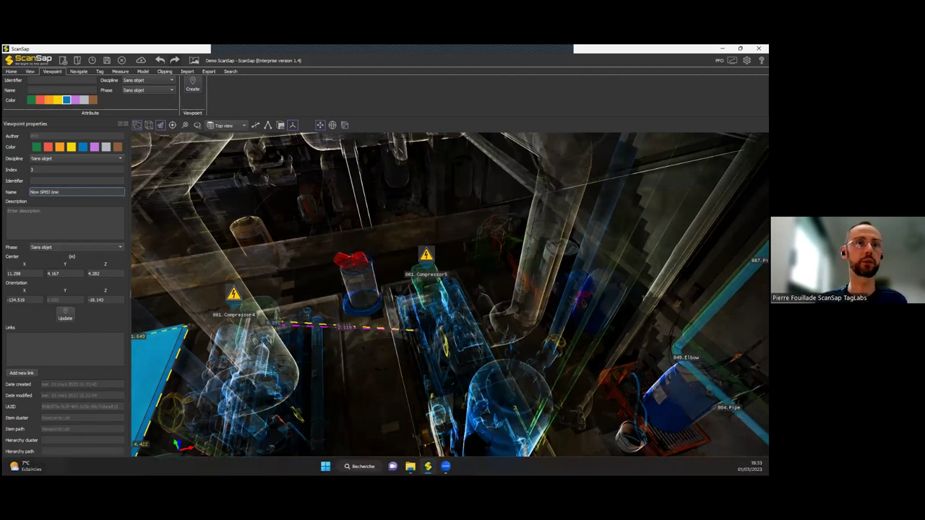
Step: Compare the SPED forklift and New SPED one viewpoints by recalling them in turn
click(63, 462)
click(71, 164)
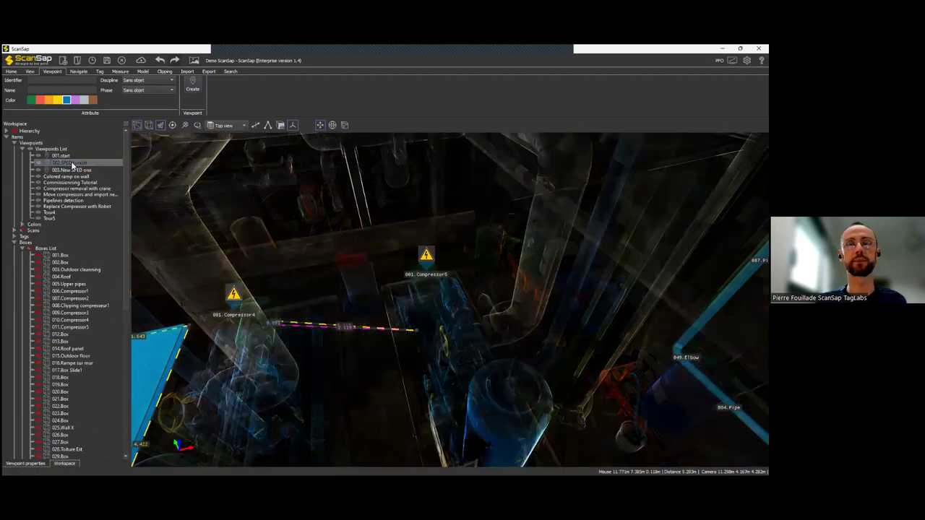
click(73, 170)
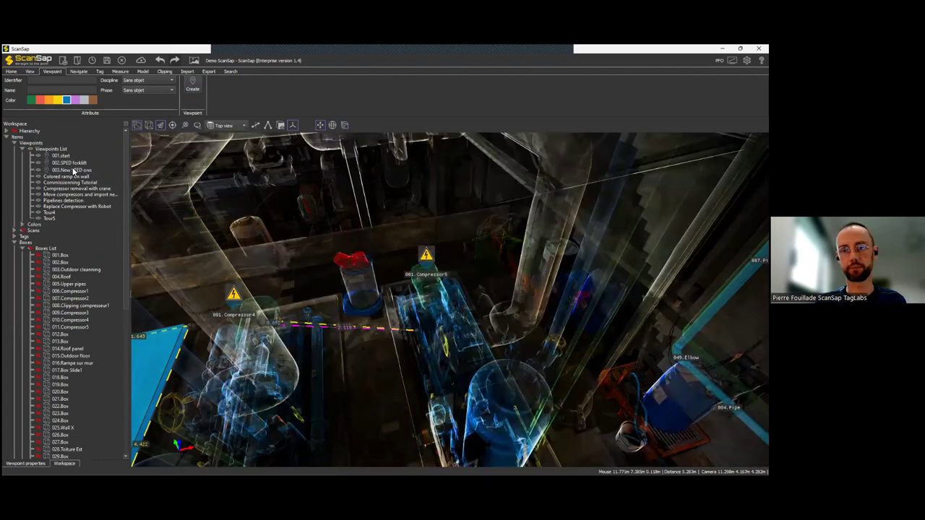
click(73, 171)
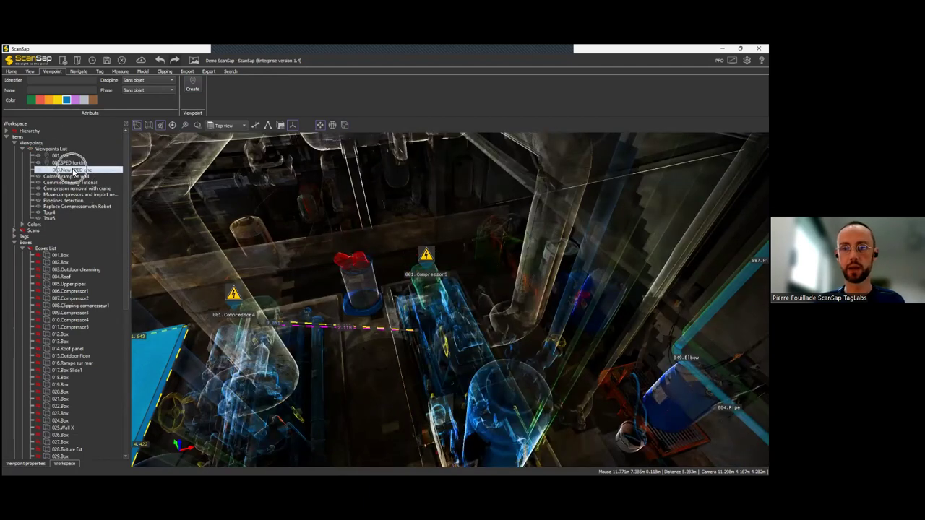
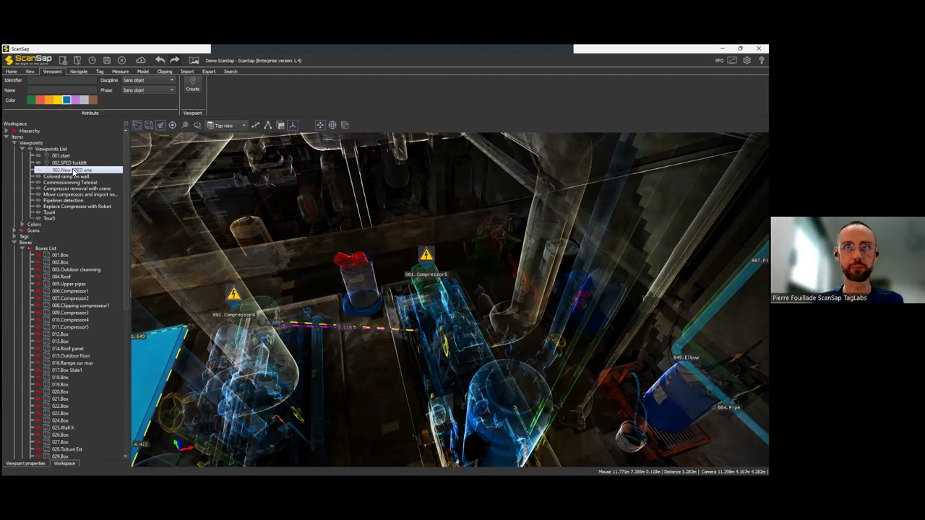
Step: Recall the start viewpoint and navigate past the large insulated tank up to the pipework under the roof
click(65, 156)
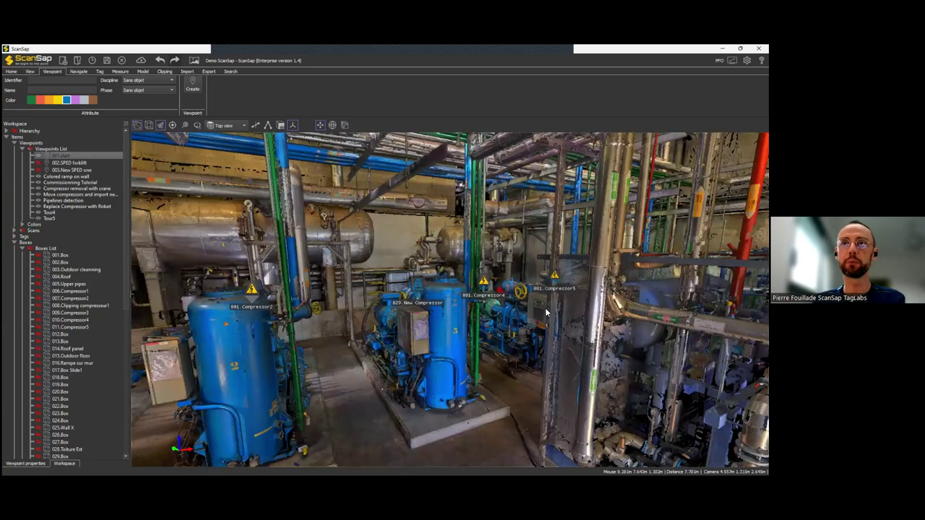
double_click(518, 324)
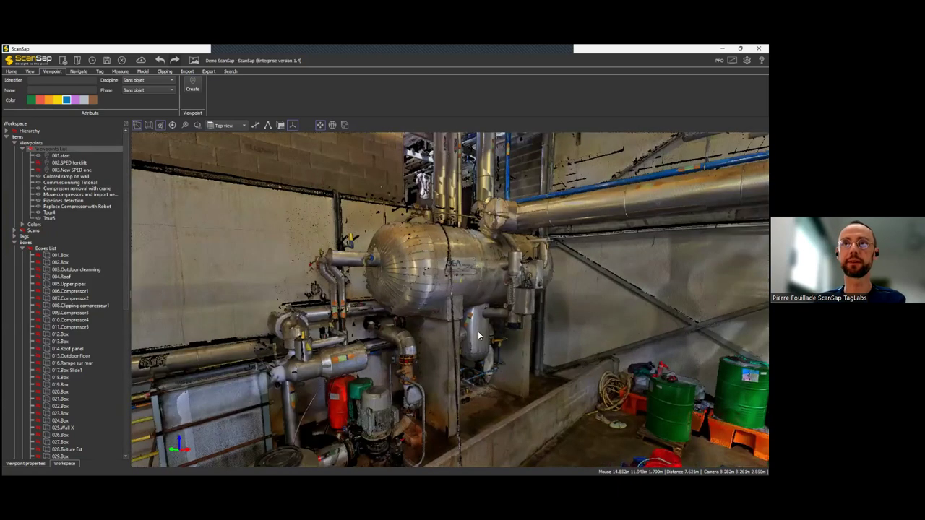
double_click(479, 342)
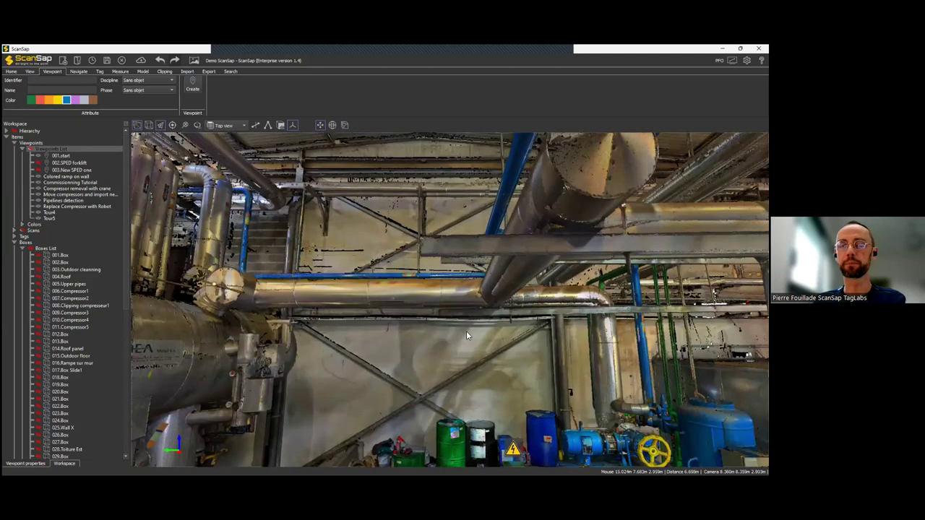
double_click(558, 337)
drag(590, 351, 421, 376)
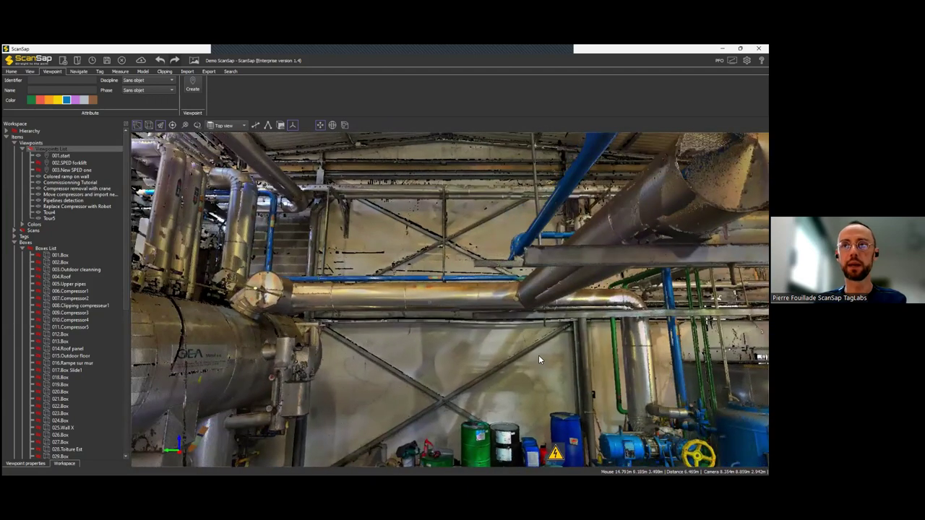
scroll(466, 340, up, 3)
drag(476, 343, 293, 347)
middle_drag(511, 348, 407, 325)
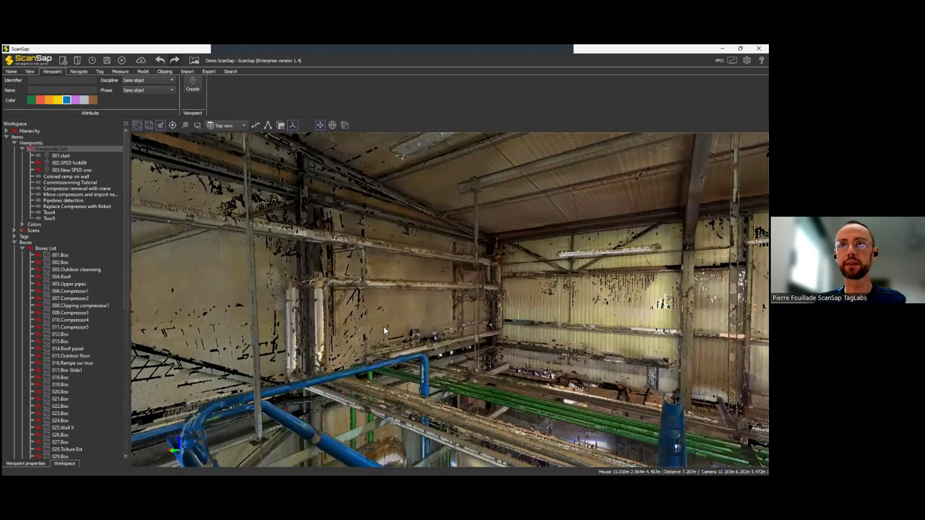
scroll(516, 338, up, 2)
Step: Navigate through the overhead pipework to the insulated pipe with the open flange beside the raised platform
double_click(481, 346)
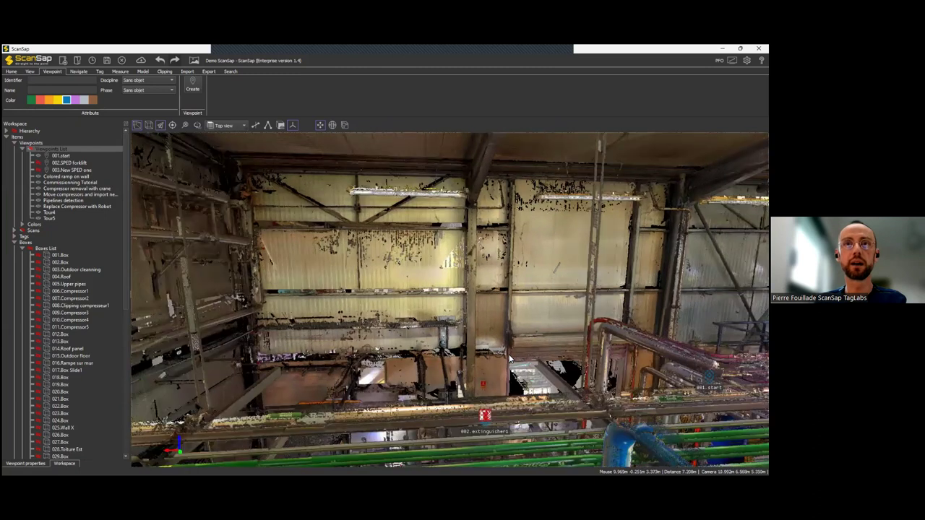
double_click(508, 359)
double_click(513, 356)
double_click(516, 349)
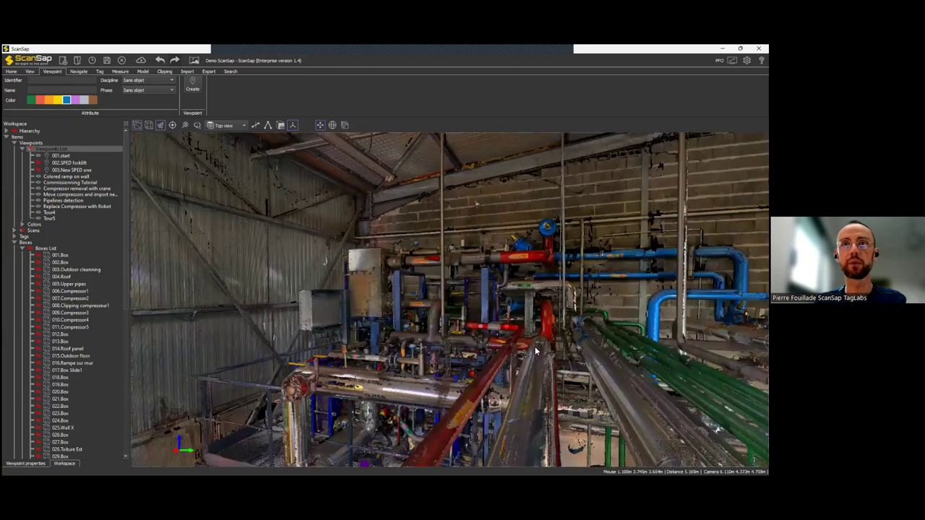
double_click(536, 350)
double_click(565, 342)
double_click(570, 328)
double_click(548, 349)
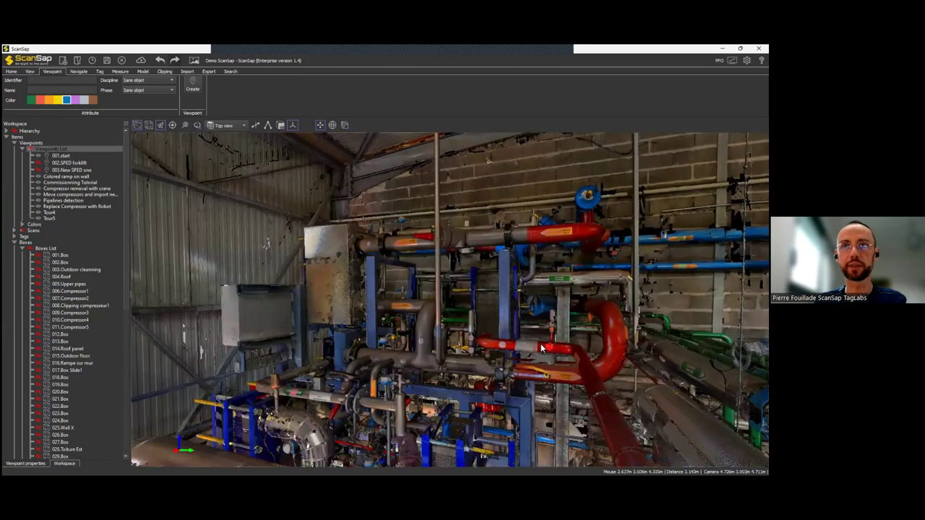
double_click(543, 334)
double_click(544, 303)
double_click(541, 286)
double_click(553, 302)
double_click(558, 340)
double_click(577, 359)
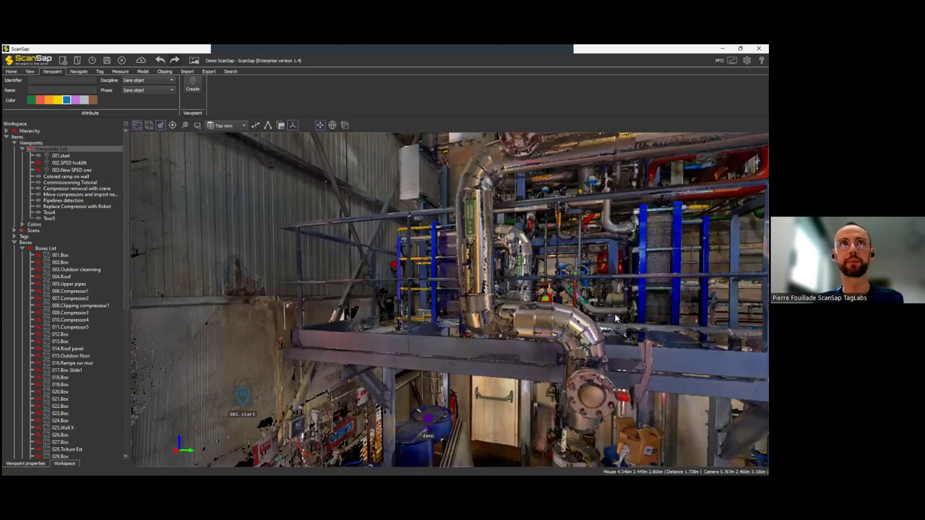
Step: Start a polyline measurement at the centre of the open flange and follow the insulated pipe up its vertical section
click(120, 71)
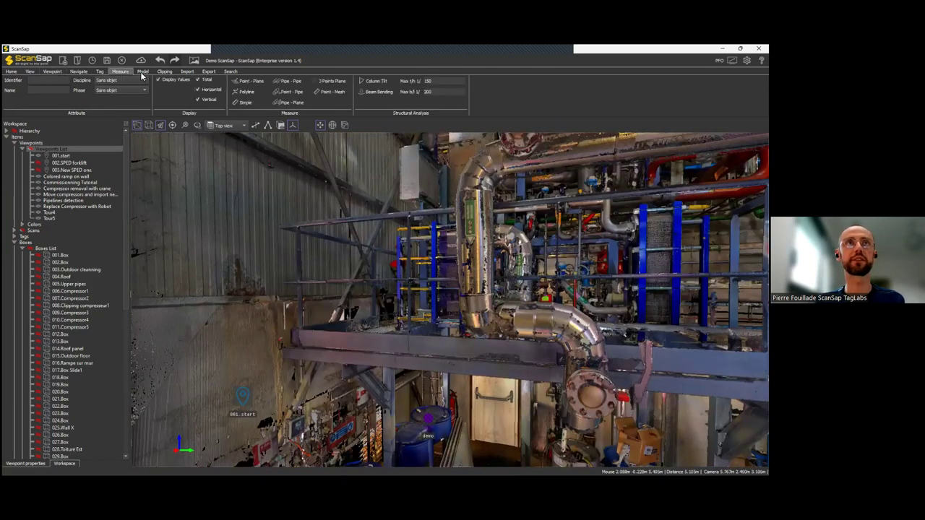
click(244, 92)
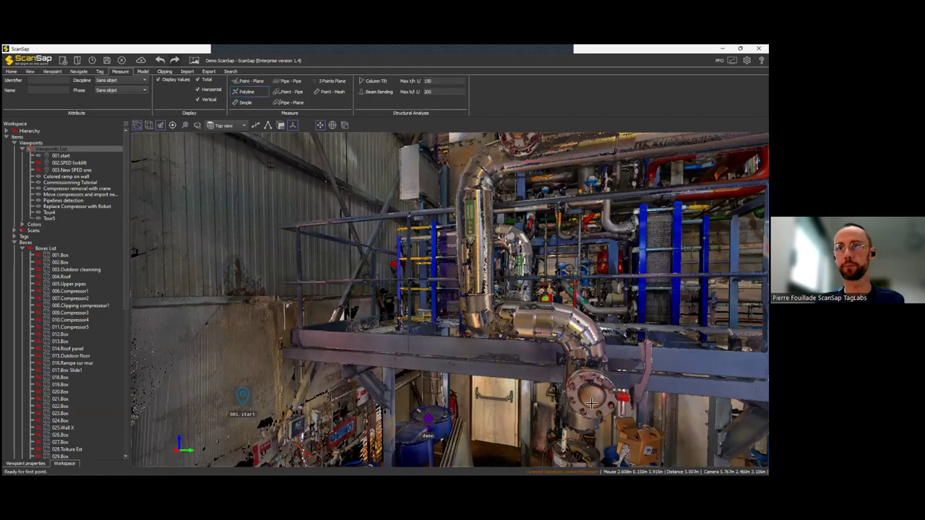
click(249, 92)
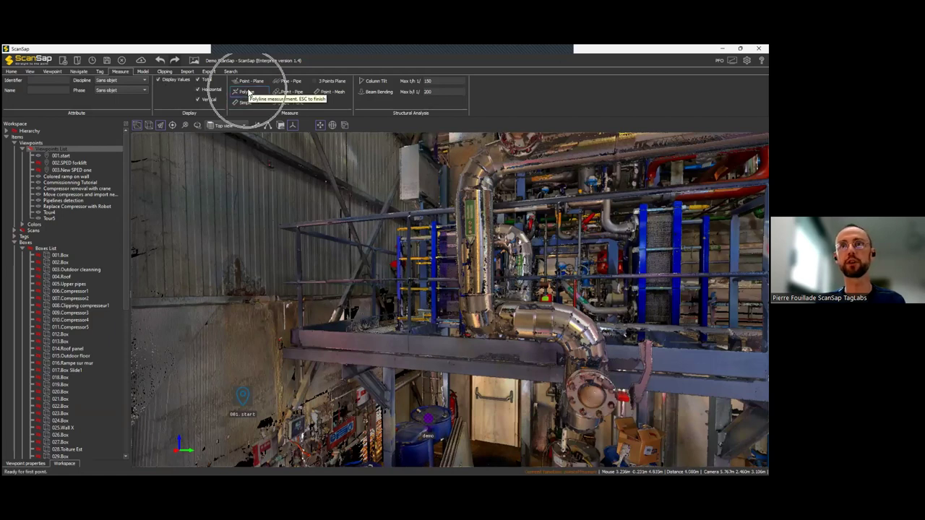
click(590, 398)
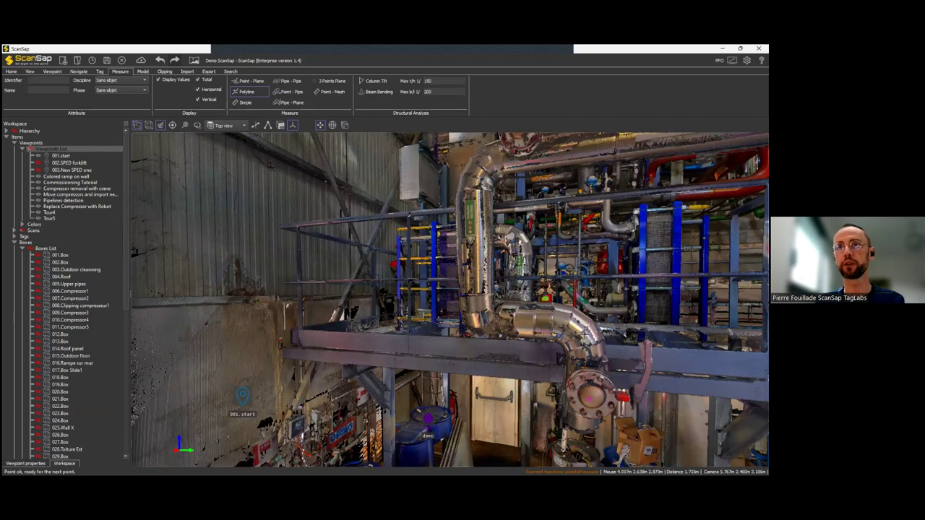
click(469, 295)
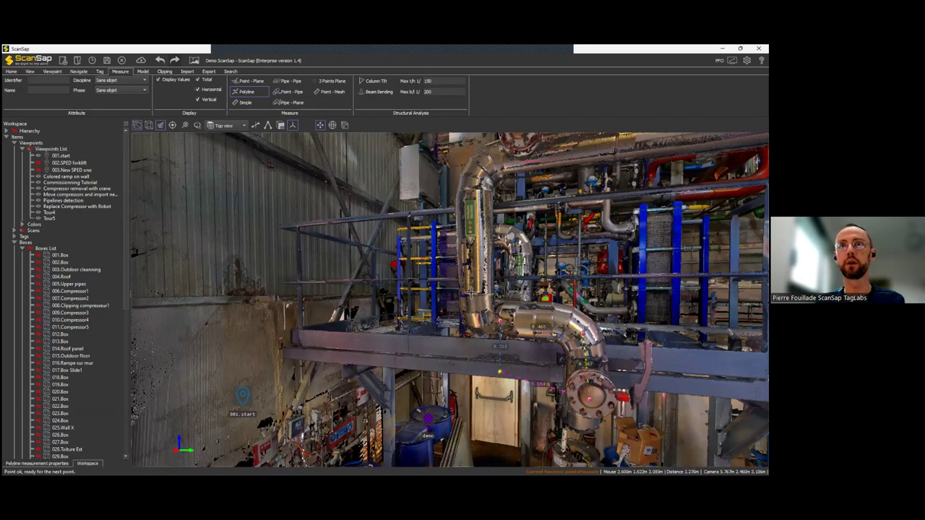
click(472, 180)
Step: Continue the polyline measurement along the insulated pipe to the overhead pipe rack
drag(467, 199, 600, 309)
drag(594, 465, 526, 464)
click(560, 333)
click(574, 324)
click(591, 307)
drag(610, 346, 473, 308)
scroll(474, 308, up, 3)
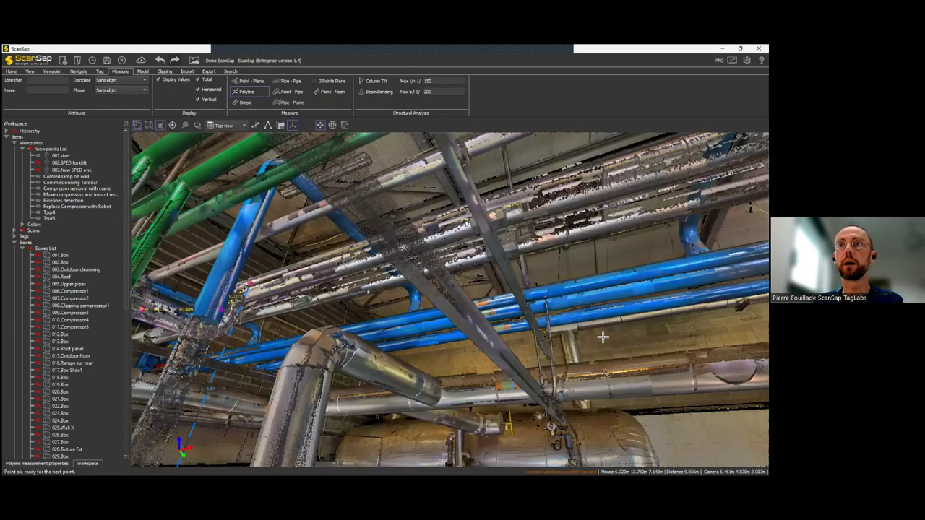
Step: Extend the polyline measurement along the overhead pipe rack and up the riser at the far wall
drag(605, 337, 433, 219)
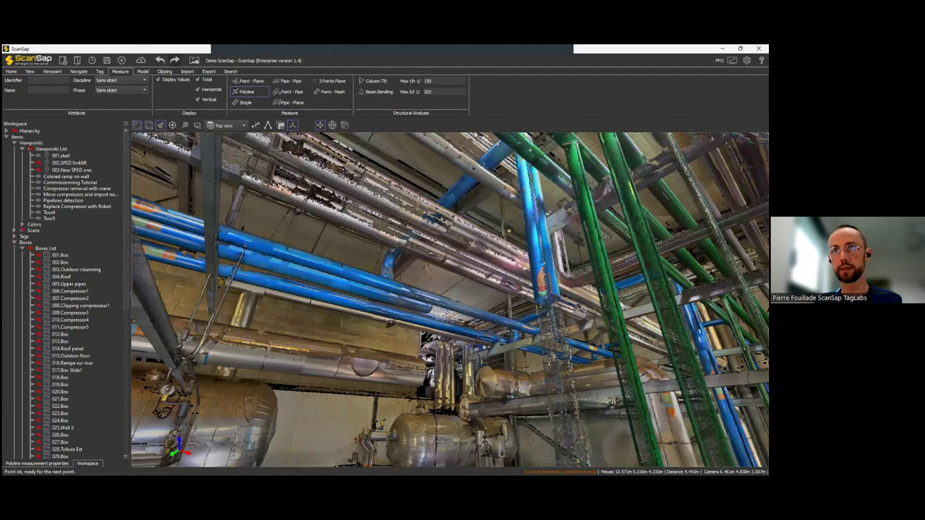
middle_drag(616, 334, 546, 338)
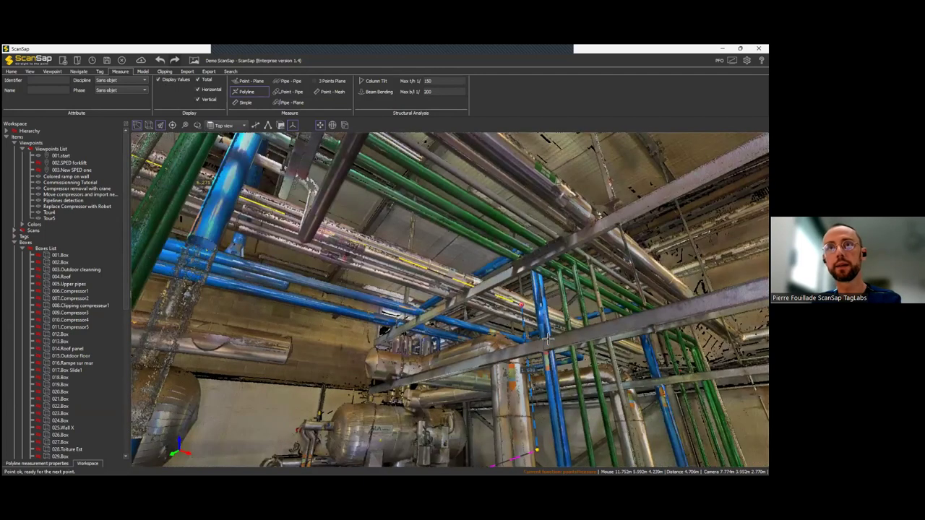
drag(533, 336, 487, 326)
scroll(501, 299, up, 3)
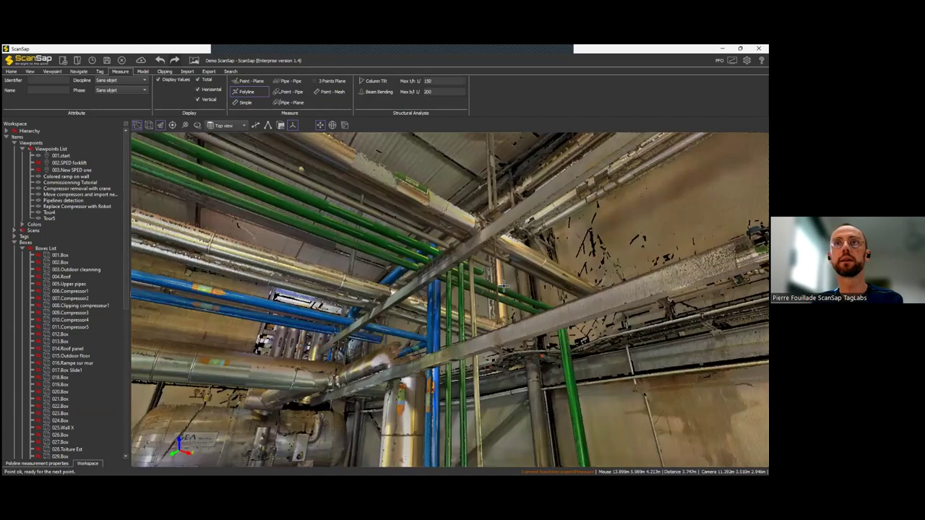
middle_drag(573, 256, 556, 276)
middle_drag(623, 282, 624, 338)
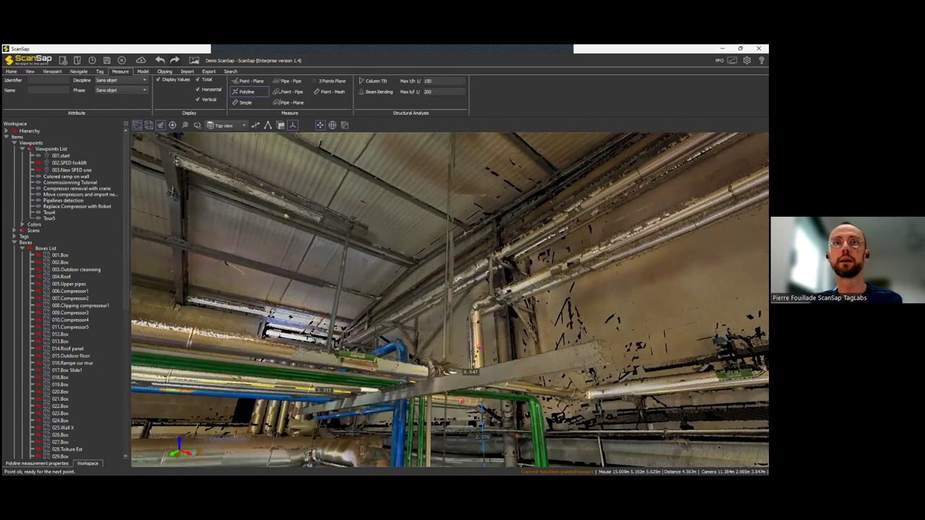
Step: Finish the polyline measurement along the wall-mounted pipe up to the bend in the corner below the roof
middle_drag(553, 278, 522, 309)
click(522, 310)
drag(611, 314, 446, 455)
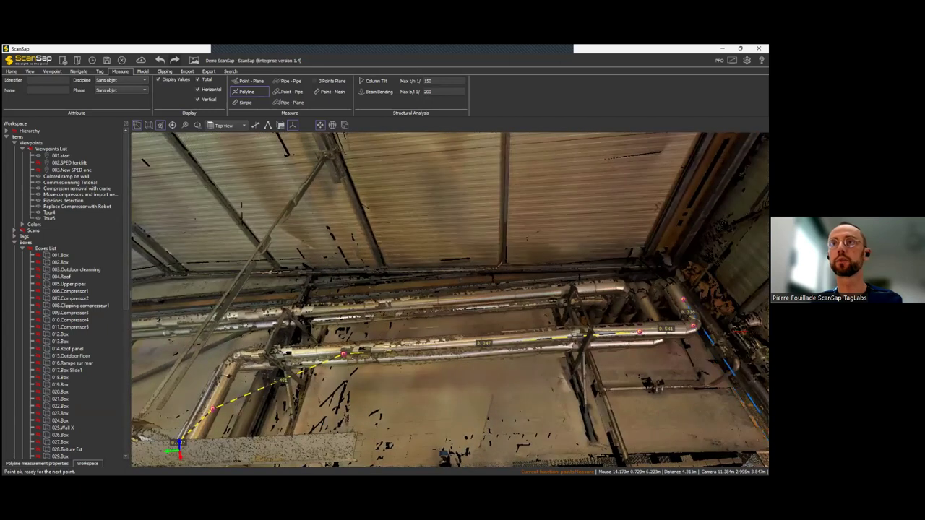
middle_drag(211, 335, 310, 315)
drag(310, 316, 434, 420)
Step: Review the whole polyline route across the plant, switching the point cloud to the transparent X-ray display
drag(407, 447, 429, 307)
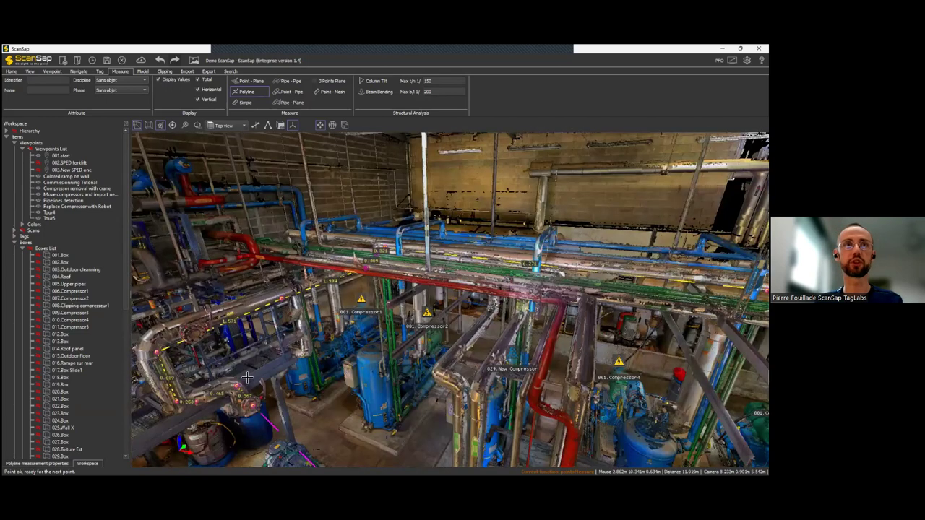
drag(248, 377, 374, 362)
key(x)
drag(261, 383, 373, 290)
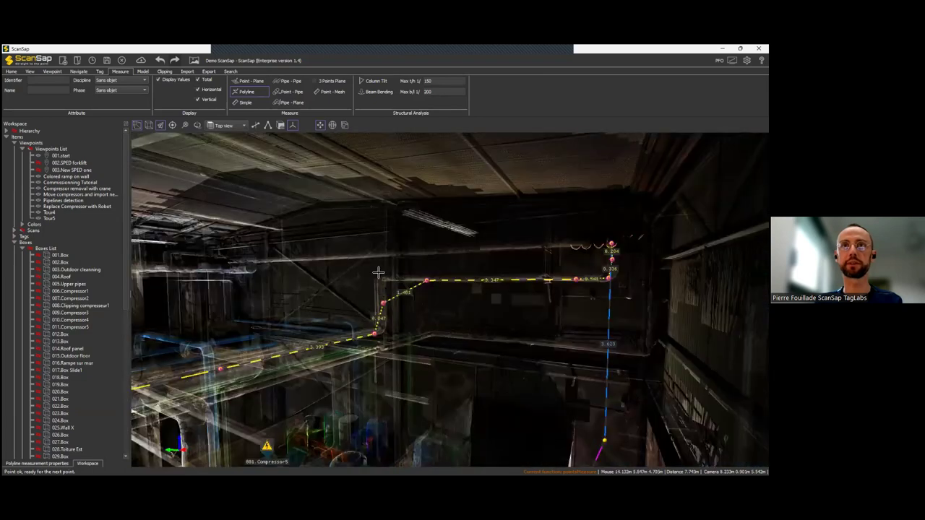
drag(310, 332, 410, 314)
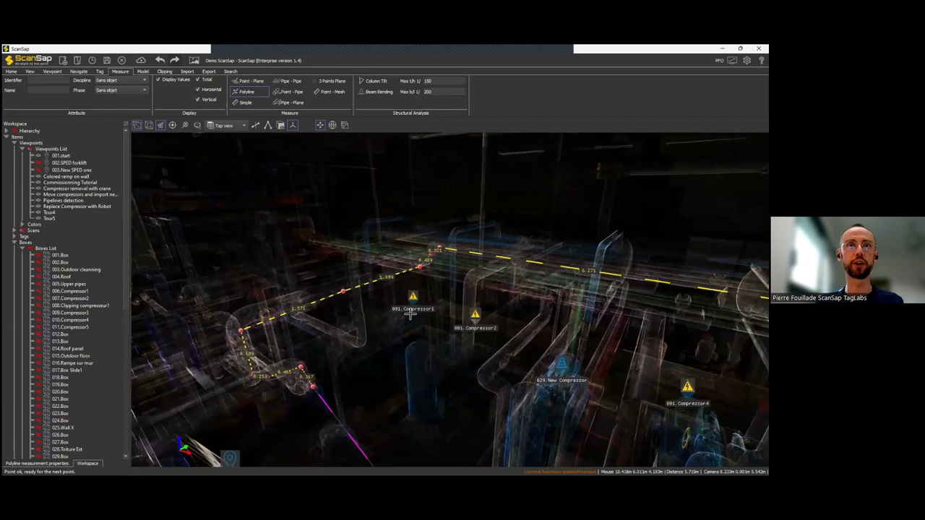
Step: Rename polyline measurement 016 as SPED in its properties and return to the workspace tree
scroll(126, 304, down, 9)
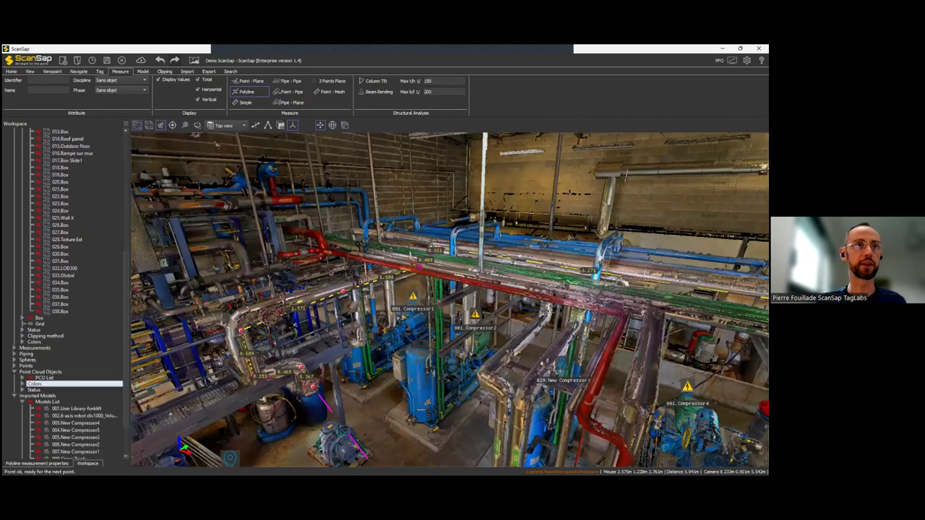
double_click(22, 349)
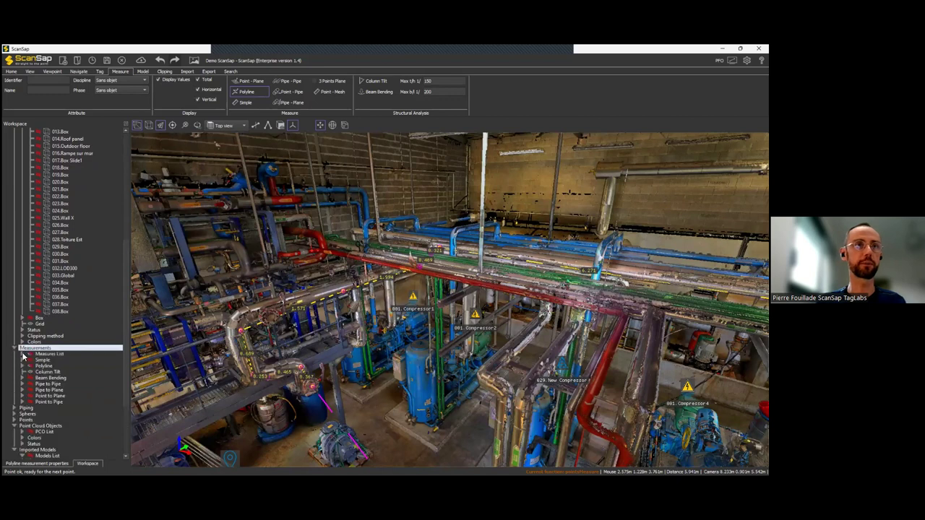
click(22, 366)
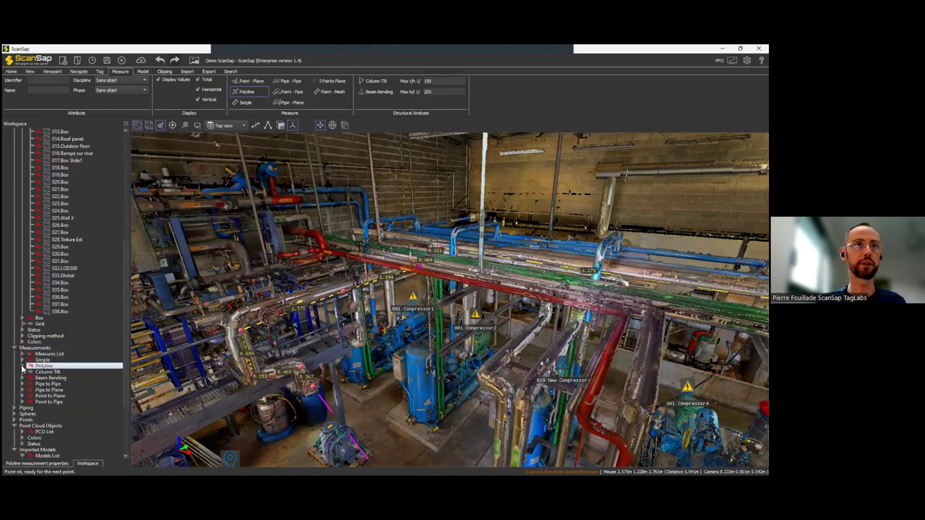
drag(125, 338, 126, 428)
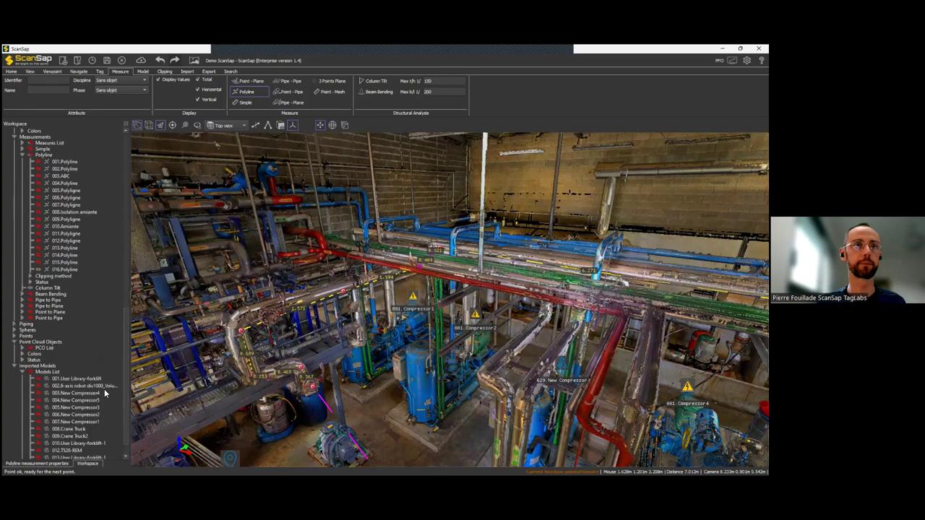
scroll(105, 392, down, 1)
click(66, 259)
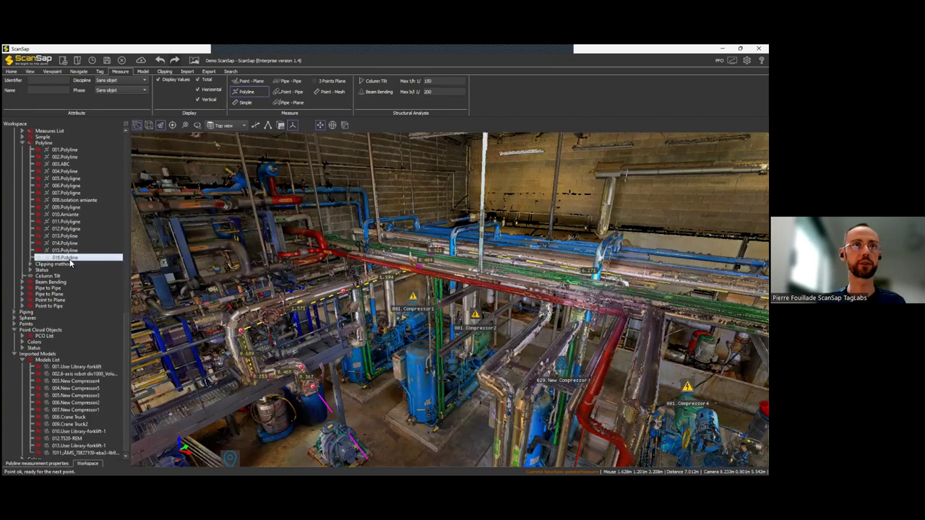
click(36, 463)
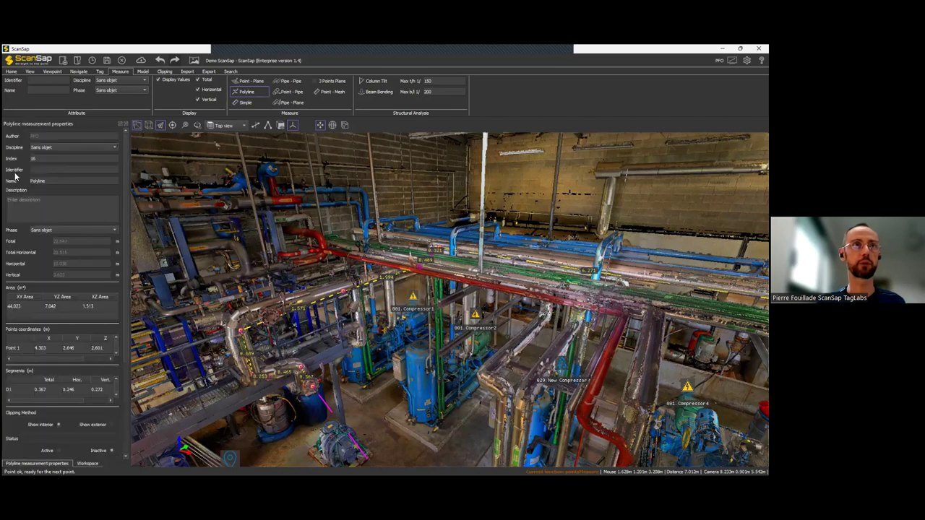
click(17, 181)
text(SPED)
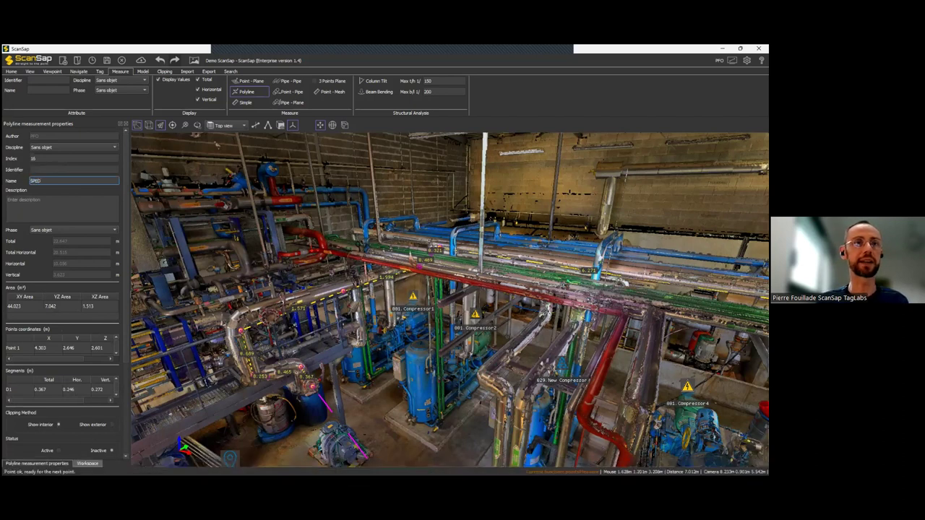
click(87, 463)
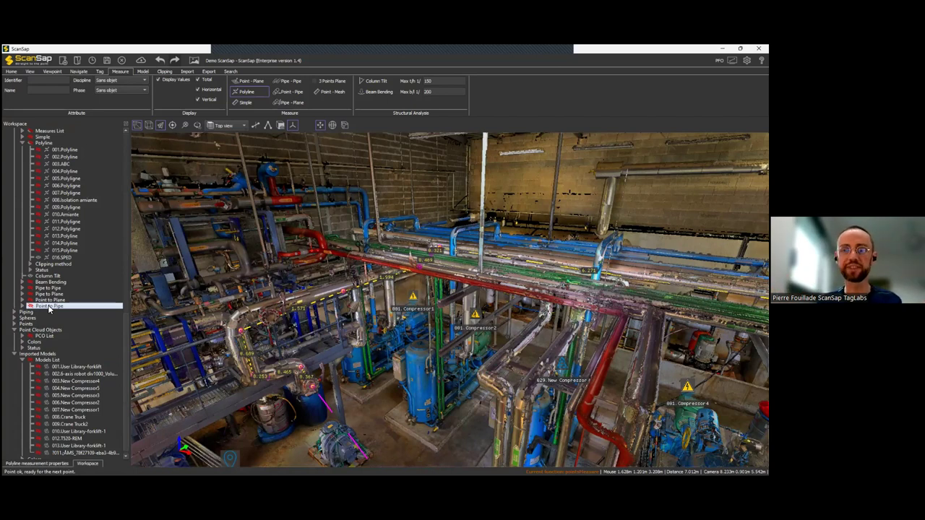
right_click(49, 306)
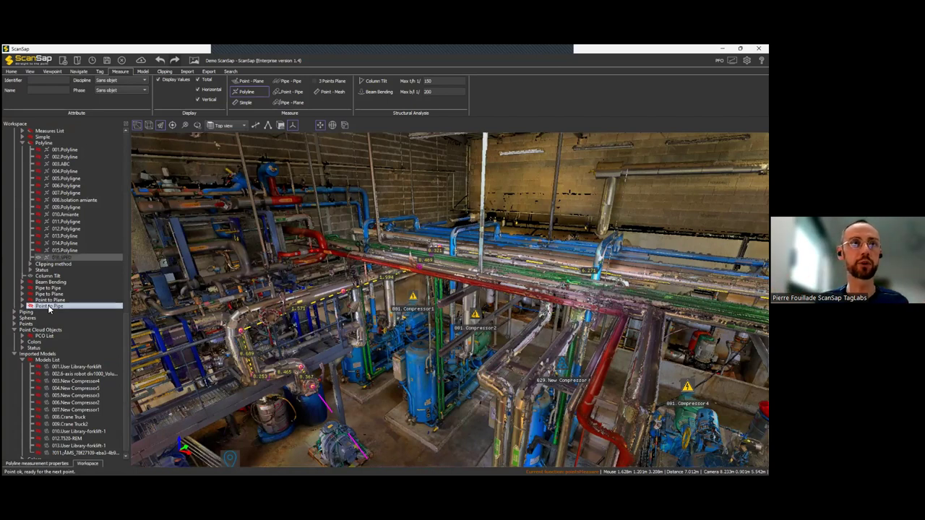
click(41, 304)
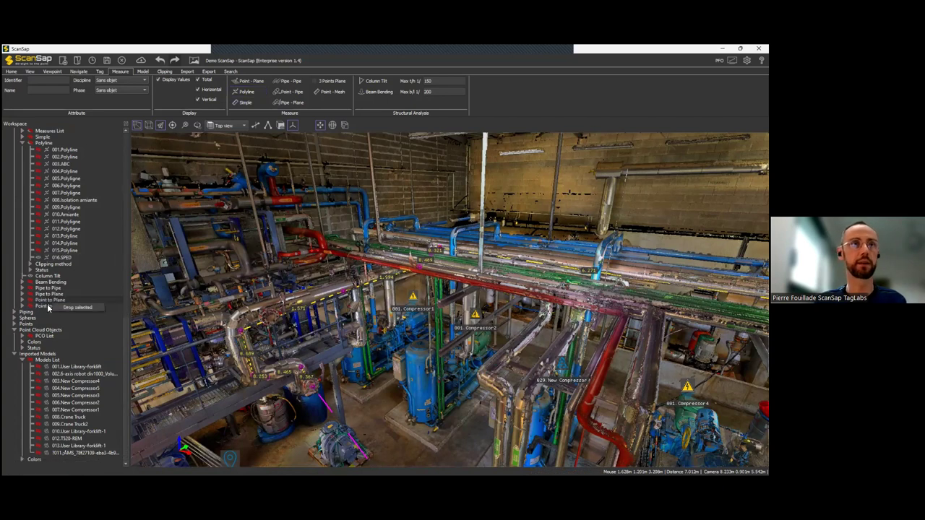
right_click(47, 308)
click(46, 307)
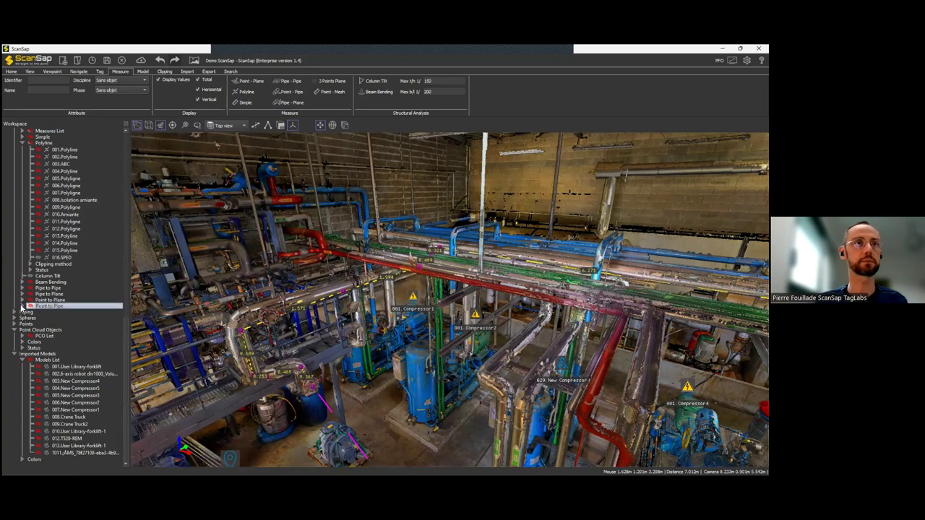
click(51, 288)
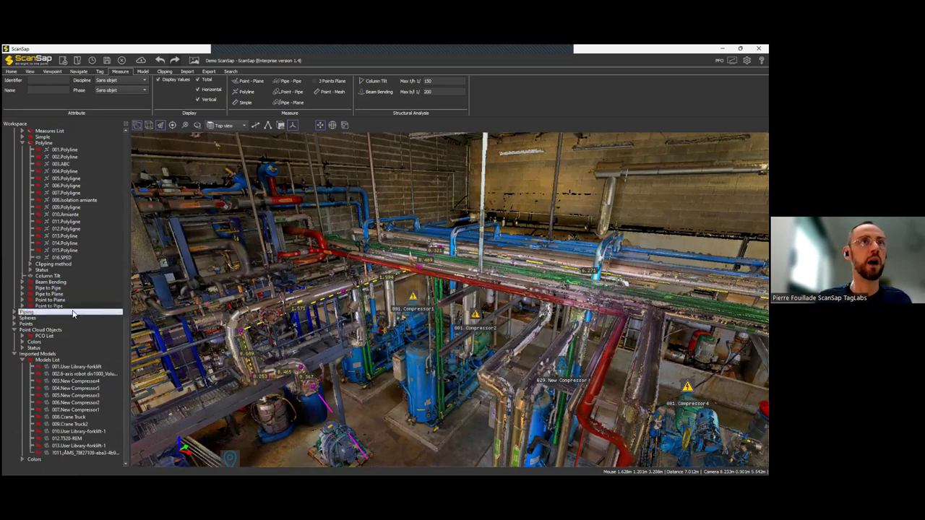
Step: Activate point cloud clipping for polyline 016.SPED with the exterior shown, cutting out the points around the measured route
click(78, 259)
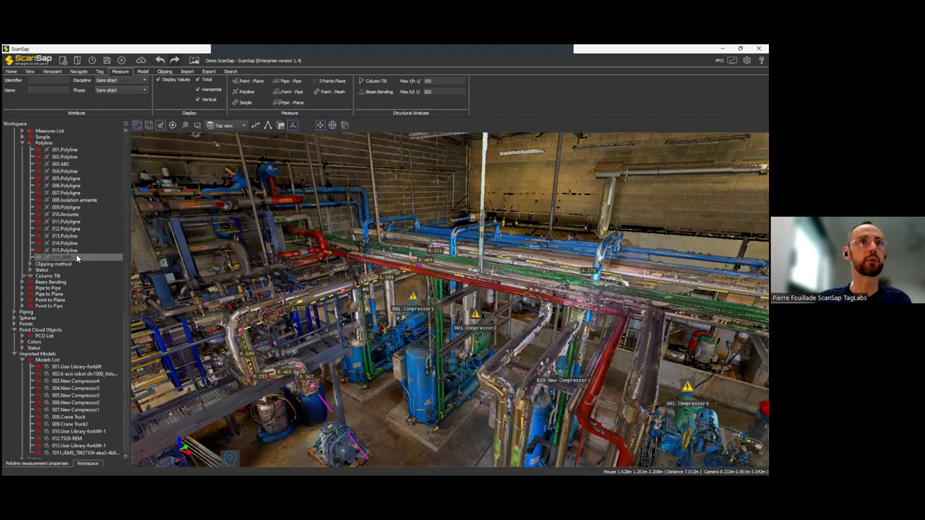
right_click(78, 259)
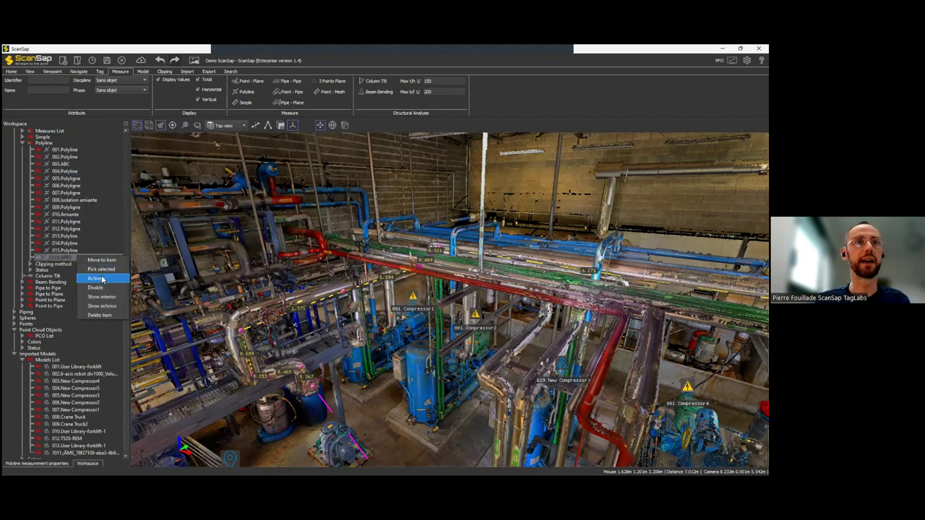
click(105, 297)
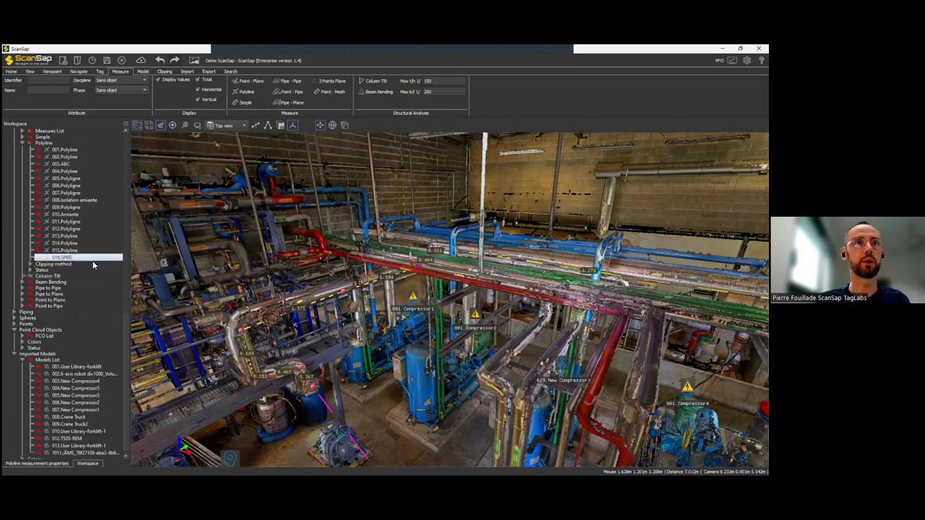
right_click(93, 258)
click(115, 293)
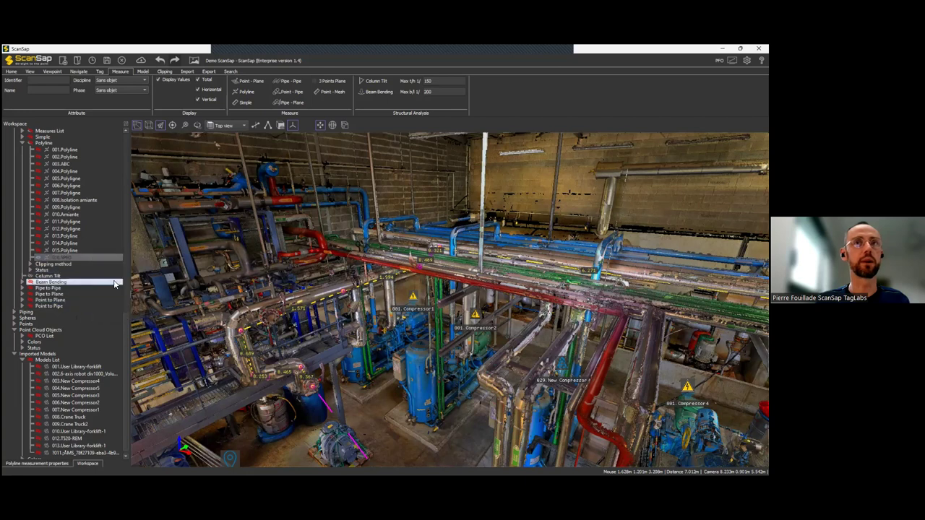
Step: Set the clipping of polyline 016.SPED to show the interior, isolating the measured pipe route in the point cloud
click(101, 259)
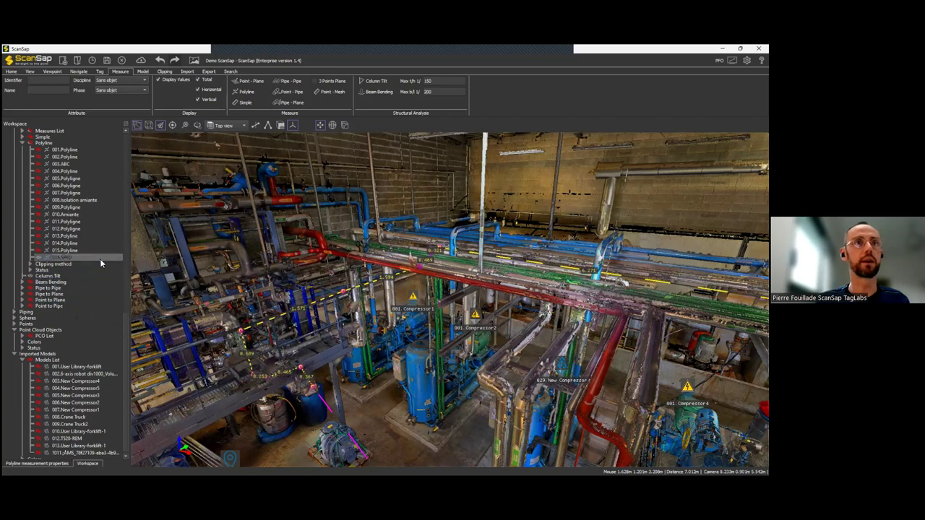
right_click(102, 258)
click(125, 311)
drag(520, 320, 411, 325)
scroll(497, 324, down, 3)
key(Right)
scroll(410, 338, down, 3)
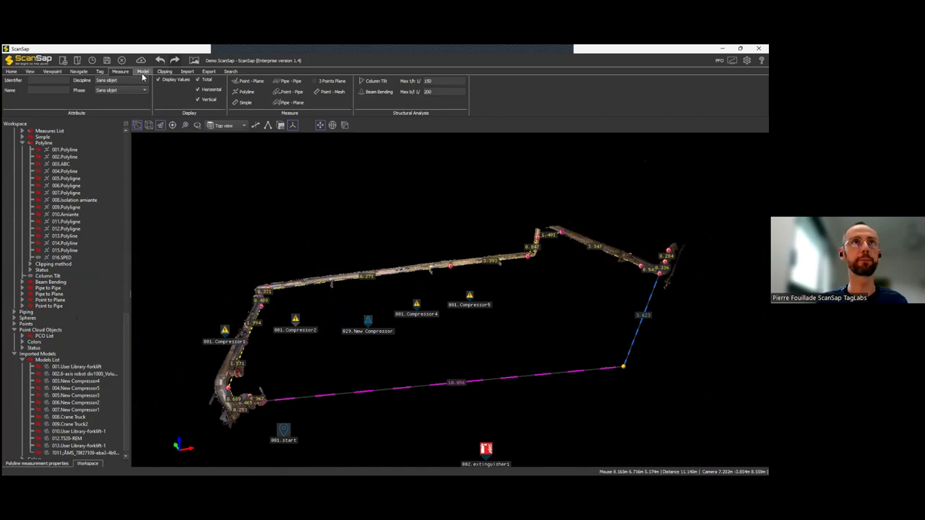
Step: Set the clipping distance for lines and measures to 0.100 m
click(165, 72)
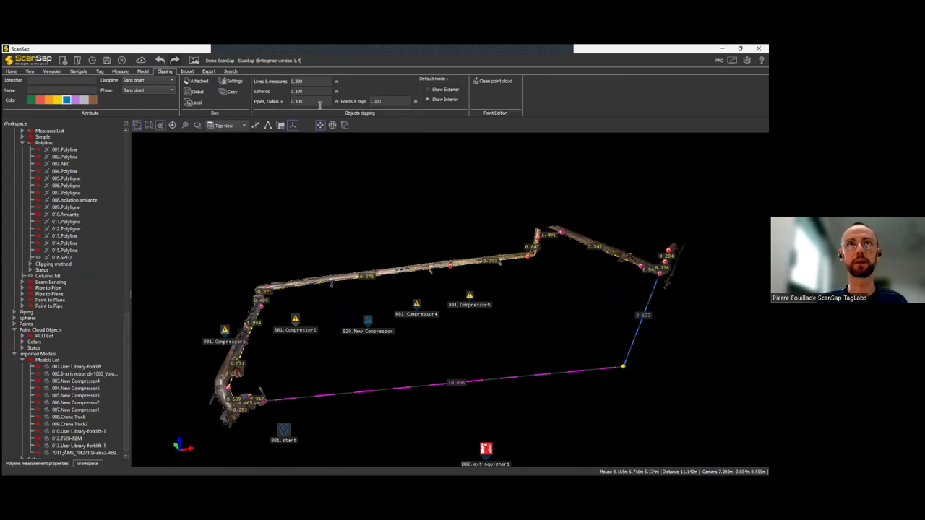
click(313, 80)
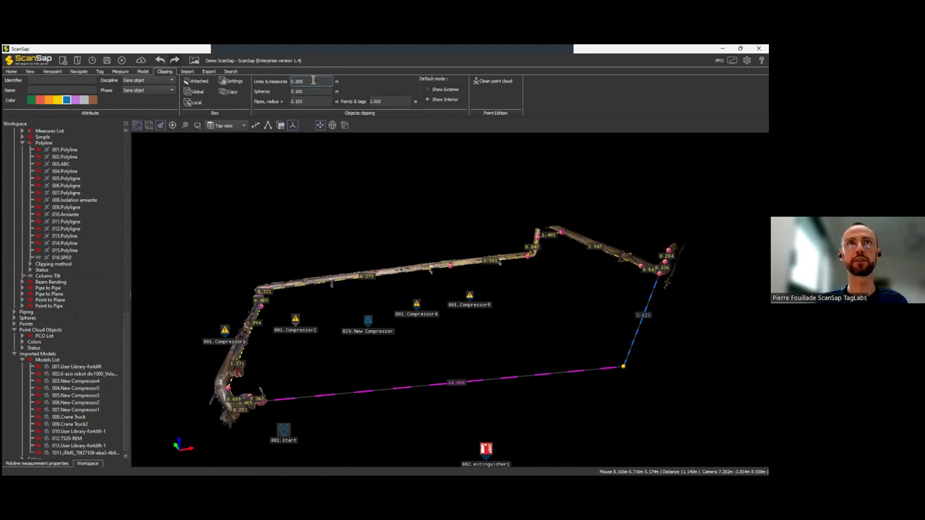
drag(313, 81, 291, 81)
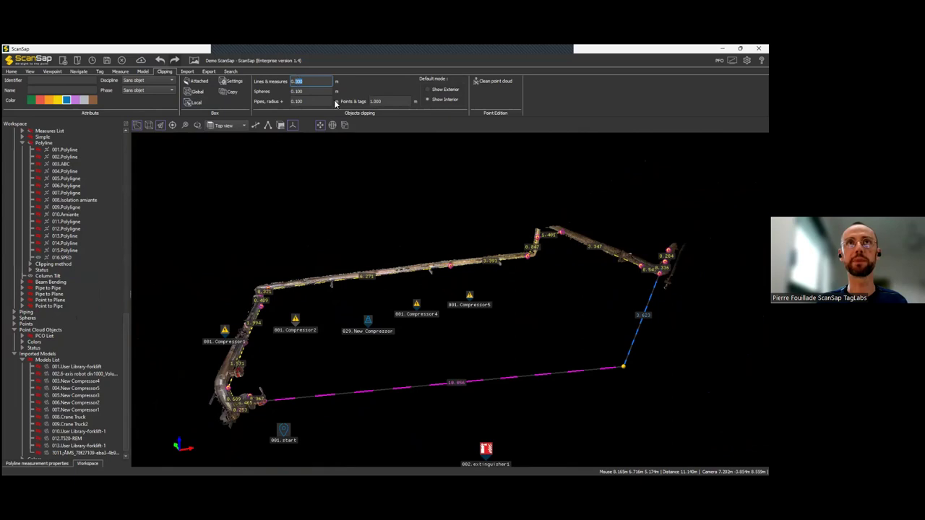
text(0.100)
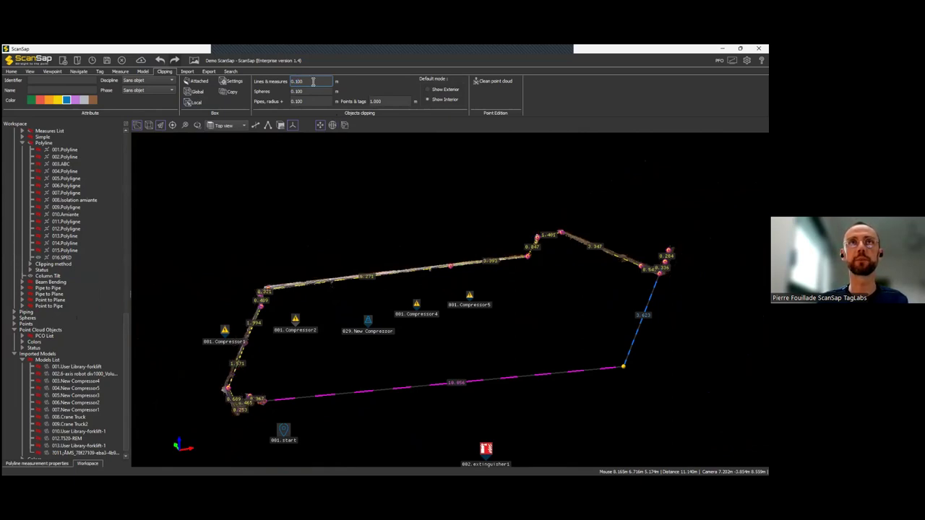
Step: Set the clipping distance for lines and measures to 1.000 m and inspect the surroundings kept around the pipe route
drag(313, 82, 257, 63)
text(2.000)
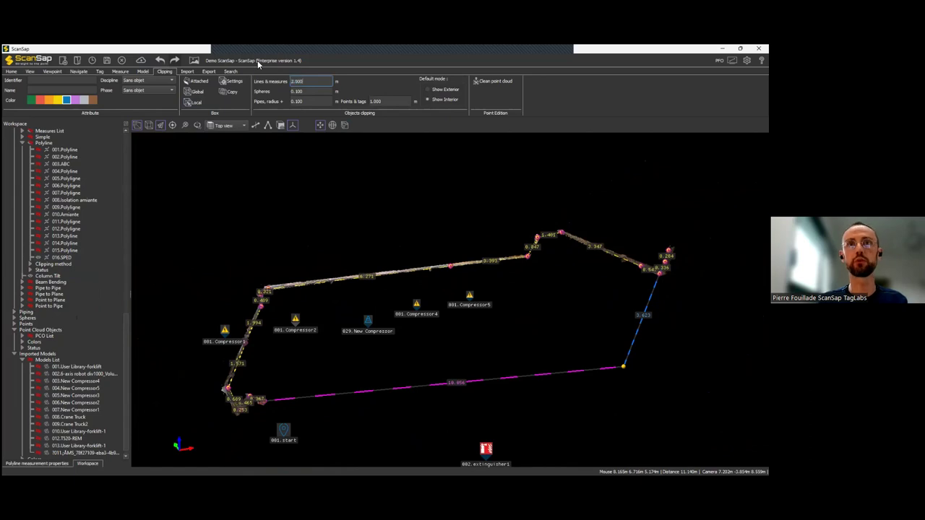
key(ctrl+a)
text(1)
key(Return)
mouse_move(455, 273)
mouse_down()
mouse_move(482, 284)
mouse_move(457, 276)
mouse_up()
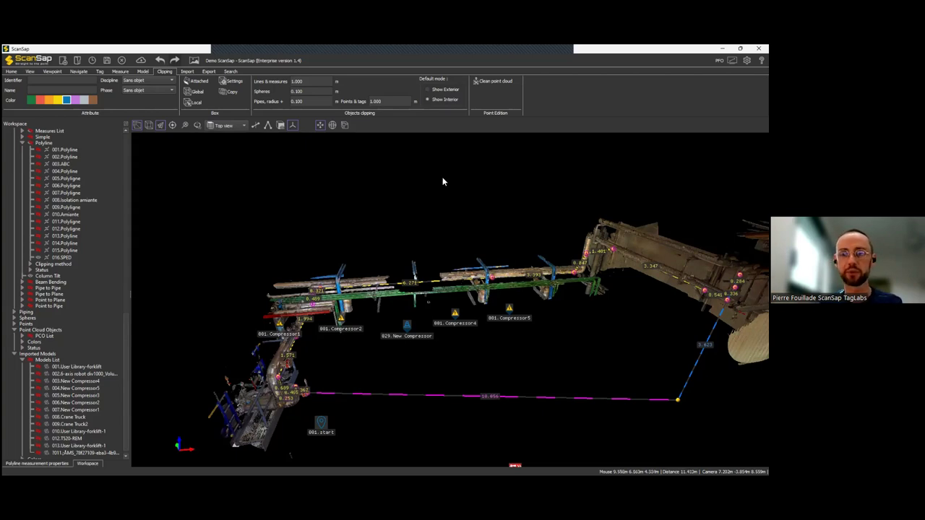
mouse_move(462, 328)
mouse_down()
mouse_move(445, 330)
mouse_move(452, 317)
mouse_up()
scroll(442, 320, up, 3)
drag(481, 350, 508, 359)
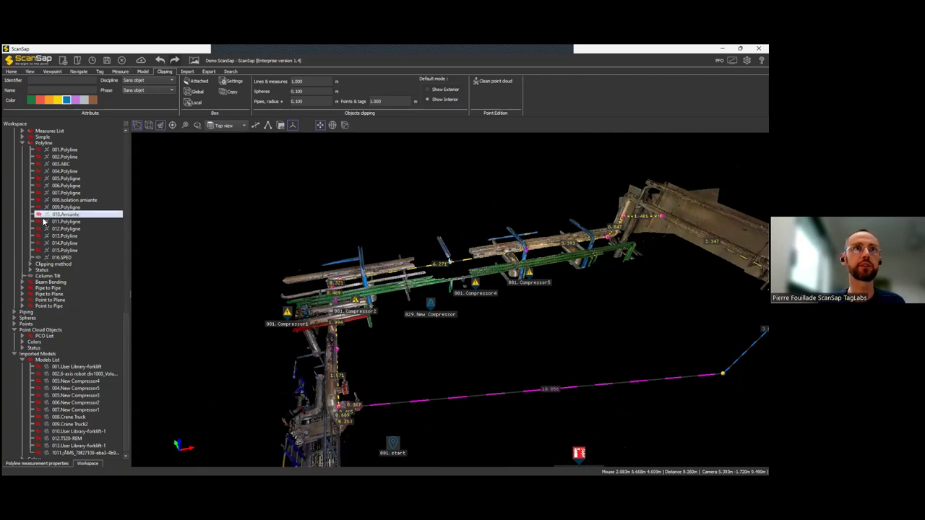
Step: Restore the 001.start viewpoint from the viewpoints list to bring back the complete point cloud
scroll(123, 319, up, 10)
click(70, 163)
double_click(60, 156)
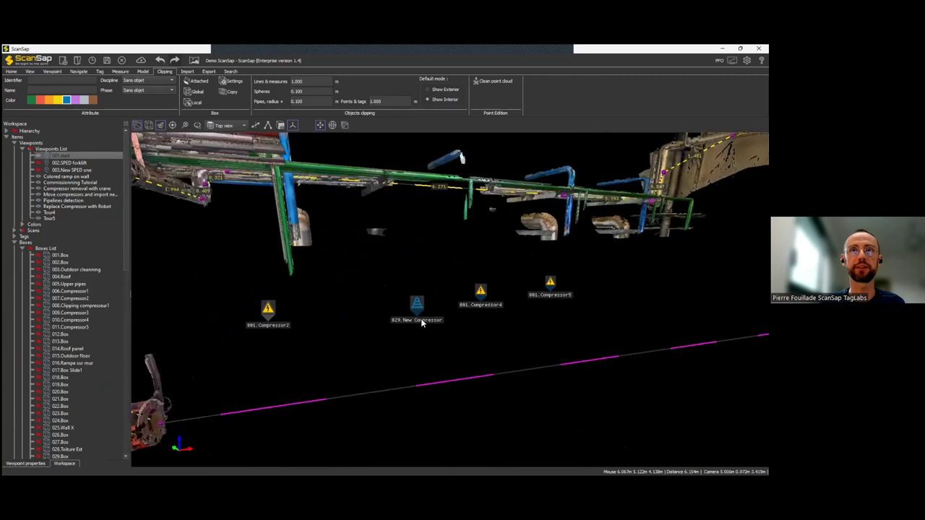
scroll(403, 344, down, 2)
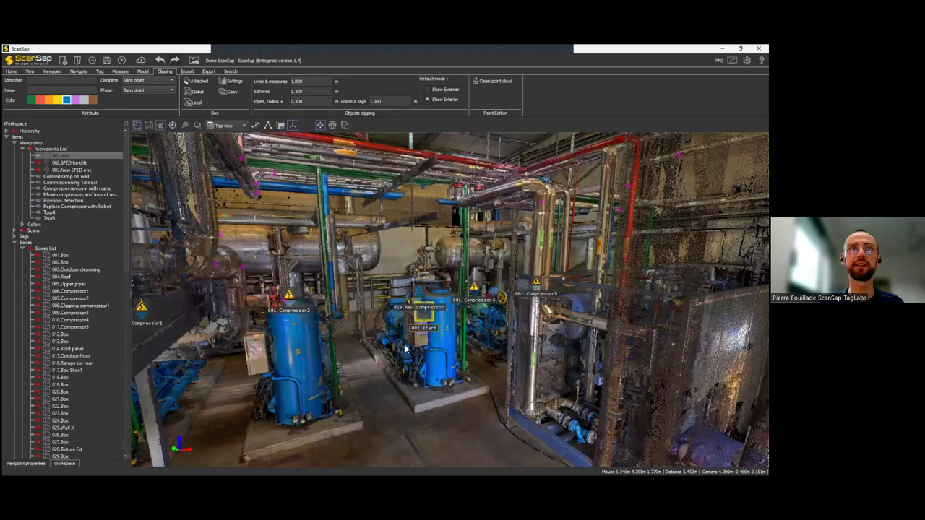
Step: Switch the point cloud to an orthographic top view of the whole building
click(151, 127)
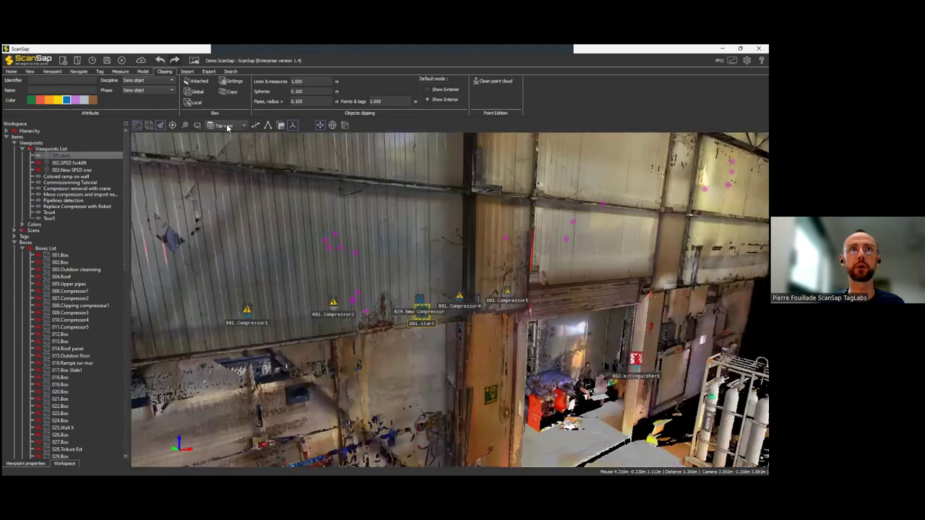
click(227, 128)
click(228, 125)
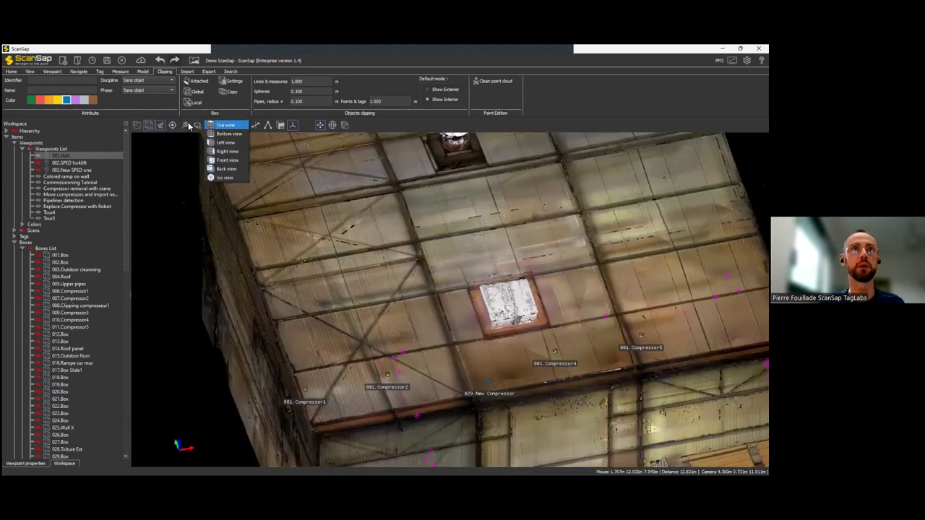
click(188, 124)
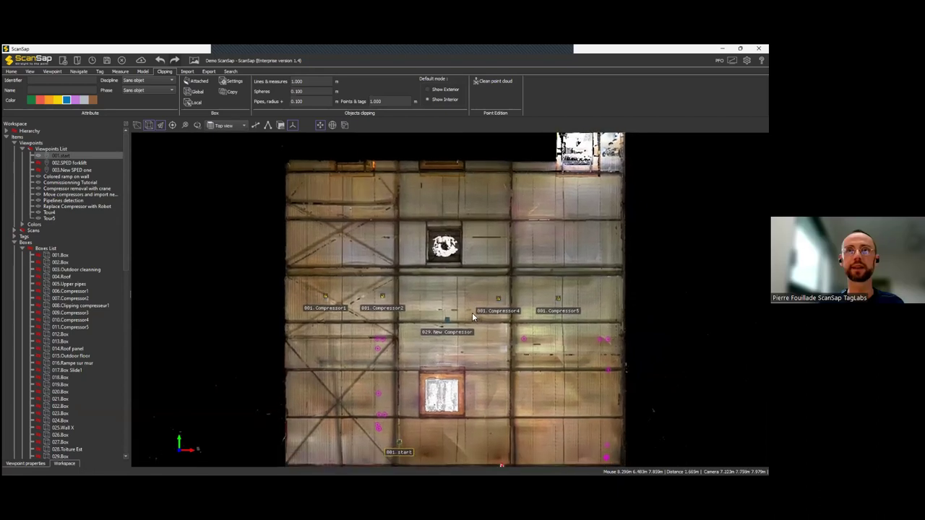
Step: Turn on point cloud transparency so the top view reads as an X-ray floor plan of the building
click(29, 72)
click(11, 72)
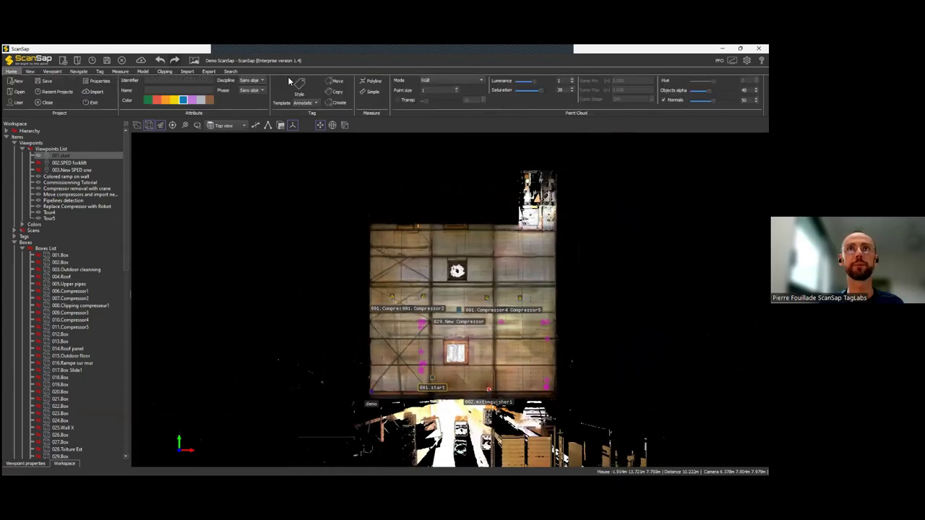
click(397, 100)
scroll(481, 357, down, 3)
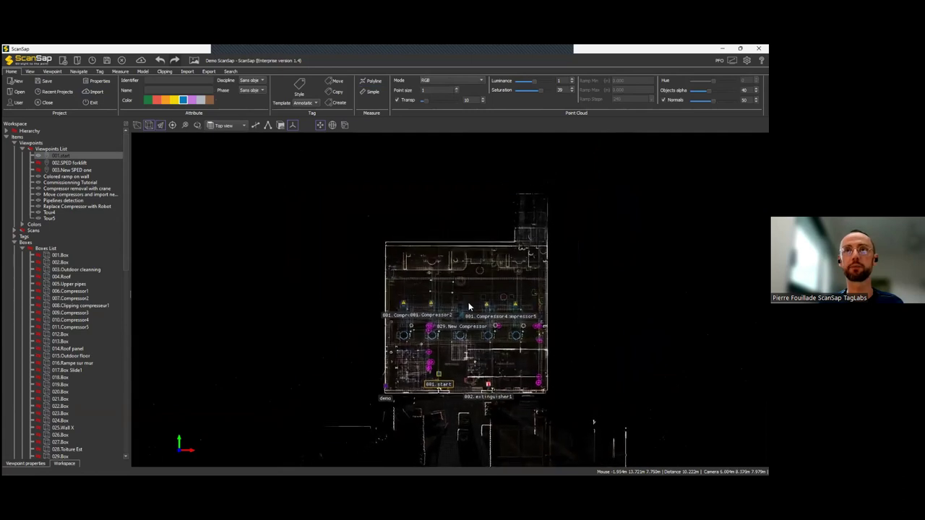
scroll(469, 311, up, 3)
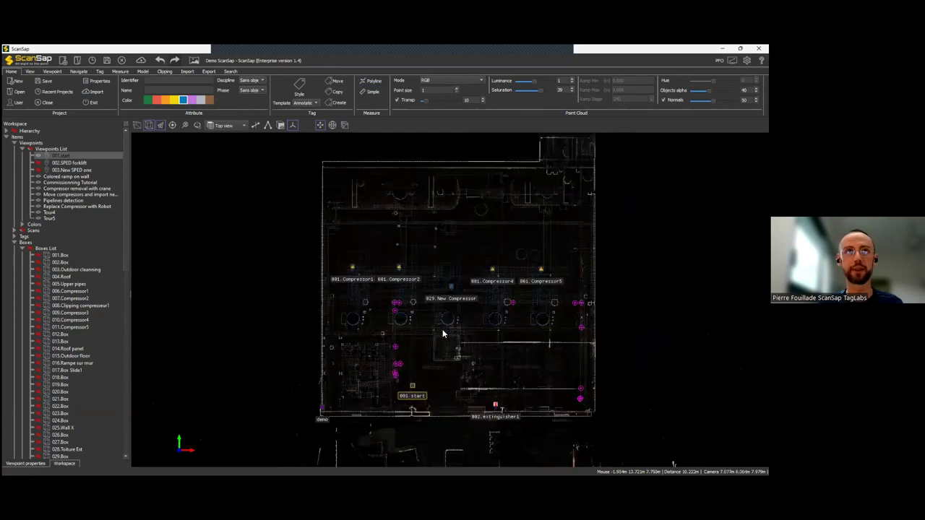
Step: Trace the building outline, including the small annex, with a closed polyline measurement and open its properties to read the area
click(120, 72)
click(245, 92)
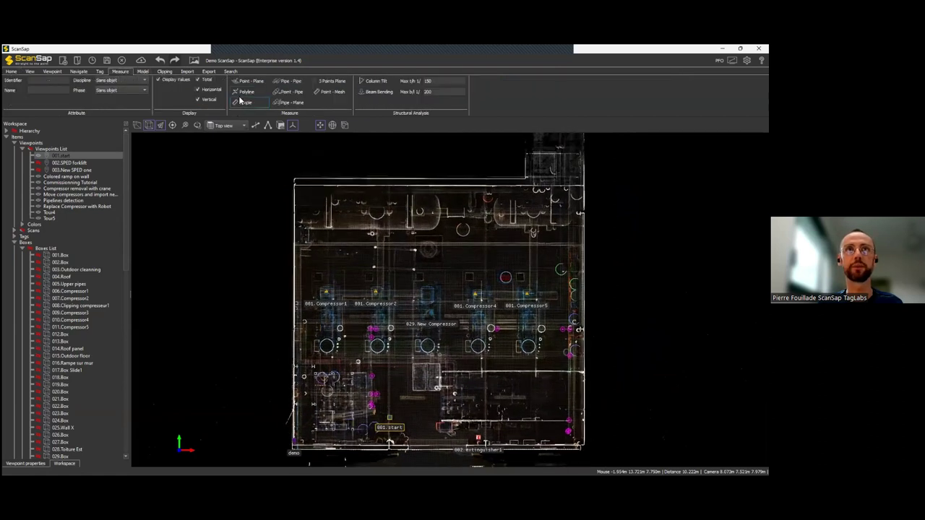
click(295, 179)
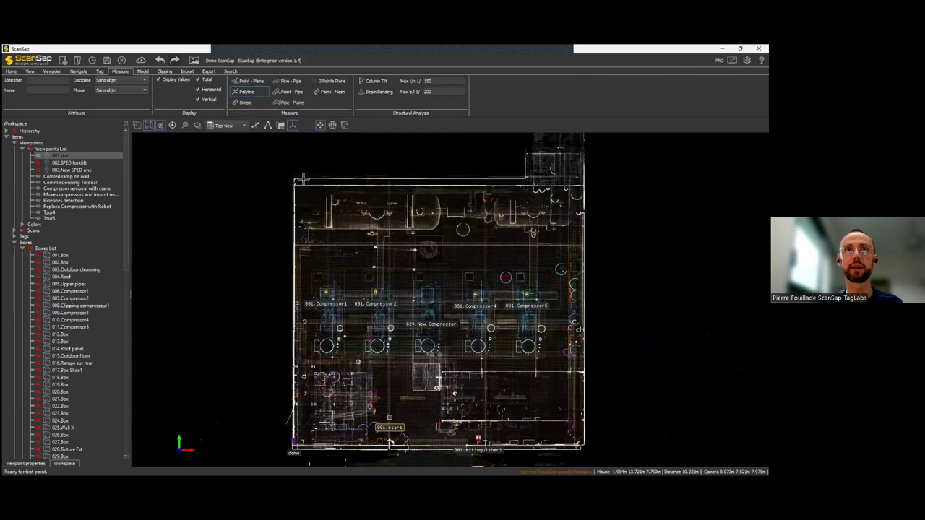
click(531, 179)
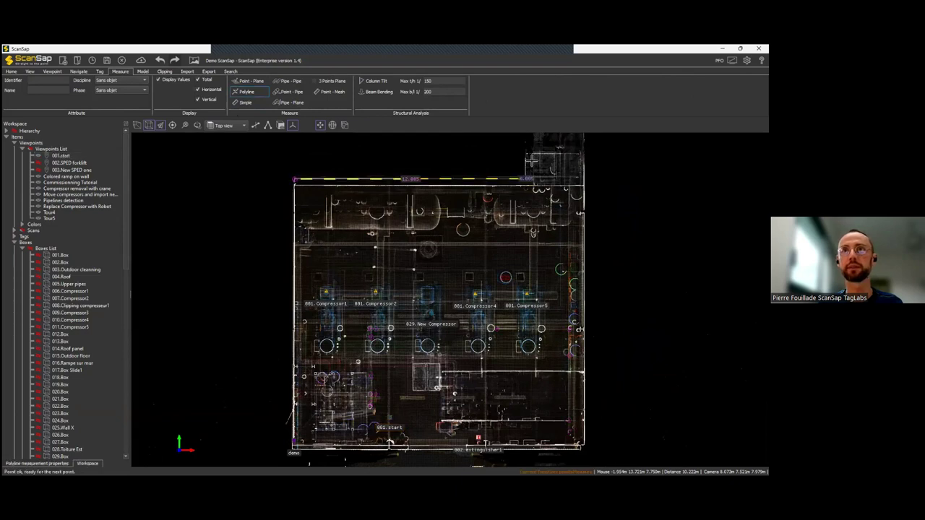
click(530, 155)
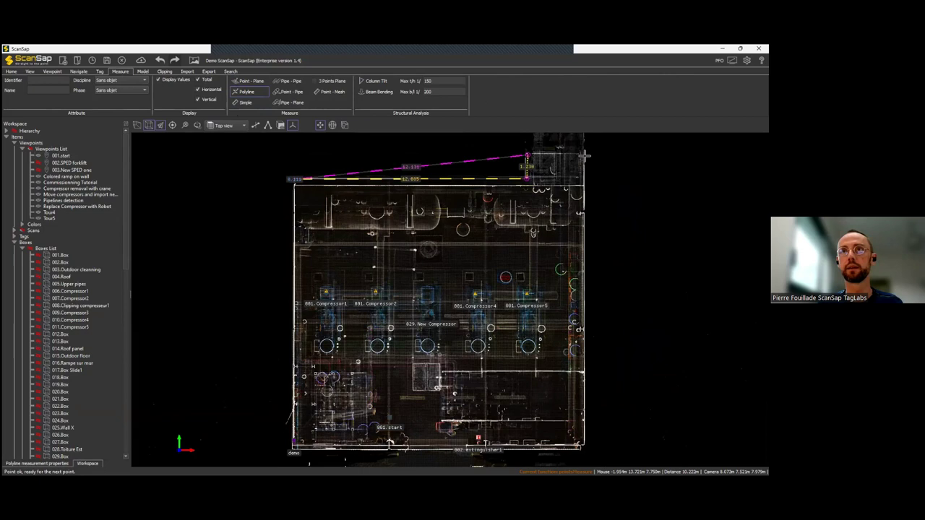
click(584, 155)
click(583, 442)
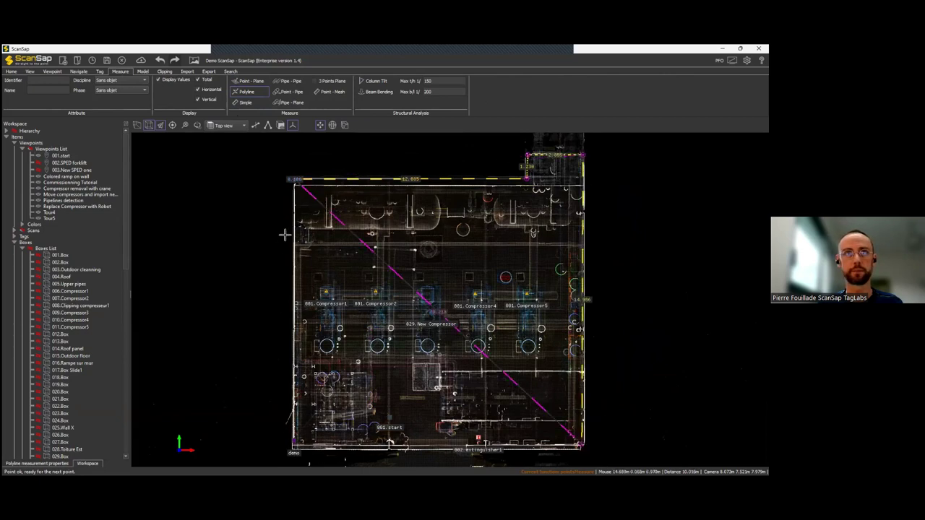
click(294, 447)
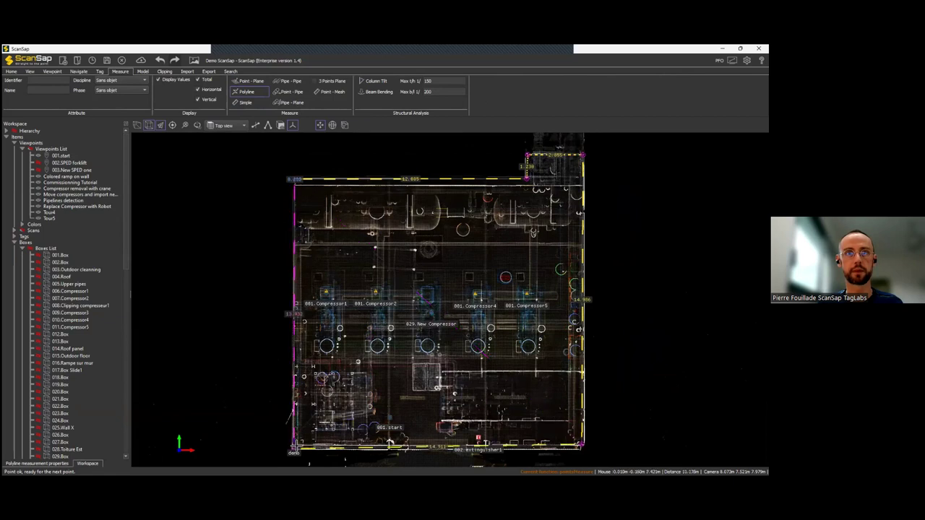
click(293, 180)
click(40, 463)
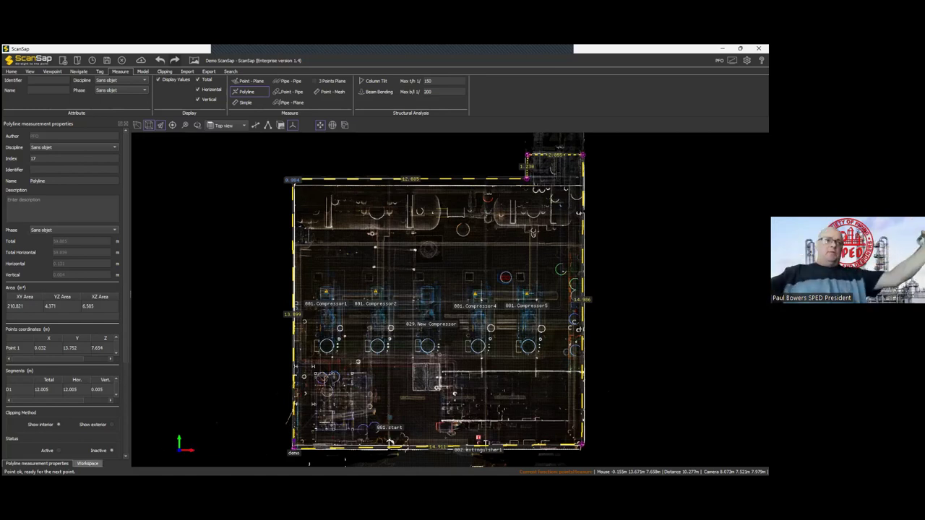
Step: Recall a saved viewpoint from the workspace tree and examine the pipe racks and compressors inside the plant
click(88, 463)
click(72, 163)
click(73, 155)
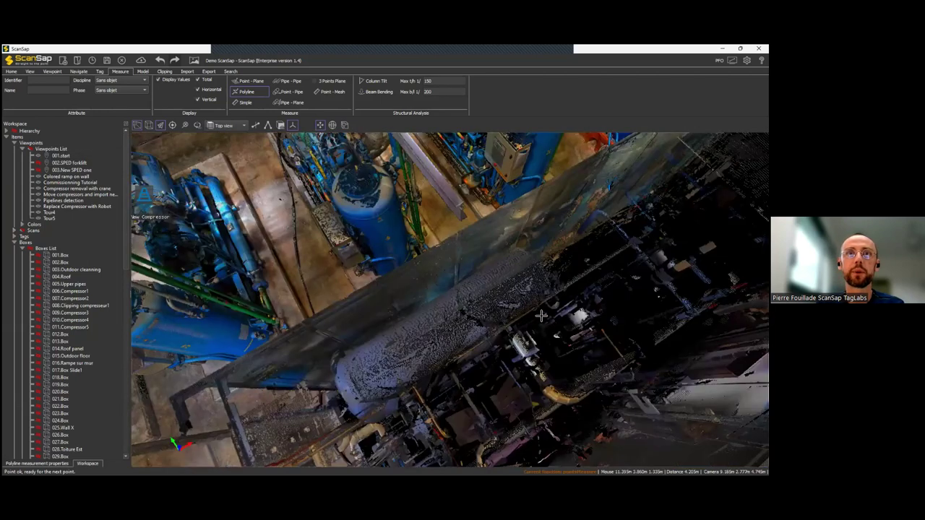
drag(541, 316, 587, 302)
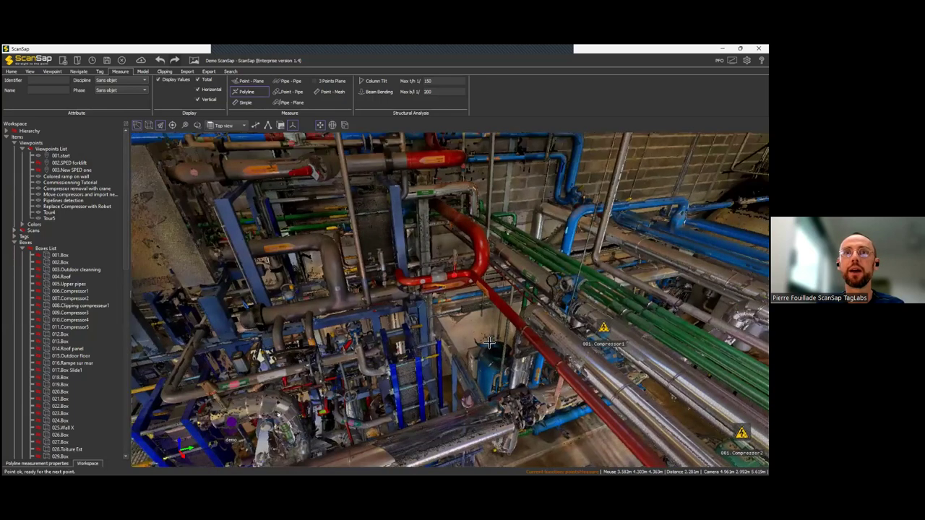
drag(489, 343, 538, 314)
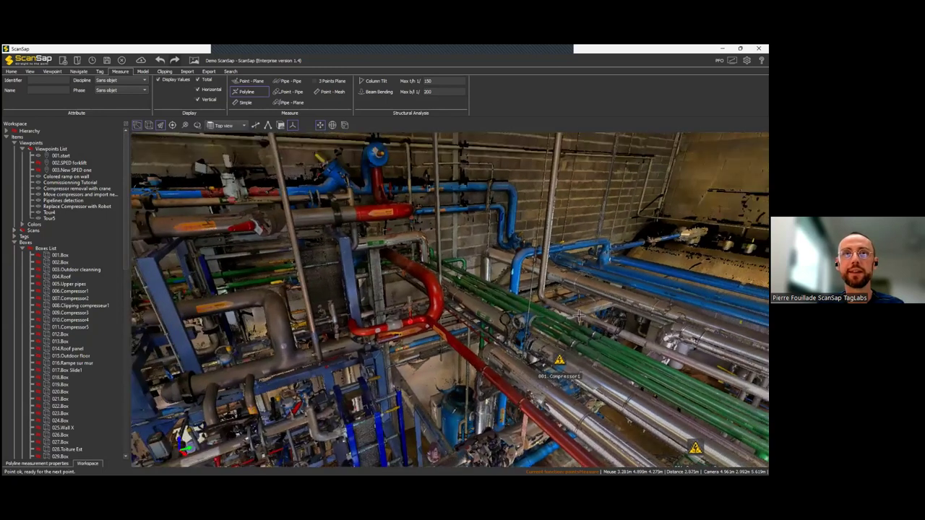
scroll(504, 309, up, 4)
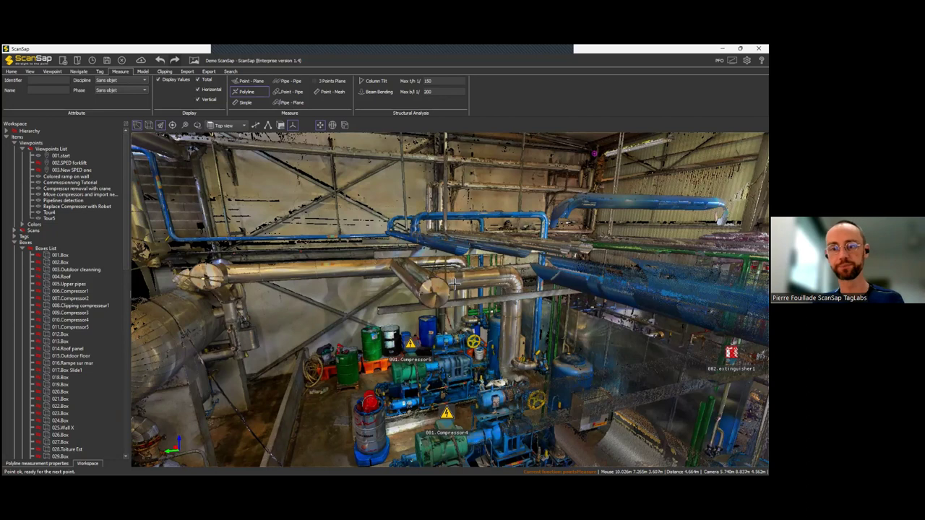
drag(527, 269, 621, 285)
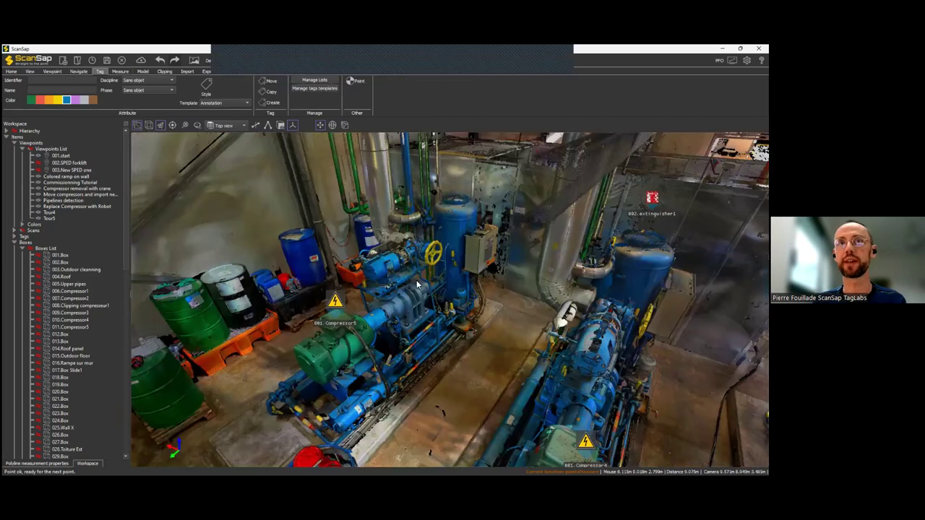
Step: Choose a red diamond hazard pictogram as the style for new tags
click(321, 264)
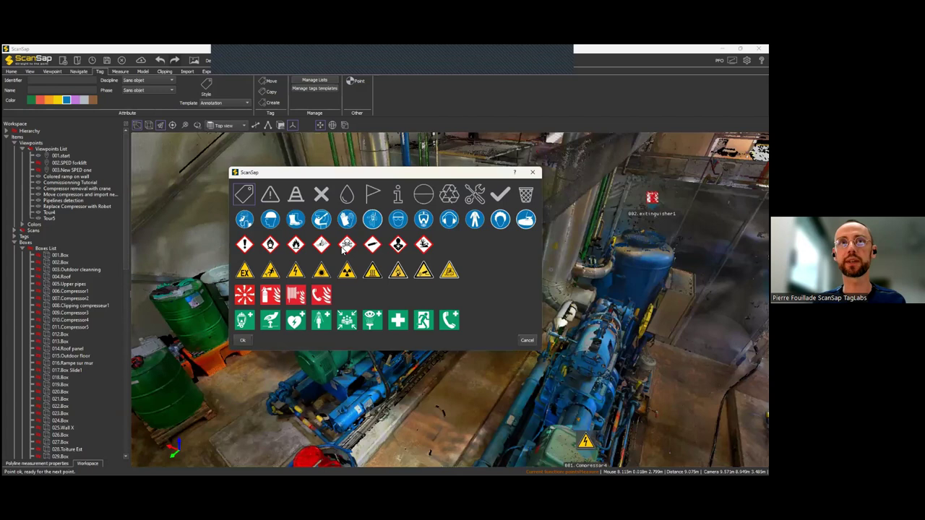
click(243, 340)
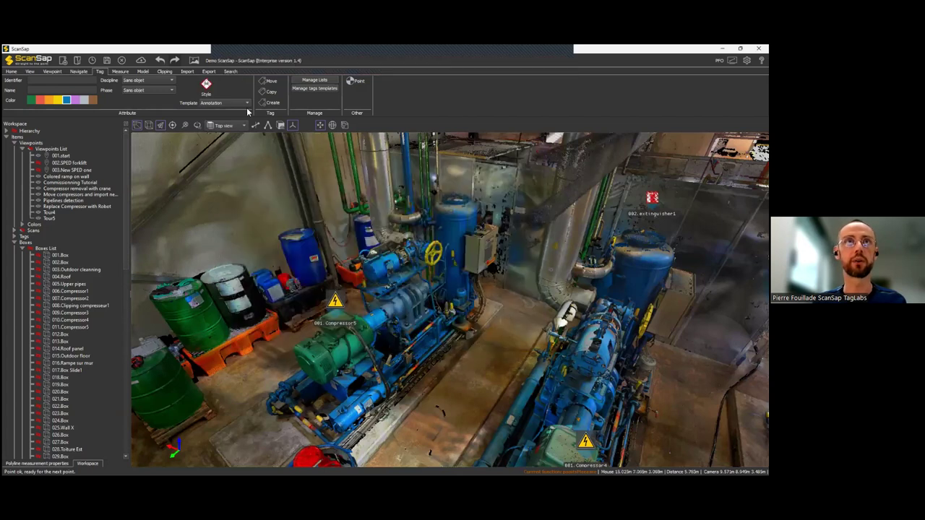
Step: Place hazard tags on the green drum, the black-and-white drum and the blue drum beside the wall
click(186, 289)
click(233, 276)
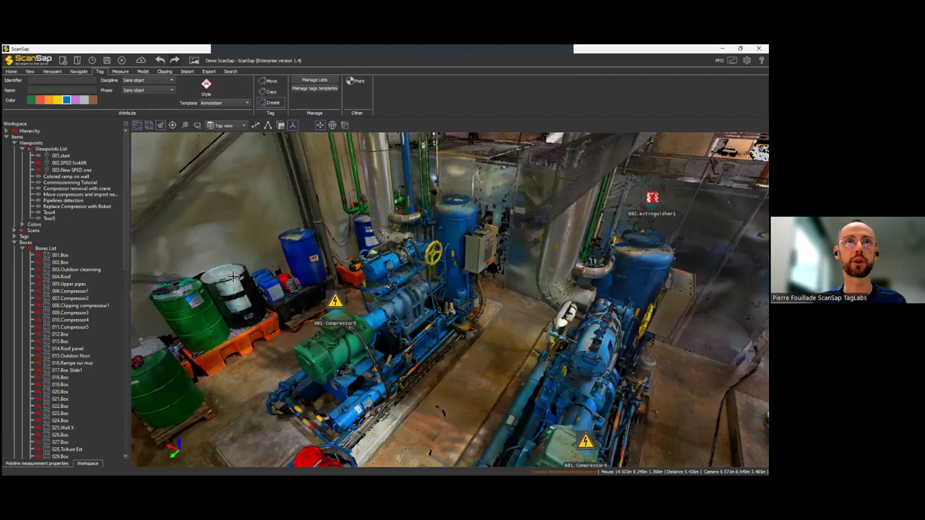
click(302, 233)
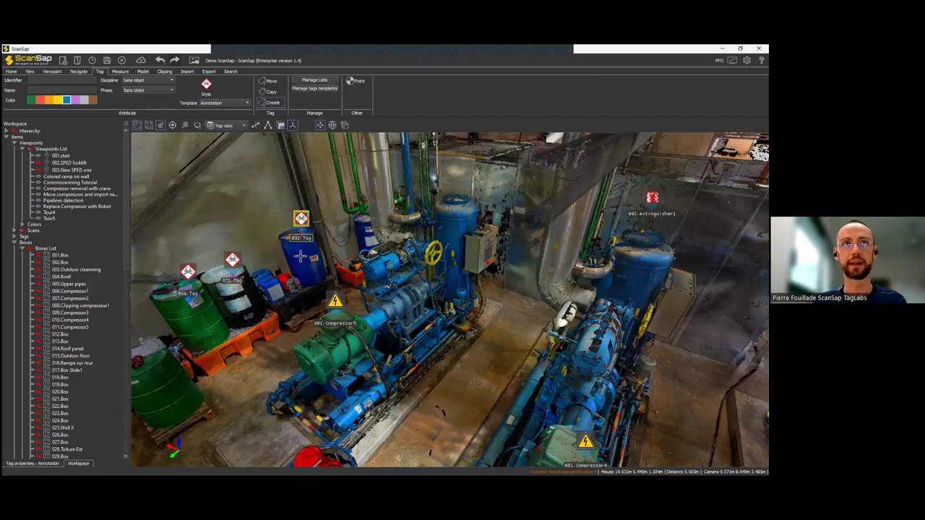
double_click(360, 278)
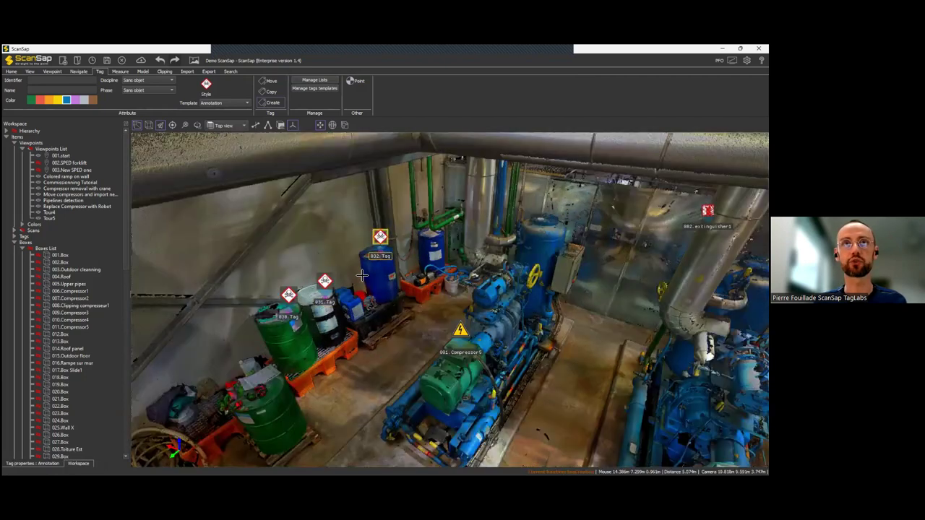
scroll(404, 308, up, 1)
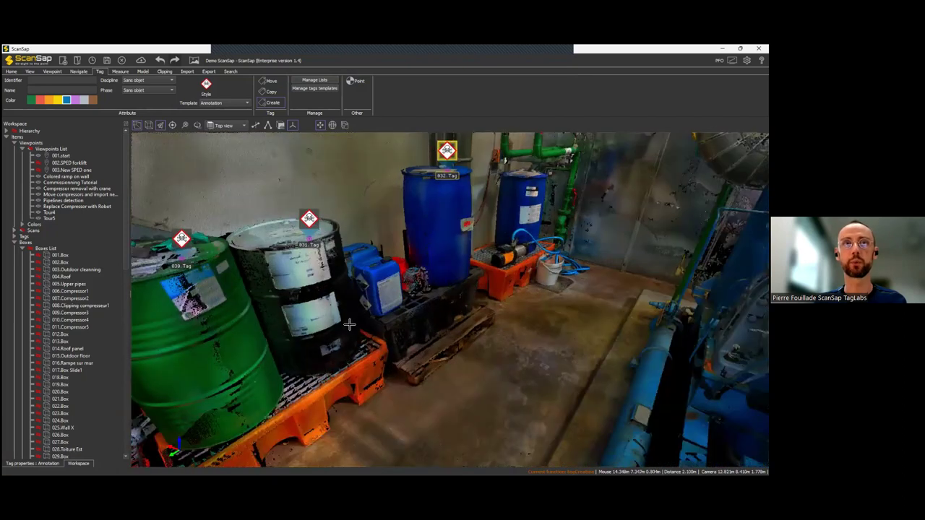
scroll(350, 325, up, 1)
Step: Try to name the green drum's tag Chemical A in the open box properties
click(227, 328)
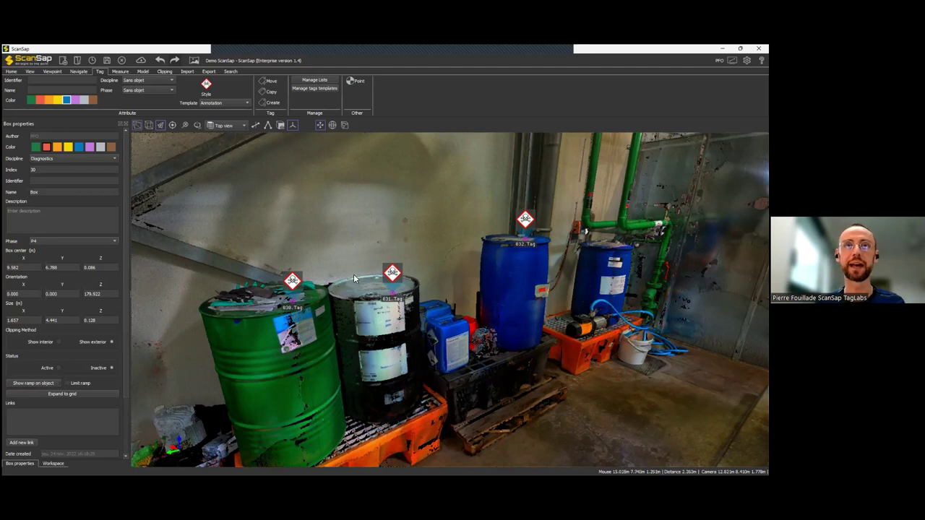
drag(353, 266, 357, 273)
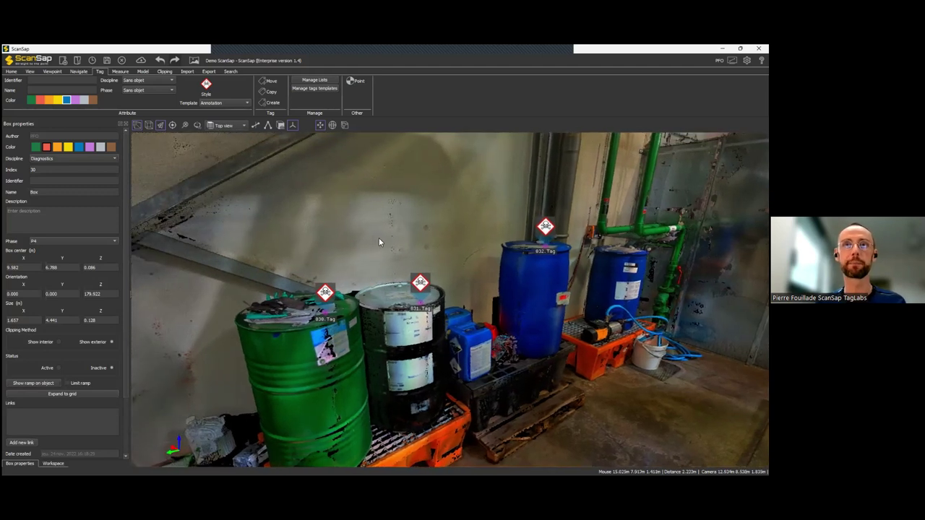
drag(365, 237, 329, 214)
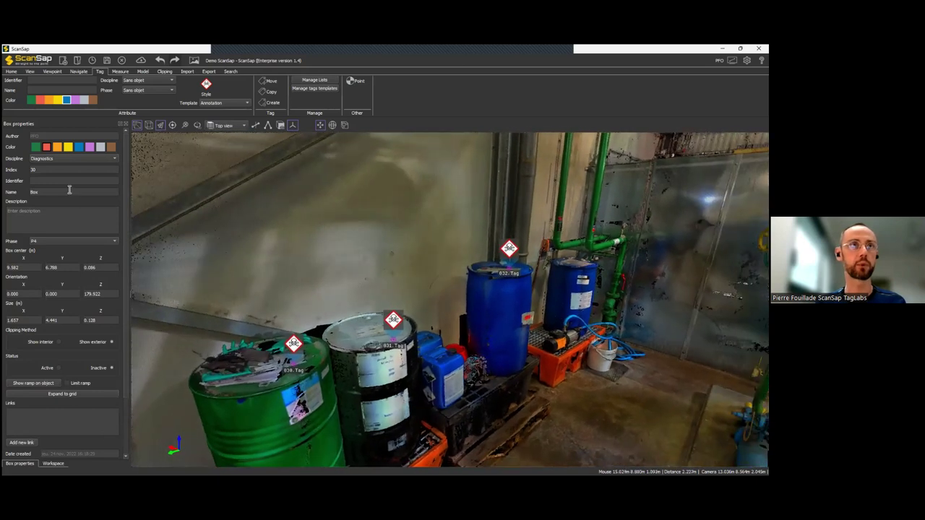
click(84, 193)
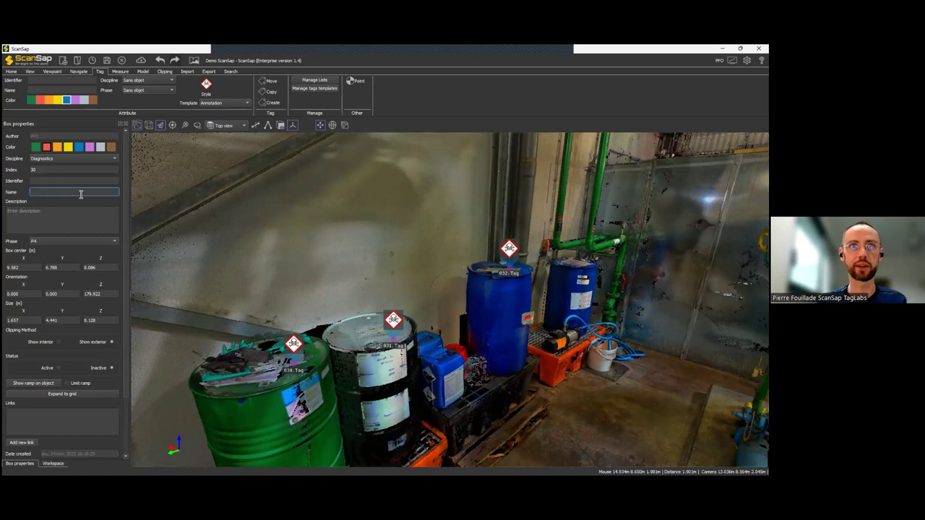
text(Chemical 1)
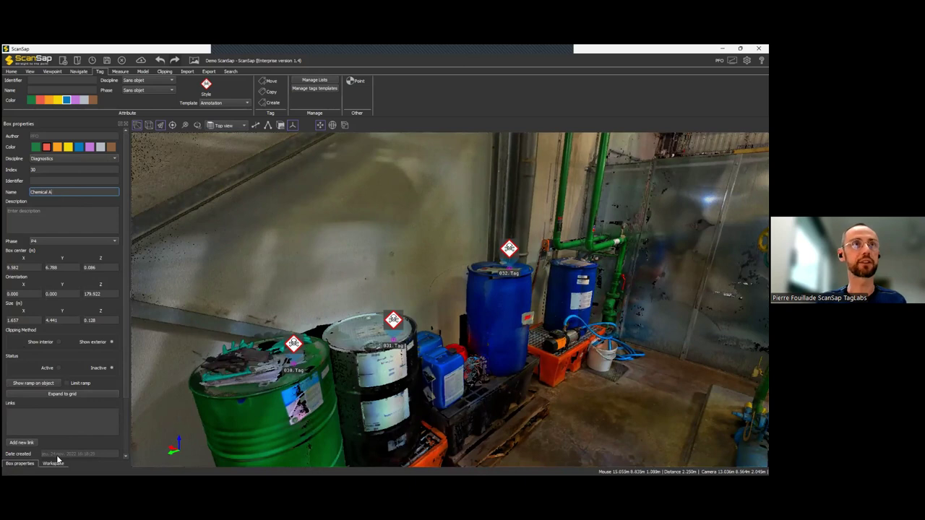
click(53, 463)
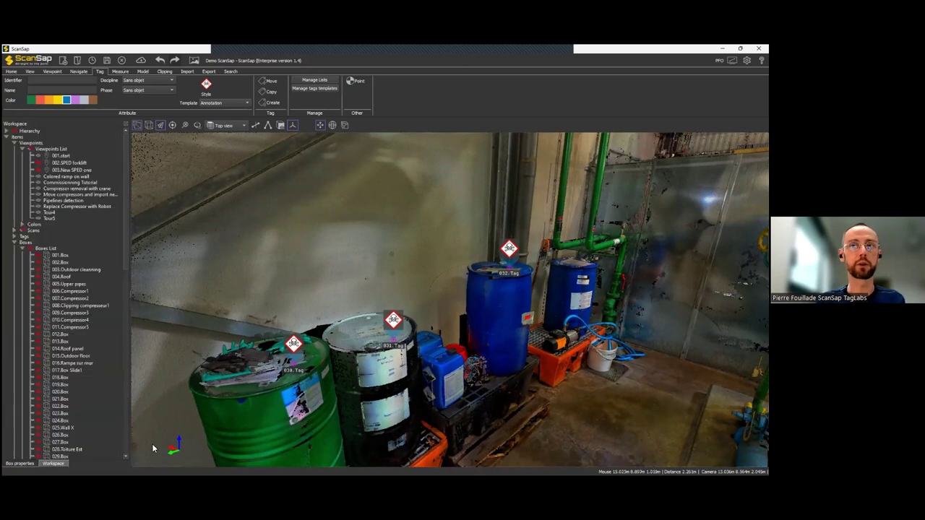
Step: Rename the tag on the green drum as Chem A and the one on the black-and-white drum as chem B
click(293, 346)
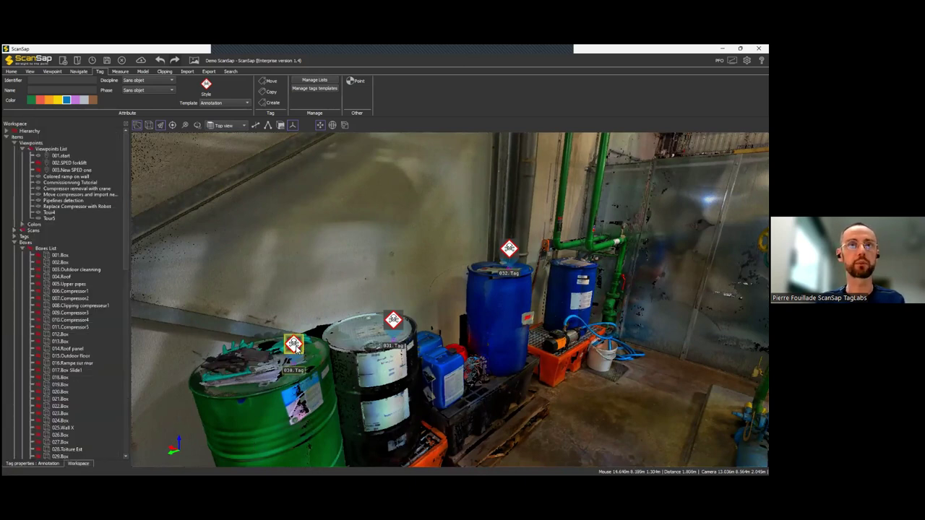
click(32, 464)
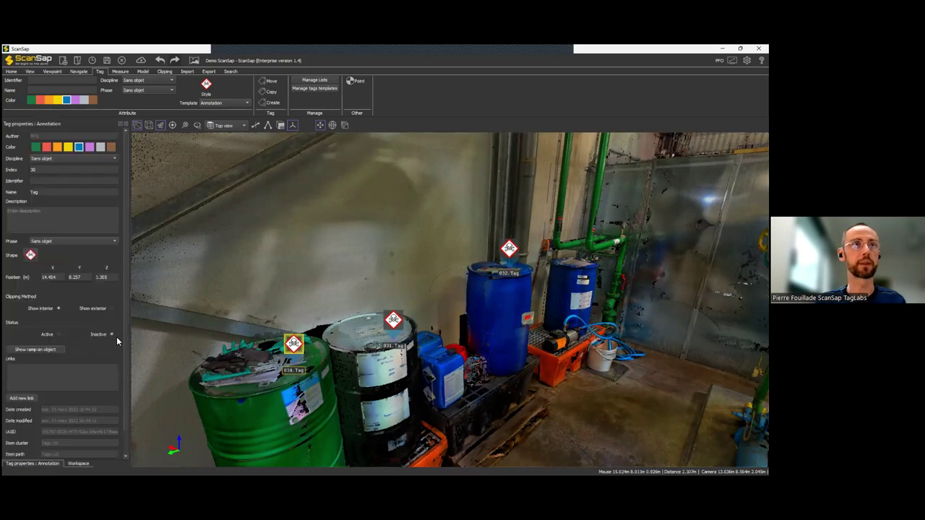
drag(47, 190, 31, 191)
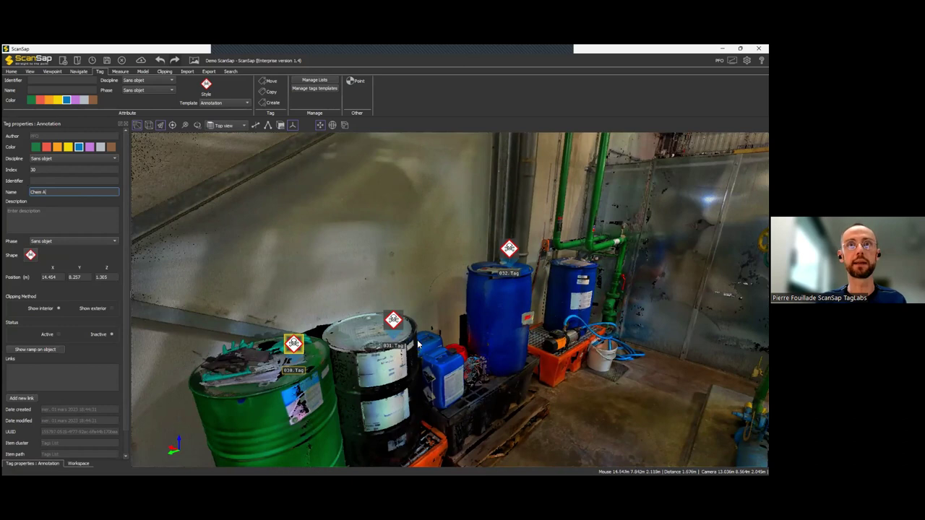
click(395, 320)
click(36, 190)
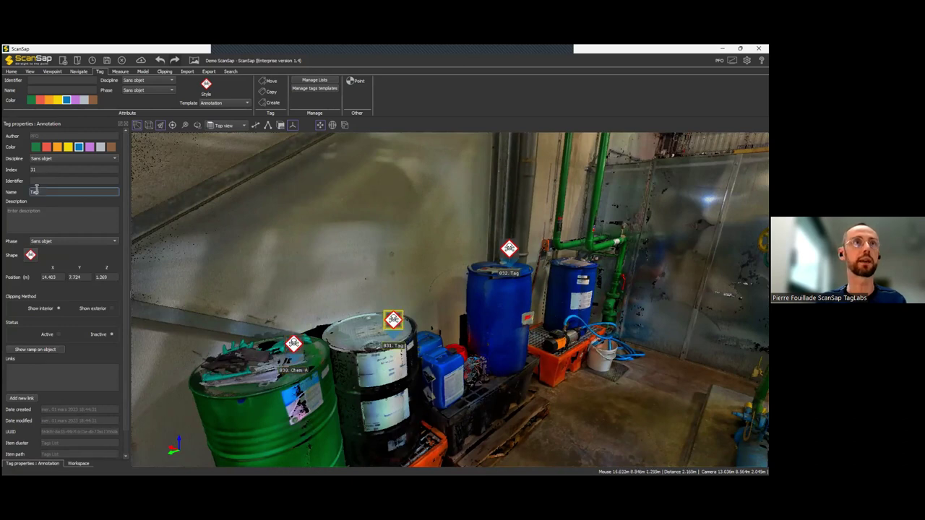
text(Chem B)
Step: Collapse the long item lists in the workspace tree and expand the list of tags
middle_drag(401, 300, 378, 264)
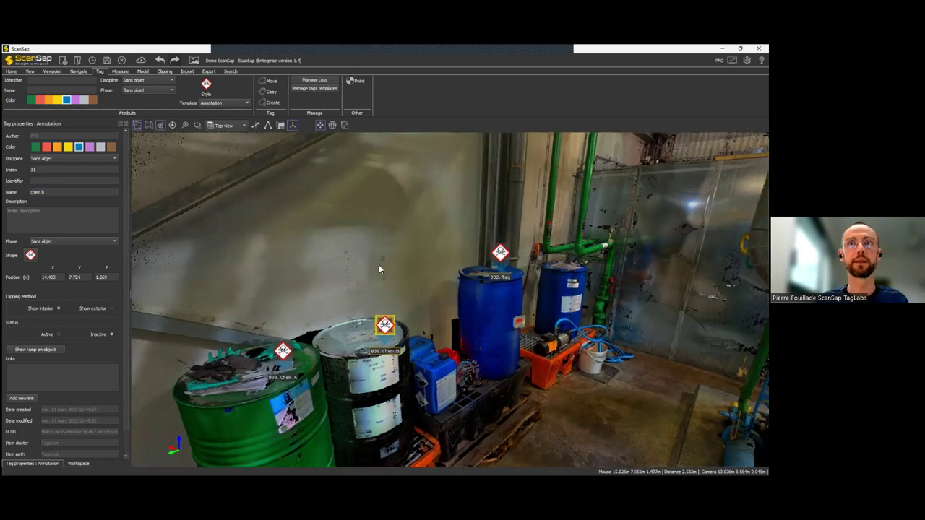
scroll(372, 254, down, 4)
drag(593, 307, 537, 318)
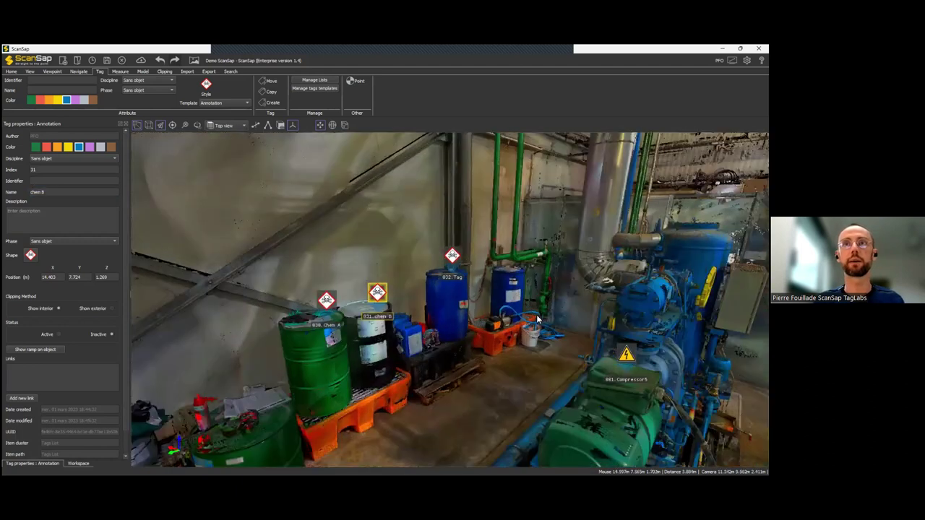
scroll(521, 321, down, 3)
drag(481, 350, 476, 344)
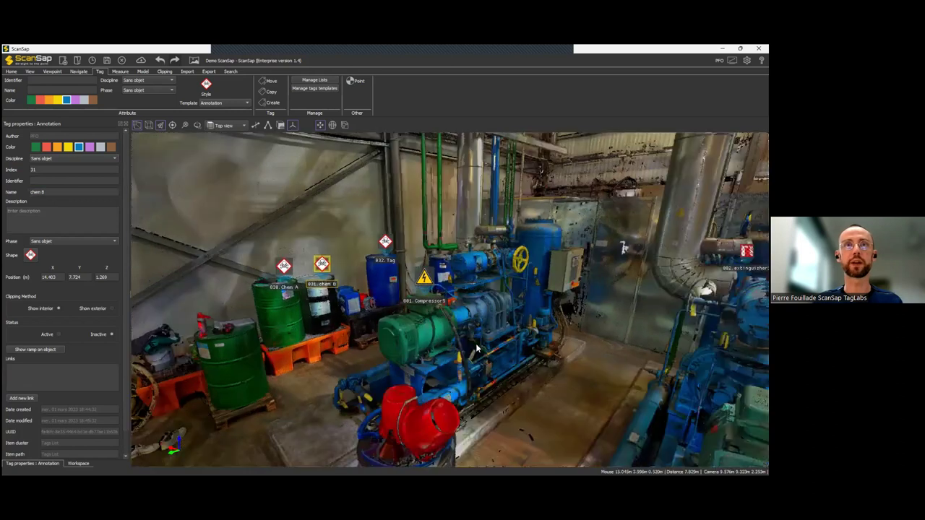
drag(623, 247, 570, 238)
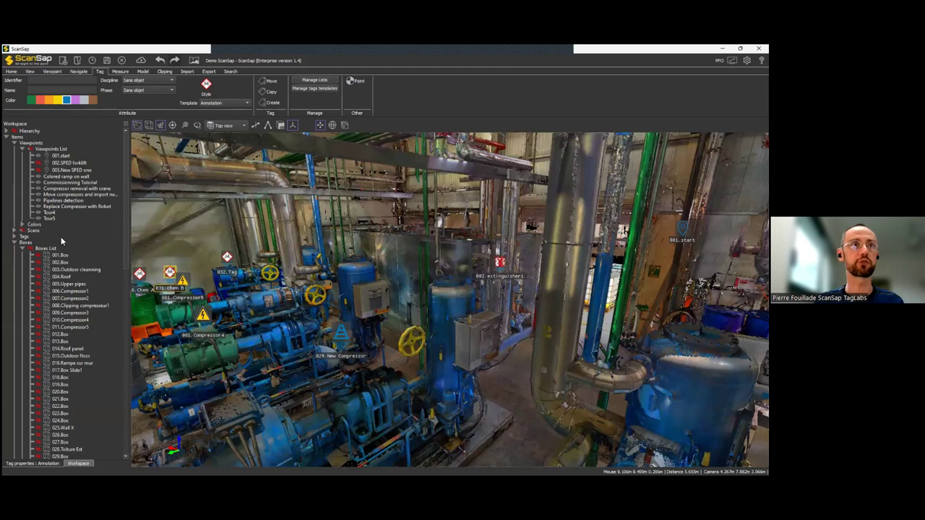
scroll(125, 286, down, 5)
scroll(125, 286, up, 10)
click(7, 137)
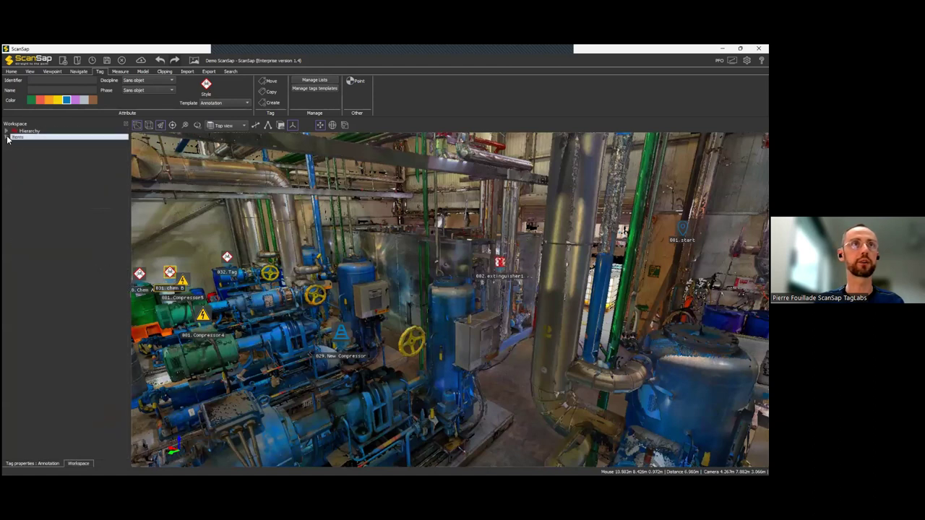
click(7, 137)
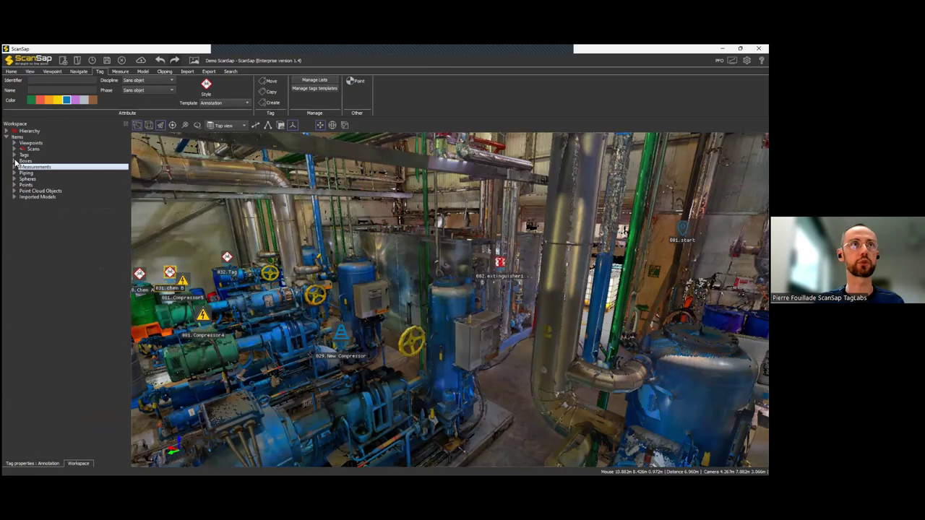
click(14, 155)
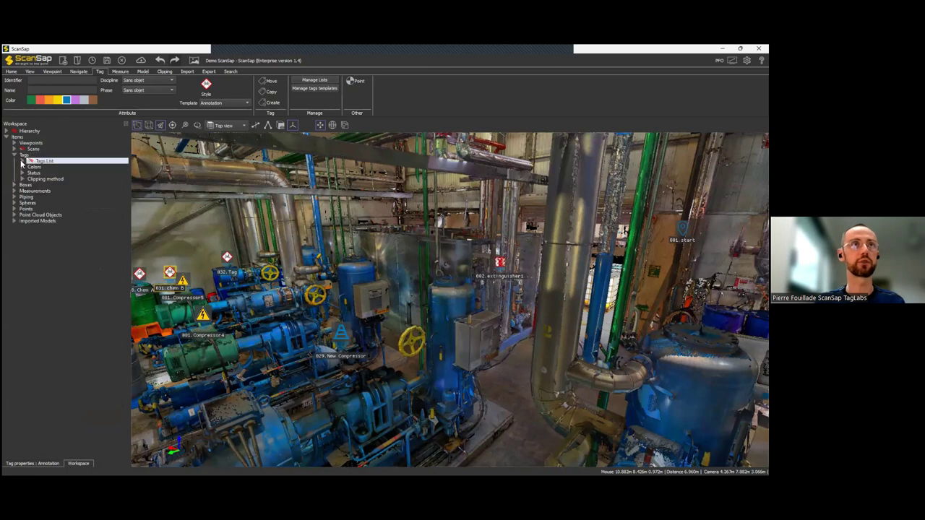
click(23, 160)
Step: Move the view to the Chem A tag from the tags list and activate the tag to isolate its surroundings
scroll(79, 279, down, 3)
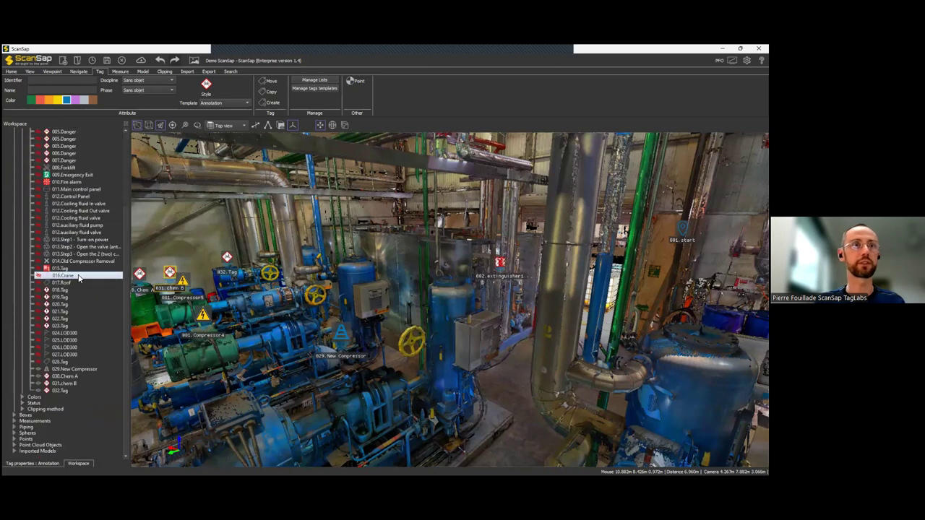
click(69, 384)
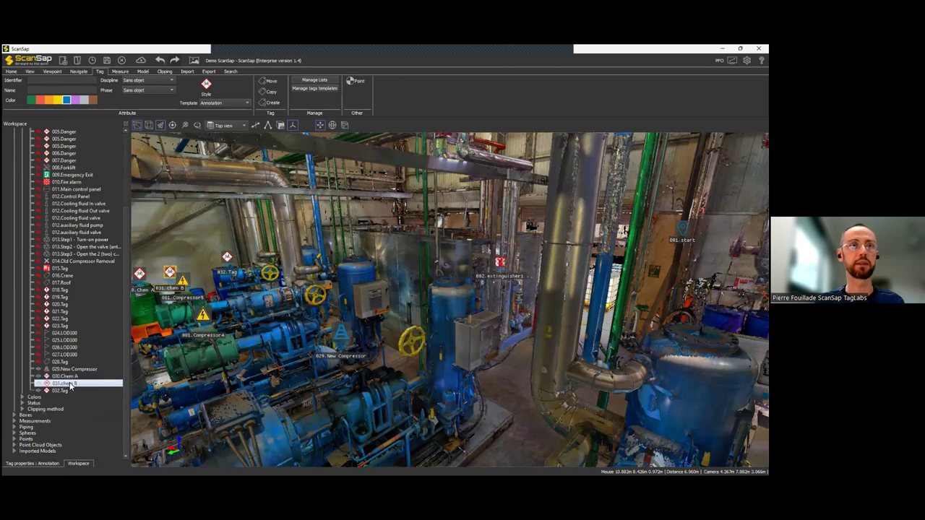
double_click(72, 378)
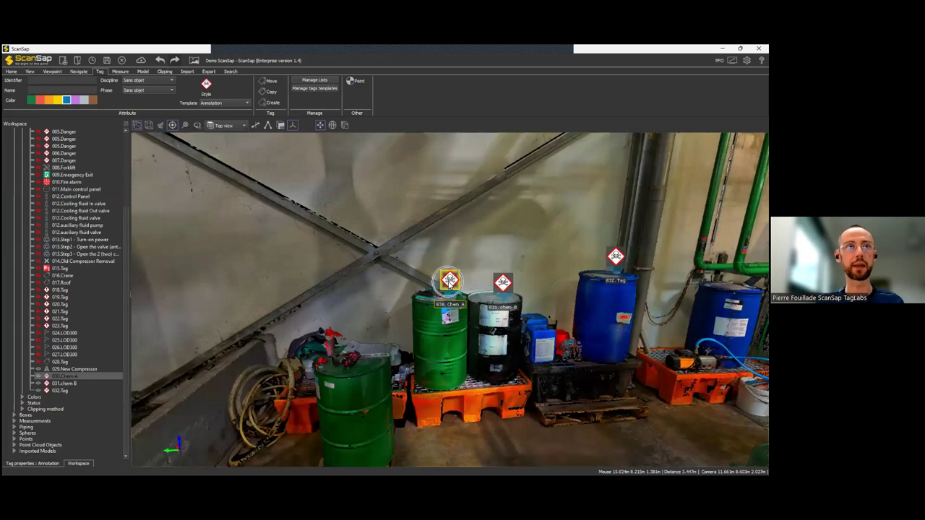
right_click(70, 377)
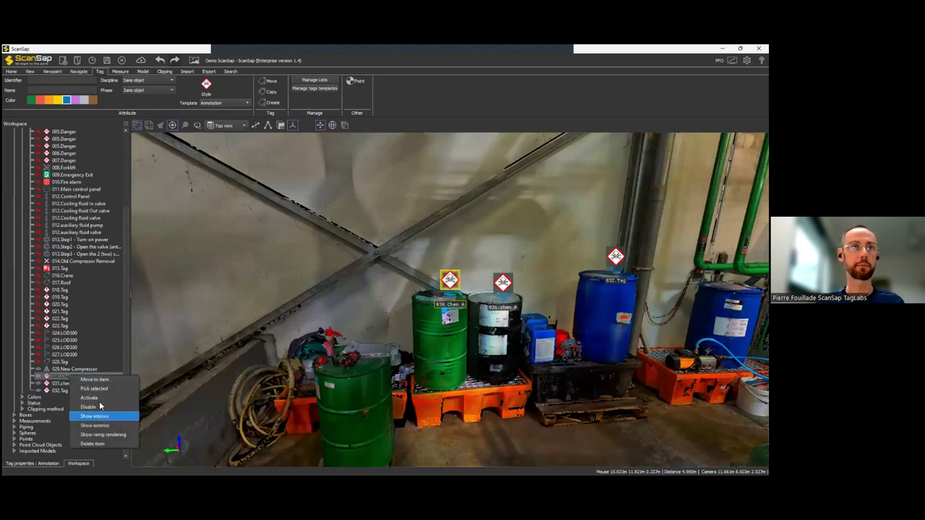
click(100, 402)
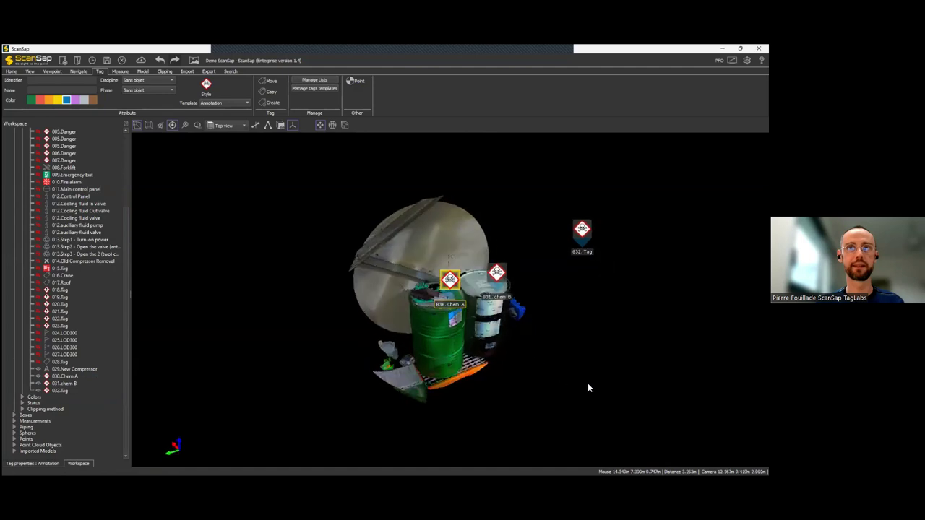
drag(554, 419, 456, 302)
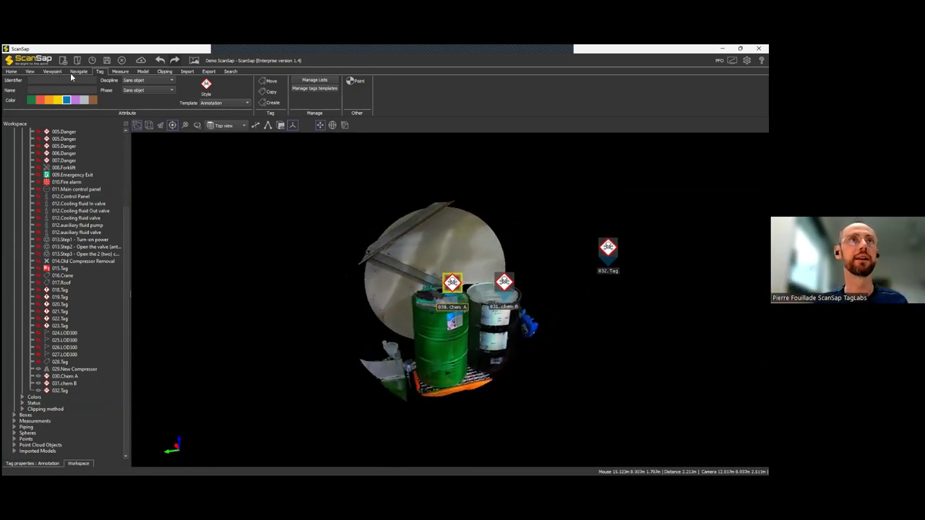
Step: Set the object clipping distance for spheres to 1 m
click(165, 72)
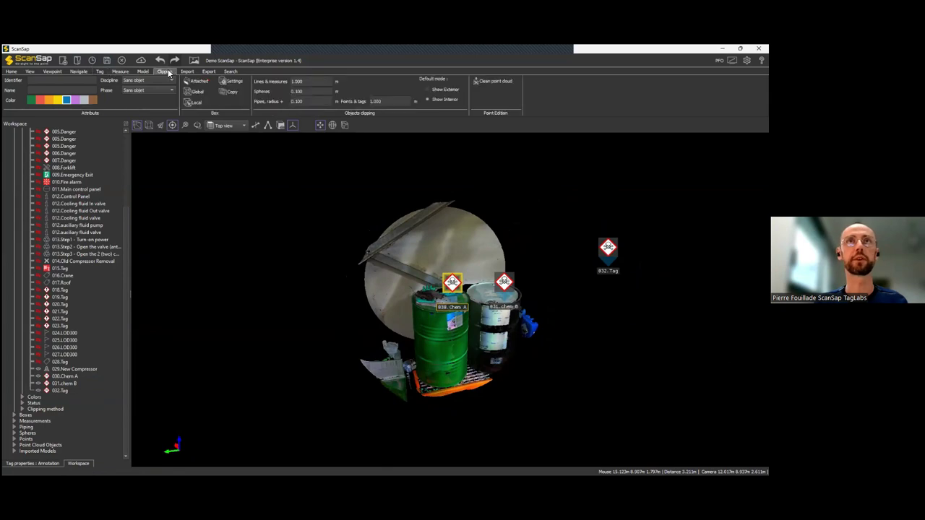
drag(327, 91, 298, 93)
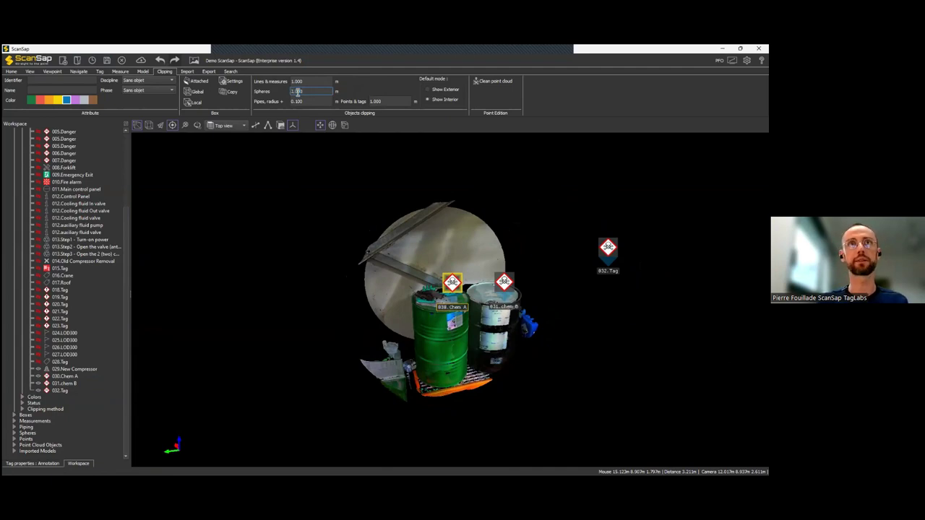
click(305, 147)
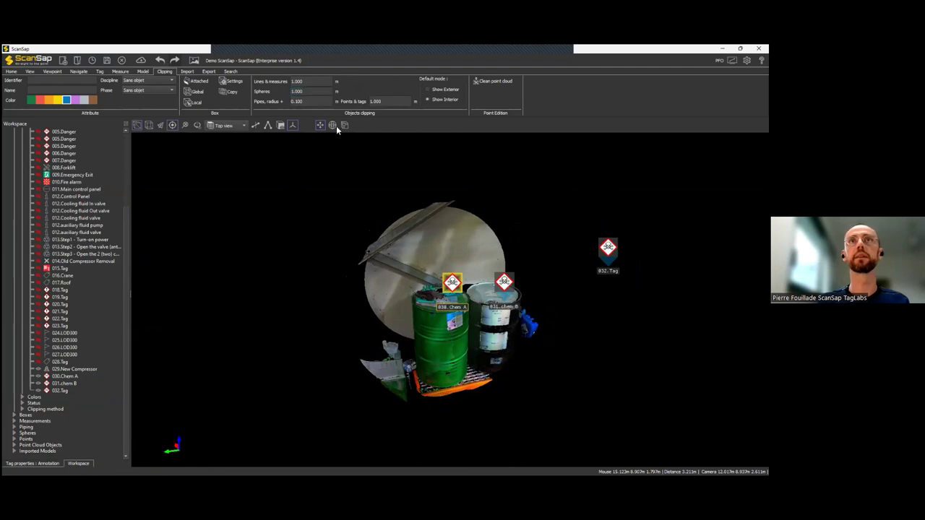
Step: Try a larger clipping distance for points and tags, and set it to 0.5 m around the Chem A tag
click(386, 100)
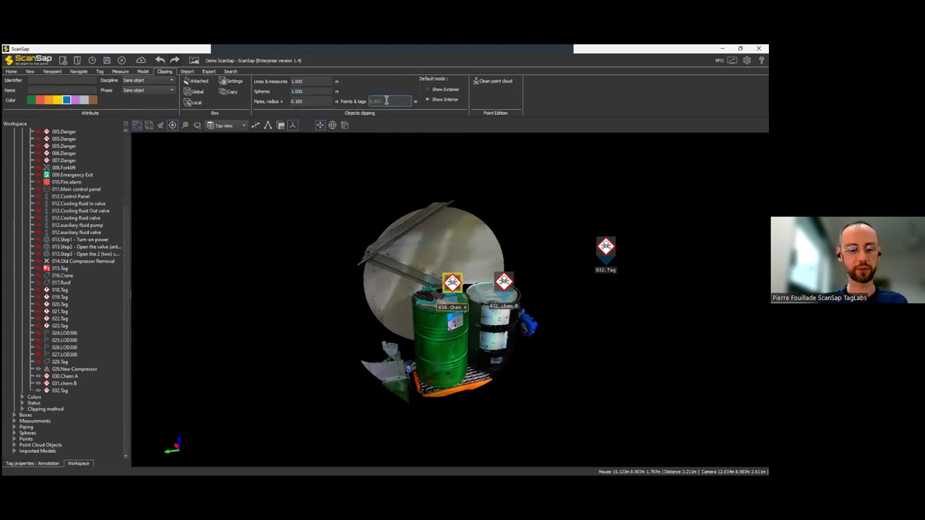
key(Return)
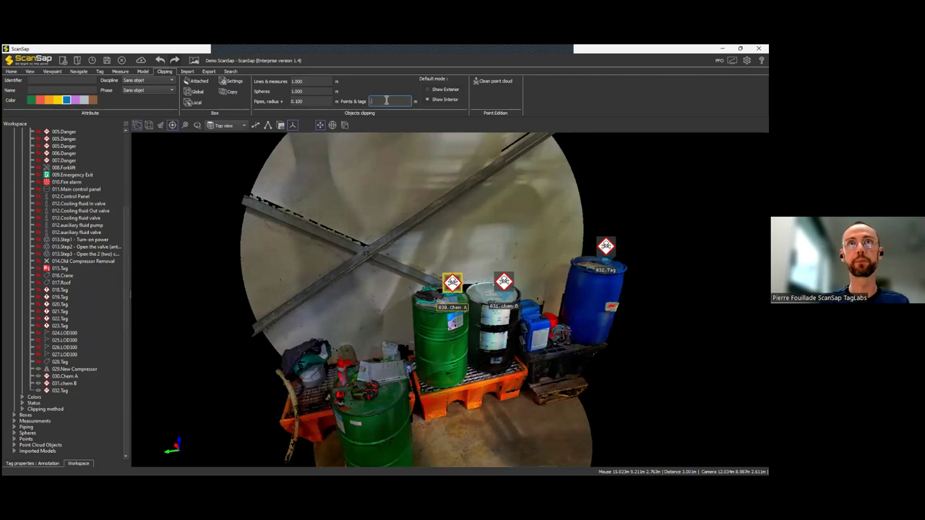
text(.5)
key(Return)
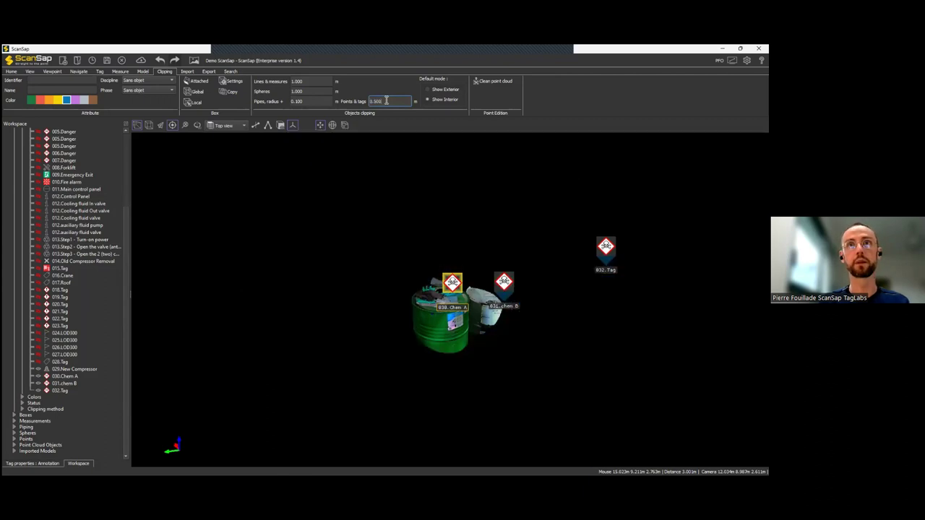
click(541, 382)
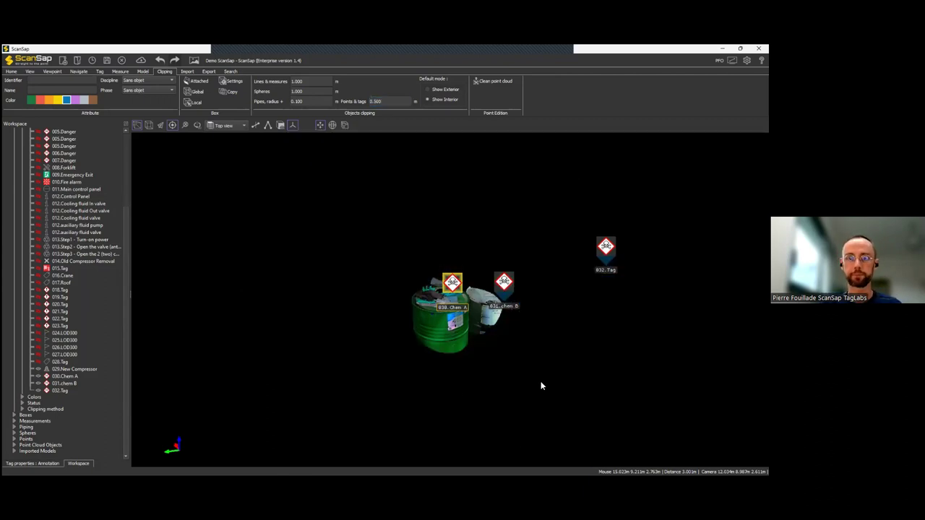
mouse_move(545, 382)
mouse_down()
mouse_move(563, 387)
mouse_move(576, 408)
mouse_move(537, 392)
mouse_up()
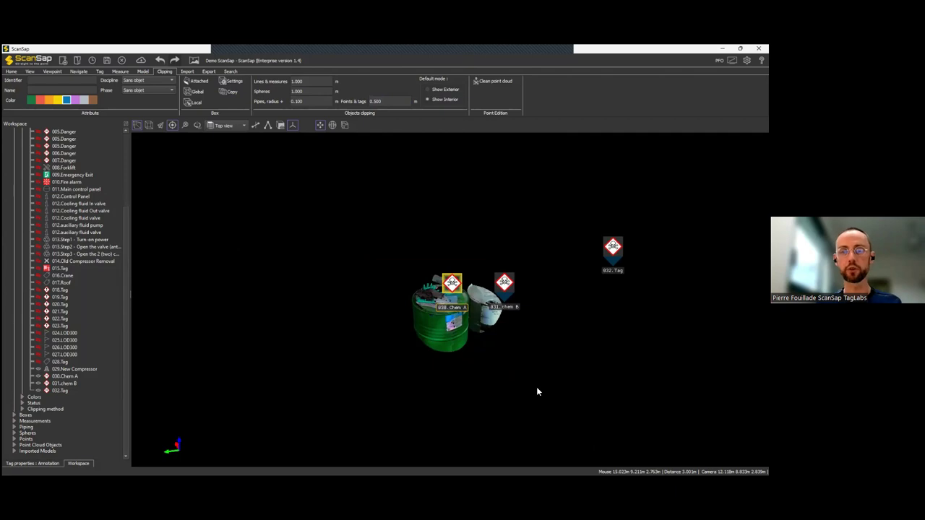
Step: Examine the isolated drums around the Chem A tag and look through the scans, tags and item categories in the workspace tree
scroll(537, 388, down, 3)
drag(538, 387, 556, 373)
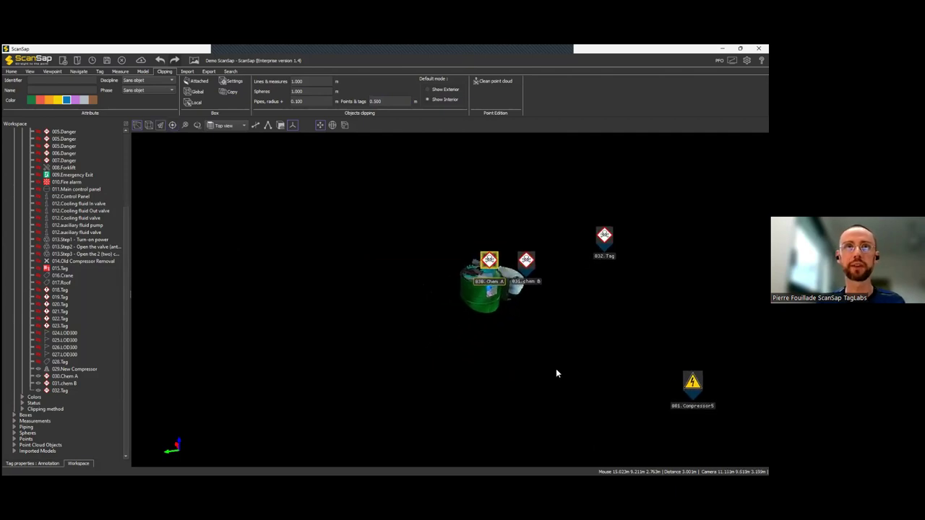
drag(128, 429, 133, 279)
click(22, 149)
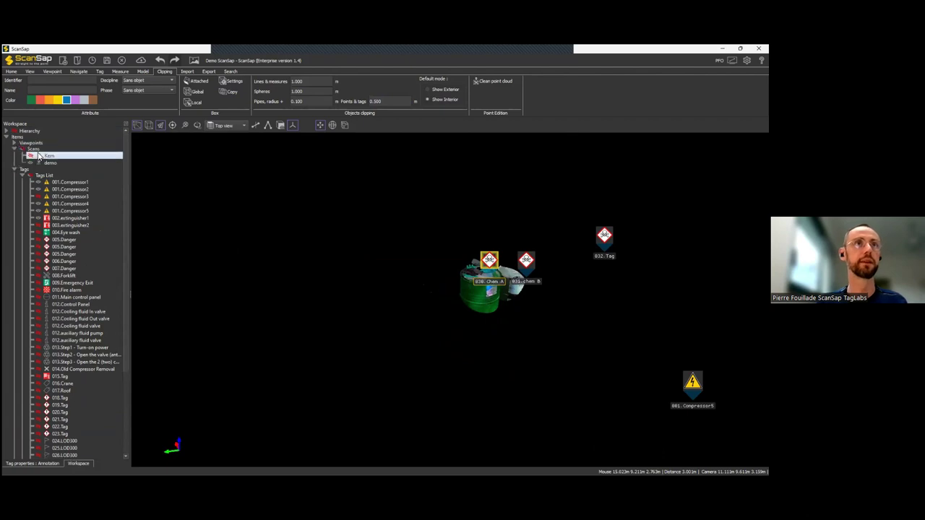
click(7, 132)
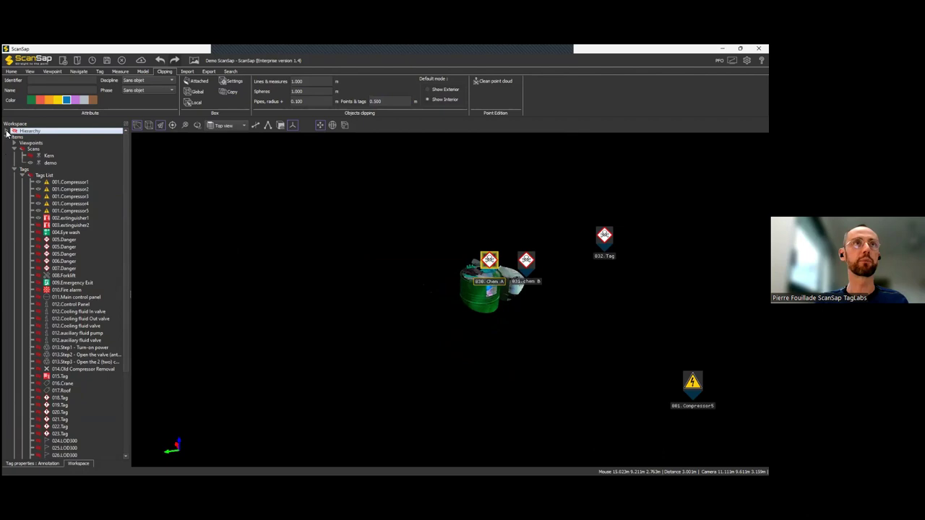
scroll(79, 239, down, 3)
click(85, 233)
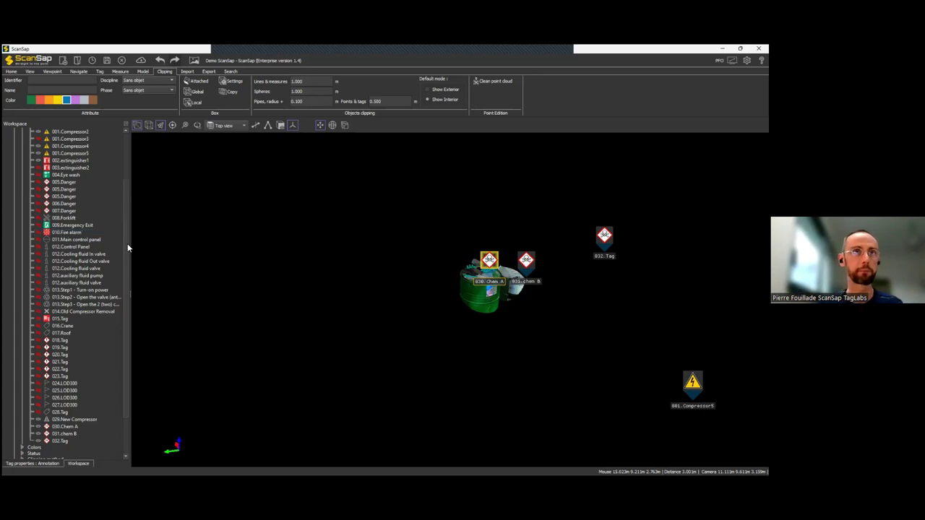
drag(127, 244, 131, 222)
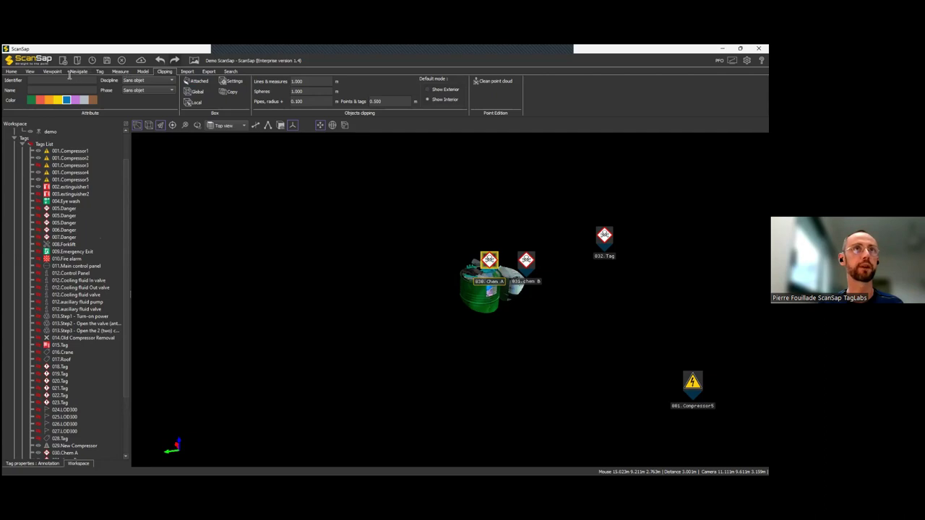
click(29, 72)
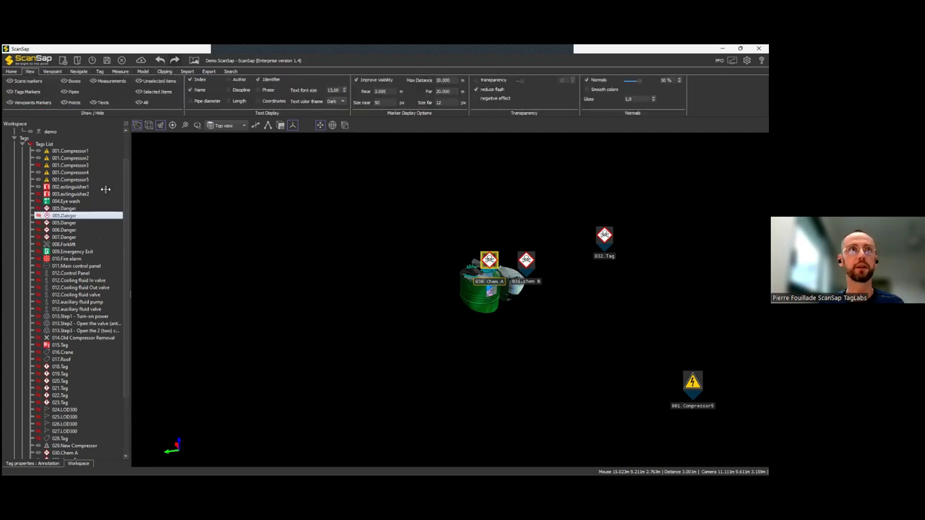
scroll(128, 253, down, 1)
drag(128, 252, 129, 300)
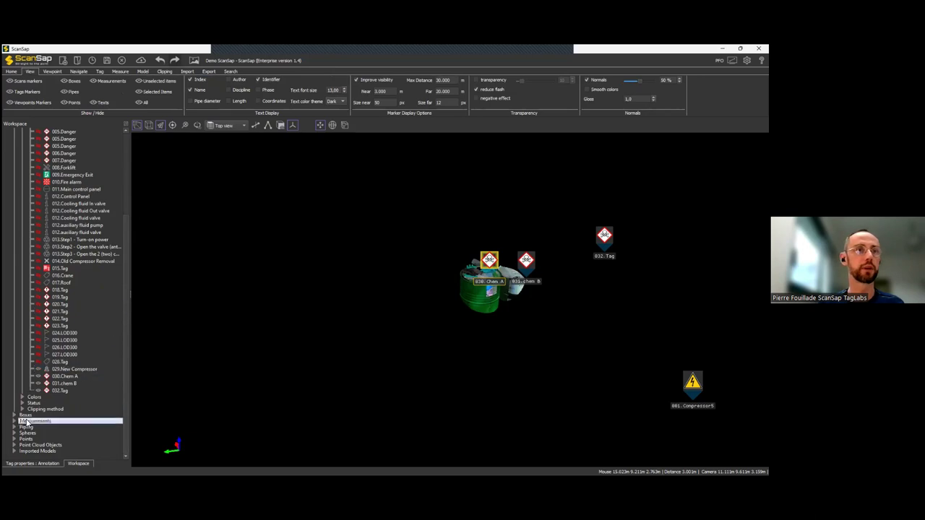
Step: Collapse the tags in the workspace tree and restore the start viewpoint from the viewpoints list
scroll(67, 322, up, 5)
scroll(67, 320, up, 1)
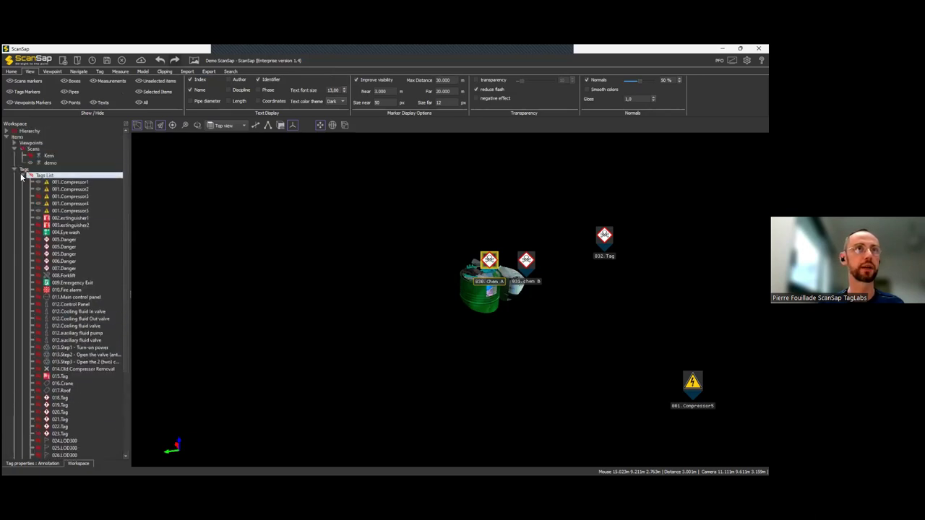
click(14, 169)
click(13, 144)
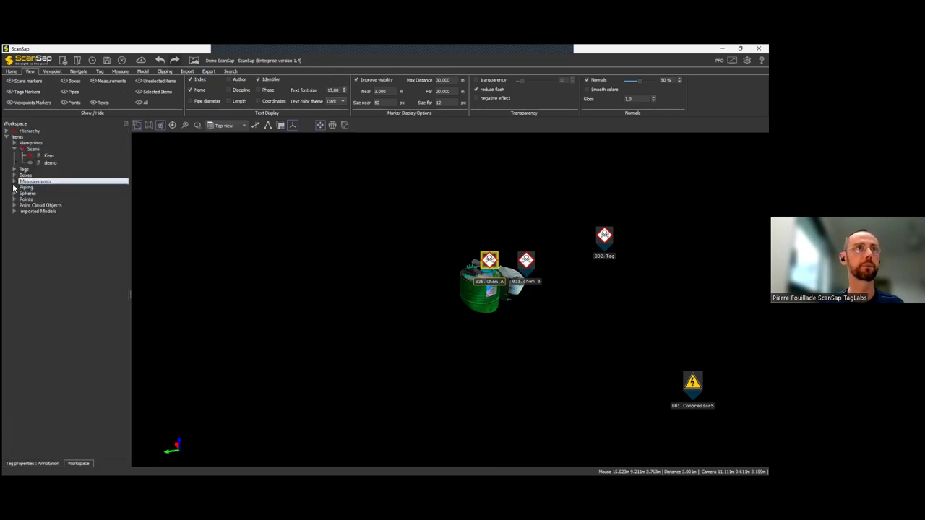
click(32, 149)
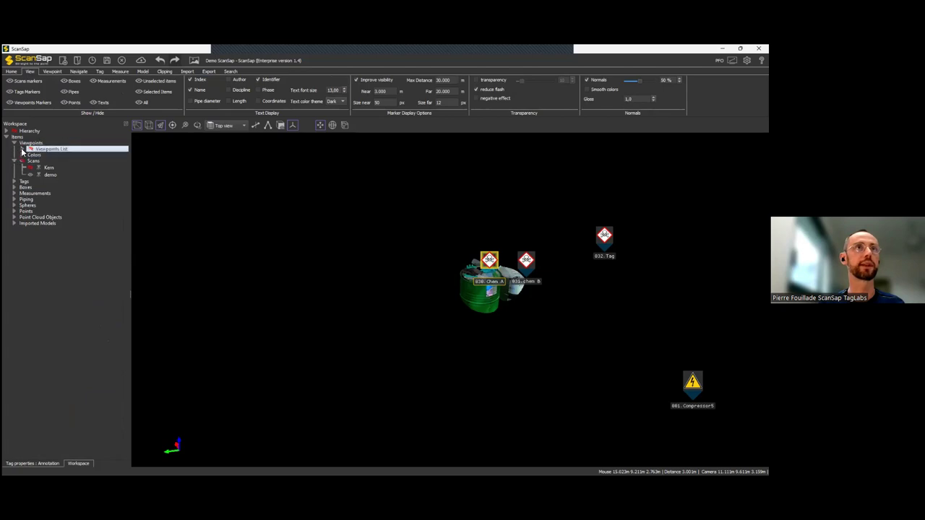
click(23, 149)
click(59, 156)
double_click(59, 156)
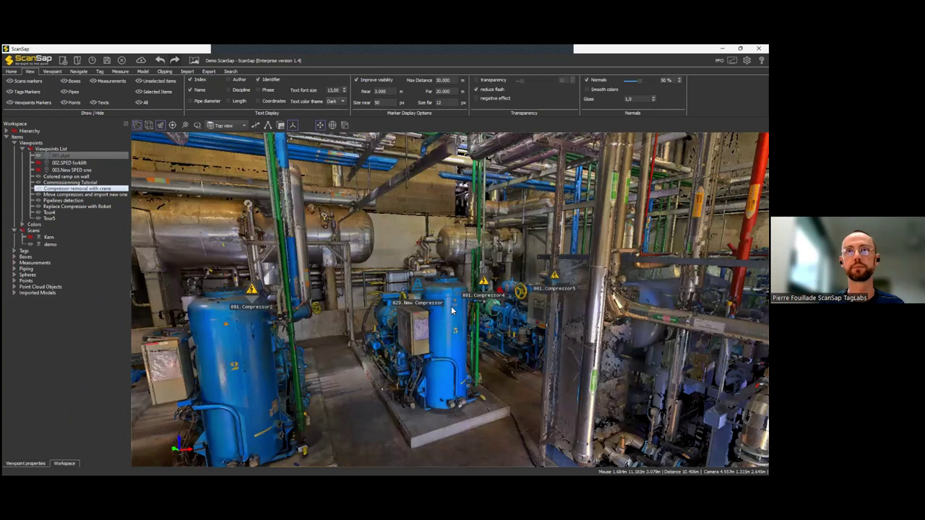
Step: Show the whole building from above in an orthographic top view
key(Up)
key(Up)
key(Up)
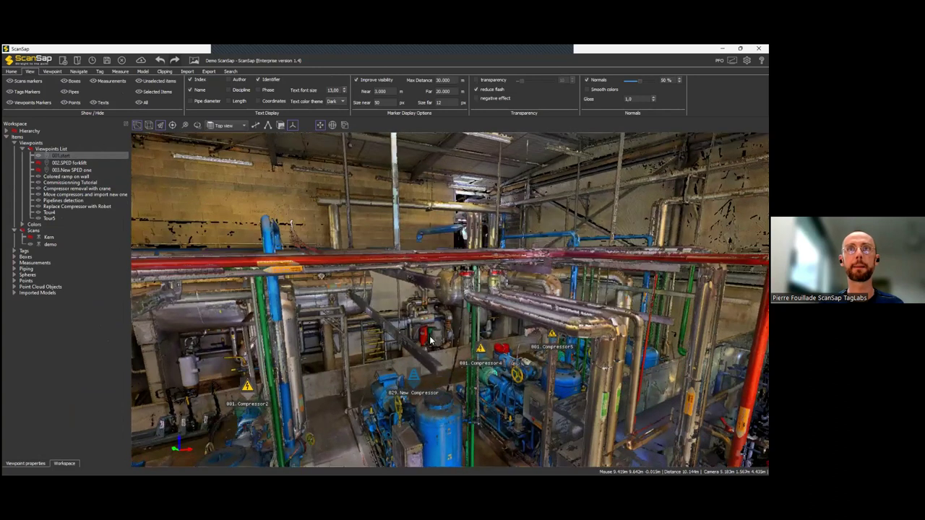
click(149, 127)
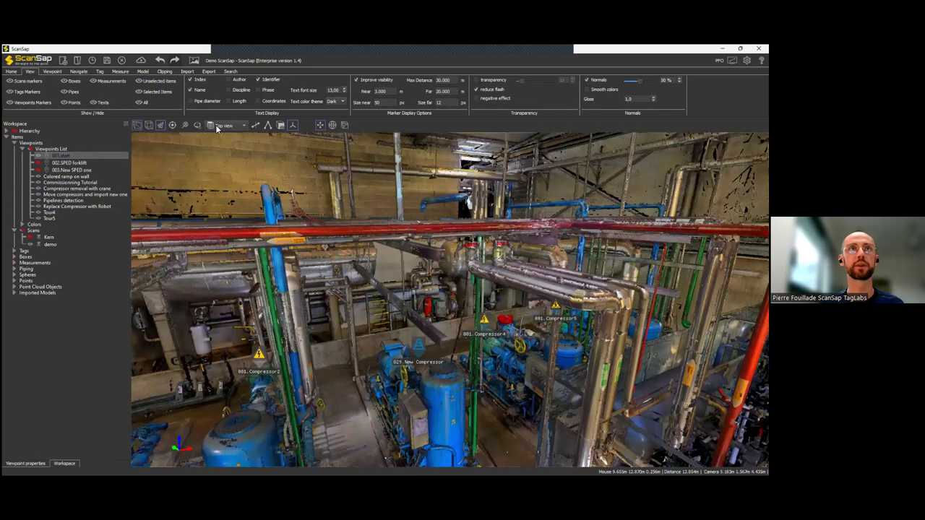
click(220, 127)
click(224, 126)
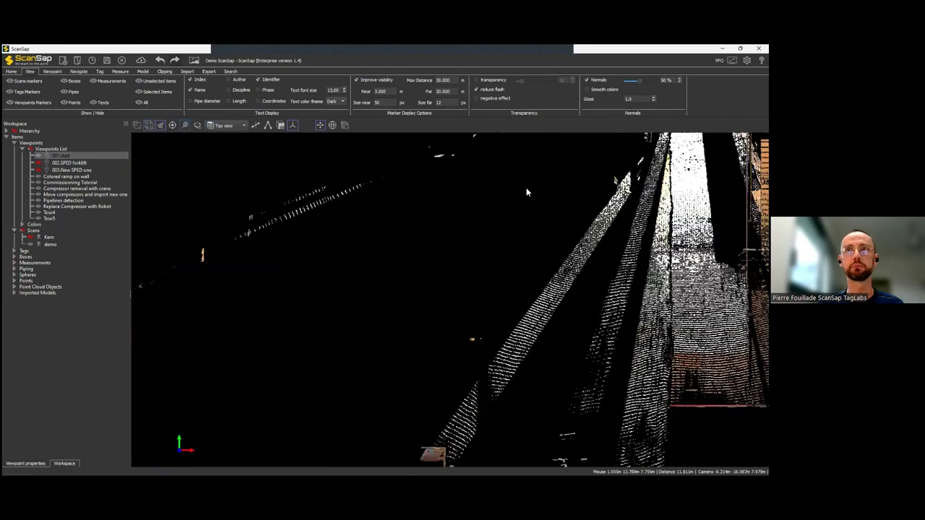
scroll(474, 299, up, 2)
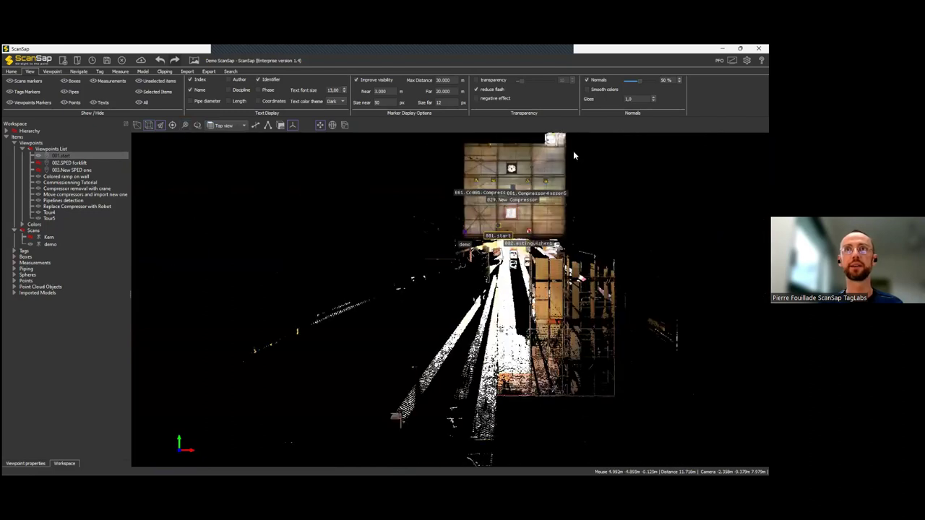
scroll(478, 259, up, 4)
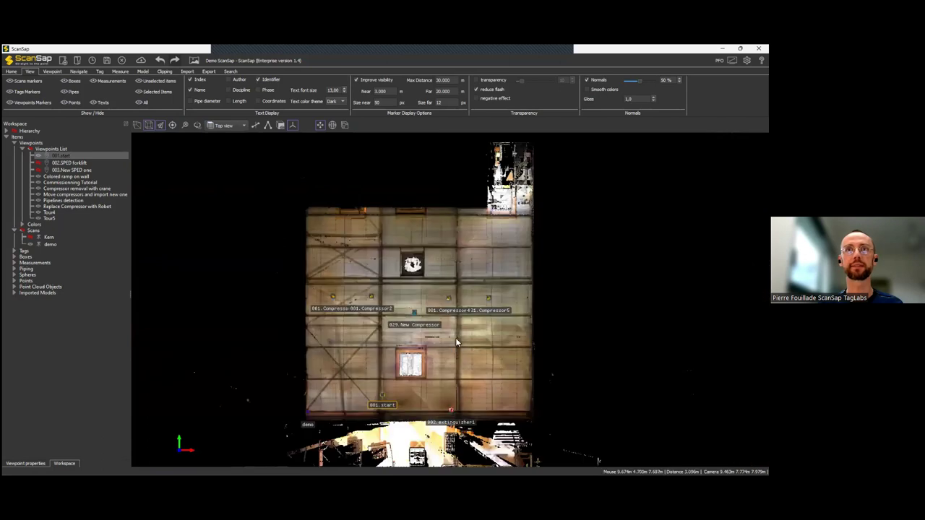
Step: Display the point cloud with transparency and the negative effect, lowering the transparency value to 1
click(13, 70)
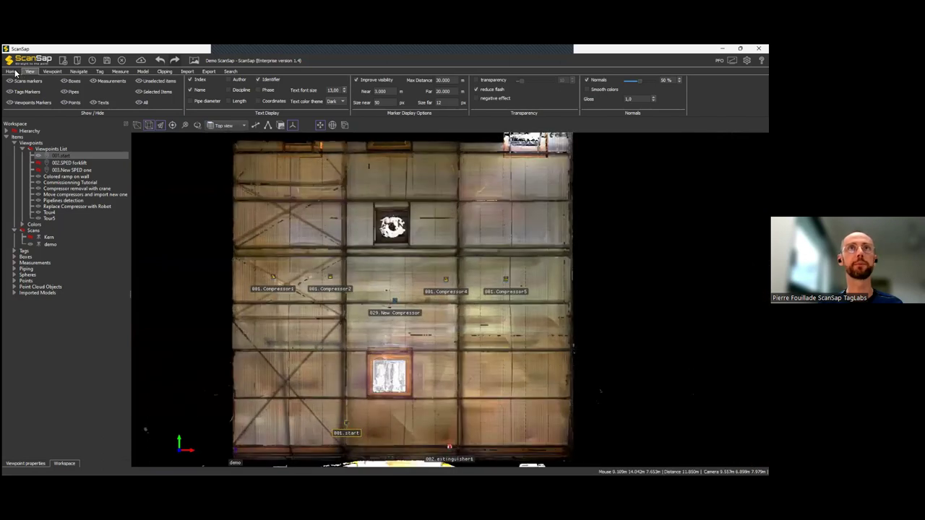
click(397, 100)
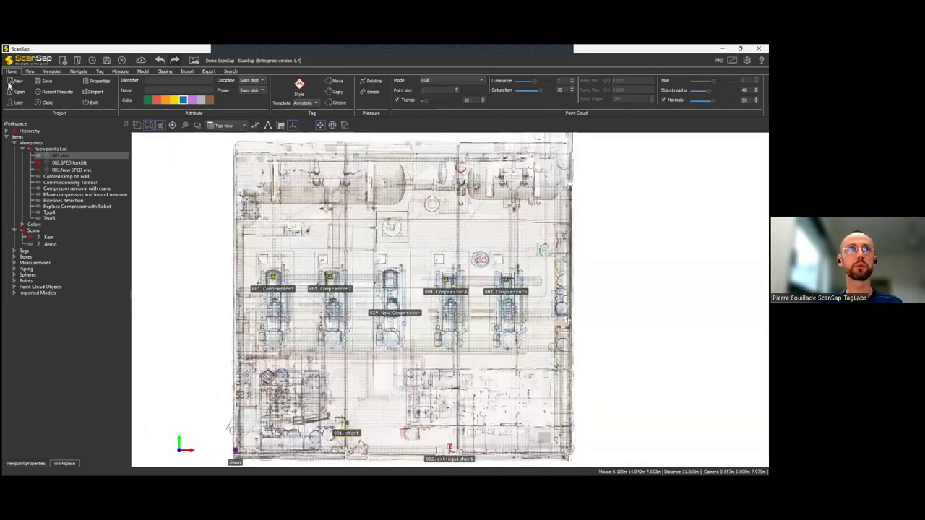
click(30, 72)
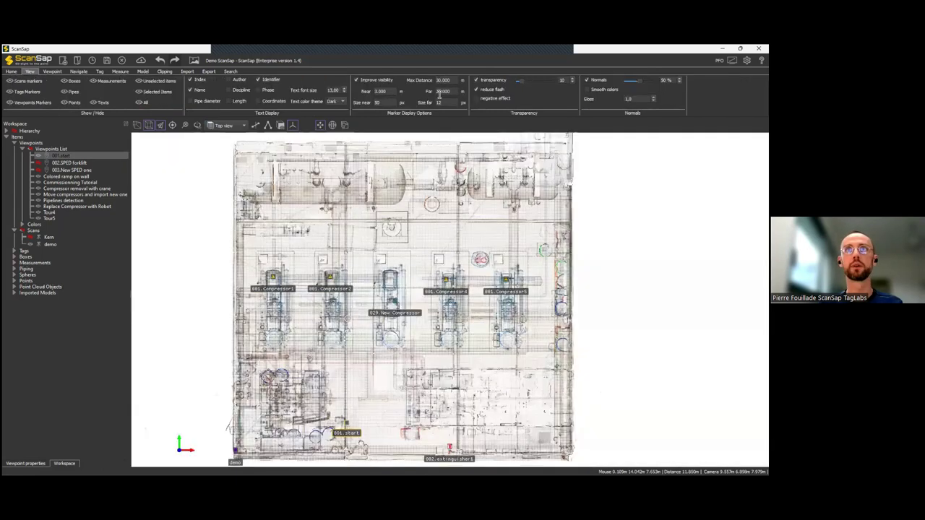
click(477, 98)
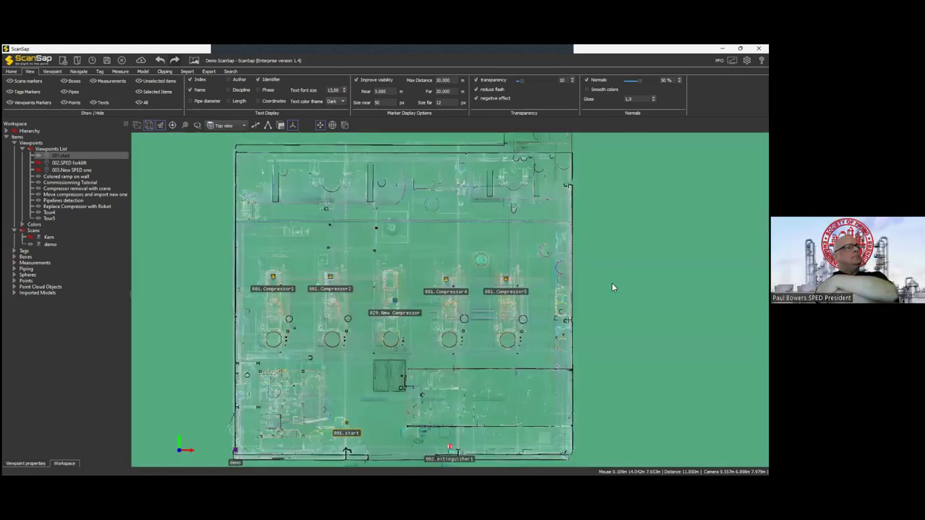
mouse_move(521, 81)
mouse_down()
mouse_move(532, 83)
mouse_move(518, 84)
mouse_up()
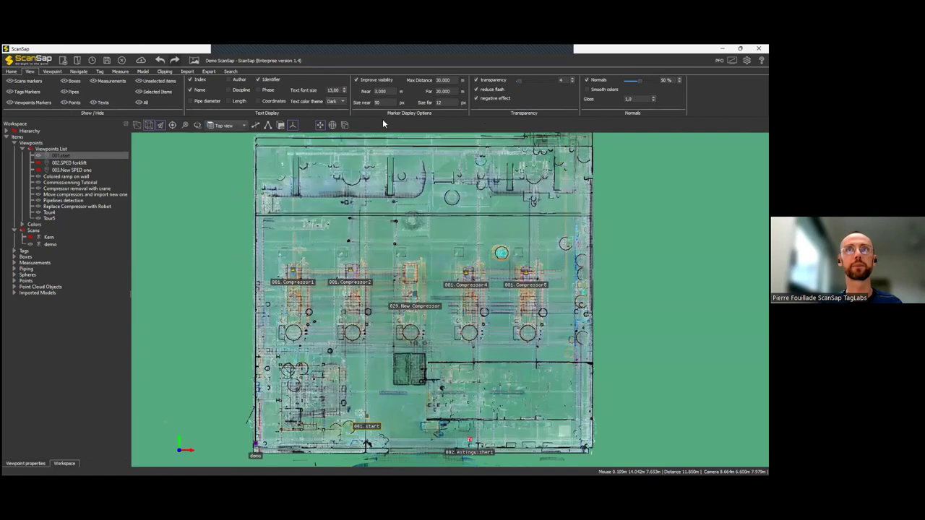
click(476, 89)
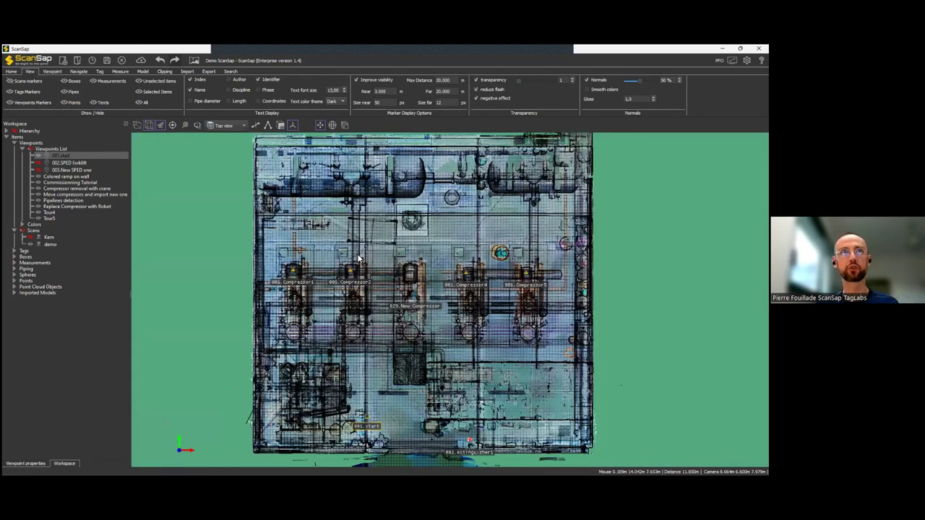
Step: Look over the screenshot and orthoimage export options, list the available image formats and examine the compressor area in the top view
click(208, 71)
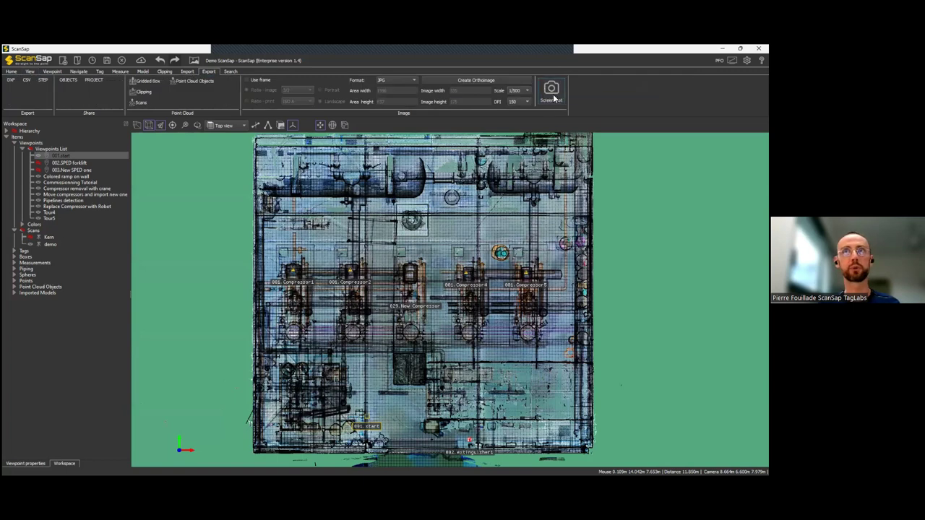
click(554, 99)
click(554, 99)
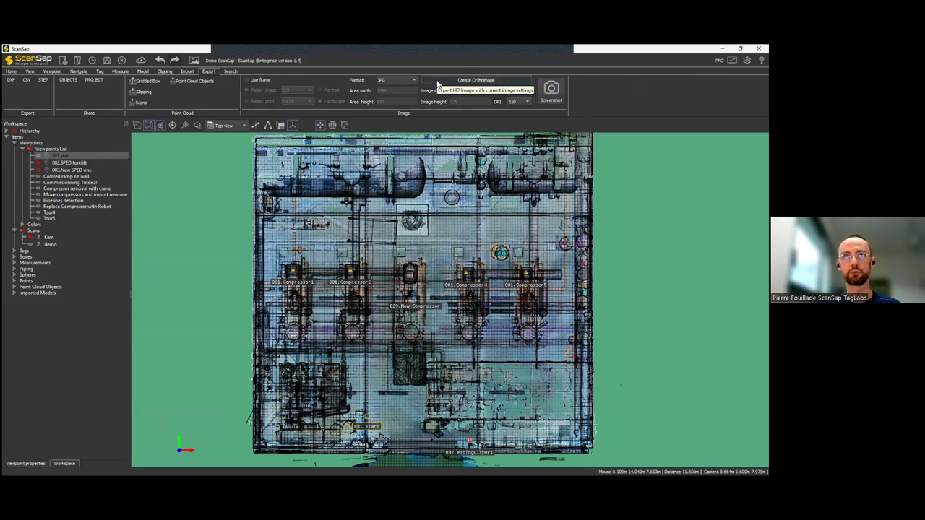
click(410, 80)
click(410, 80)
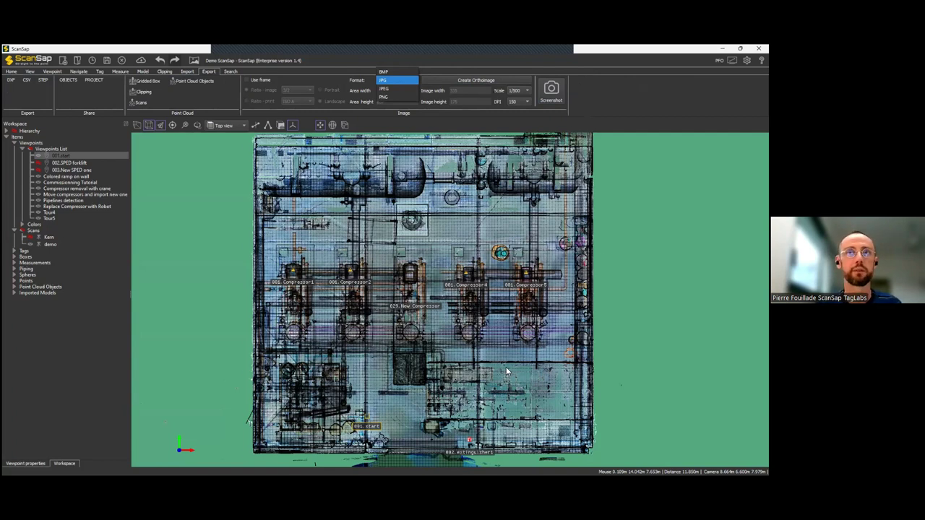
scroll(506, 366, up, 3)
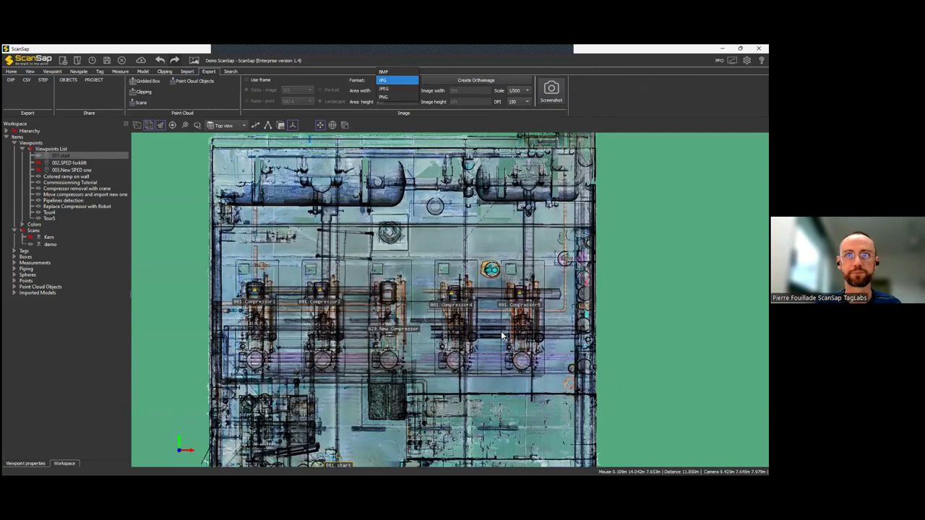
scroll(464, 308, up, 1)
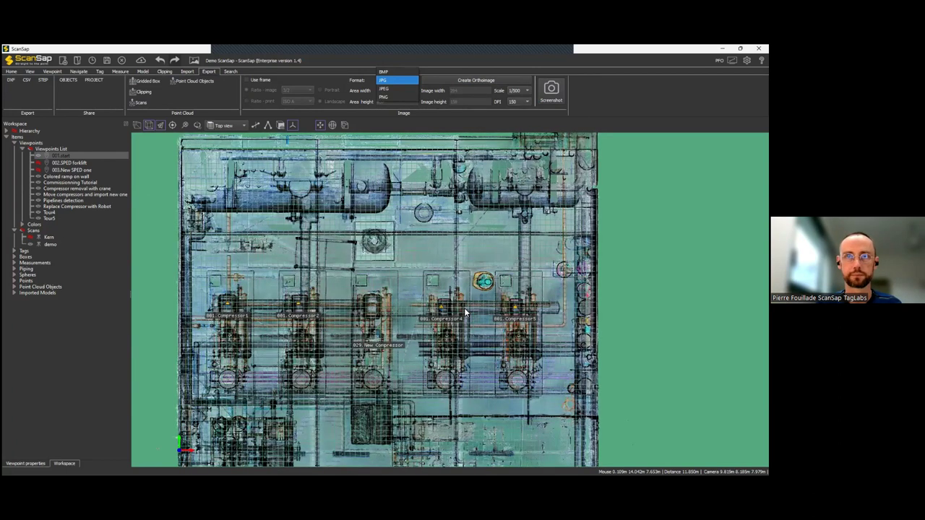
scroll(466, 307, up, 1)
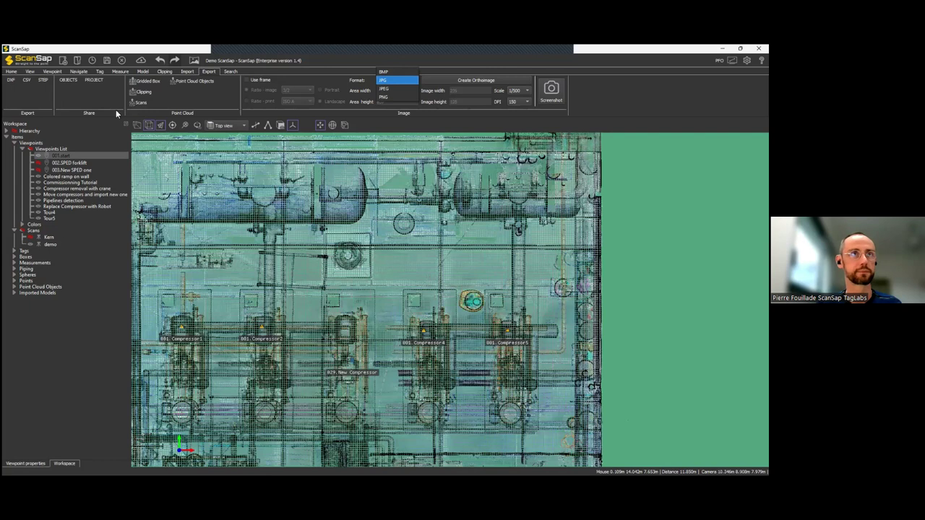
Step: Return to the start viewpoint in perspective and look around the compressors
double_click(62, 156)
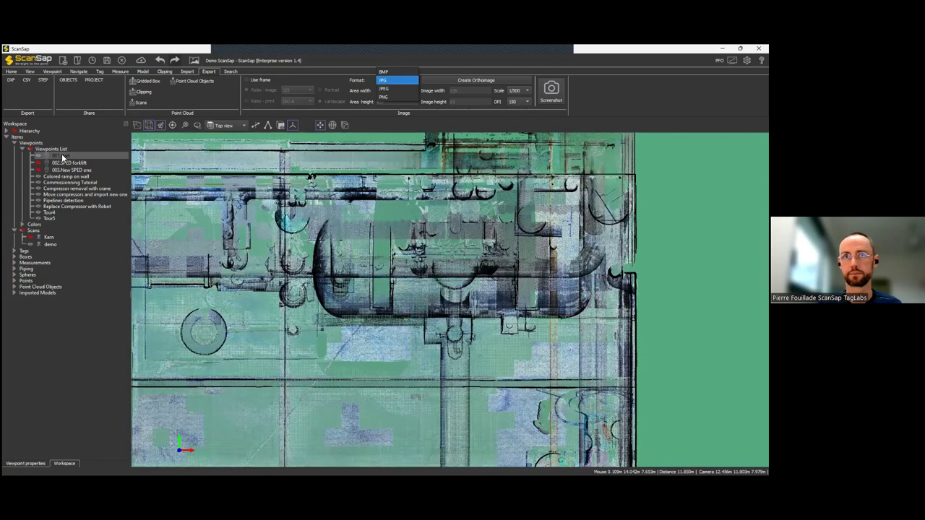
double_click(62, 156)
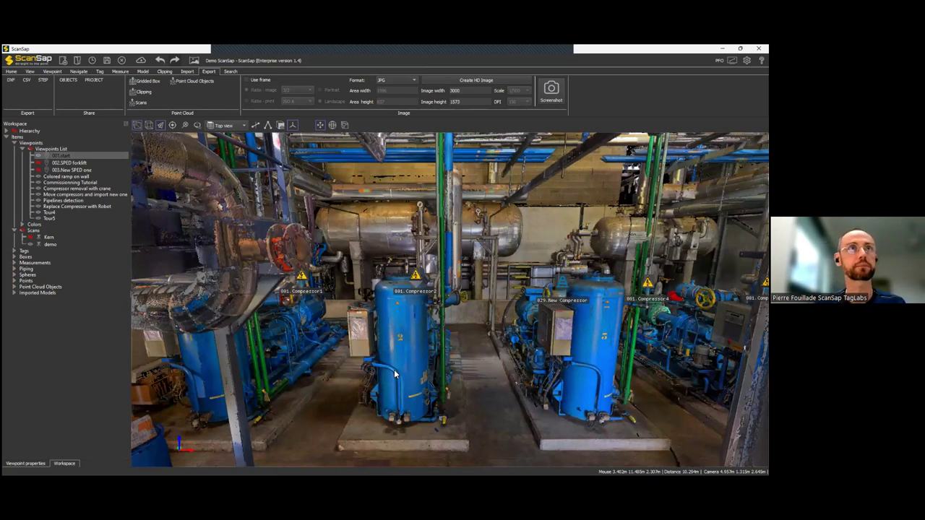
drag(422, 302, 418, 297)
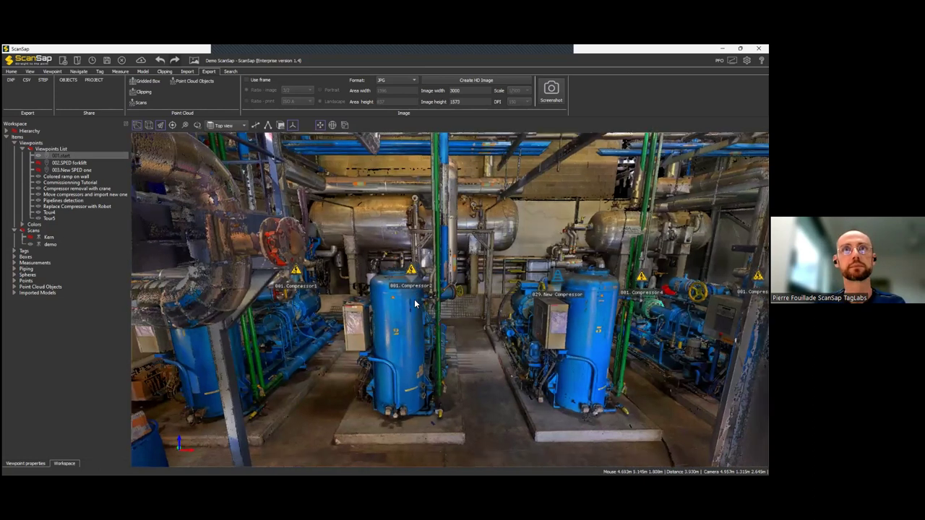
scroll(409, 304, up, 1)
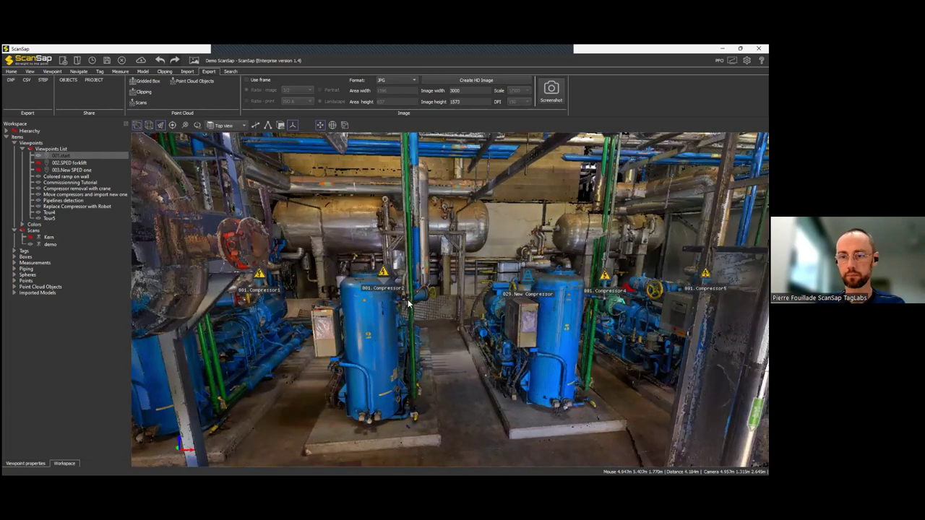
scroll(408, 303, up, 1)
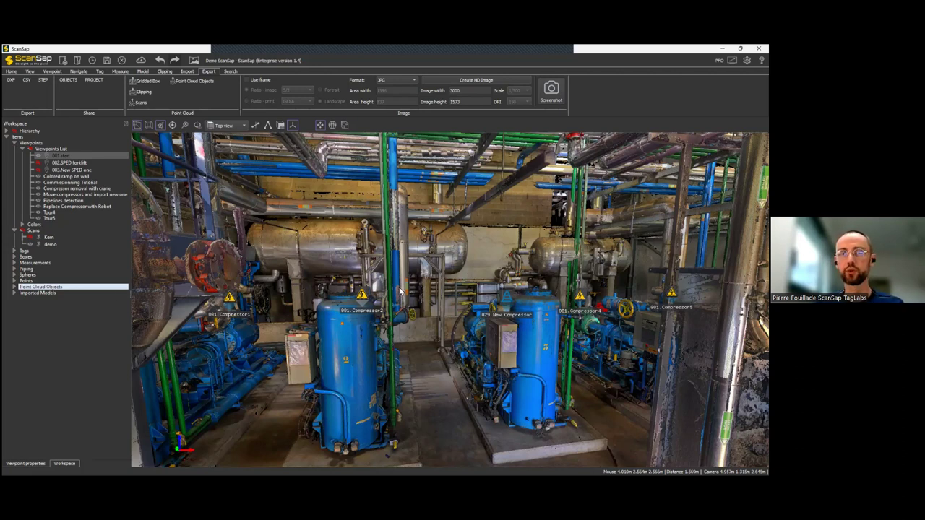
drag(422, 300, 358, 299)
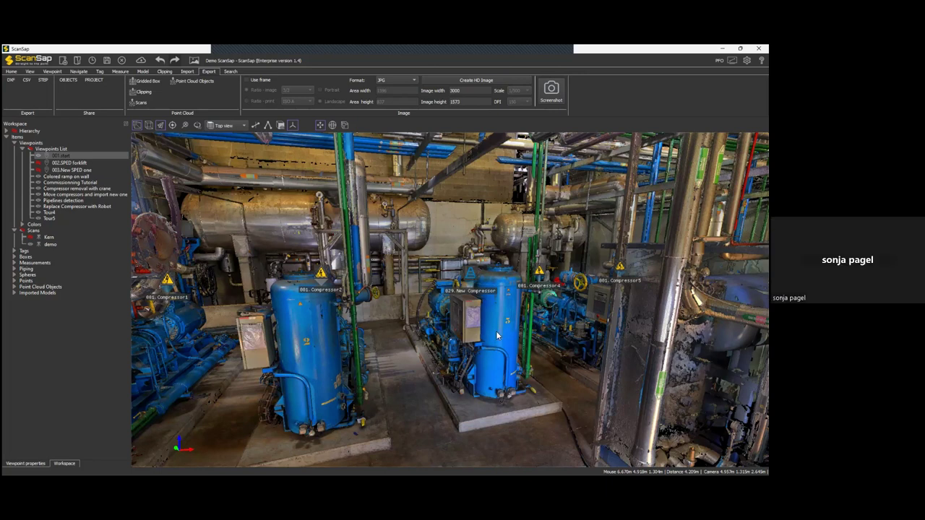
middle_drag(517, 340, 523, 354)
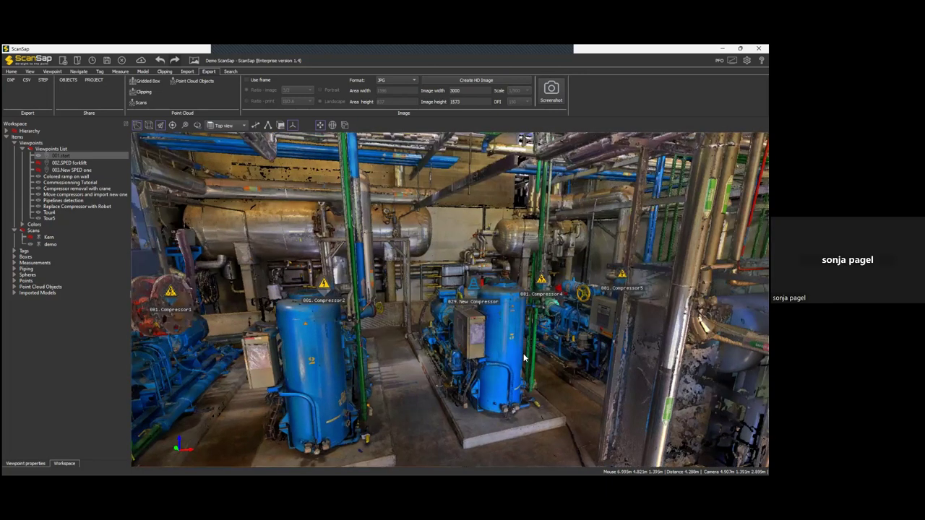
Step: Look around the compressors from several angles and go to the vertical green pipe on the far wall
scroll(525, 357, up, 4)
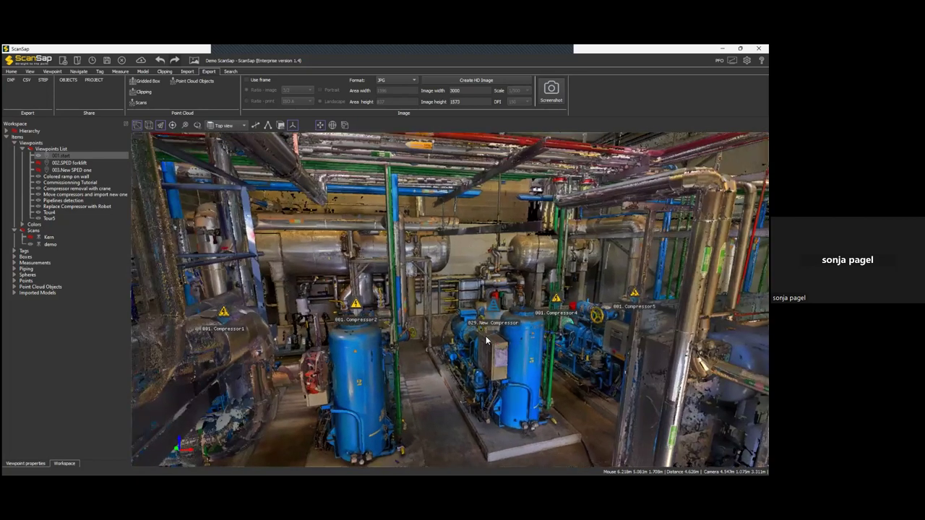
drag(485, 341, 488, 333)
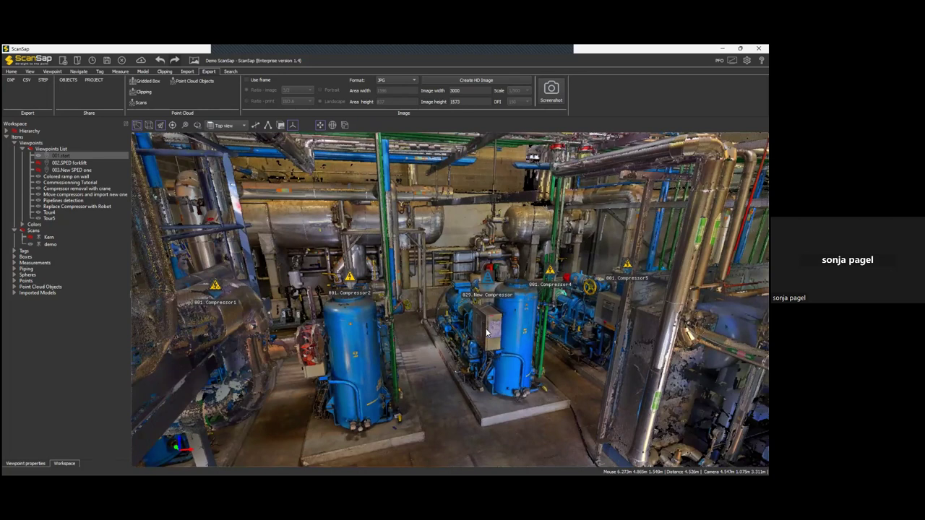
scroll(490, 330, up, 2)
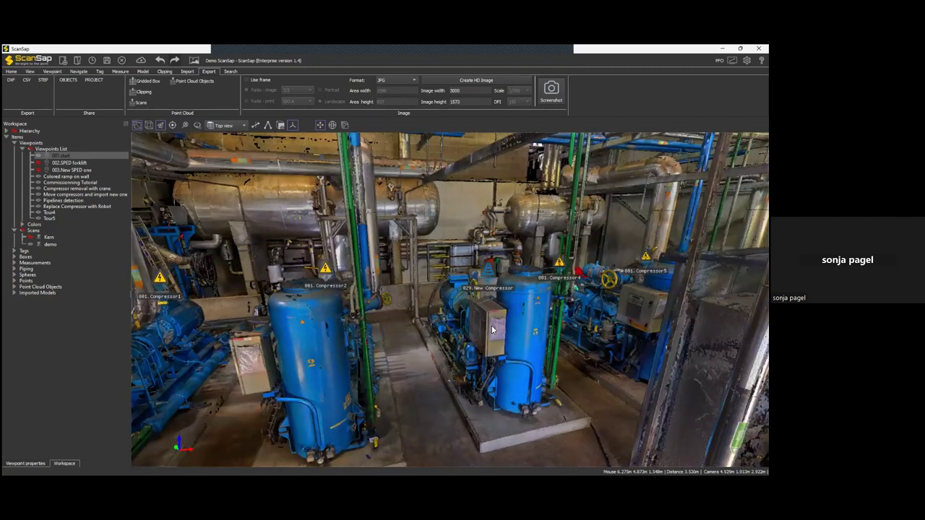
scroll(495, 326, up, 3)
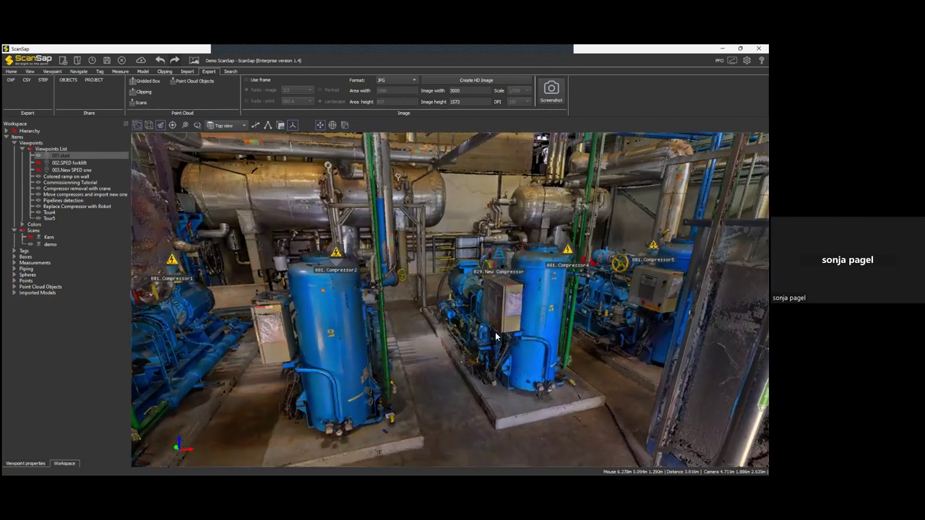
middle_drag(490, 345, 503, 367)
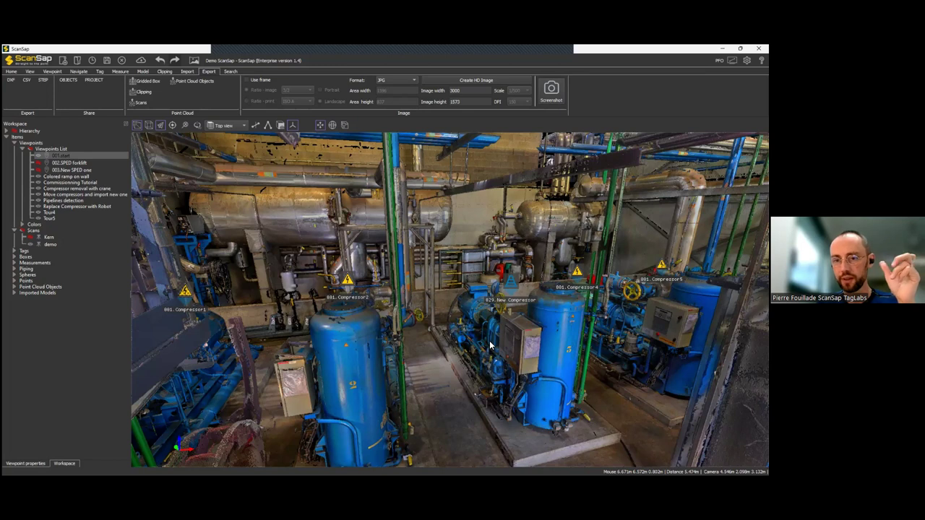
drag(528, 310, 514, 324)
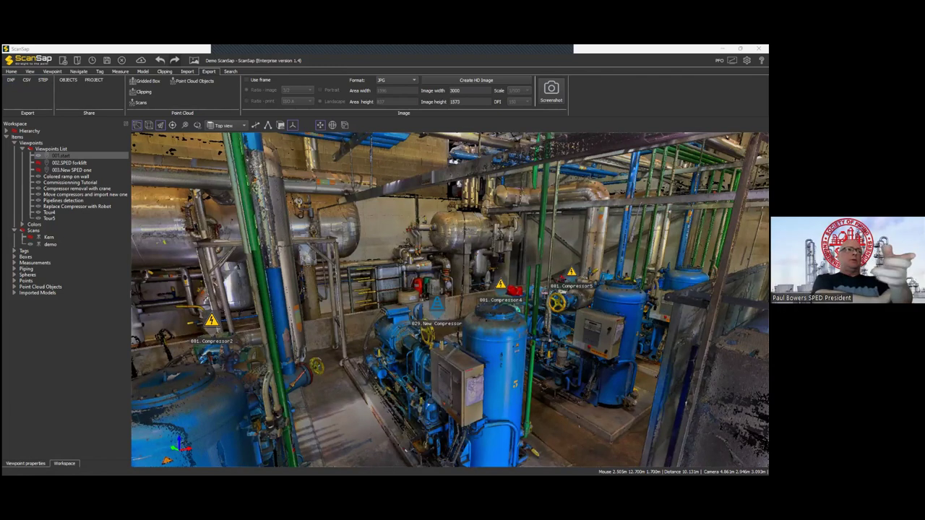
drag(559, 363, 554, 347)
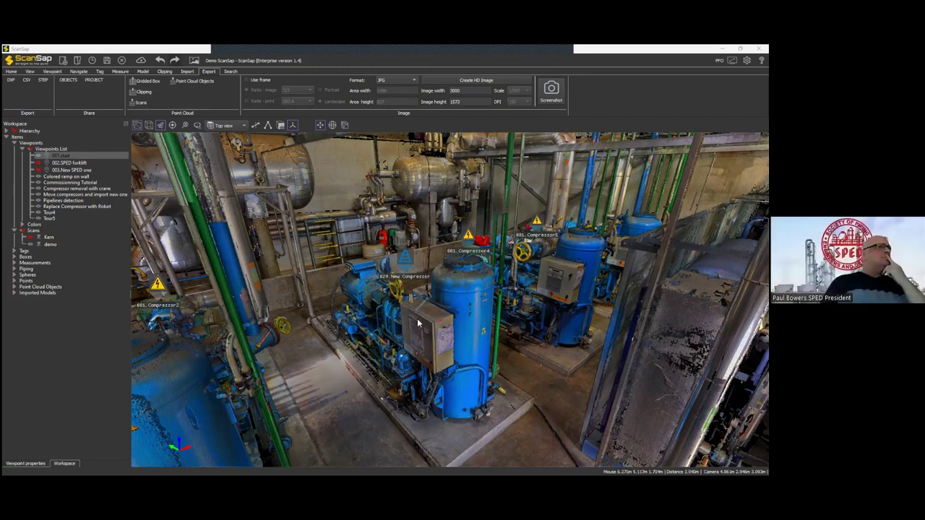
drag(367, 304, 356, 298)
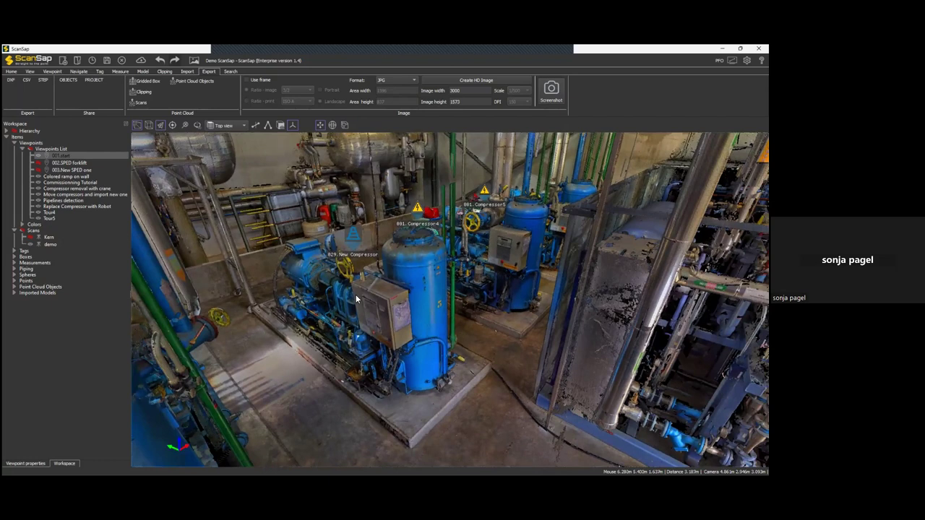
drag(359, 292, 365, 284)
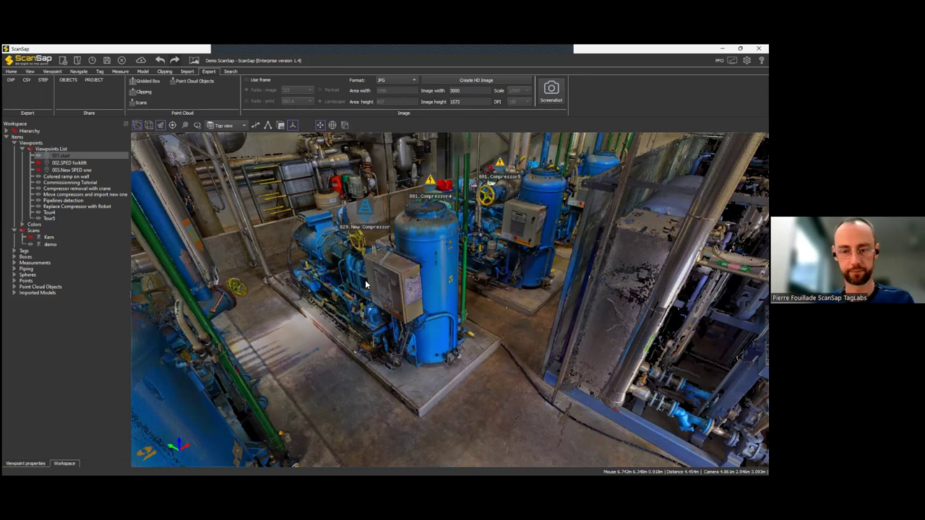
drag(390, 244, 362, 246)
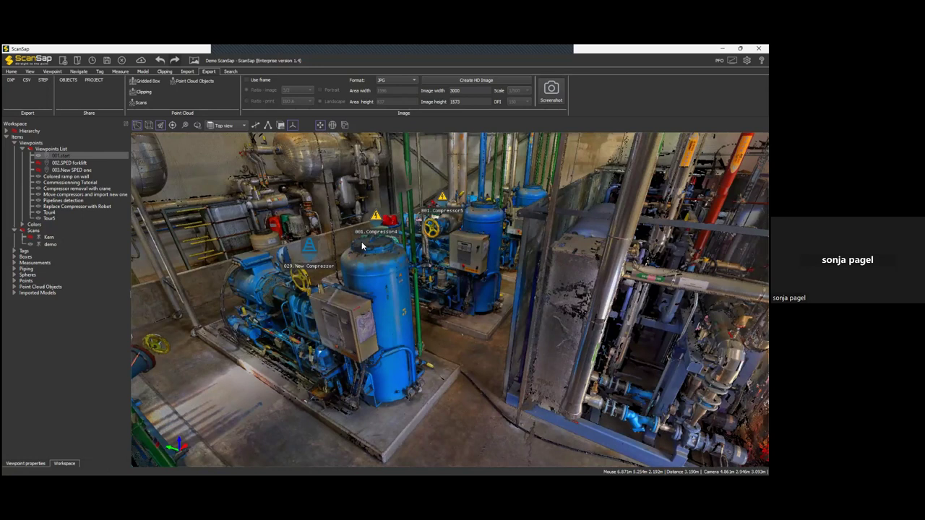
middle_drag(360, 243, 356, 255)
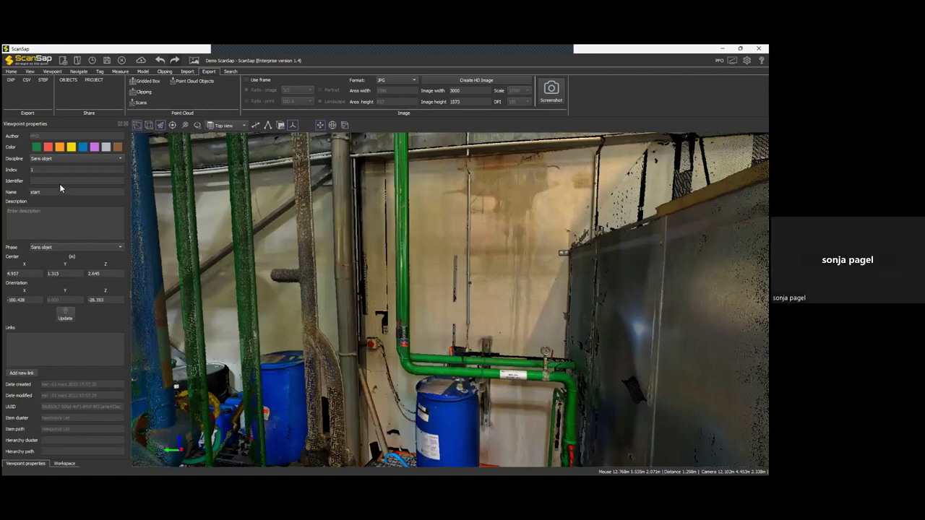
Step: Set the identifier for newly modelled objects to AcidPipe
click(63, 181)
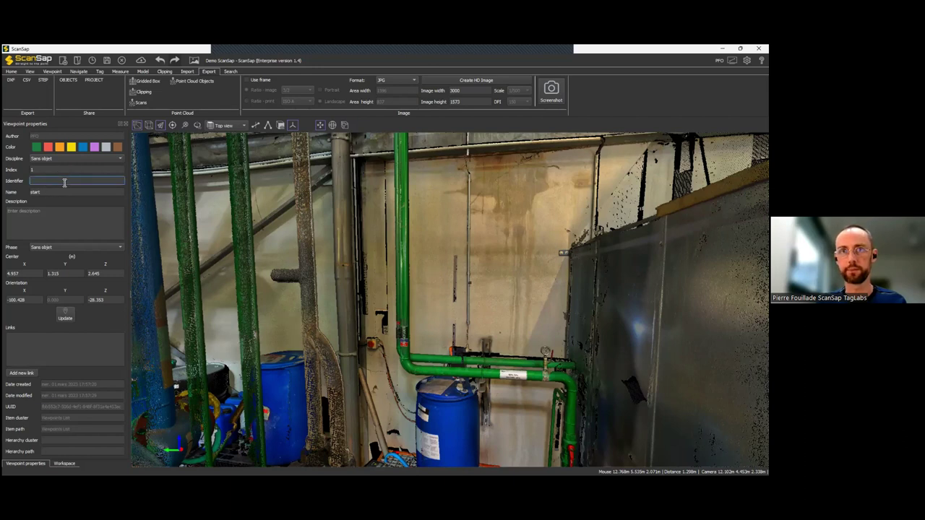
click(64, 182)
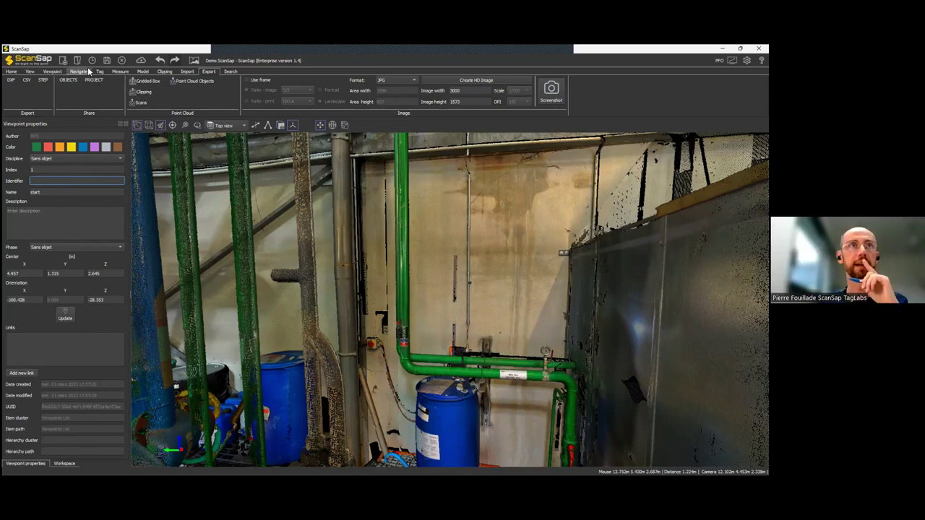
click(143, 71)
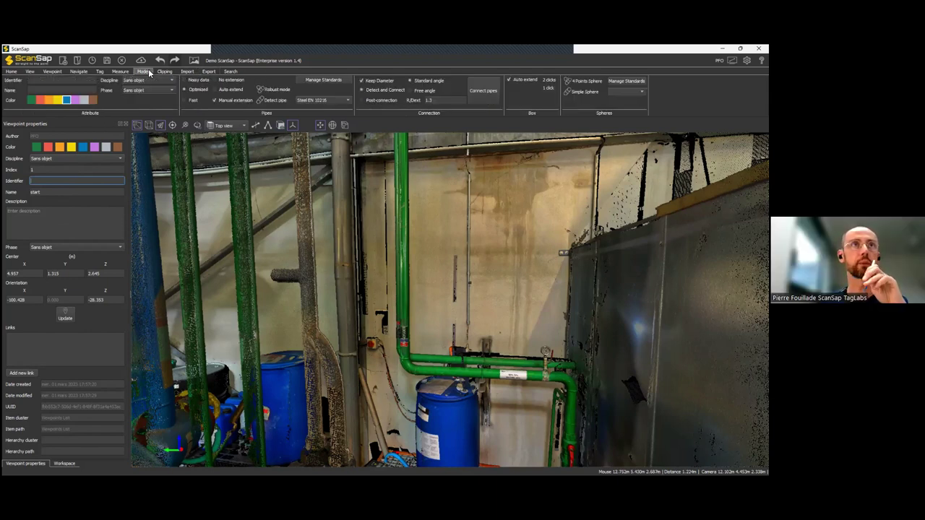
click(61, 80)
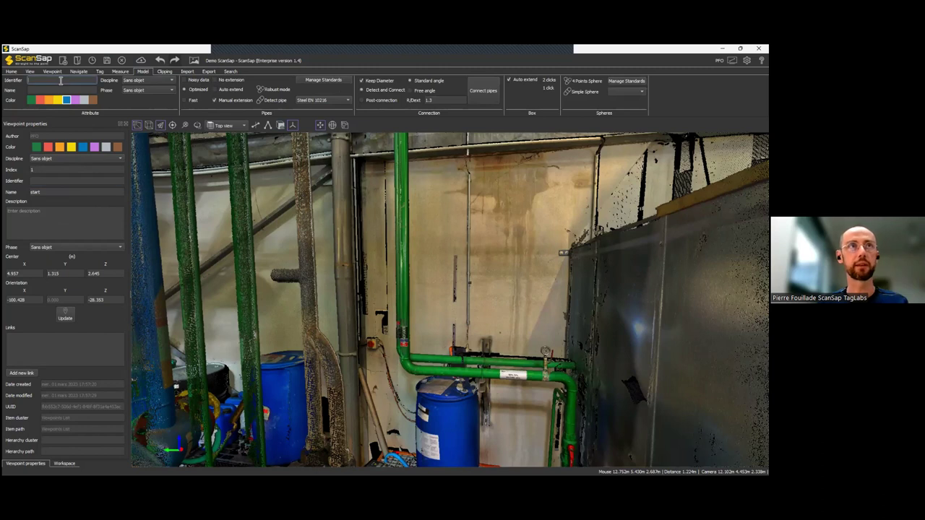
click(57, 80)
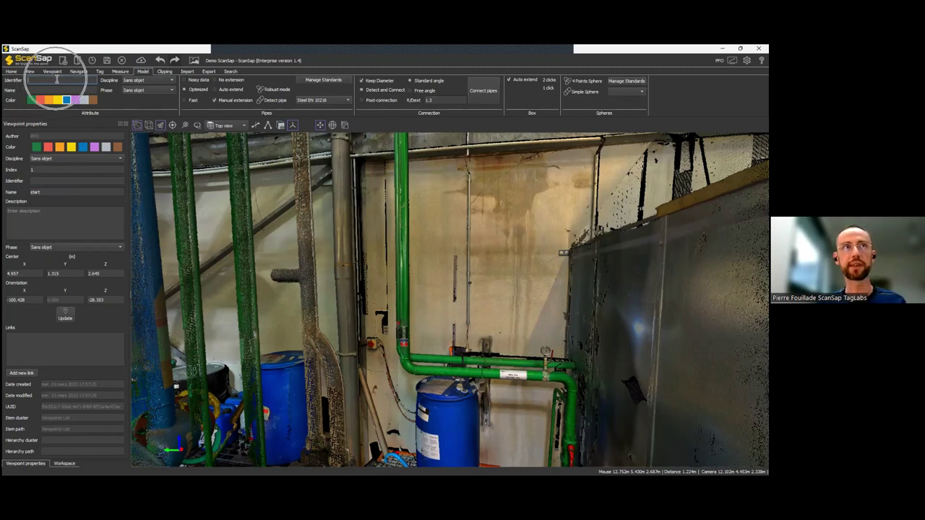
click(57, 79)
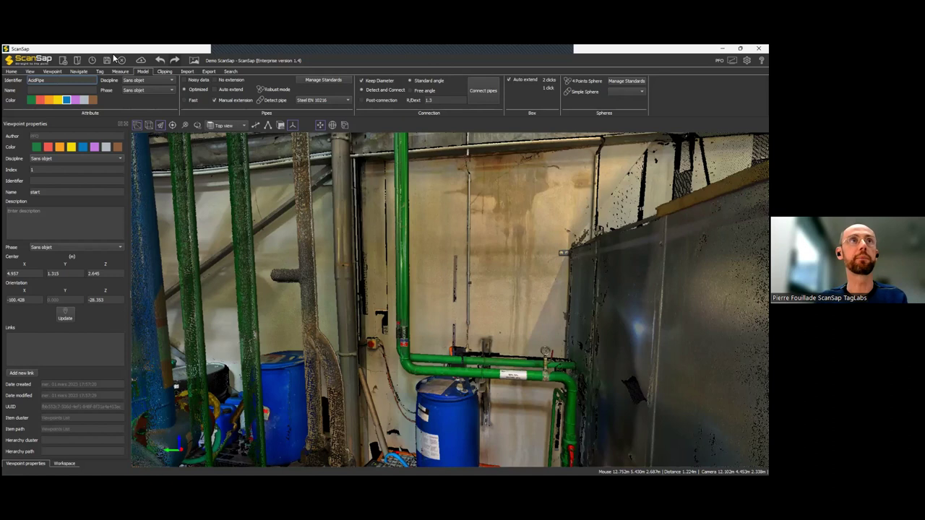
key(ctrl)
key(ctrl)
key(ctrl)
key(ctrl)
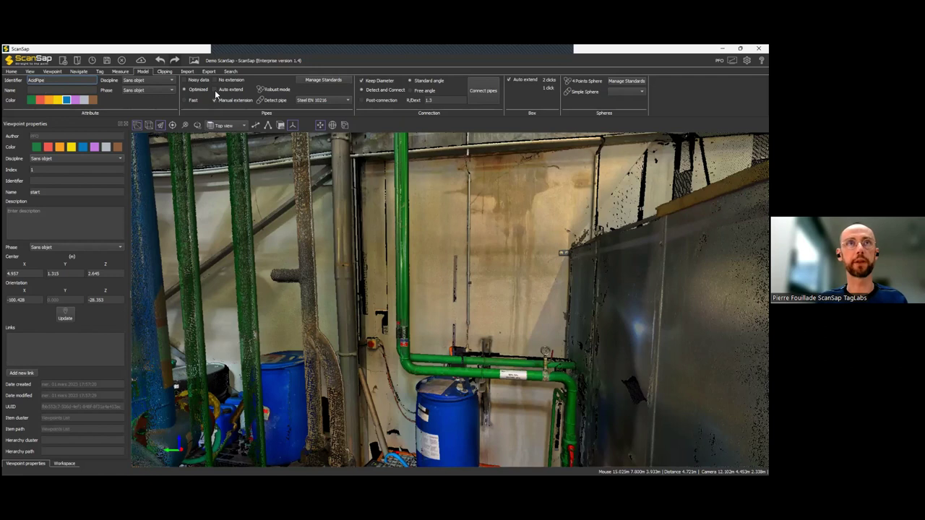
Step: Detect the vertical green pipe on the wall from two points along its length
click(272, 101)
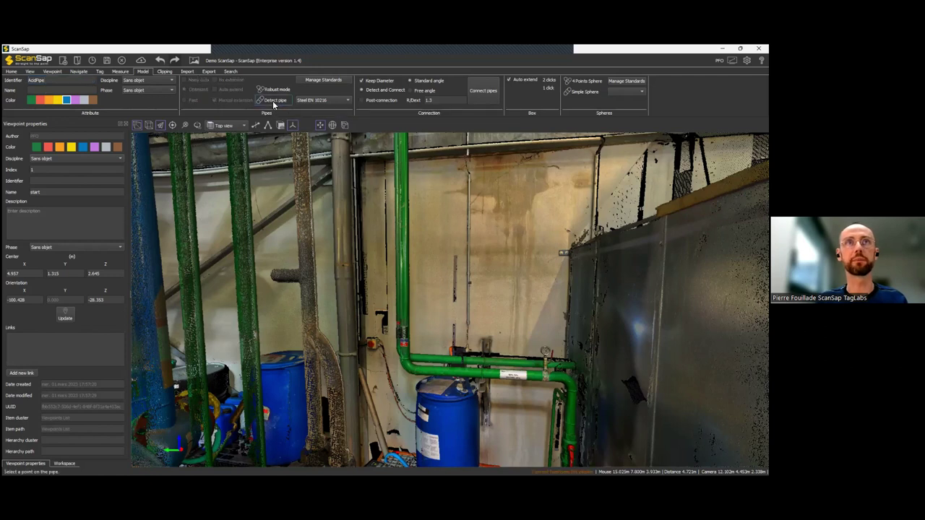
click(405, 306)
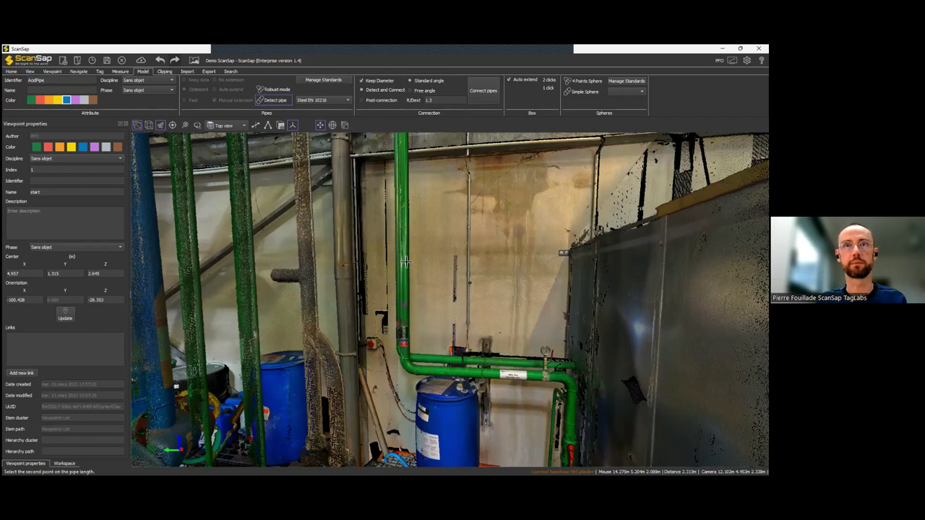
click(404, 186)
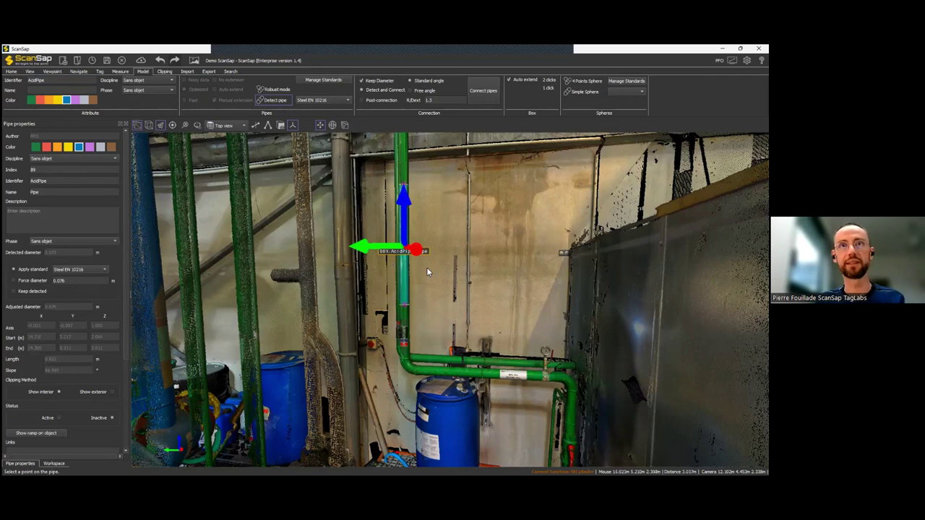
key(Escape)
key(ctrl)
key(ctrl)
key(ctrl)
key(ctrl)
key(ctrl)
key(ctrl)
key(ctrl)
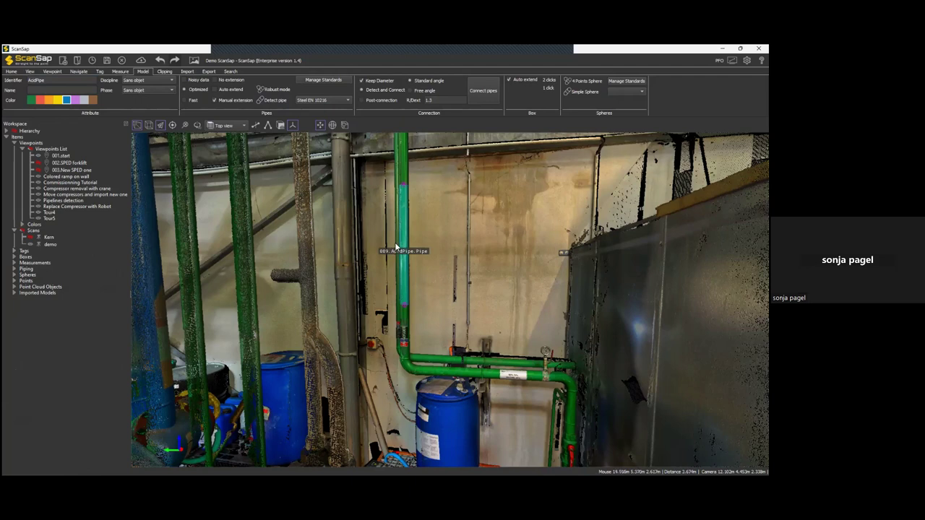
Step: Select the modelled green pipe and inspect its Identifier in the pipe properties
click(407, 243)
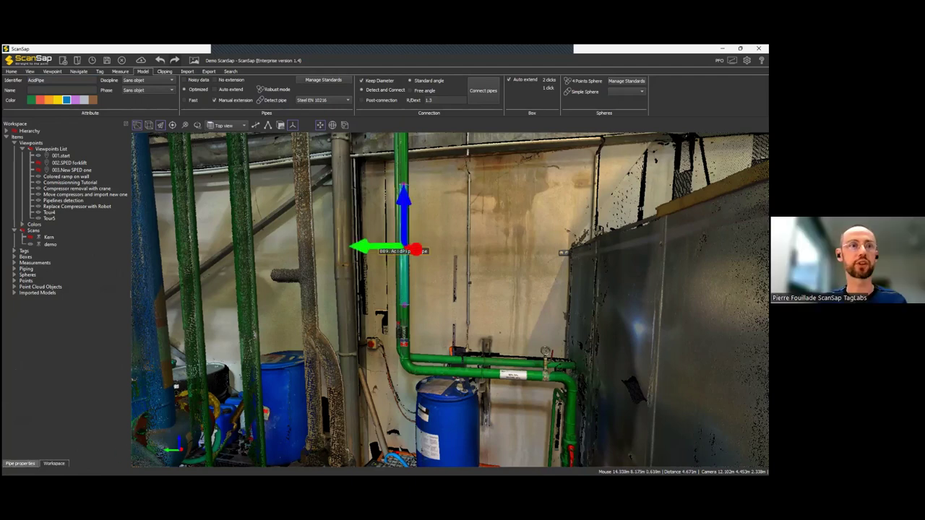
click(20, 463)
click(52, 181)
click(88, 179)
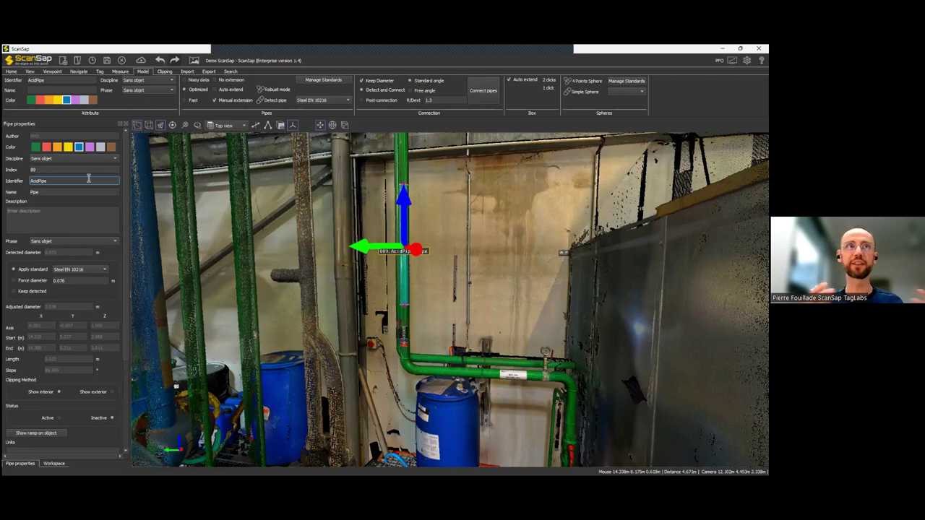
key(ctrl+a)
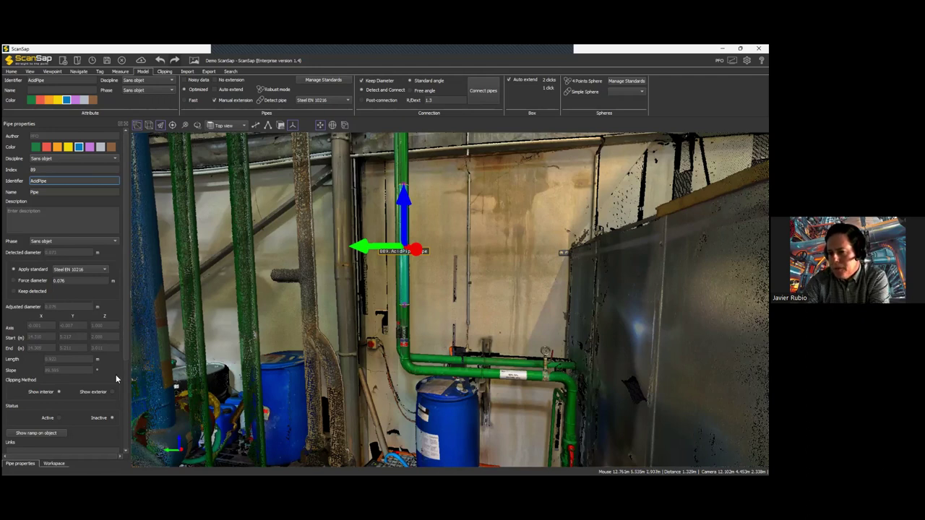
Step: Go back to the compressors and examine the green motor of Compressor4 up close
drag(429, 406, 448, 371)
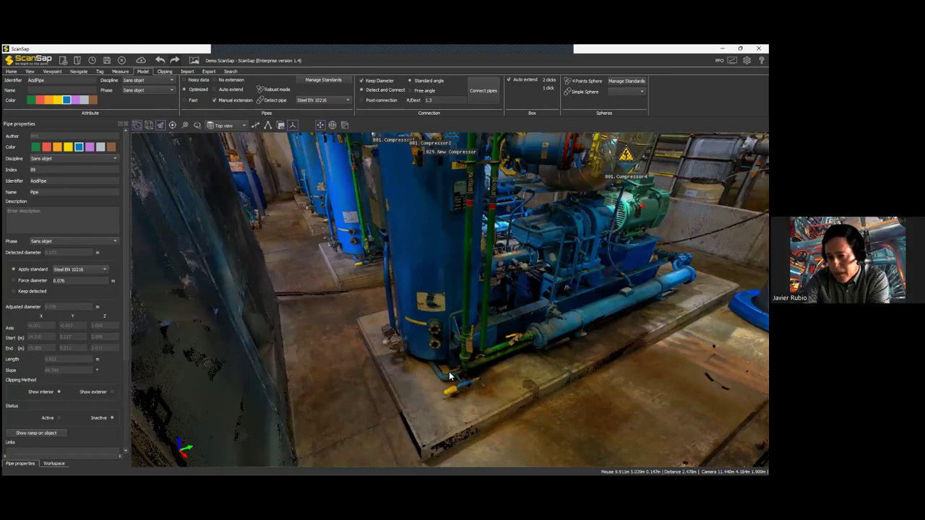
drag(449, 372, 455, 339)
scroll(510, 332, up, 3)
drag(510, 333, 466, 338)
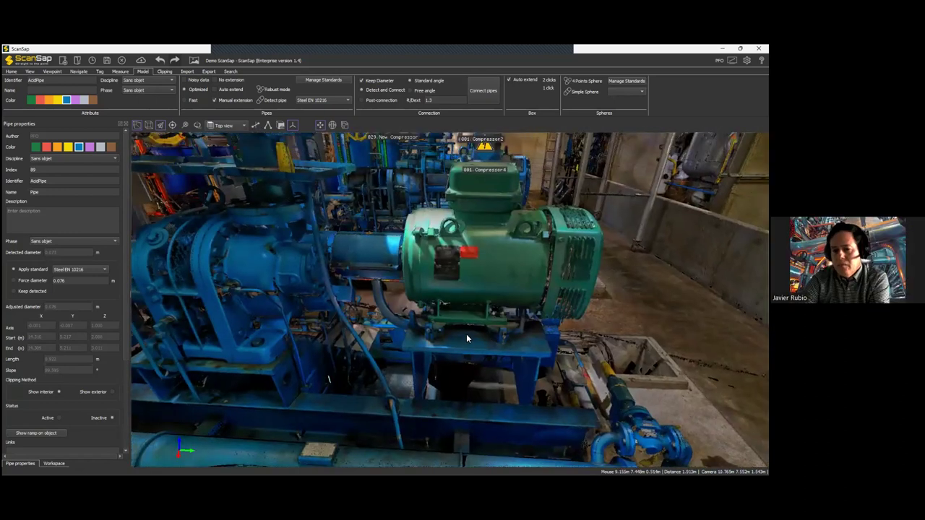
scroll(467, 334, up, 2)
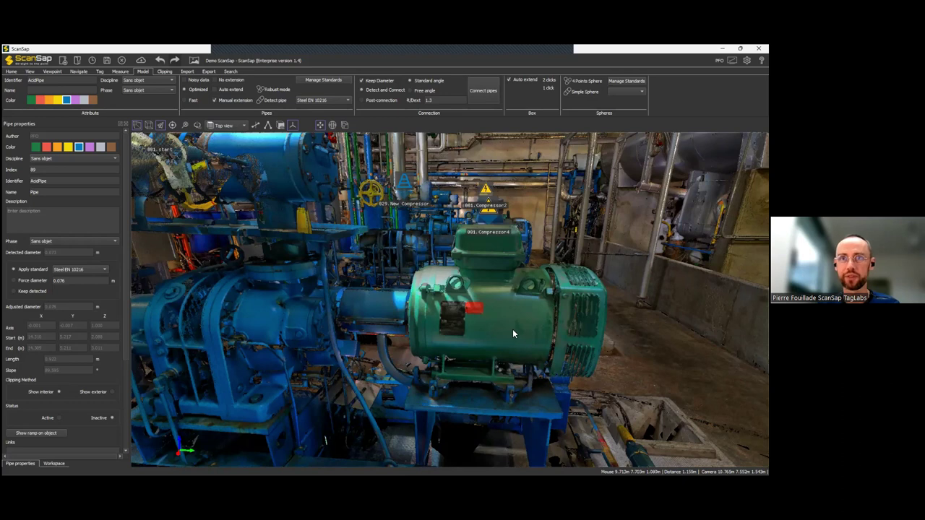
click(120, 71)
click(144, 72)
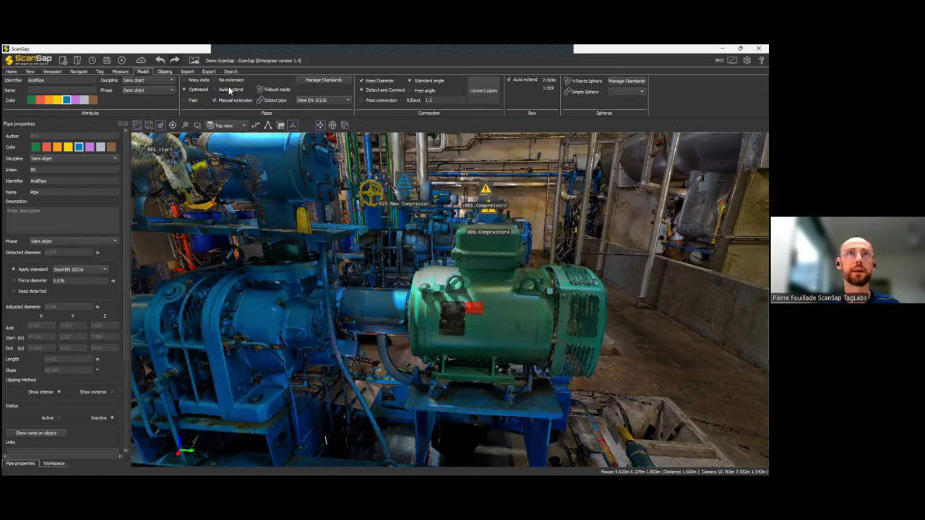
click(278, 90)
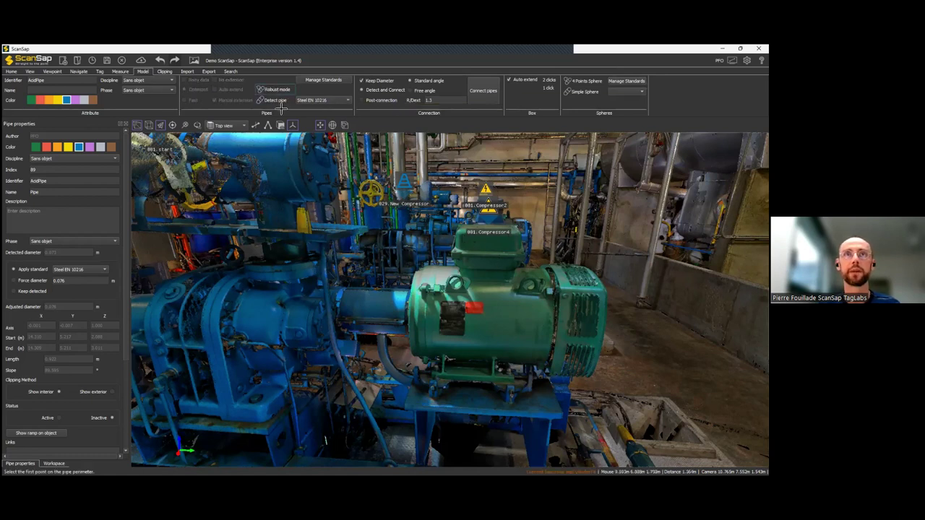
click(485, 341)
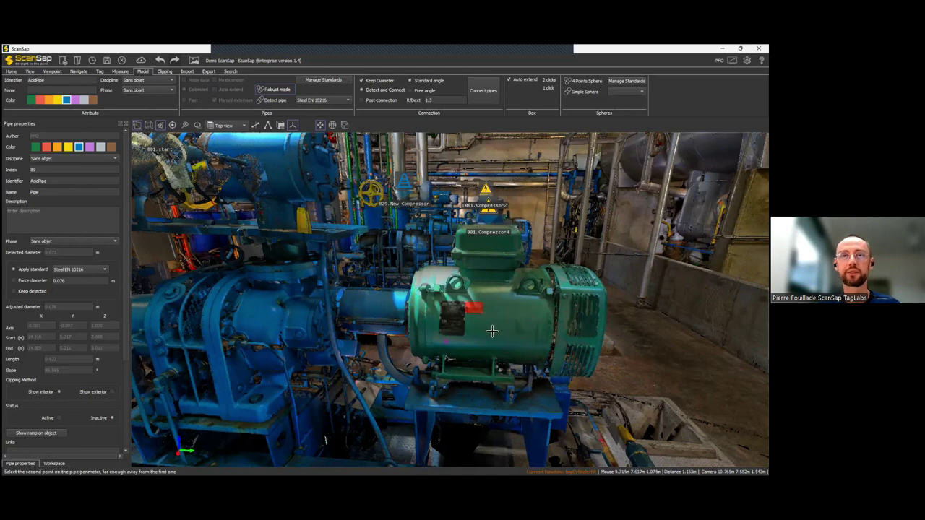
key(Escape)
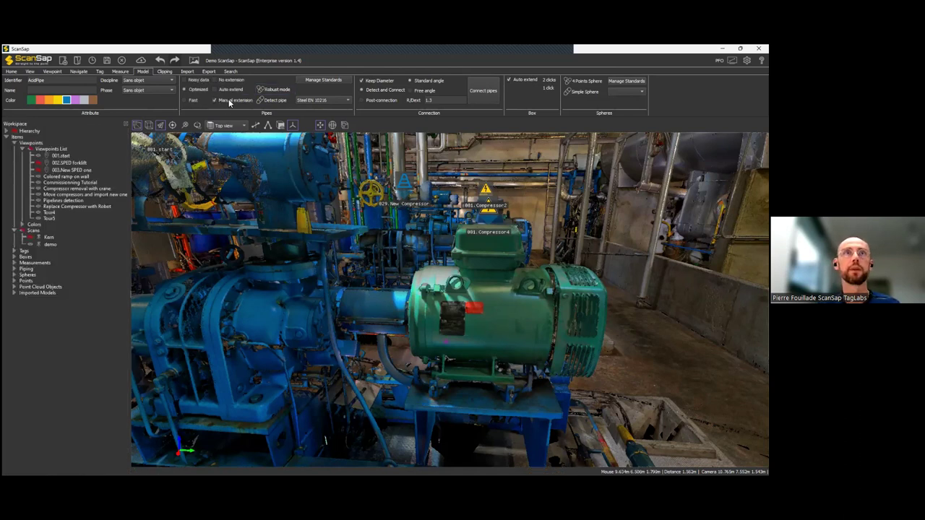
Step: Model the green motor's body as a cylinder in Robust mode from points picked around its perimeter
click(277, 89)
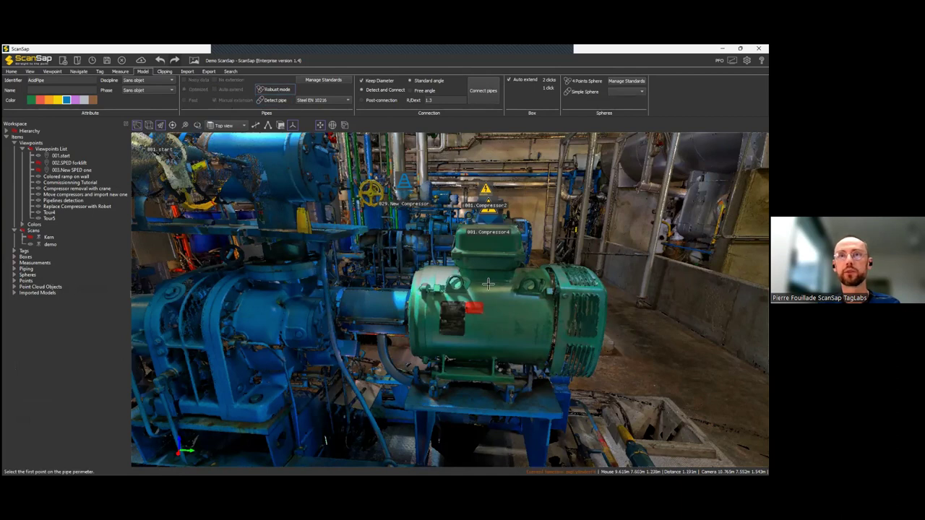
click(486, 354)
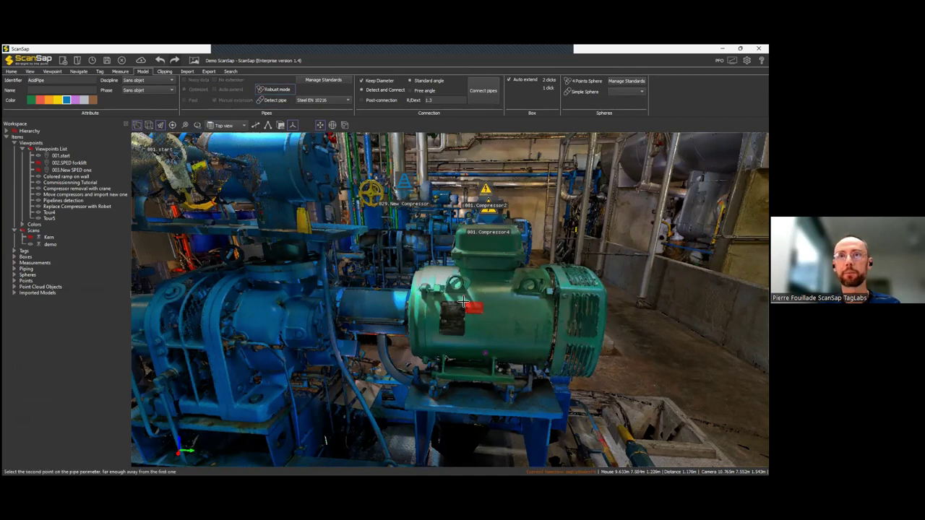
click(437, 316)
click(547, 328)
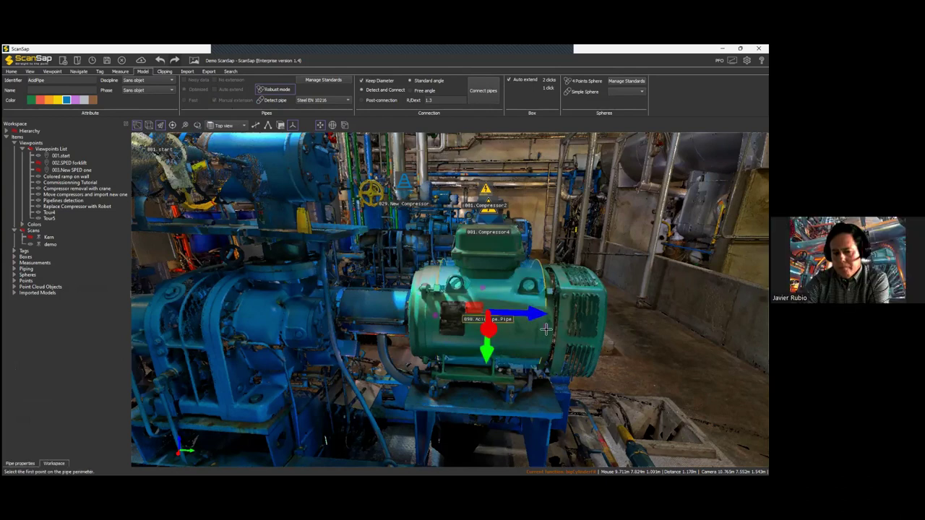
Step: Check the cylinder's fit on the green motor by switching the scan to see-through display and back
key(x)
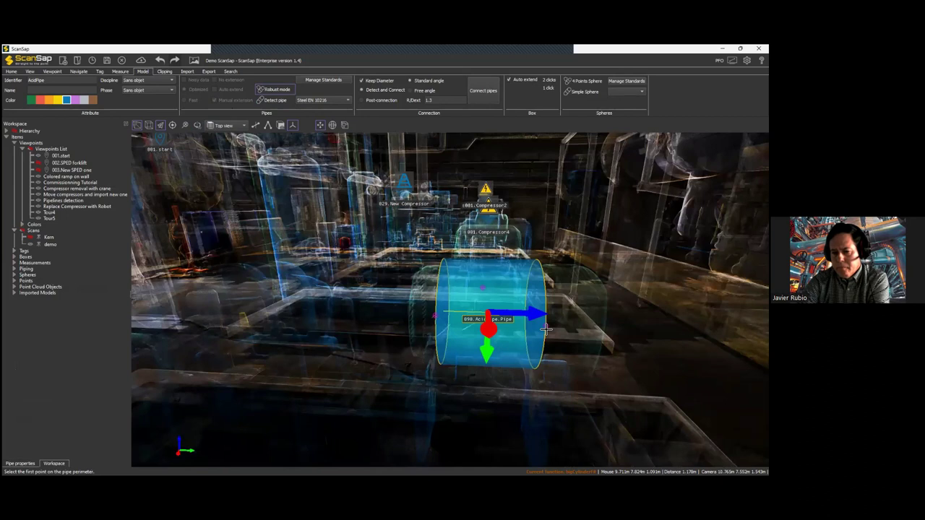
key(x)
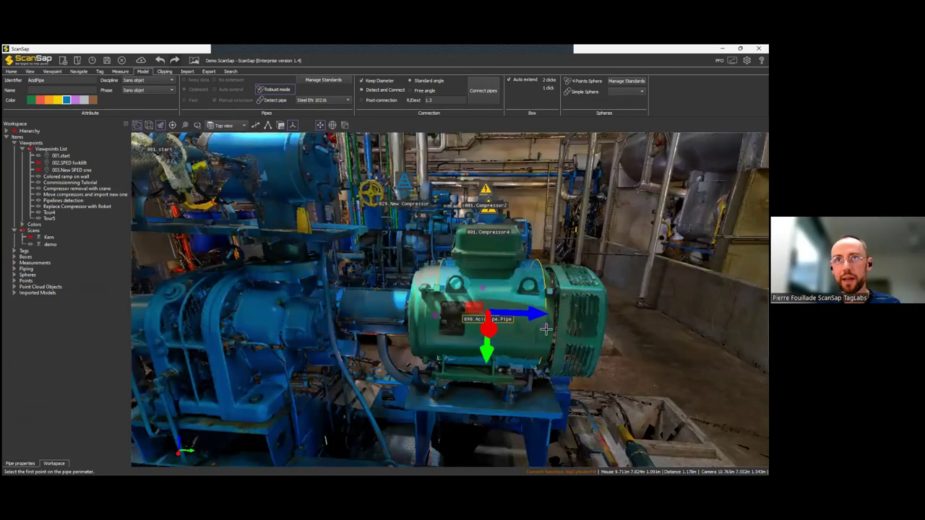
middle_drag(500, 338, 496, 339)
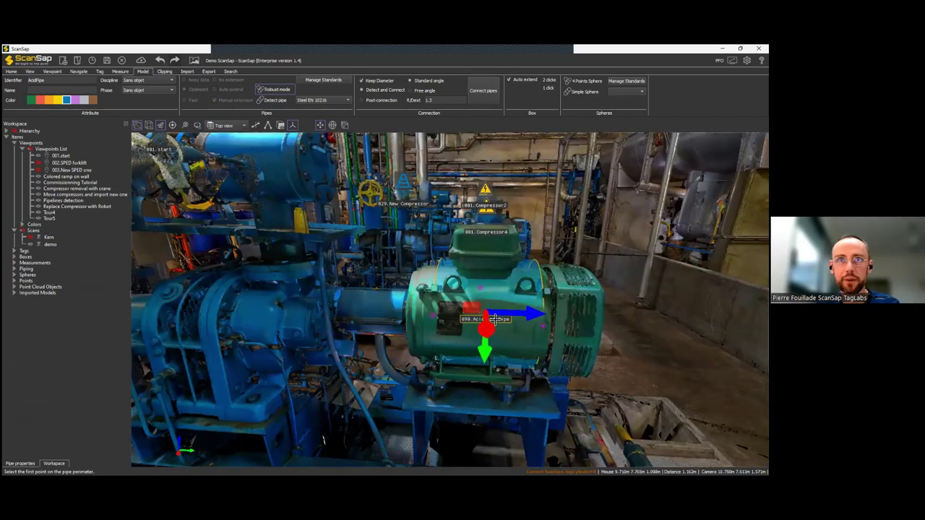
Step: Examine the surroundings of Compressor4, from the neighbouring compressors along the aisle to the overhead piping and silver tank
key(Right)
key(Up)
key(Right)
key(Up)
key(Right)
key(Up)
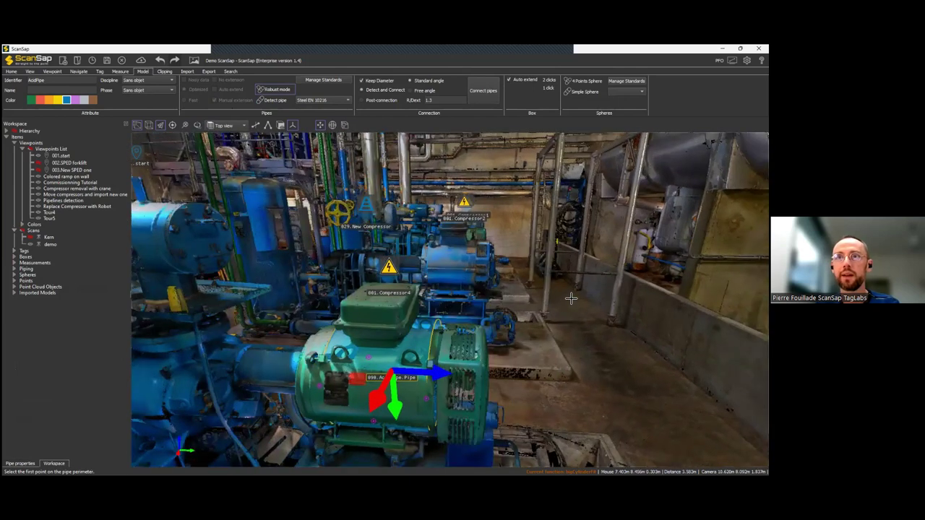
middle_drag(570, 298, 553, 305)
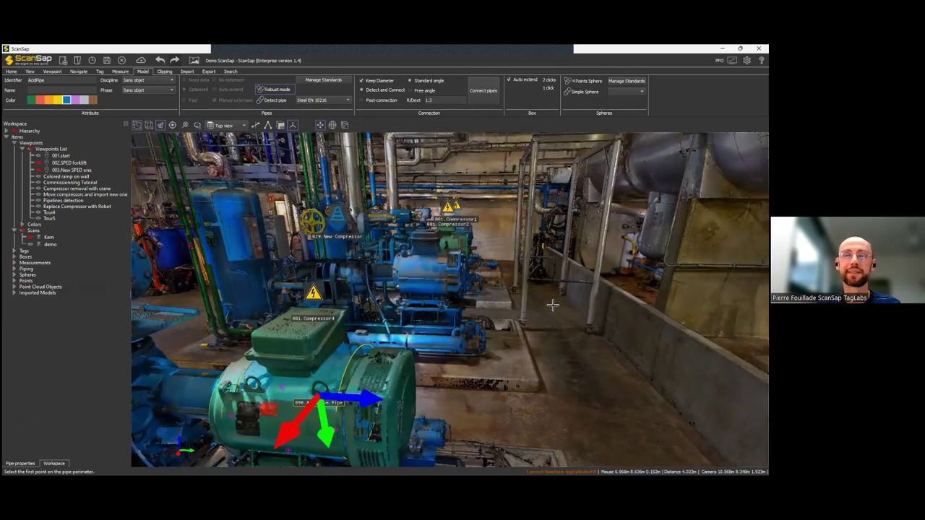
double_click(556, 307)
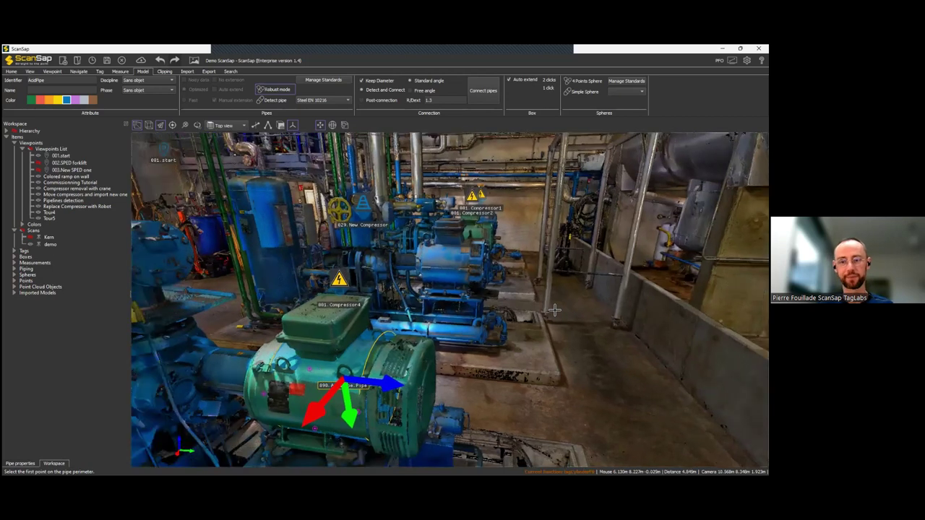
middle_drag(555, 310, 641, 274)
double_click(554, 309)
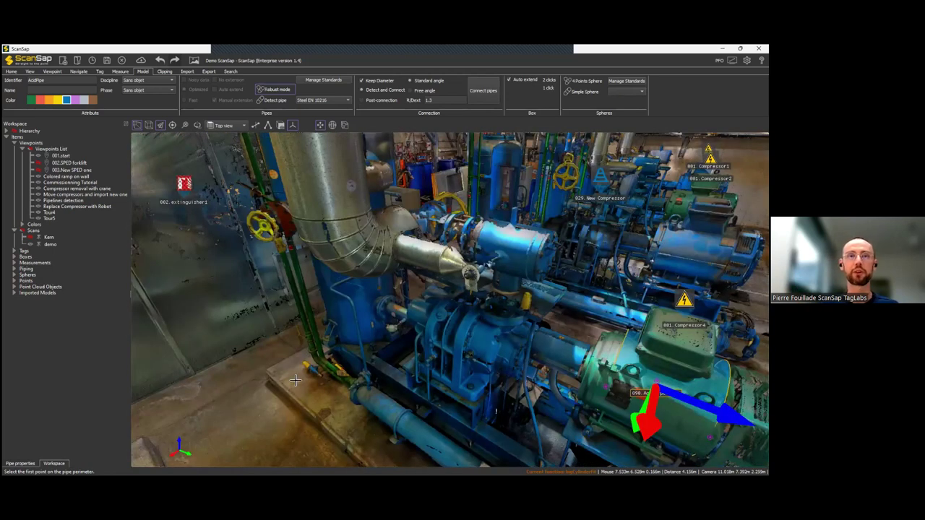
key(ctrl)
key(ctrl)
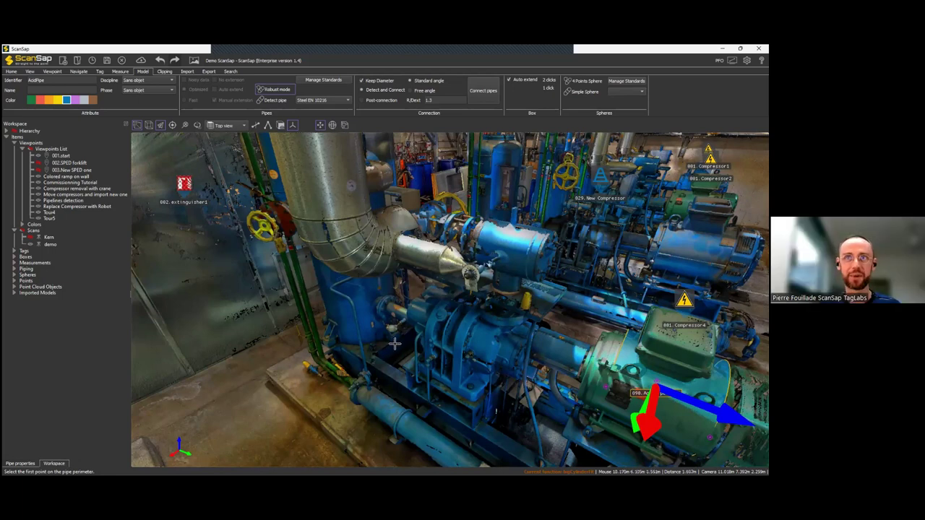
double_click(356, 341)
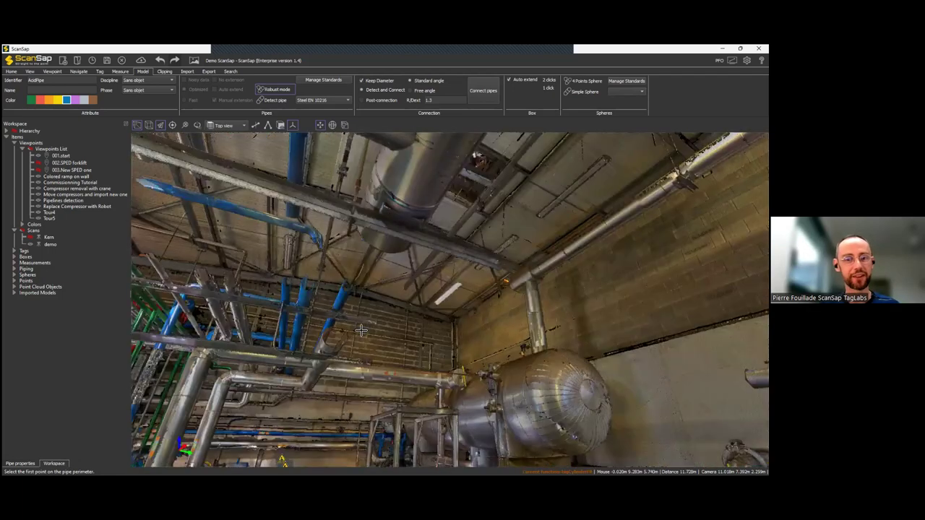
double_click(444, 331)
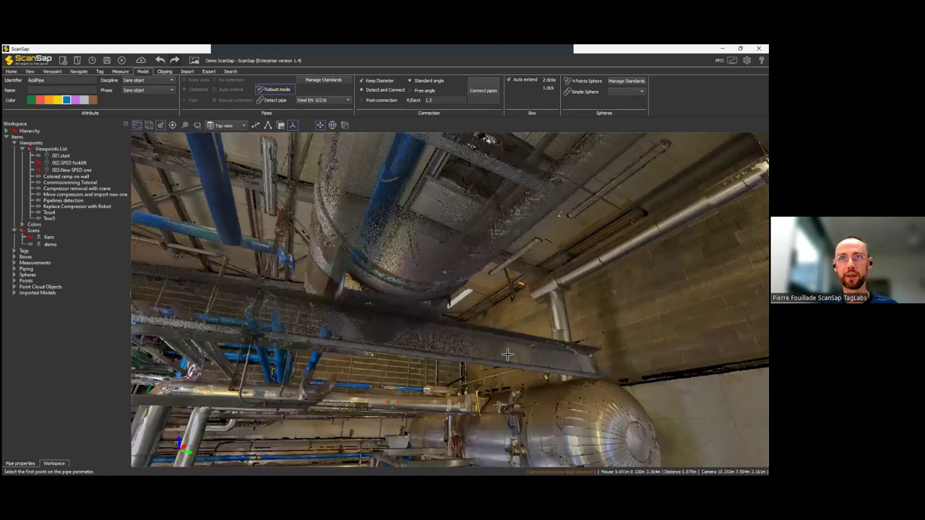
click(507, 354)
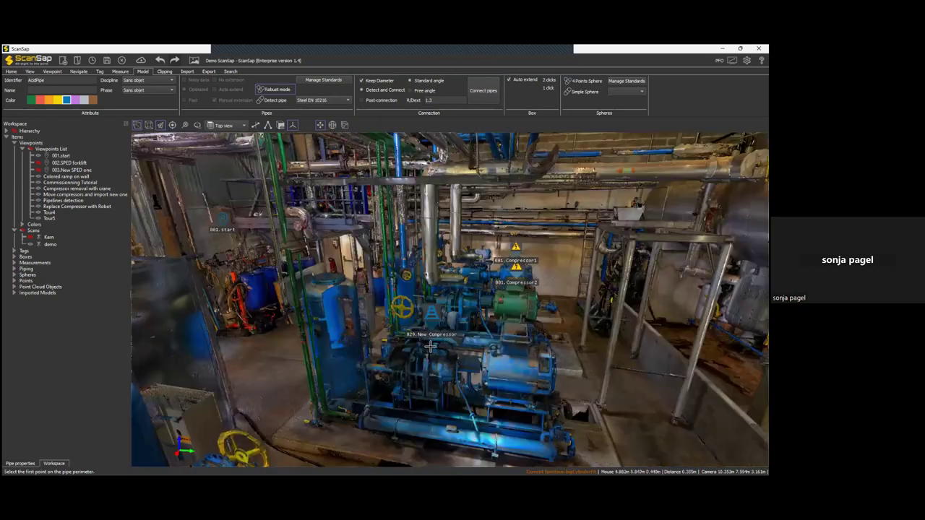
Step: Travel along the compressor row to Compressor1 and examine the piping and equipment around it
middle_drag(430, 347, 400, 336)
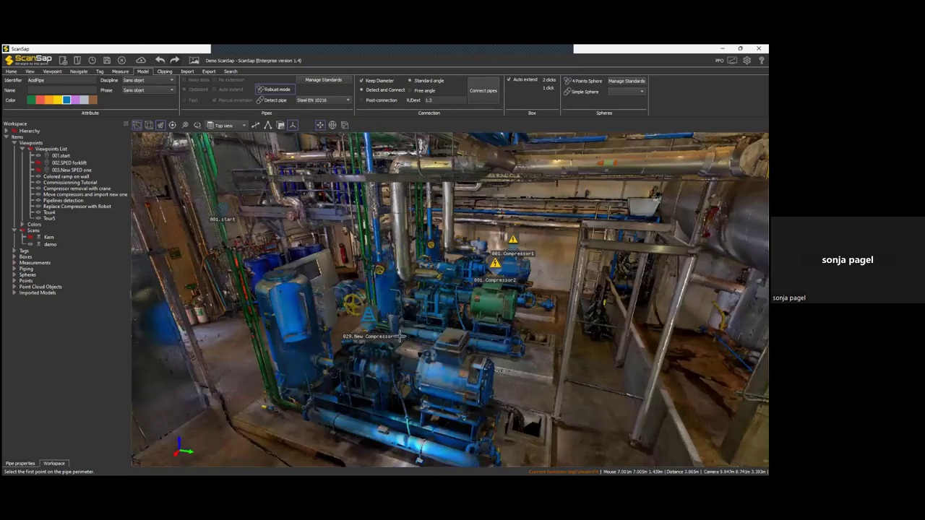
scroll(419, 320, up, 2)
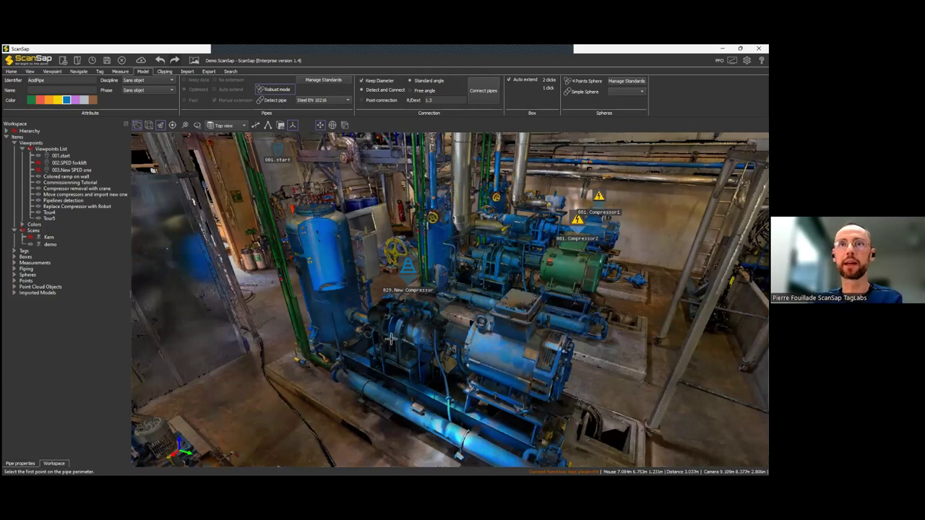
scroll(389, 334, up, 1)
scroll(362, 354, up, 1)
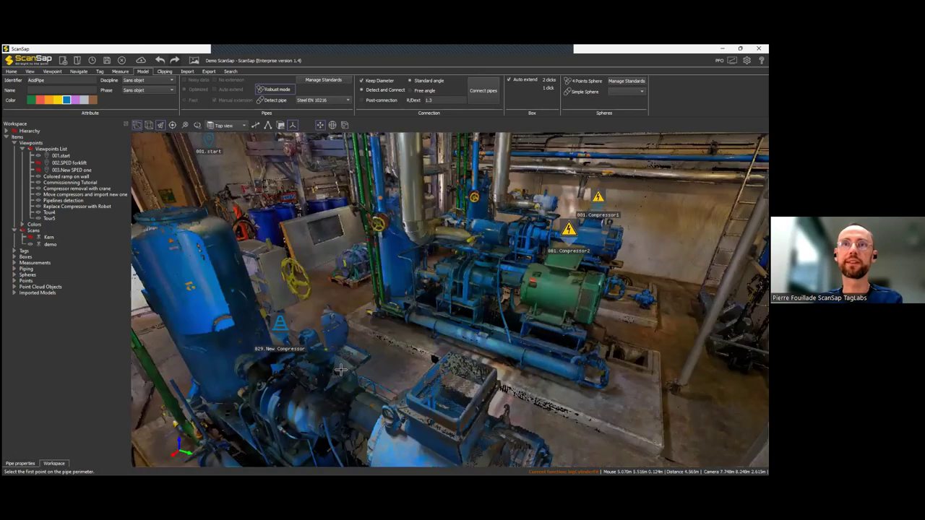
scroll(324, 375, up, 1)
scroll(340, 370, up, 1)
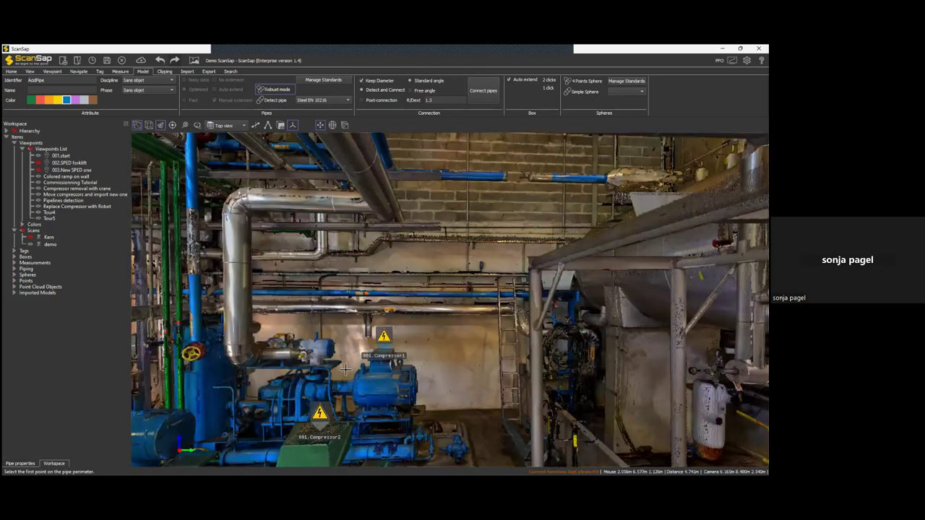
scroll(344, 368, up, 1)
scroll(342, 365, up, 1)
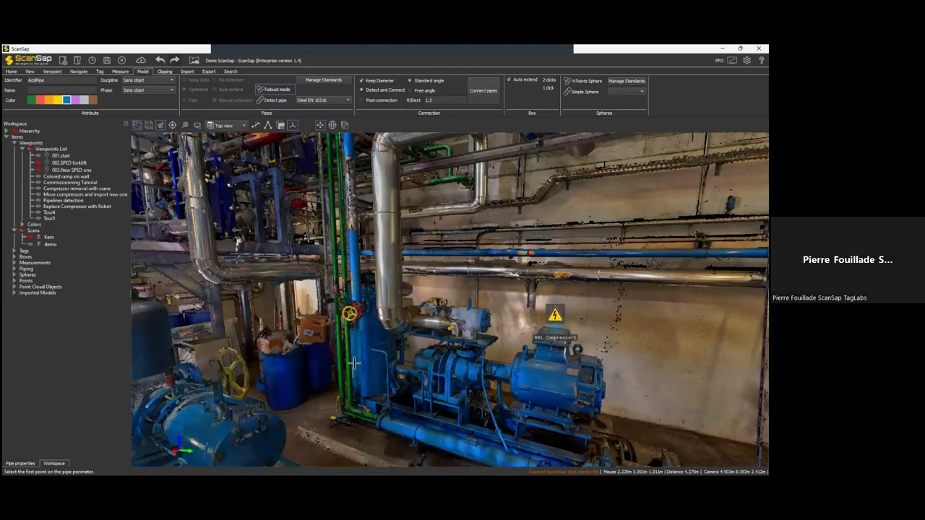
scroll(354, 364, up, 1)
drag(380, 364, 411, 360)
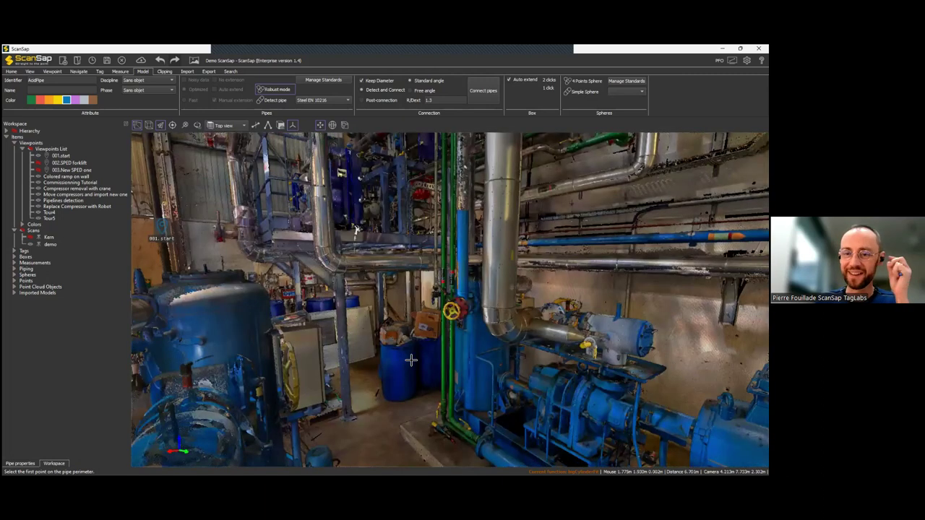
scroll(433, 361, up, 1)
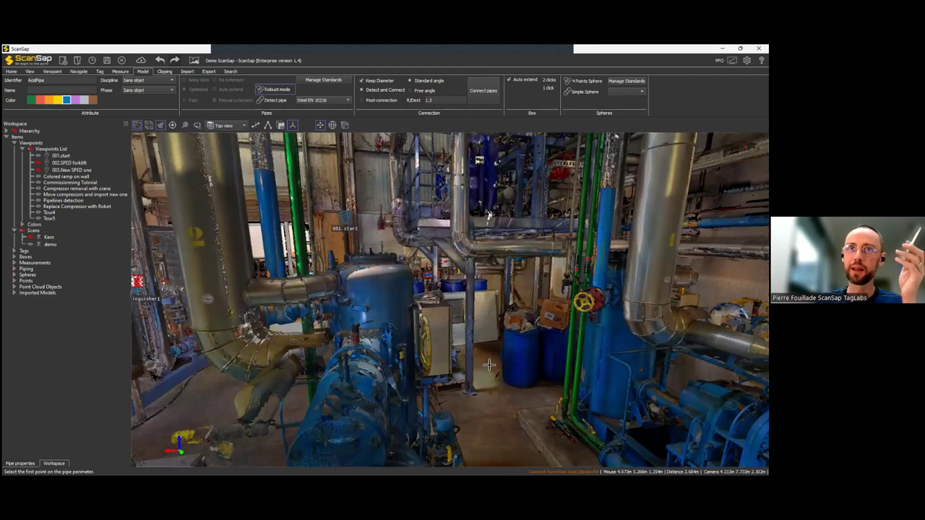
scroll(499, 361, up, 1)
drag(510, 354, 509, 354)
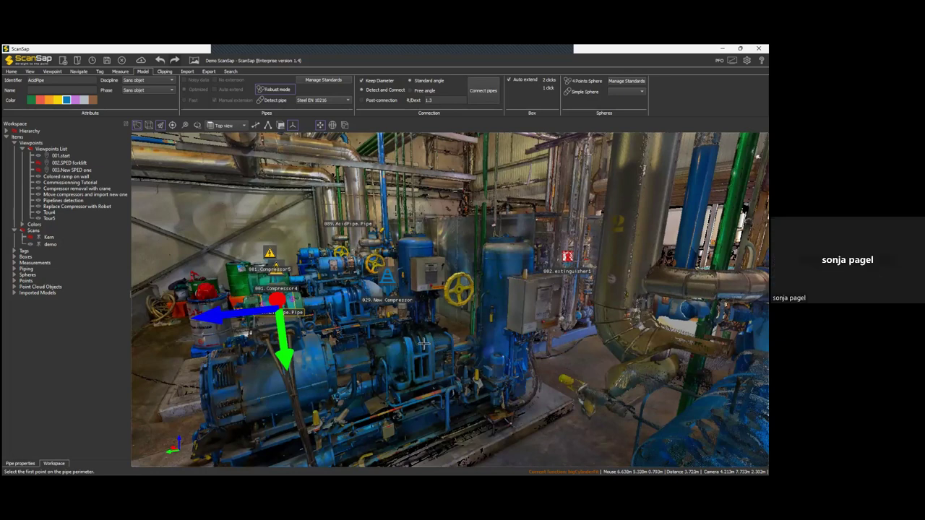
scroll(442, 377, up, 2)
scroll(439, 388, up, 1)
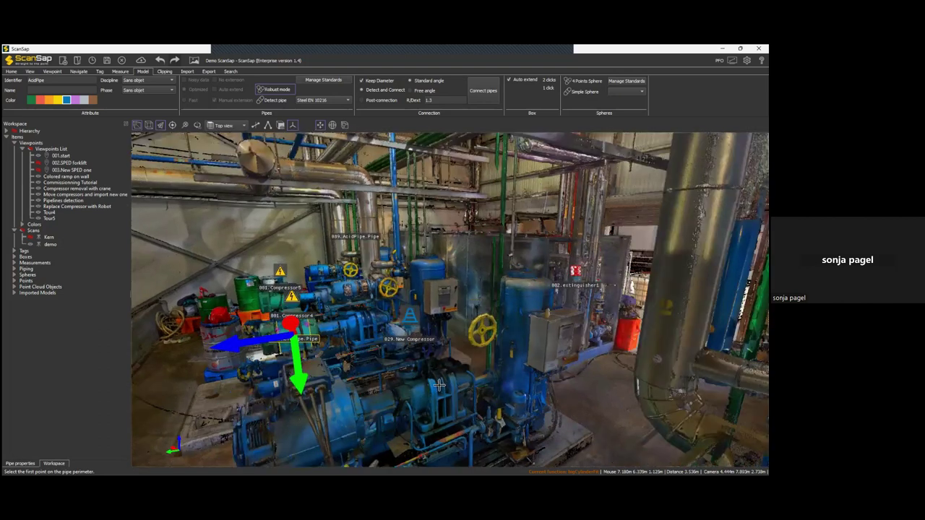
scroll(437, 376, up, 2)
scroll(429, 367, up, 2)
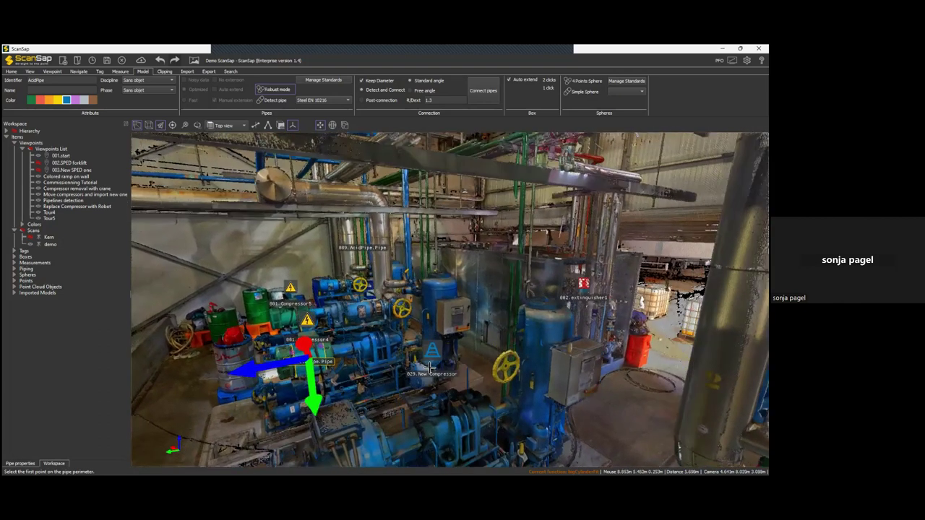
scroll(429, 367, up, 1)
key(Right)
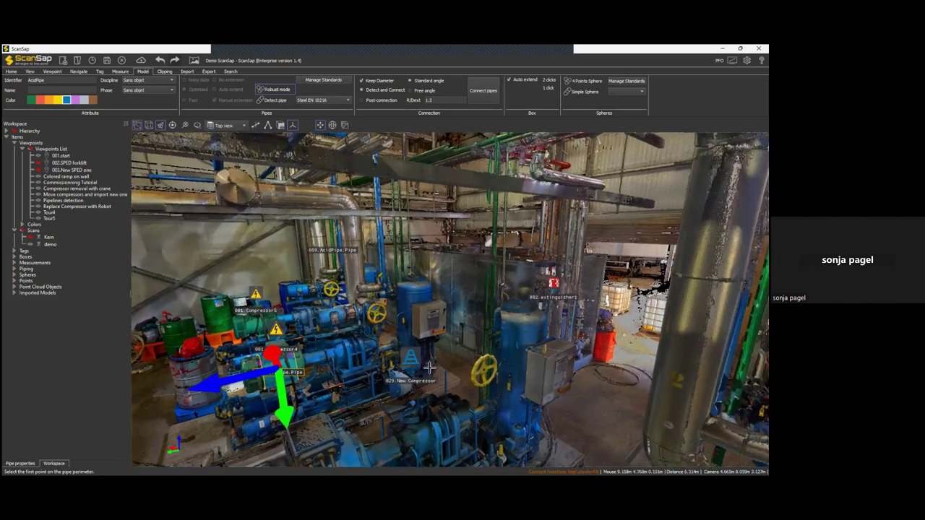
key(Right)
key(Right)
key(Right)
key(Right)
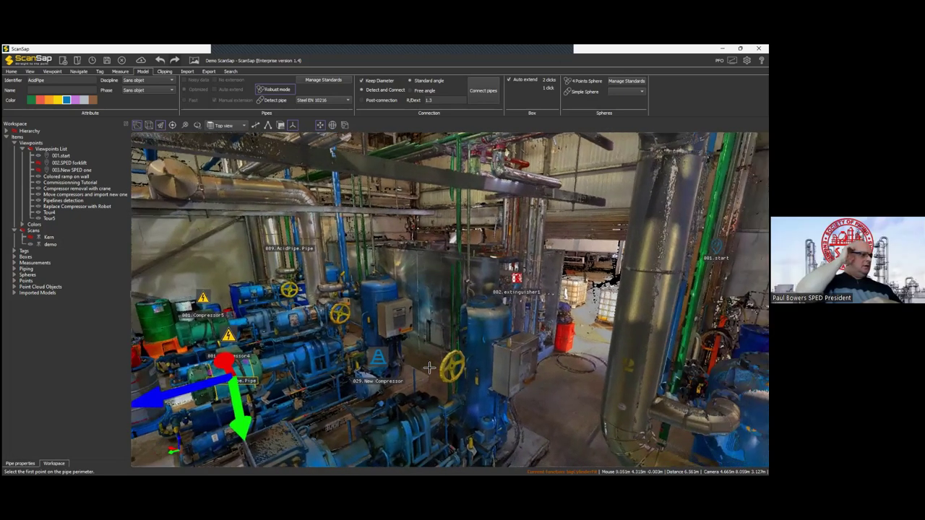